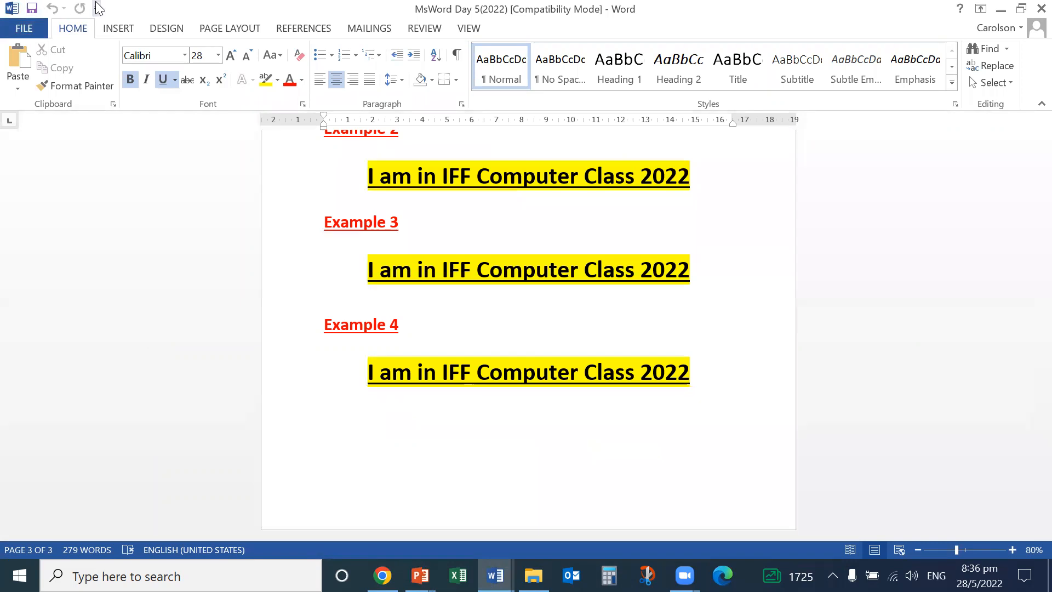
Look at the document's file information page and the list of Quick Access Toolbar customization options, closing each.
{"action": "left_click", "coordinate": [38, 29]}
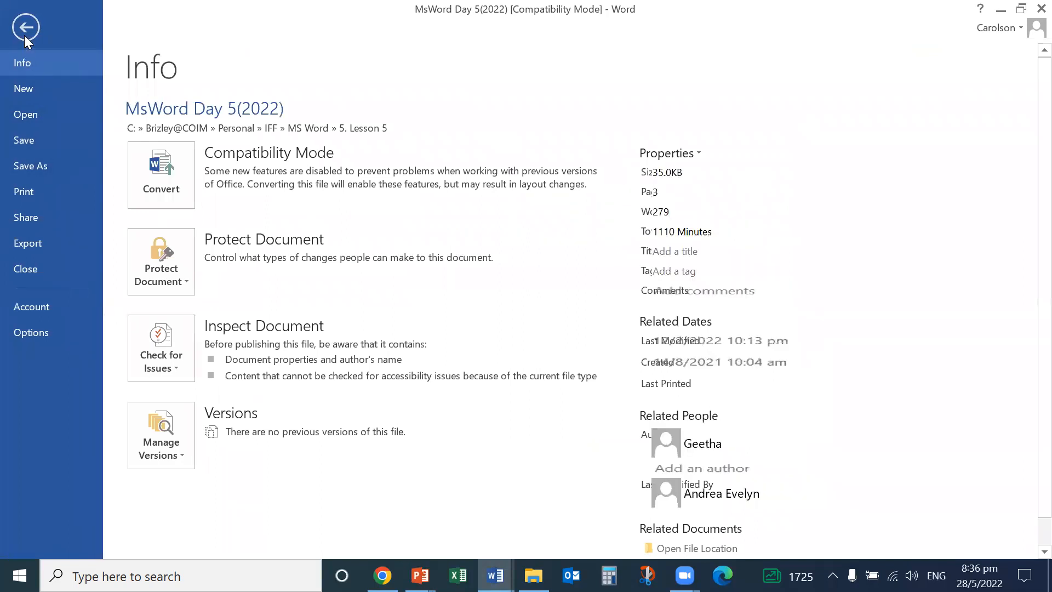
{"action": "left_click", "coordinate": [26, 28]}
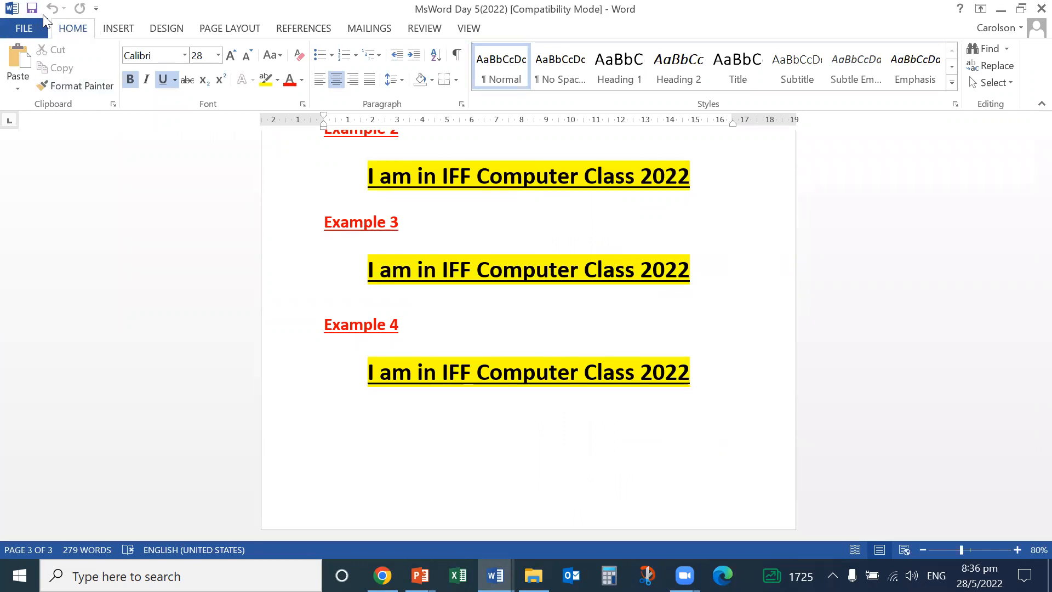
{"action": "left_click", "coordinate": [96, 9]}
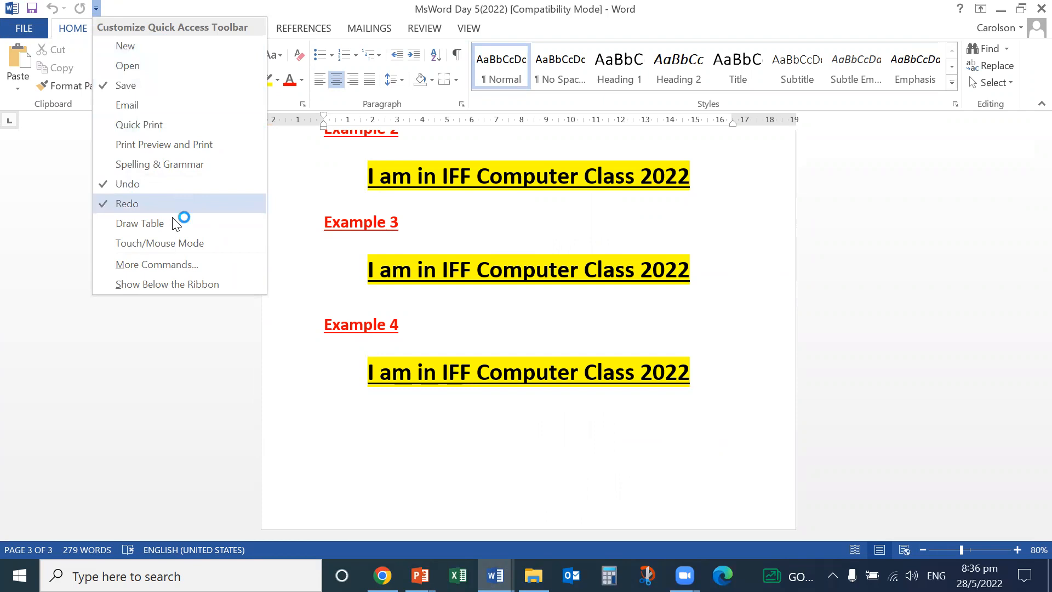
{"action": "left_click", "coordinate": [202, 366]}
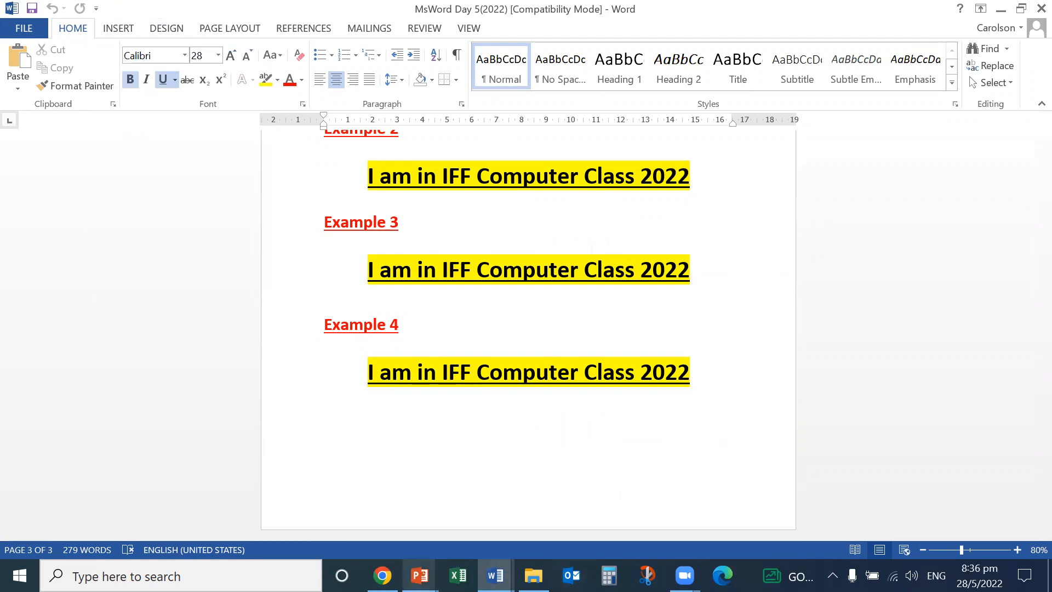
View the labelled Word window slide in the MsWord Full Revision PowerPoint presentation and switch to the Ms Office Lesson 1 document in Word.
{"action": "mouse_move", "coordinate": [420, 575]}
{"action": "left_click", "coordinate": [359, 525]}
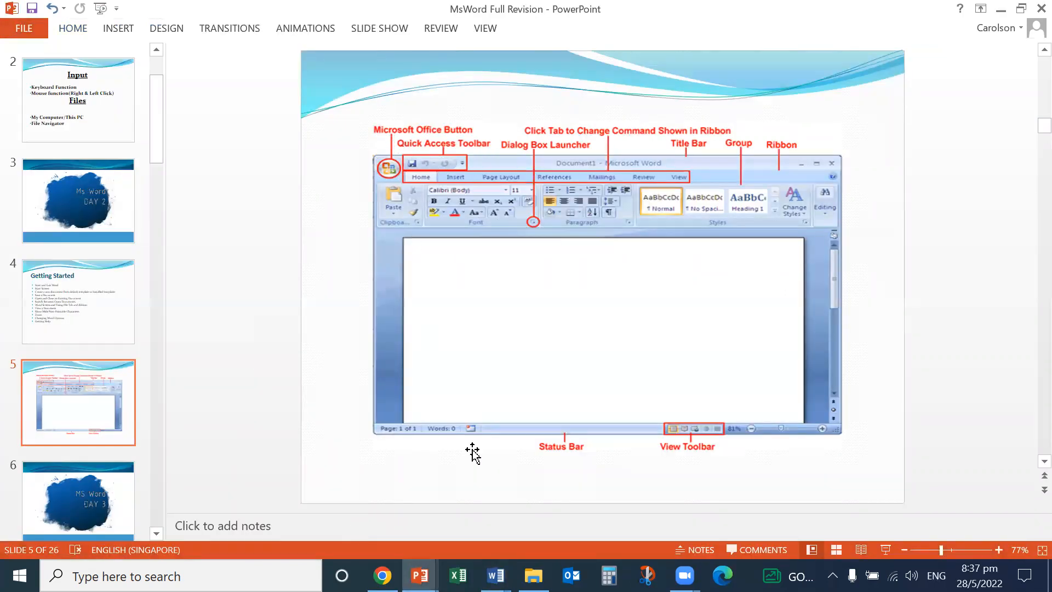
{"action": "mouse_move", "coordinate": [495, 575]}
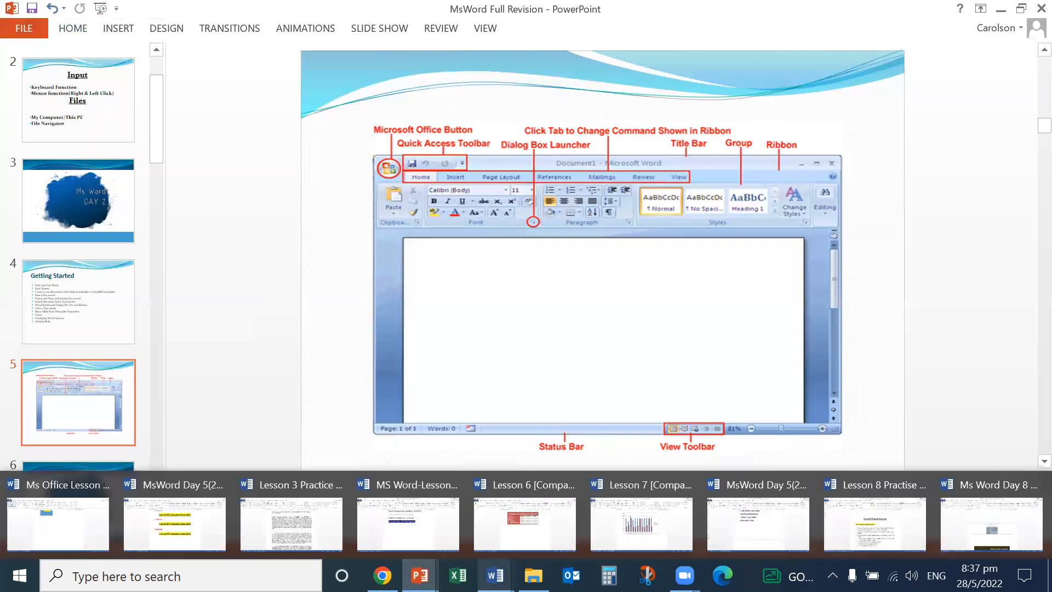
{"action": "left_click", "coordinate": [85, 525]}
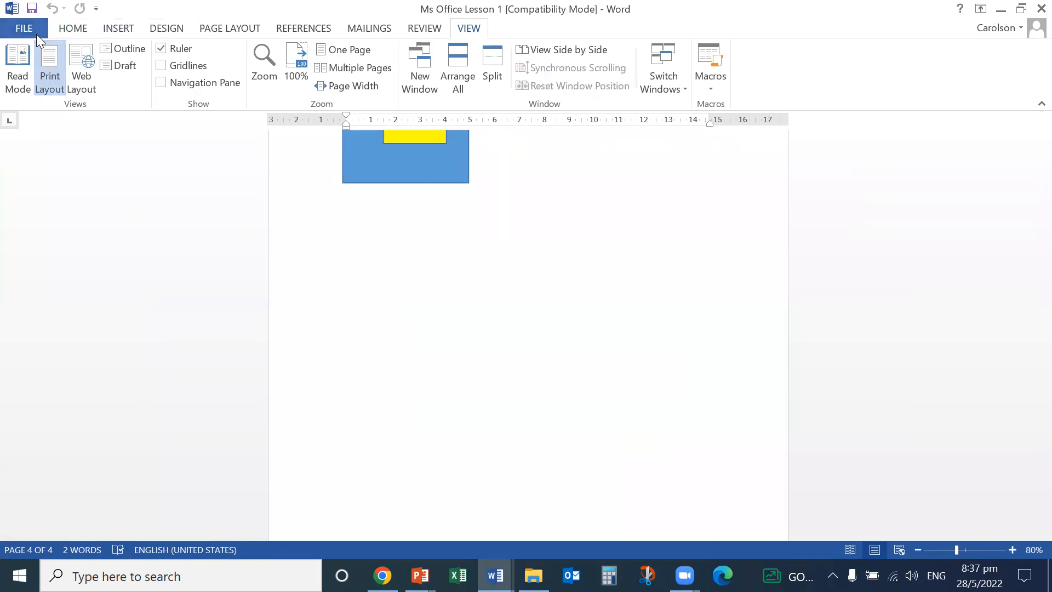
{"action": "left_click", "coordinate": [232, 191]}
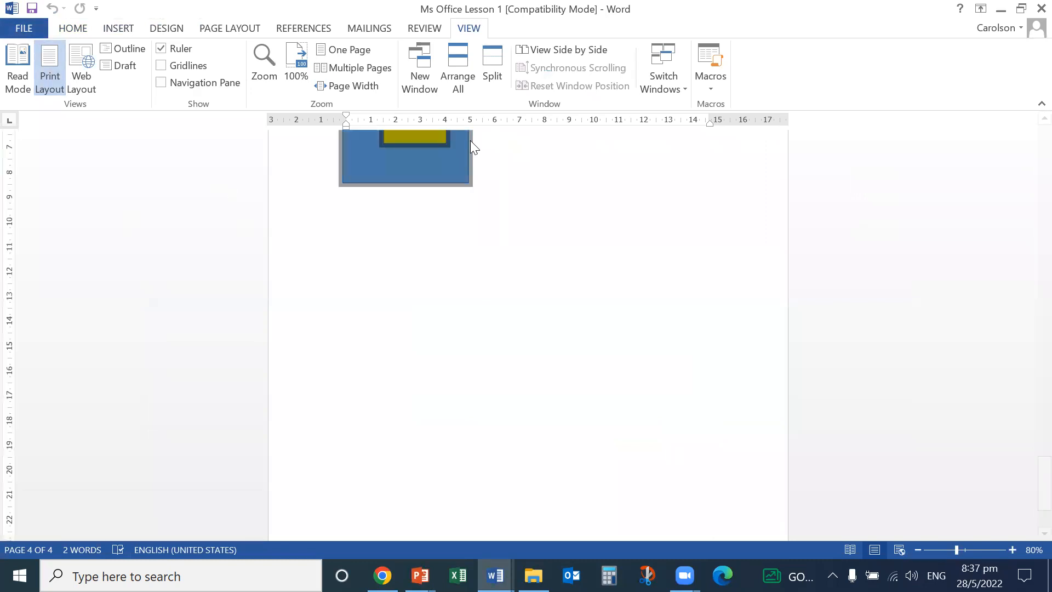
{"action": "left_click", "coordinate": [71, 28]}
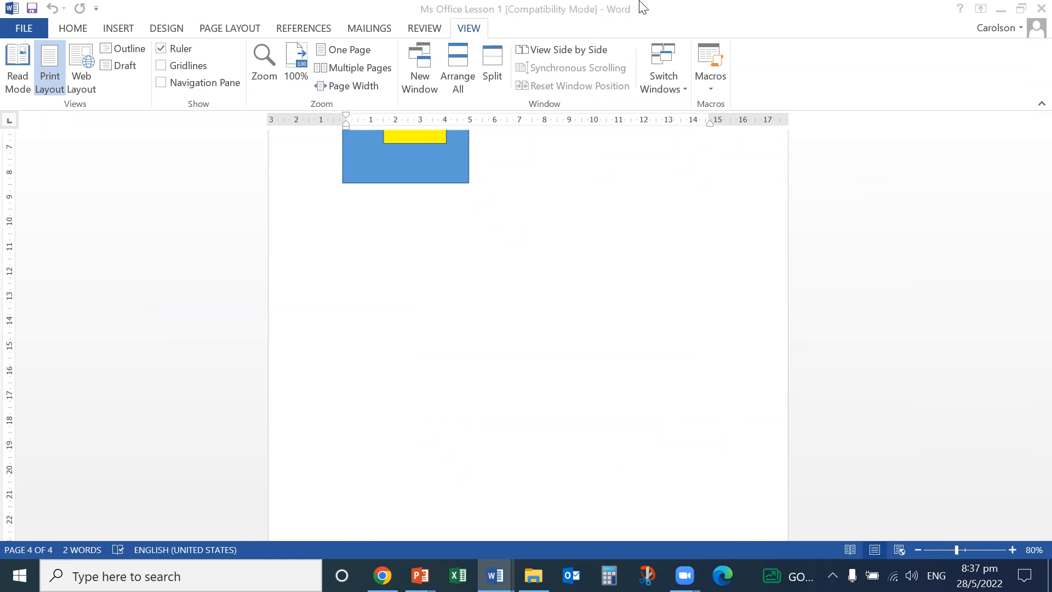
Minimize the Word window and bring the Ms Office Lesson 1 document back up.
{"action": "left_click", "coordinate": [1002, 11]}
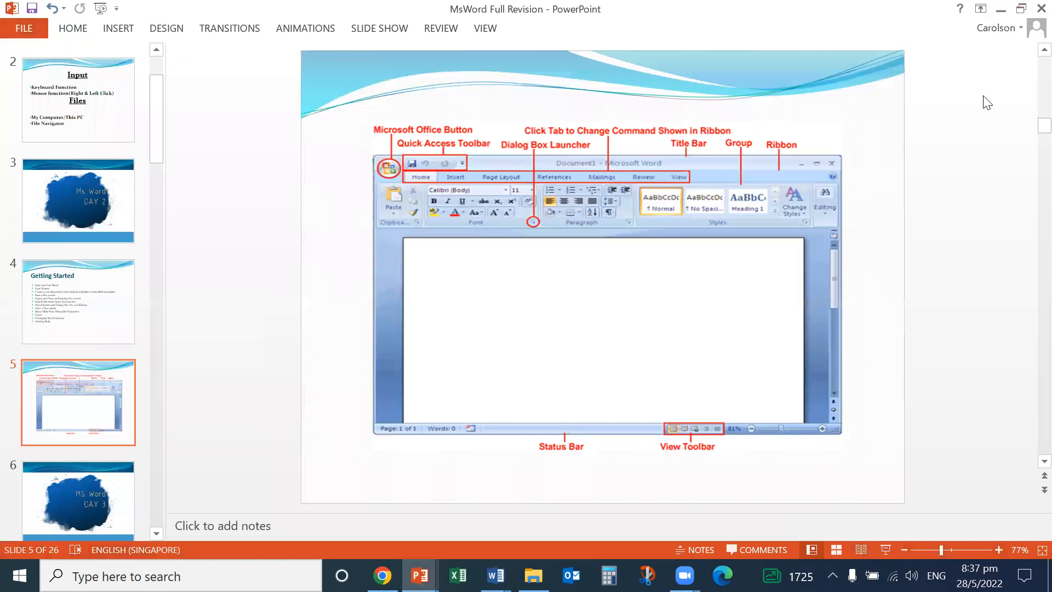
{"action": "mouse_move", "coordinate": [495, 575]}
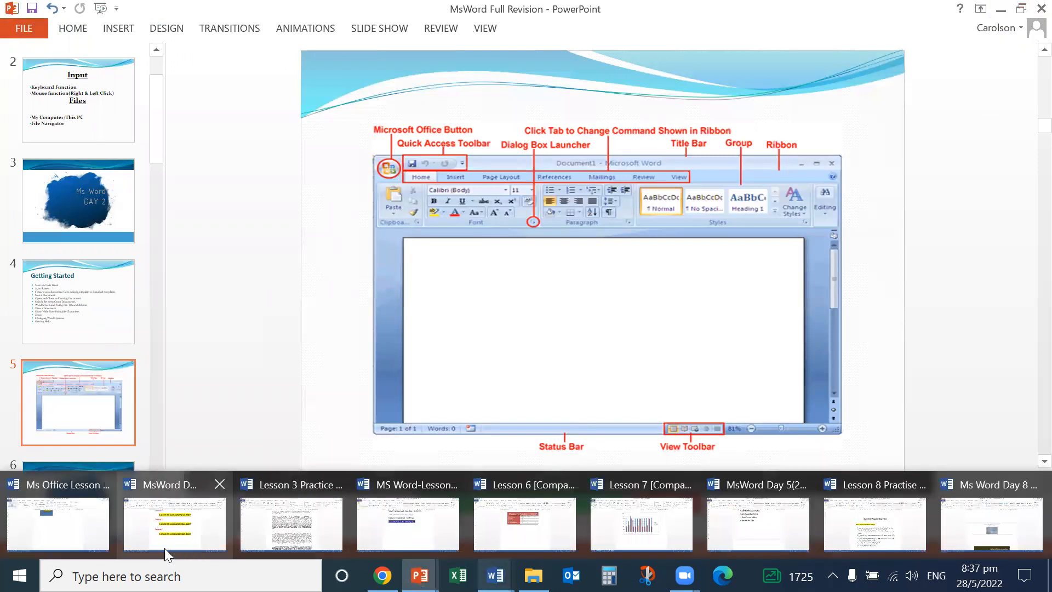
{"action": "left_click", "coordinate": [82, 527]}
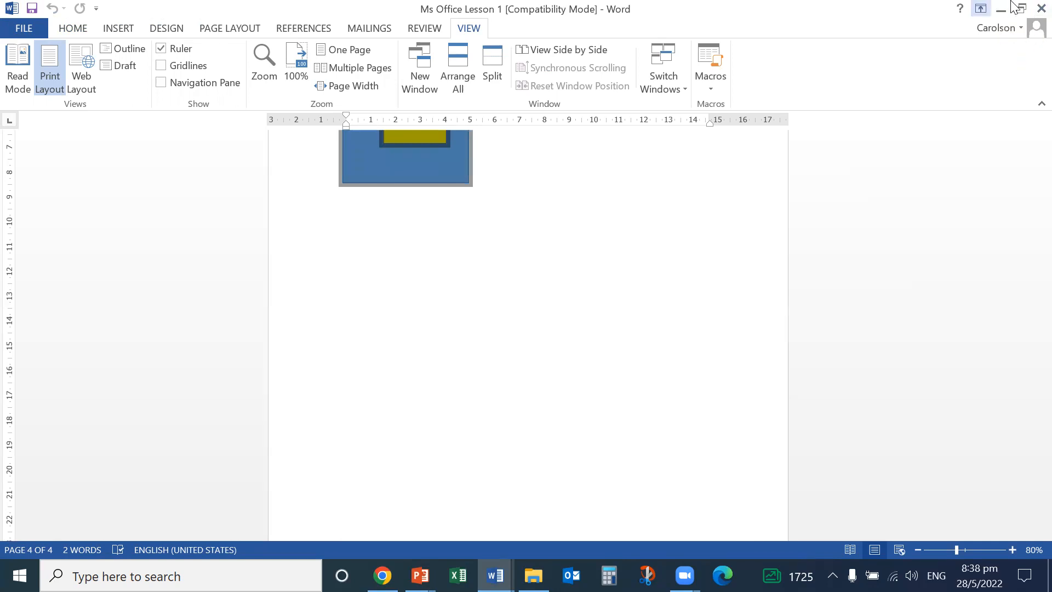
Look through the options for new documents and recent documents, and save Ms Office Lesson 1.
{"action": "left_click", "coordinate": [29, 31]}
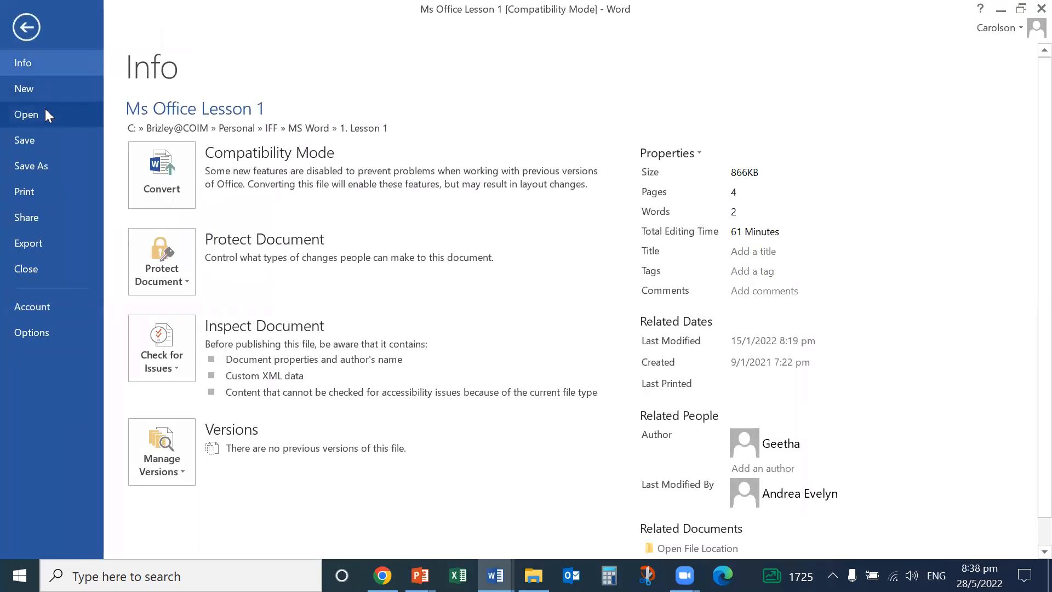
{"action": "left_click", "coordinate": [47, 89]}
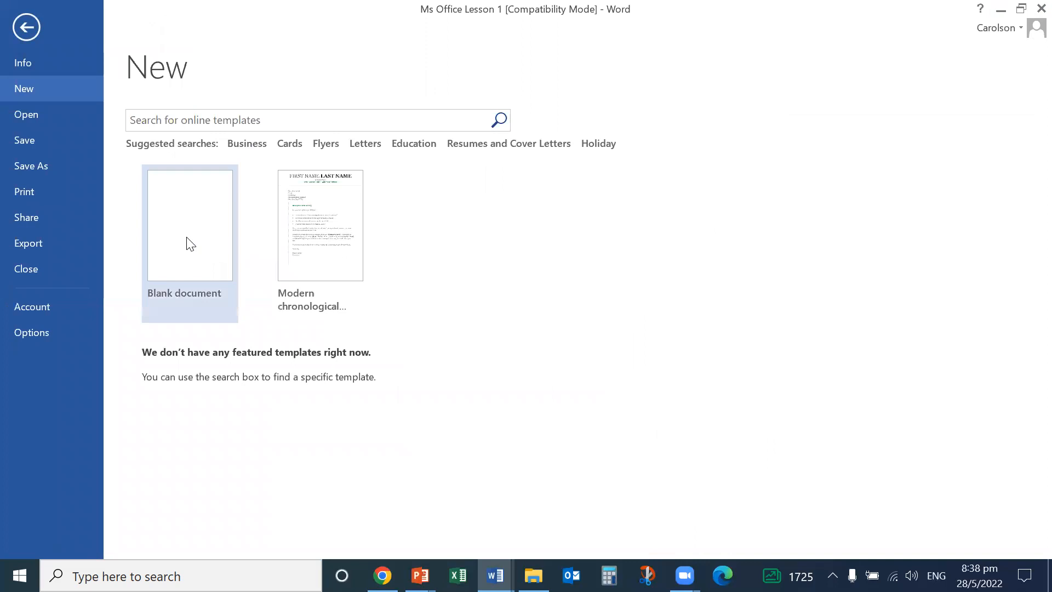
{"action": "left_click", "coordinate": [59, 126]}
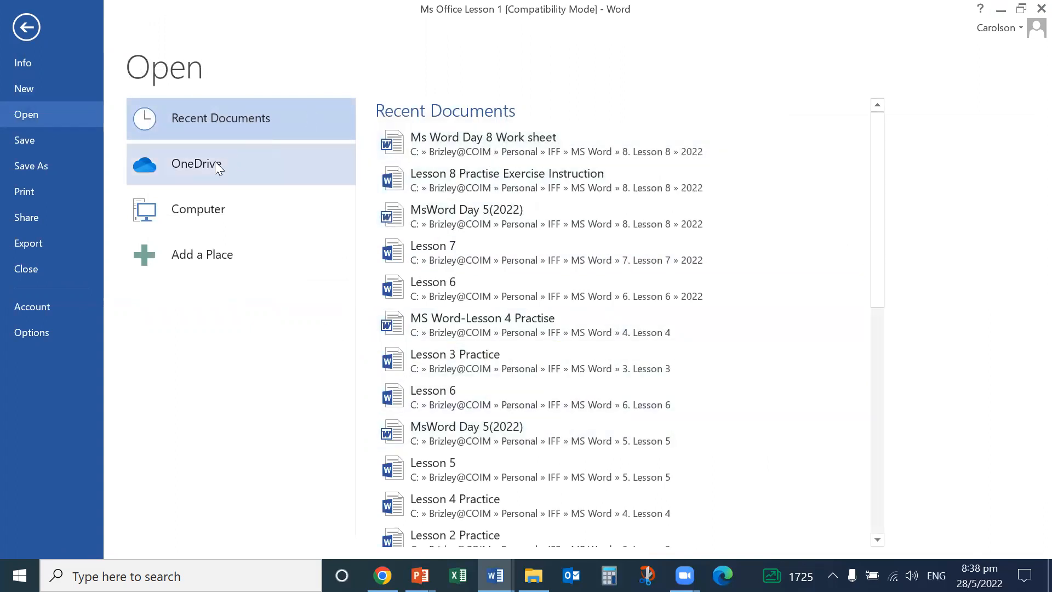
{"action": "left_click", "coordinate": [56, 143]}
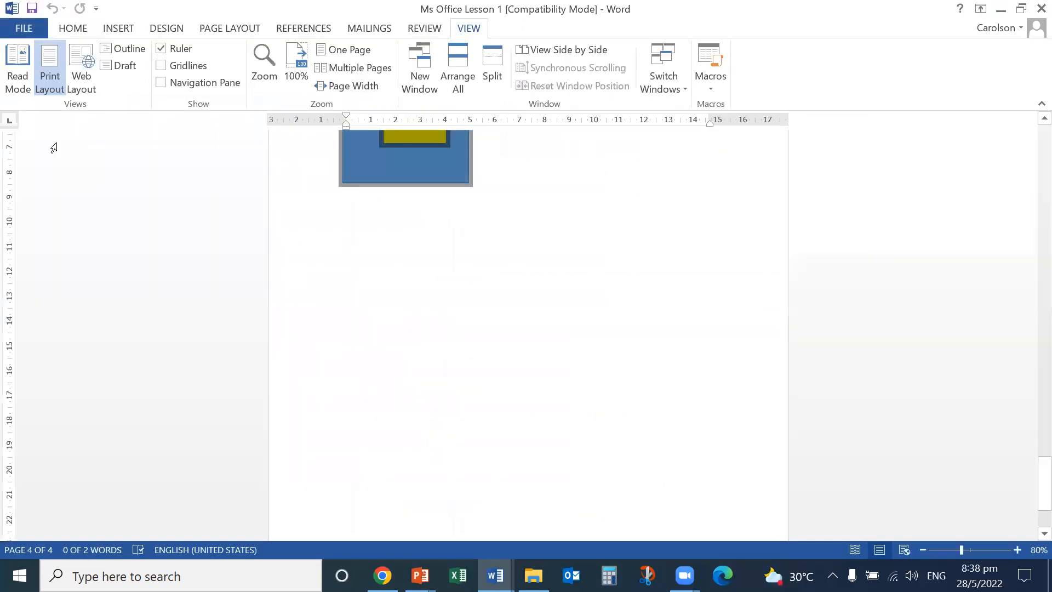
Review the file information and print pages for Ms Office Lesson 1 and return to the document.
{"action": "left_click", "coordinate": [37, 32]}
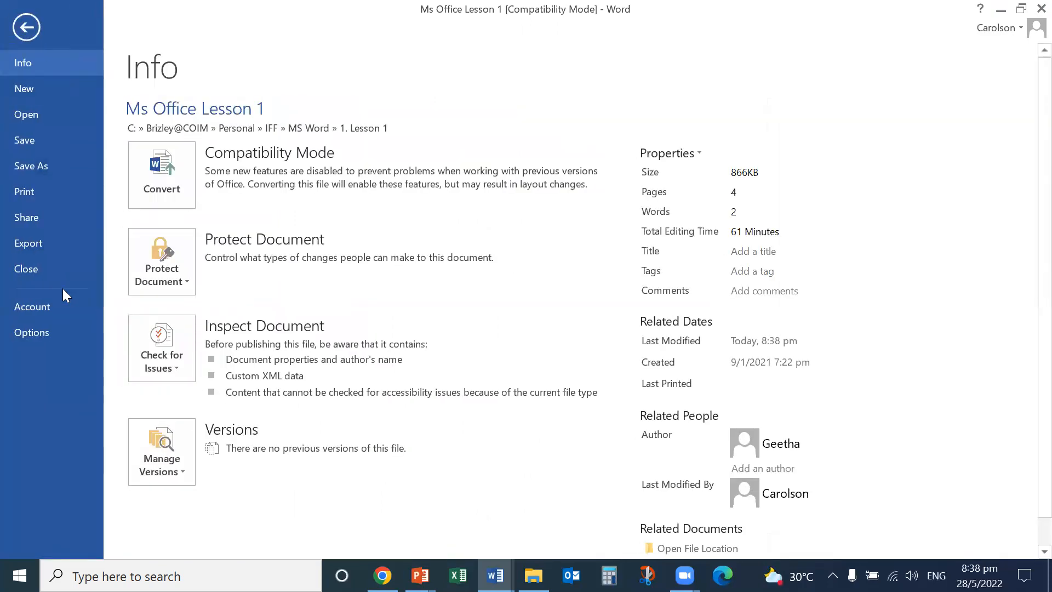
{"action": "left_click", "coordinate": [48, 191]}
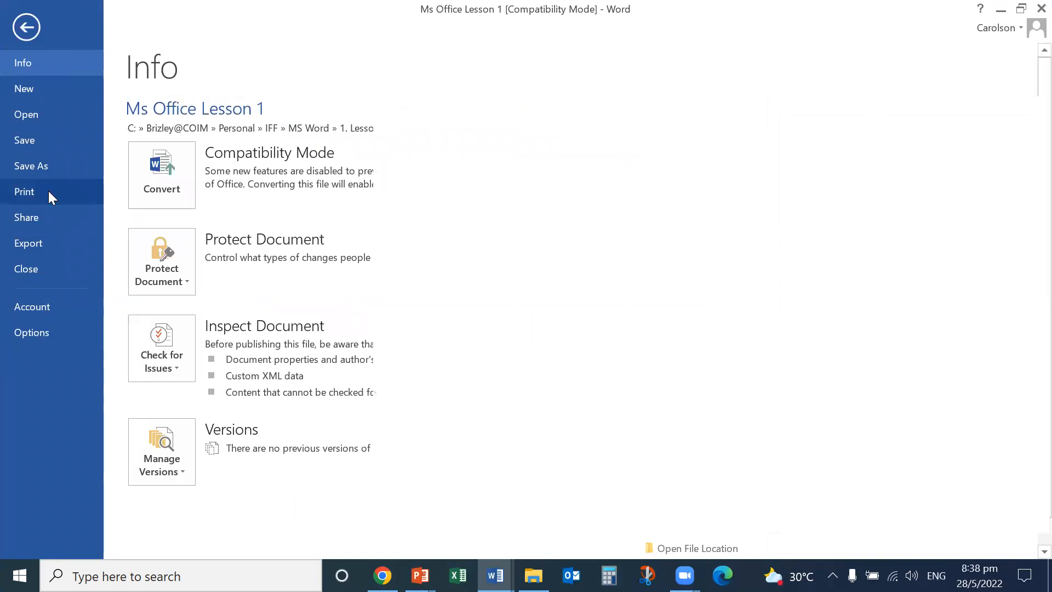
{"action": "left_click", "coordinate": [27, 27]}
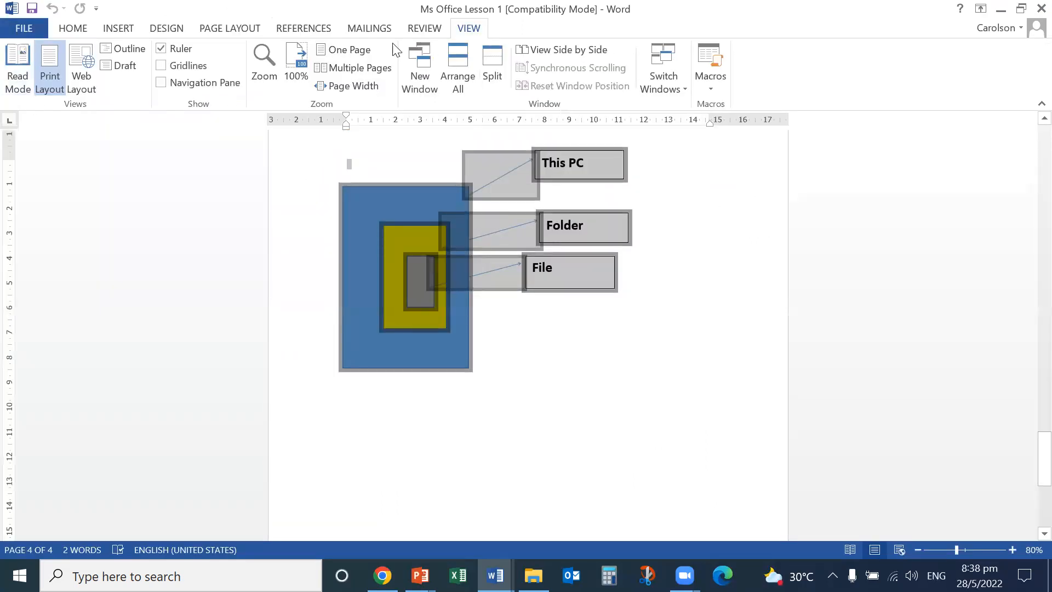
Show the Home commands, view the Clipboard pane and close it again.
{"action": "left_click", "coordinate": [64, 32]}
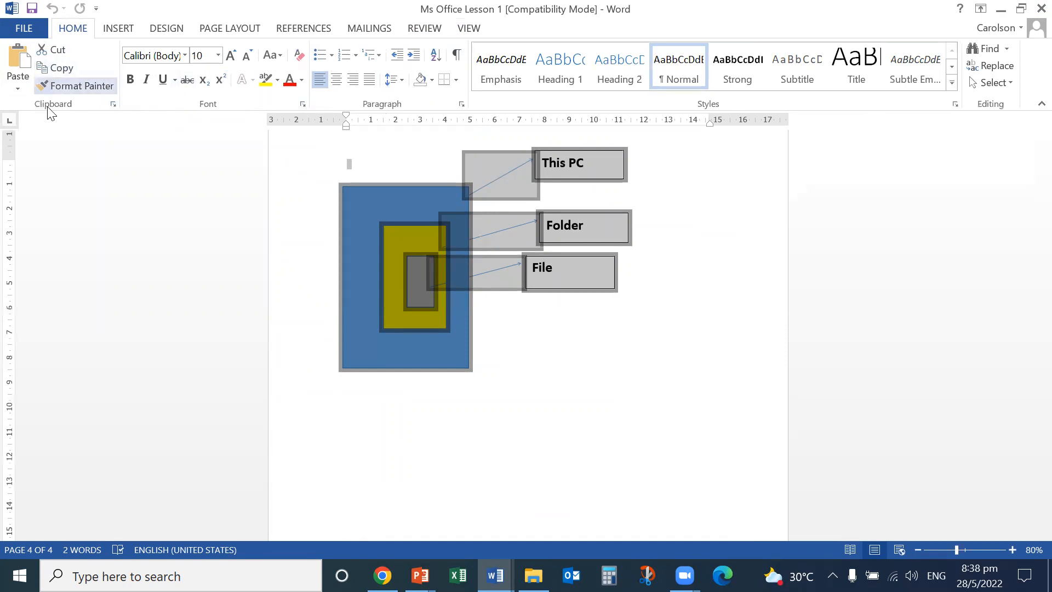
{"action": "left_click", "coordinate": [113, 104]}
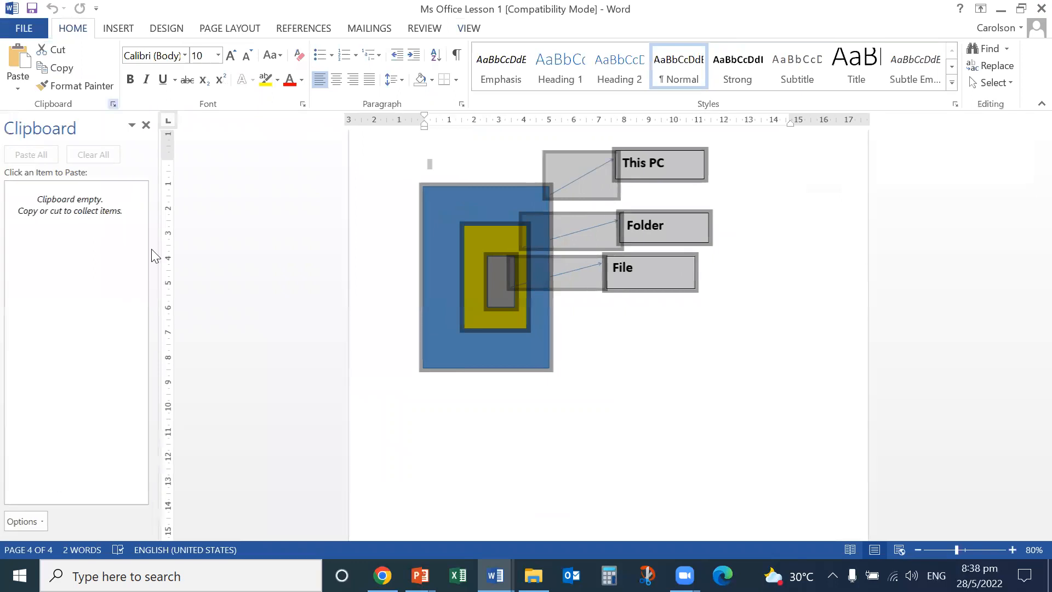
{"action": "left_click", "coordinate": [151, 125]}
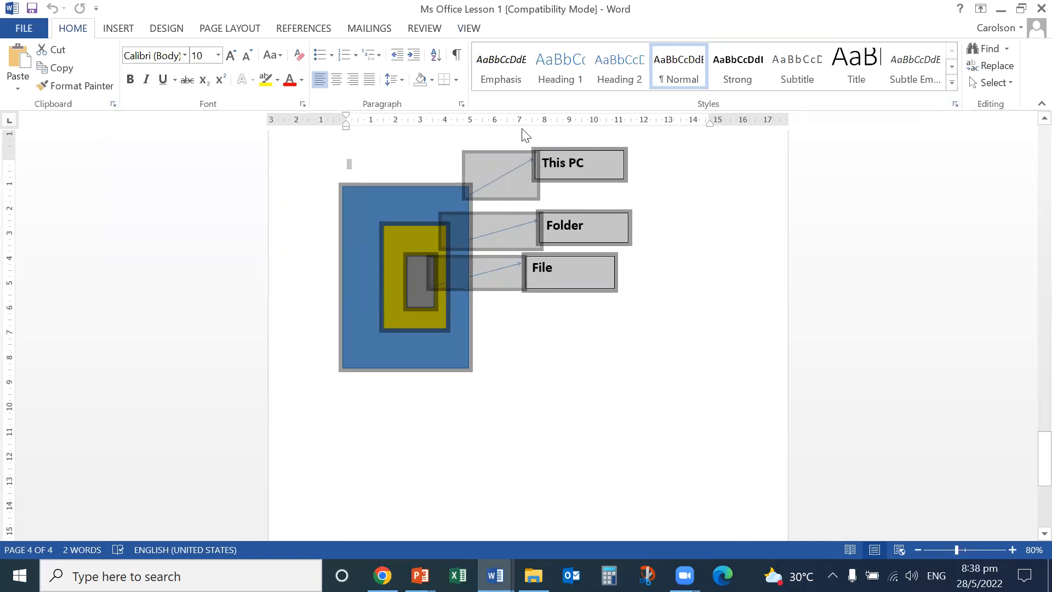
Examine the Line and Page Breaks settings in the Paragraph dialog and close it without changing anything.
{"action": "left_click", "coordinate": [462, 106]}
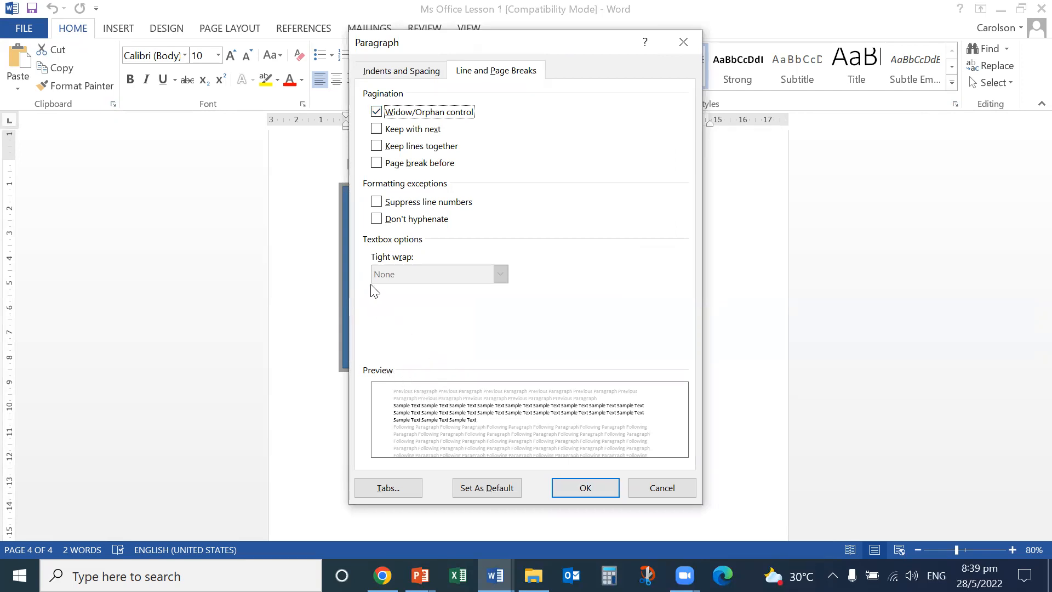
{"action": "left_click", "coordinate": [682, 44]}
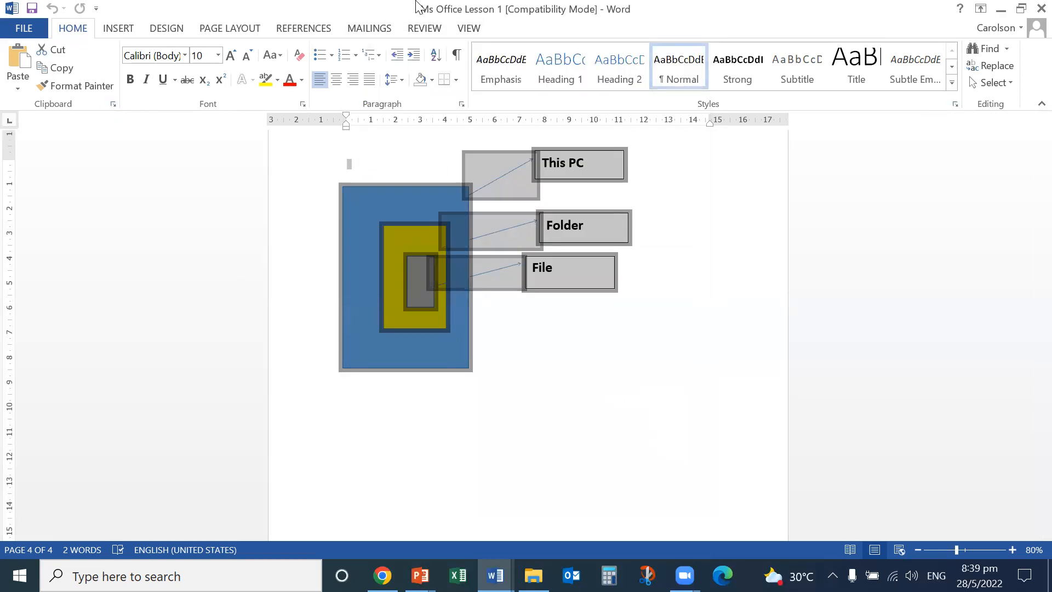
{"action": "left_click", "coordinate": [21, 34]}
{"action": "left_click", "coordinate": [20, 31]}
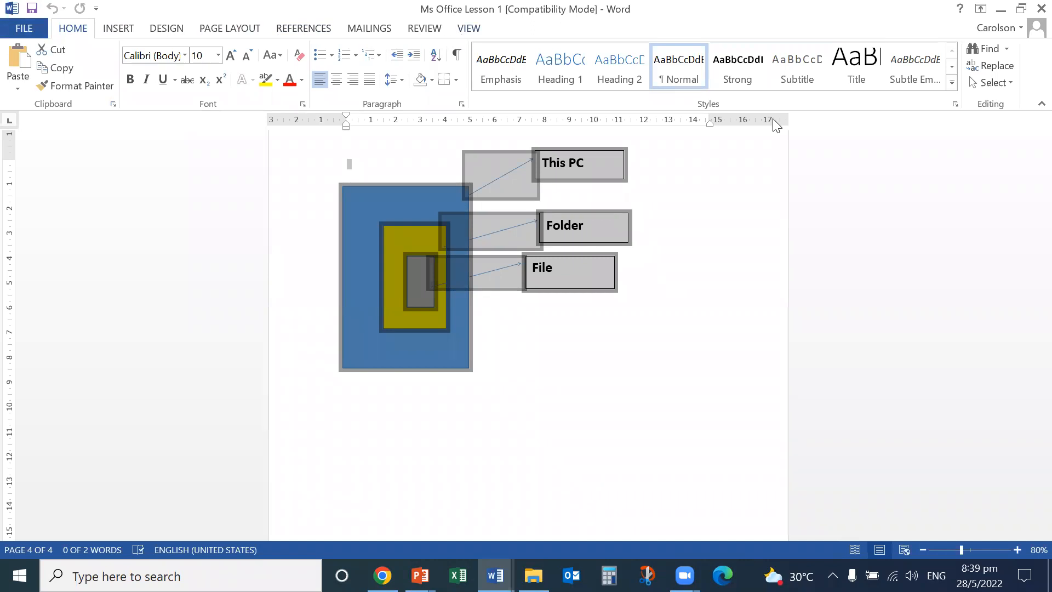
Collapse the ribbon and restore it with the Show Tabs and Commands display option.
{"action": "left_click", "coordinate": [1040, 104]}
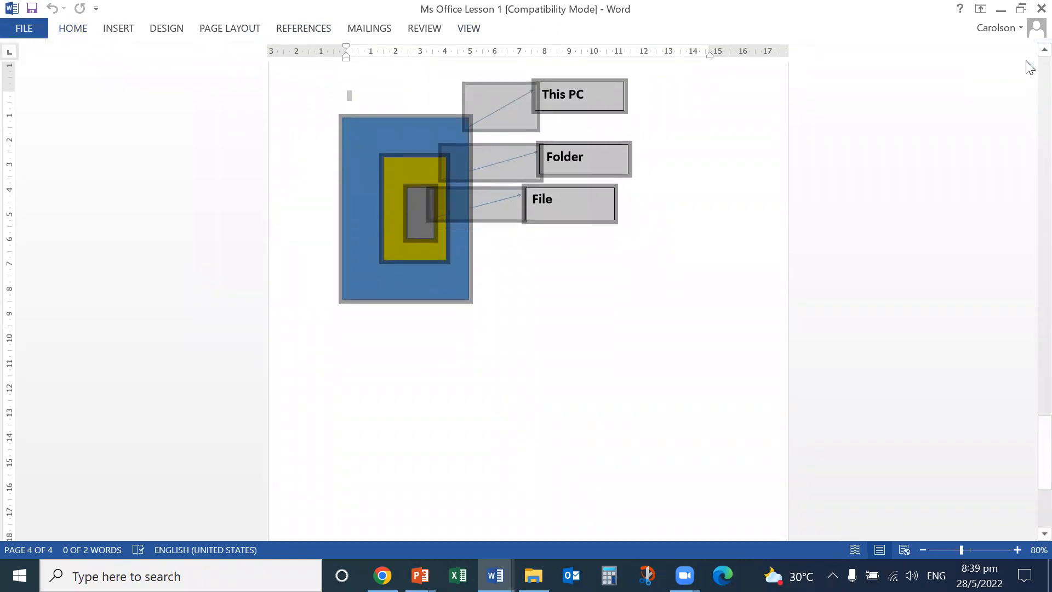
{"action": "left_click", "coordinate": [1044, 50]}
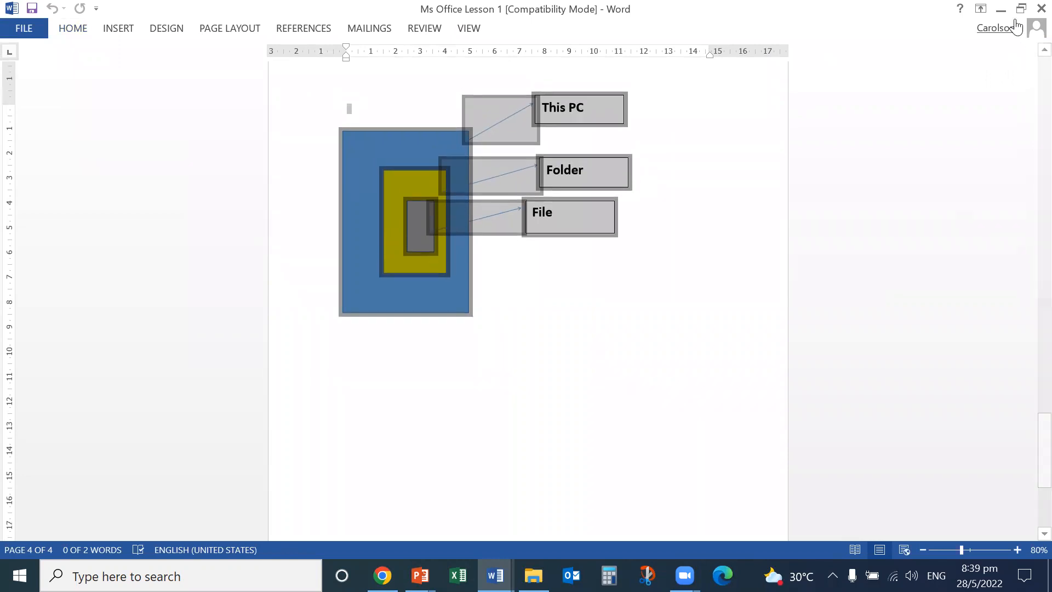
{"action": "left_click", "coordinate": [980, 9]}
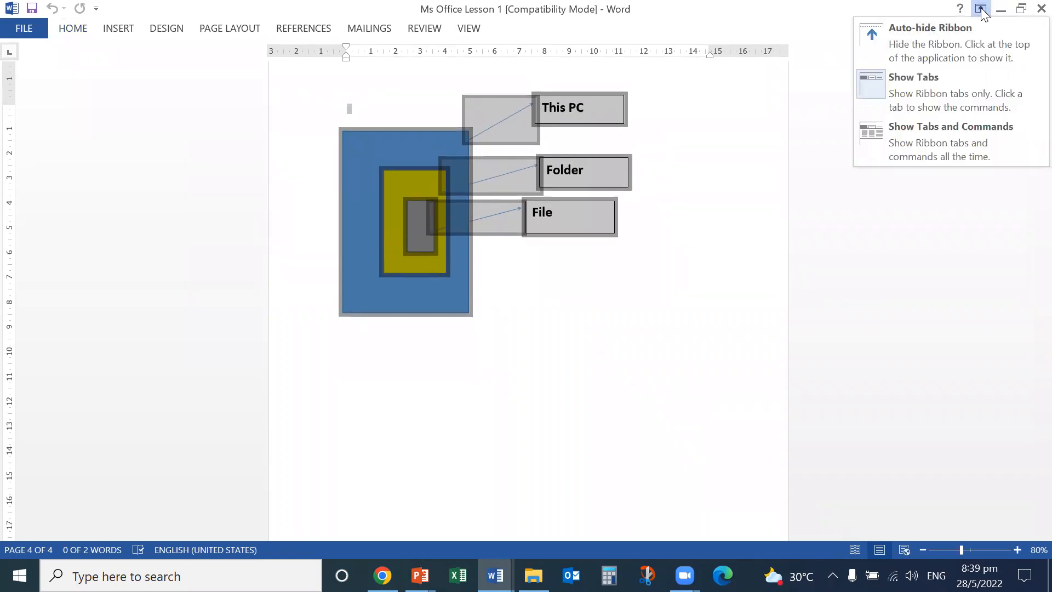
{"action": "left_click", "coordinate": [984, 92]}
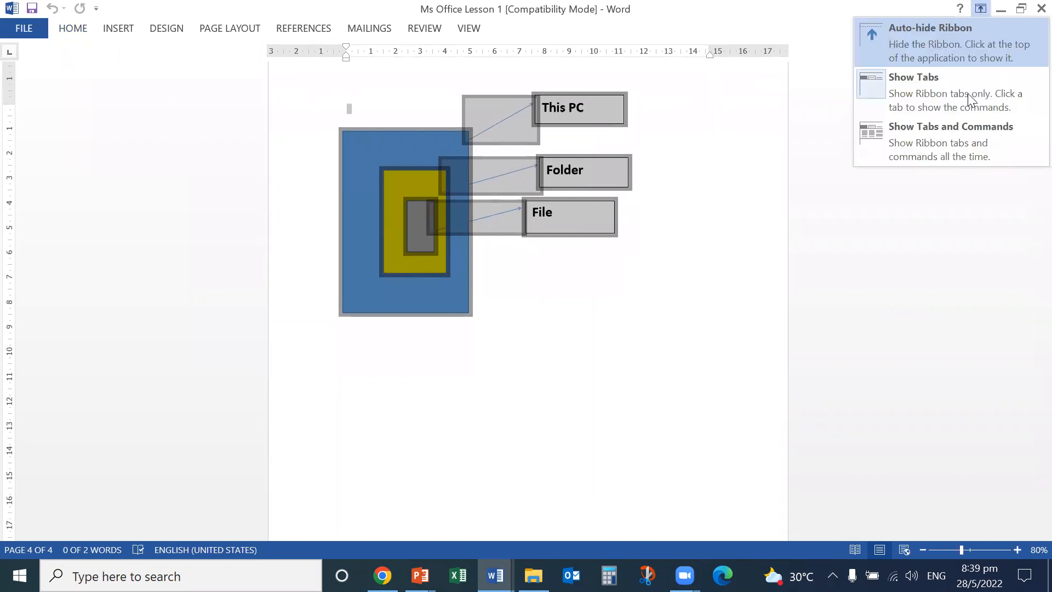
{"action": "left_click", "coordinate": [970, 137]}
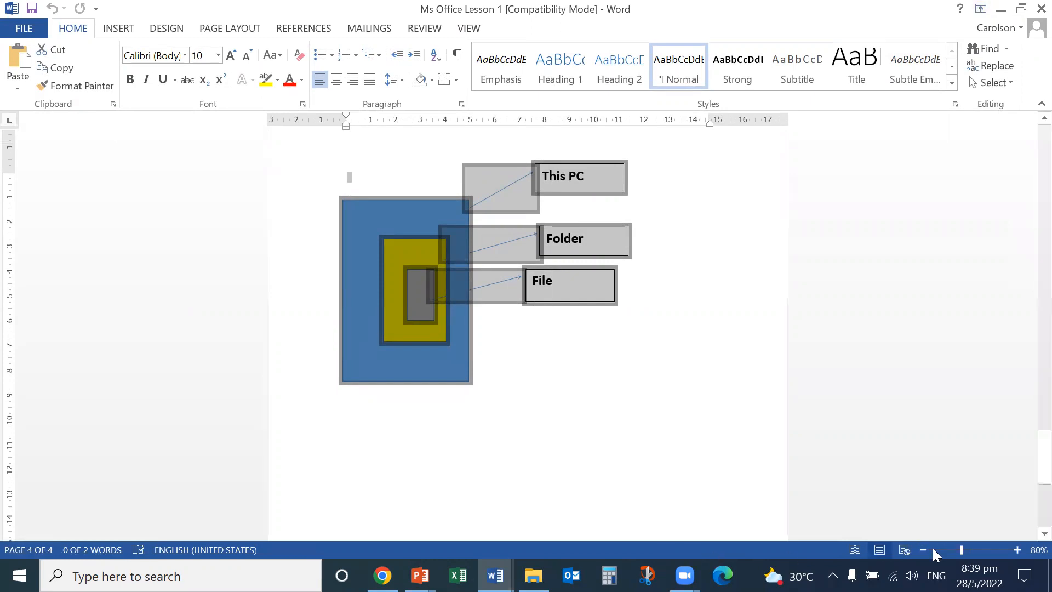
Zoom the document in to 120%.
{"action": "left_click", "coordinate": [1017, 549]}
{"action": "left_click", "coordinate": [1018, 550]}
{"action": "left_click", "coordinate": [1017, 550]}
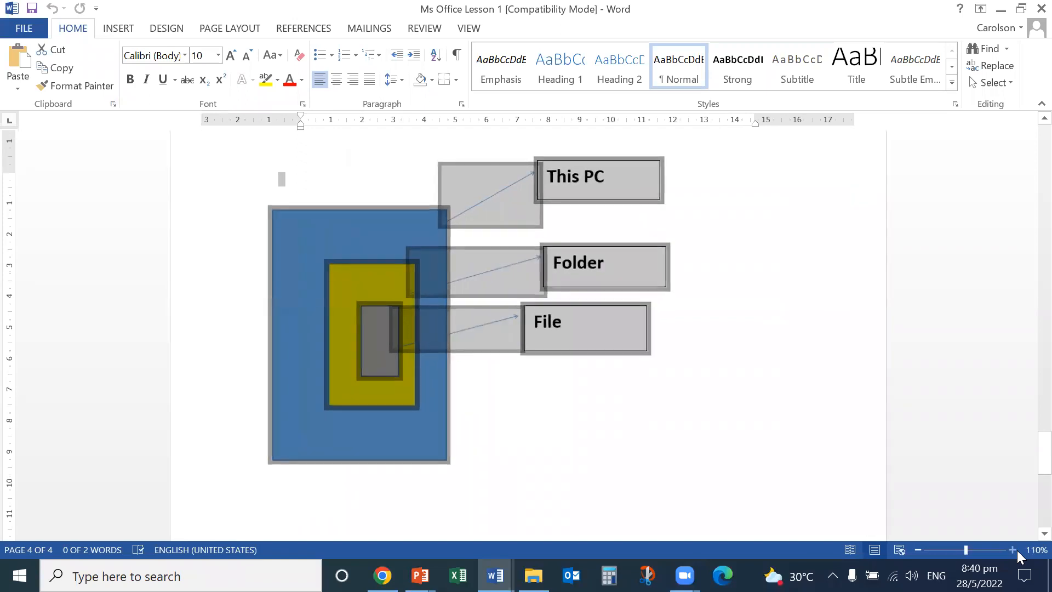
{"action": "left_click", "coordinate": [1013, 549]}
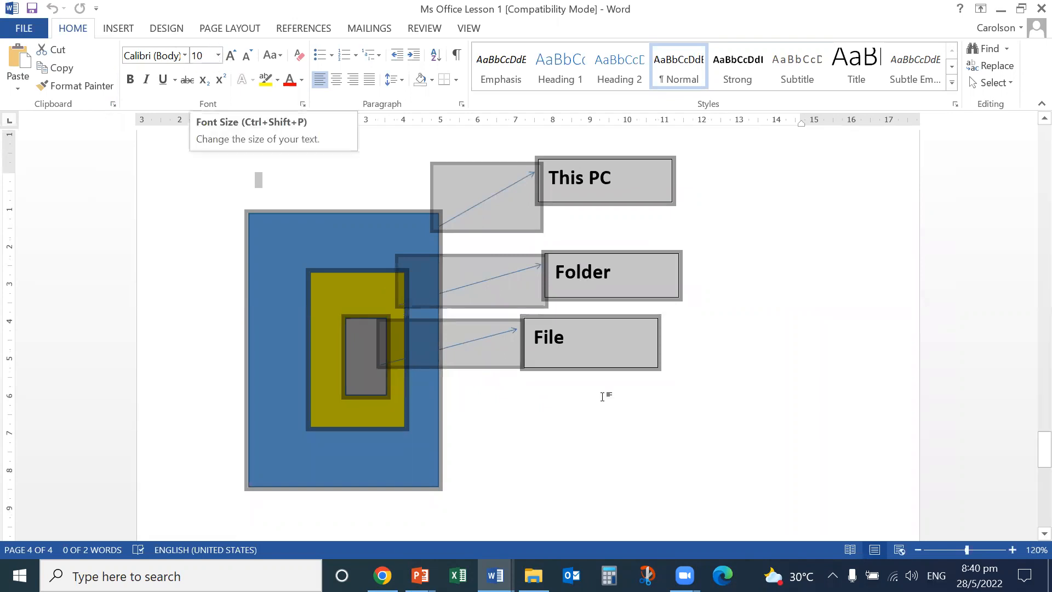
Zoom the document out to 80% and back in to 90%.
{"action": "left_click", "coordinate": [917, 550]}
{"action": "left_click", "coordinate": [918, 550]}
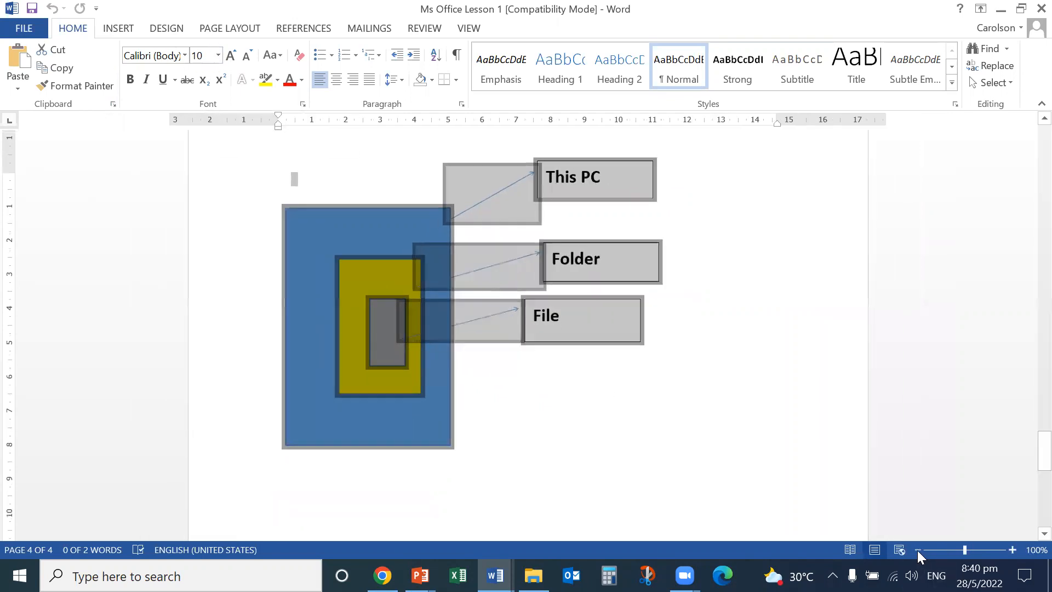
{"action": "left_click", "coordinate": [918, 550]}
{"action": "left_click", "coordinate": [918, 550]}
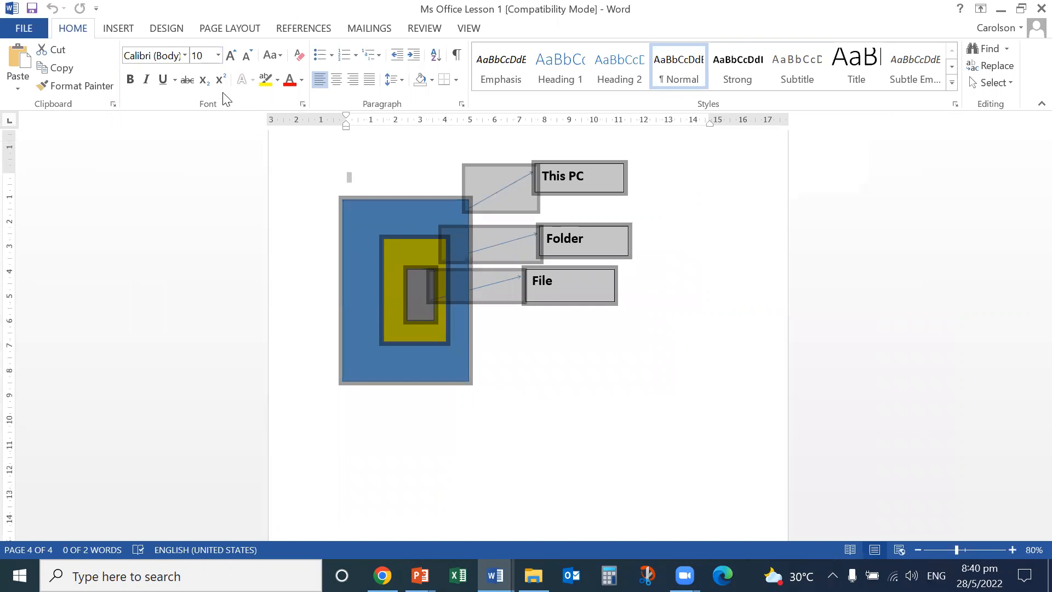
{"action": "left_click", "coordinate": [1012, 549]}
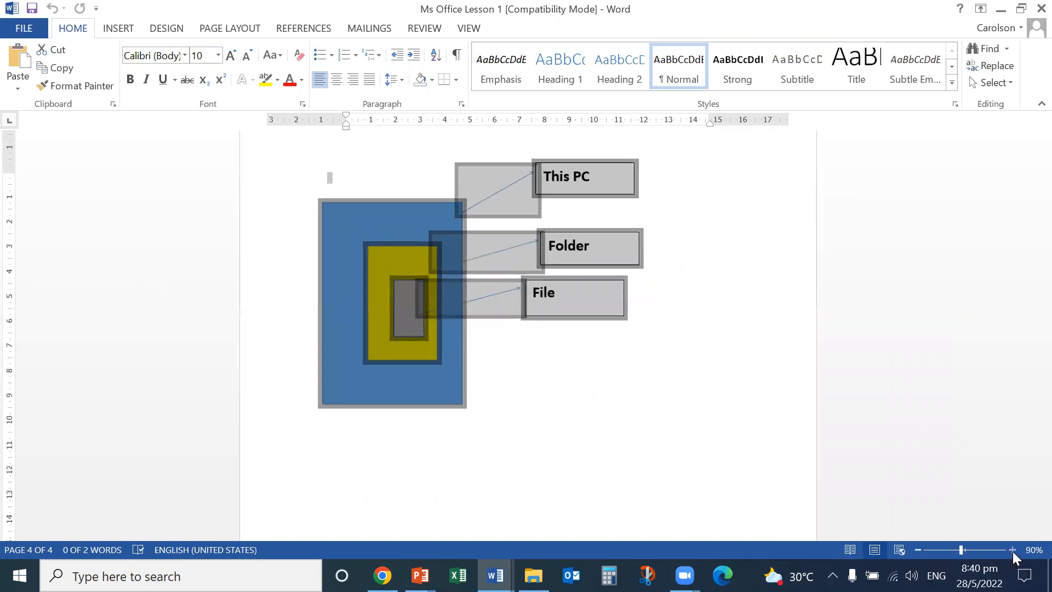
Zoom the document in to 120%, and view the available font sizes without choosing one.
{"action": "left_click", "coordinate": [1013, 549]}
{"action": "left_click", "coordinate": [1013, 549]}
{"action": "left_click", "coordinate": [1013, 549]}
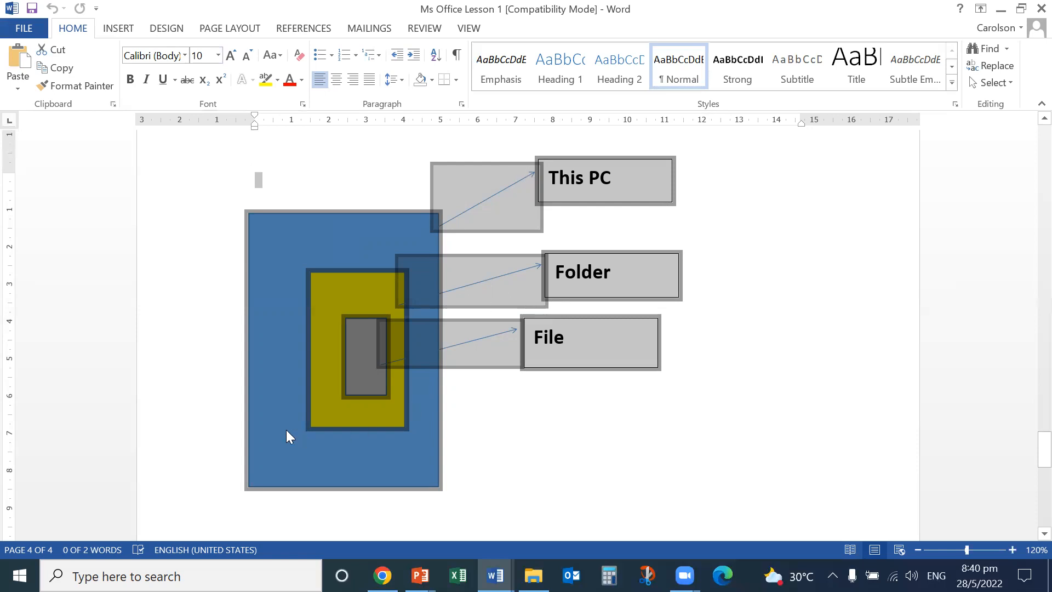
{"action": "left_click", "coordinate": [218, 56]}
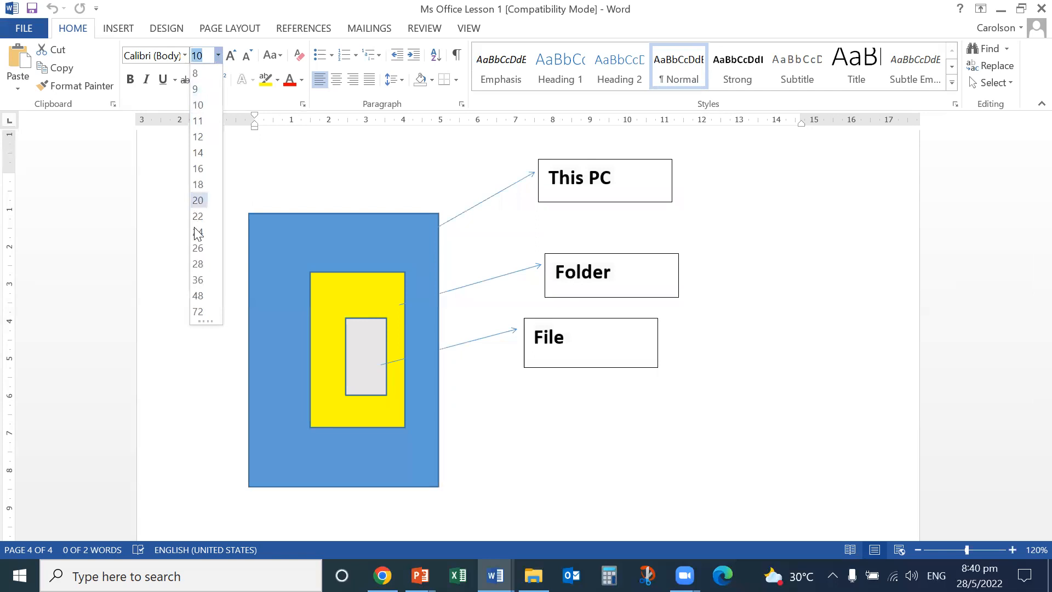
{"action": "left_click", "coordinate": [258, 172]}
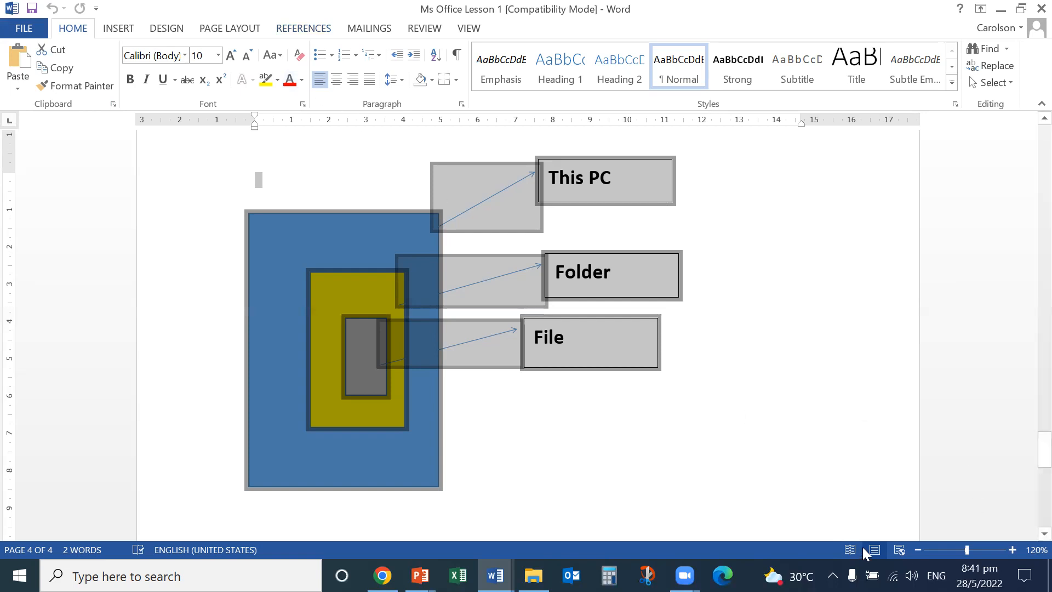
Switch to the MsWord Full Revision presentation, review the slide labelling the Word window parts, and return to the Word document.
{"action": "left_click", "coordinate": [419, 576]}
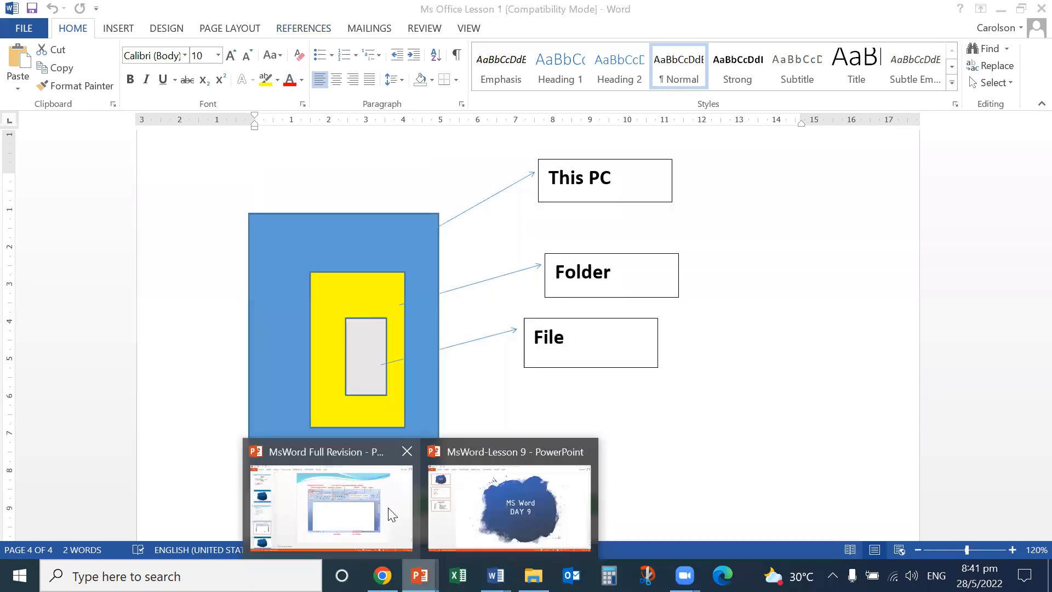
{"action": "left_click", "coordinate": [357, 510]}
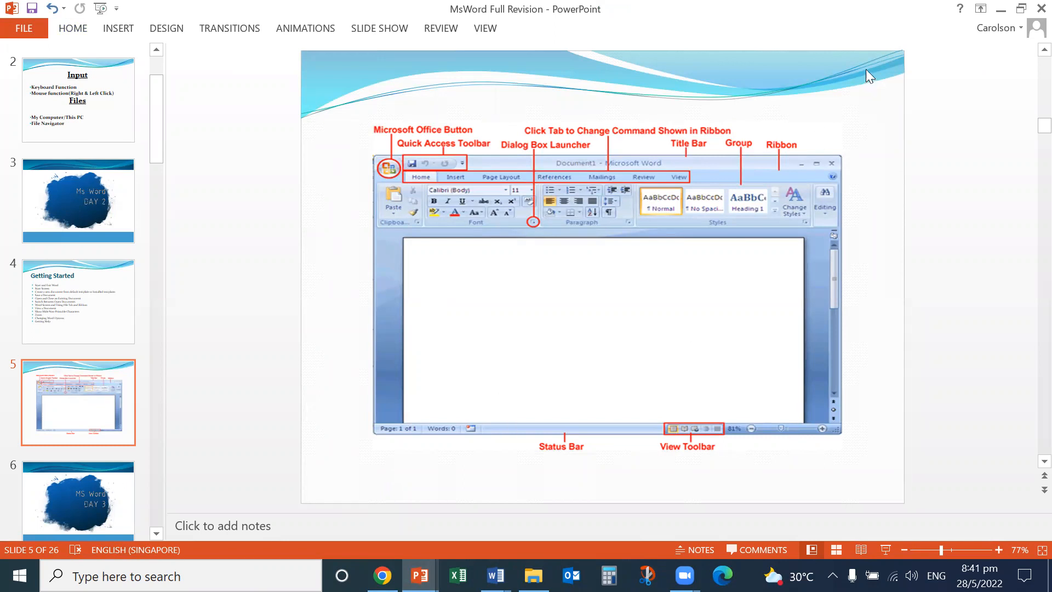
{"action": "key", "text": "alt+Tab"}
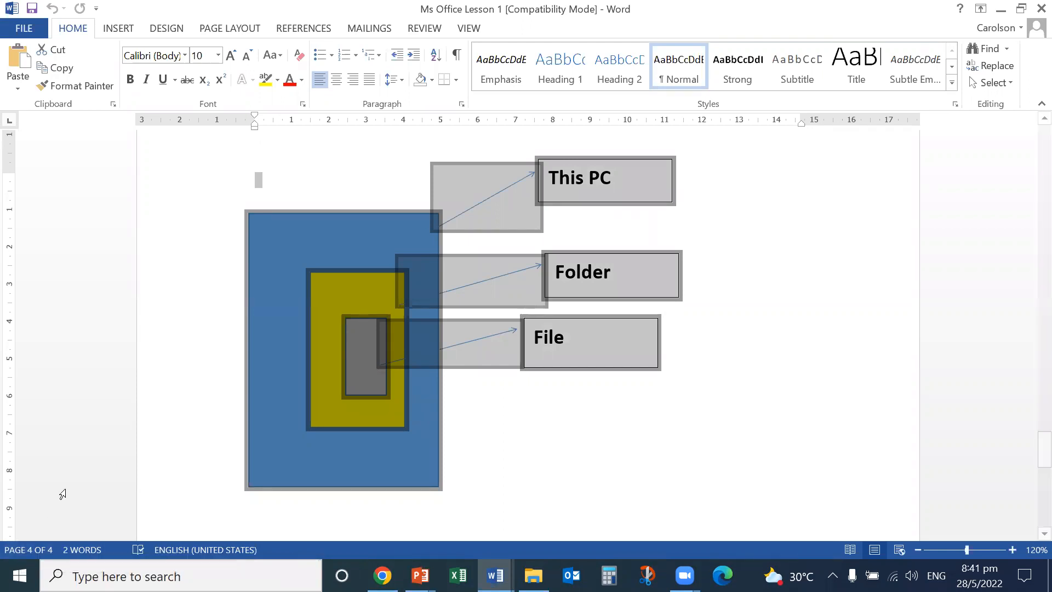
Browse back through the document's pages to the input and output device pictures, and place the cursor on the blank line between them.
{"action": "scroll", "coordinate": [171, 397], "scroll_direction": "up", "scroll_amount": 10}
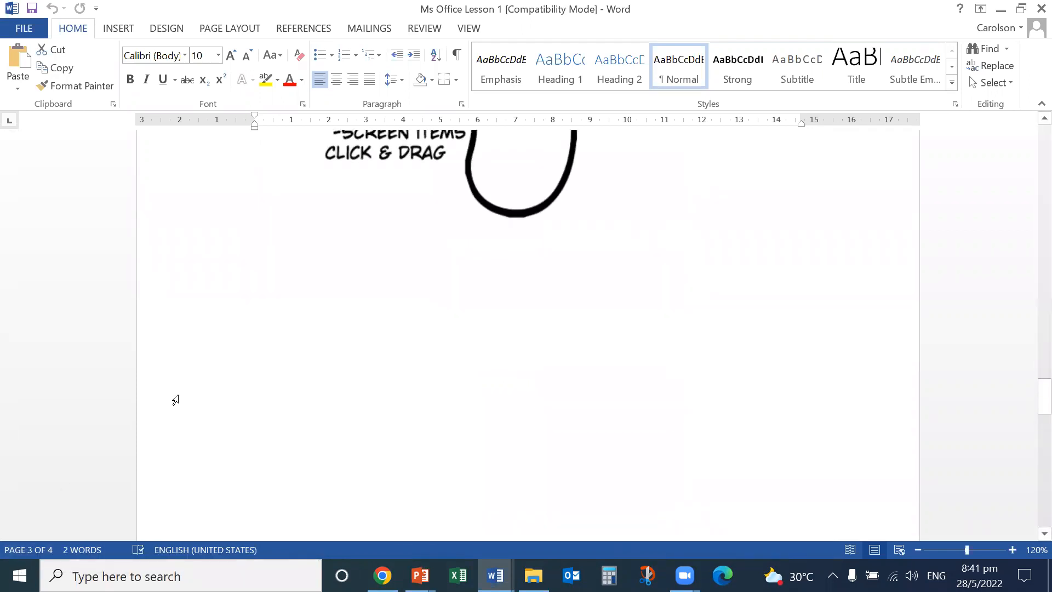
{"action": "left_click", "coordinate": [200, 380]}
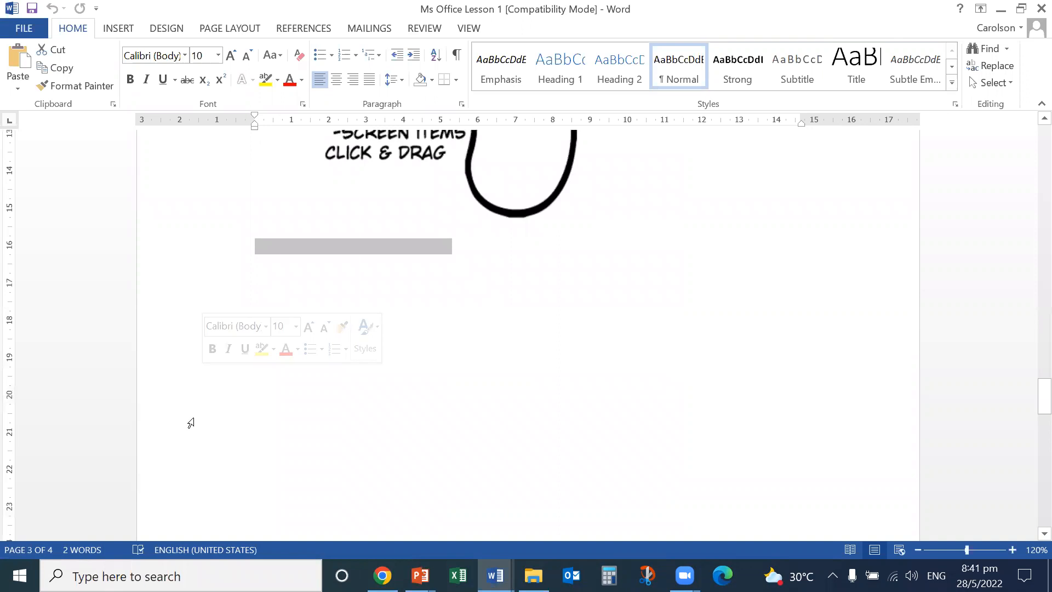
{"action": "scroll", "coordinate": [192, 419], "scroll_direction": "up", "scroll_amount": 15}
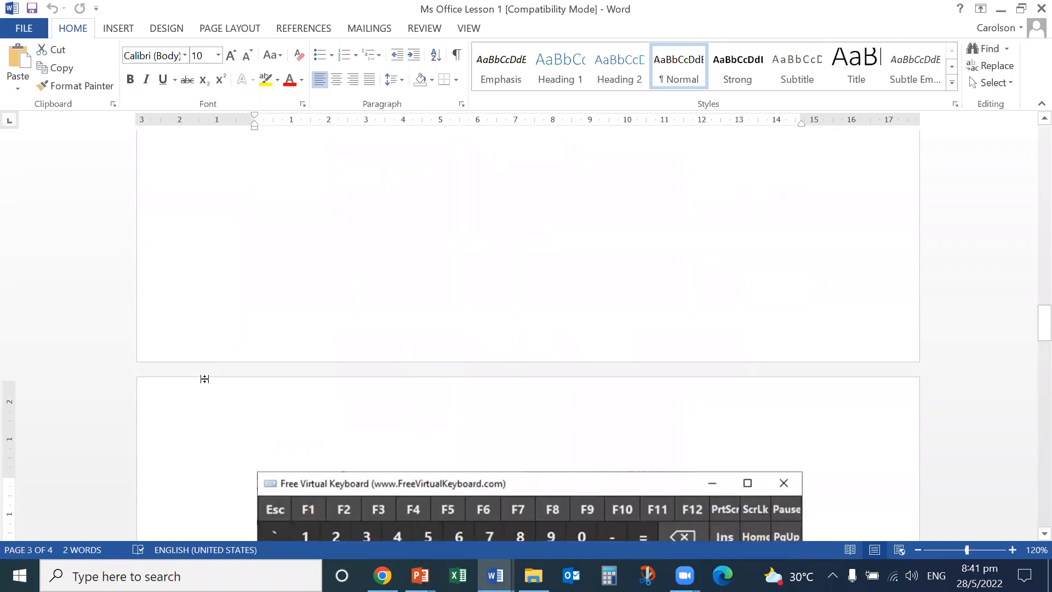
{"action": "left_click", "coordinate": [213, 347]}
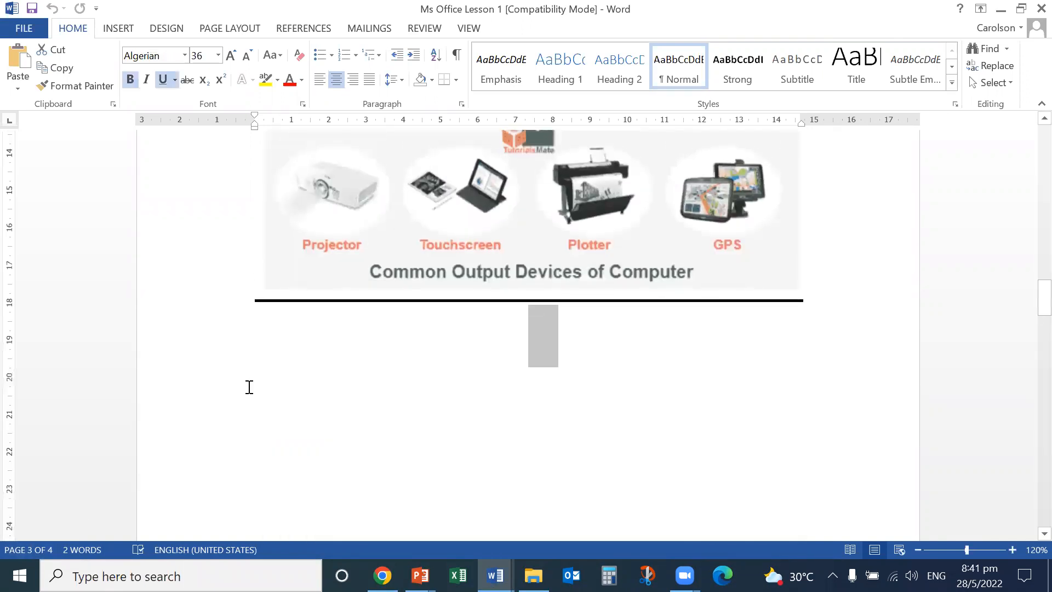
{"action": "scroll", "coordinate": [246, 385], "scroll_direction": "up", "scroll_amount": 5}
{"action": "left_click", "coordinate": [283, 257]}
{"action": "left_click", "coordinate": [268, 206]}
{"action": "left_click", "coordinate": [219, 222]}
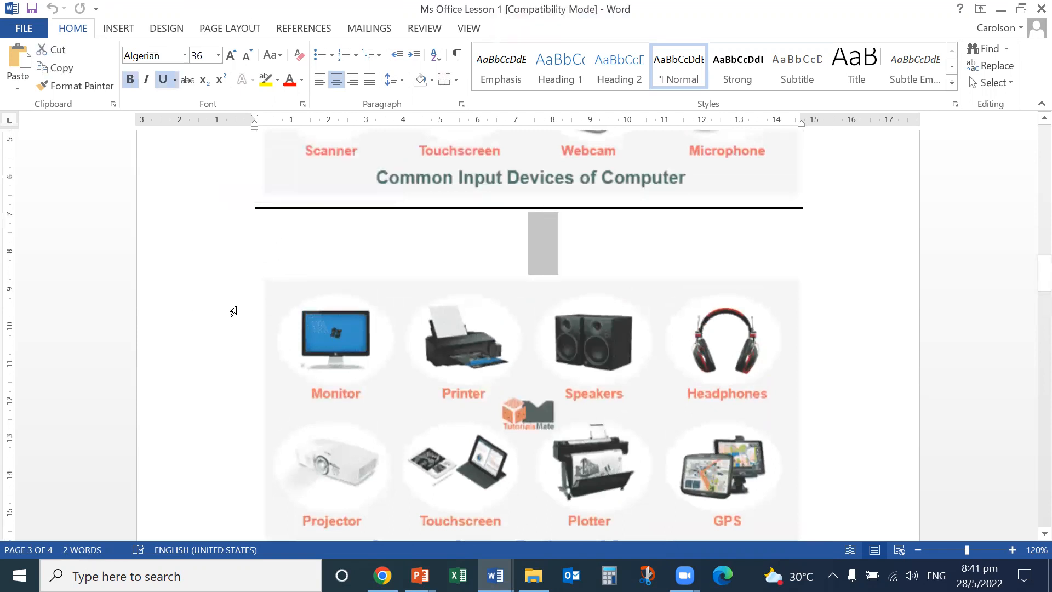
{"action": "scroll", "coordinate": [232, 315], "scroll_direction": "up", "scroll_amount": 6}
{"action": "scroll", "coordinate": [231, 317], "scroll_direction": "up", "scroll_amount": 4}
{"action": "left_click", "coordinate": [238, 262]}
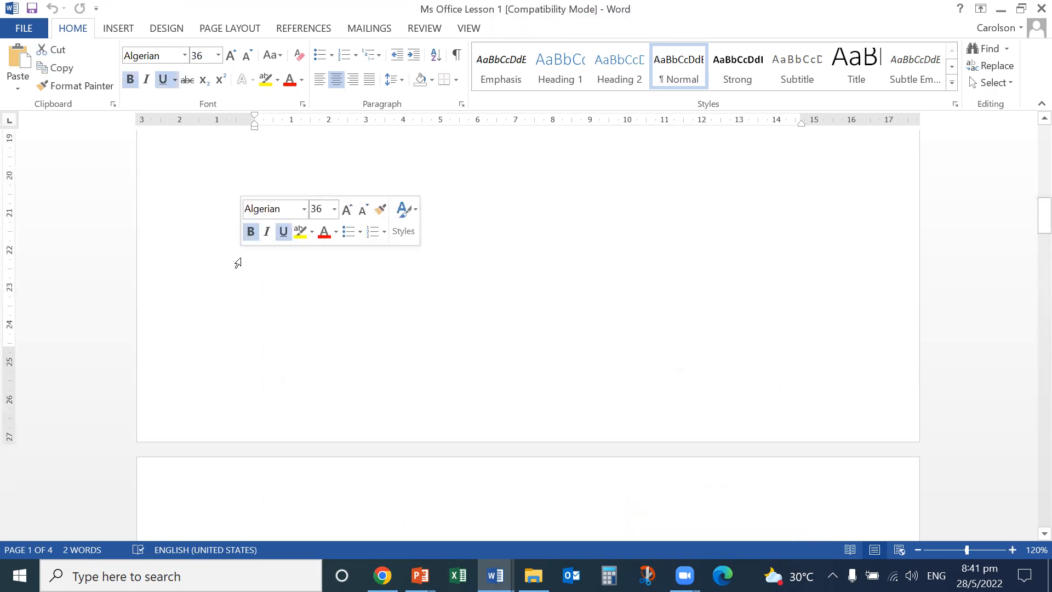
{"action": "scroll", "coordinate": [212, 352], "scroll_direction": "down", "scroll_amount": 6}
{"action": "left_click", "coordinate": [212, 277]}
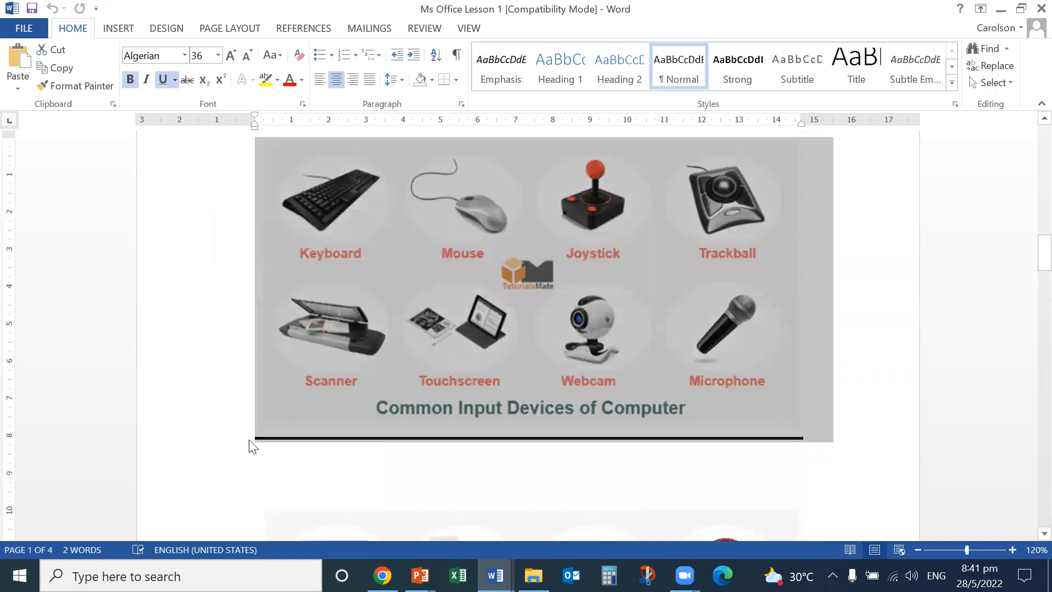
{"action": "left_click", "coordinate": [251, 447]}
{"action": "scroll", "coordinate": [252, 446], "scroll_direction": "down", "scroll_amount": 3}
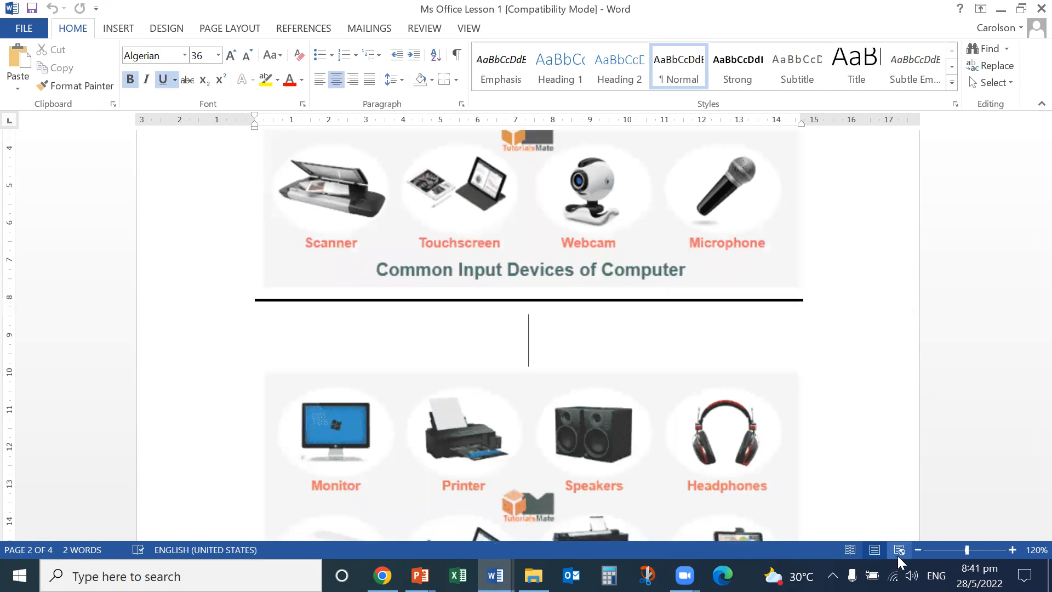
Switch the document to Read Mode and back to Print Layout view.
{"action": "left_click", "coordinate": [848, 550]}
{"action": "left_click", "coordinate": [874, 550]}
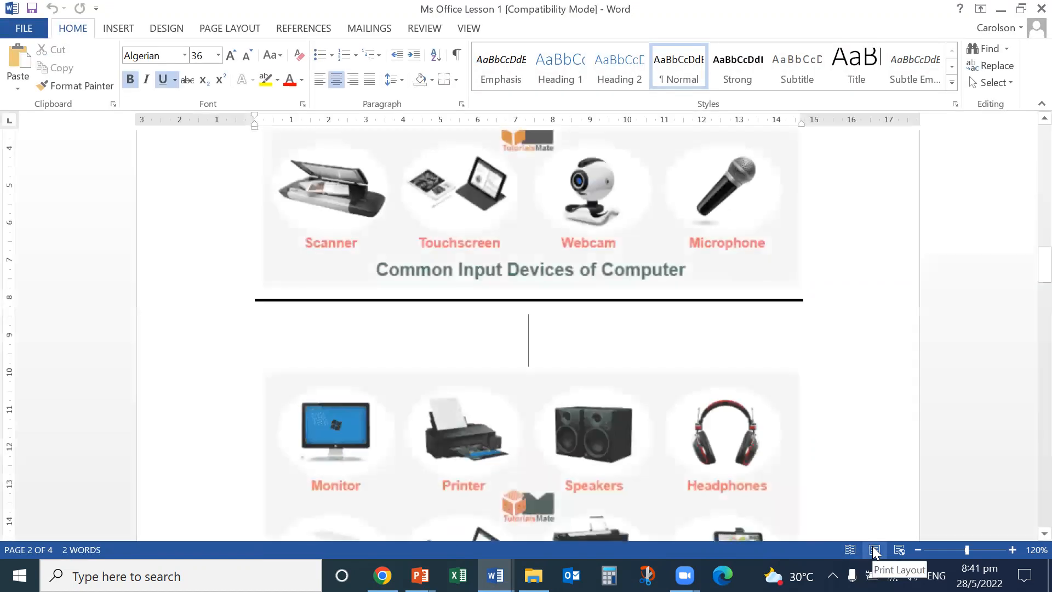
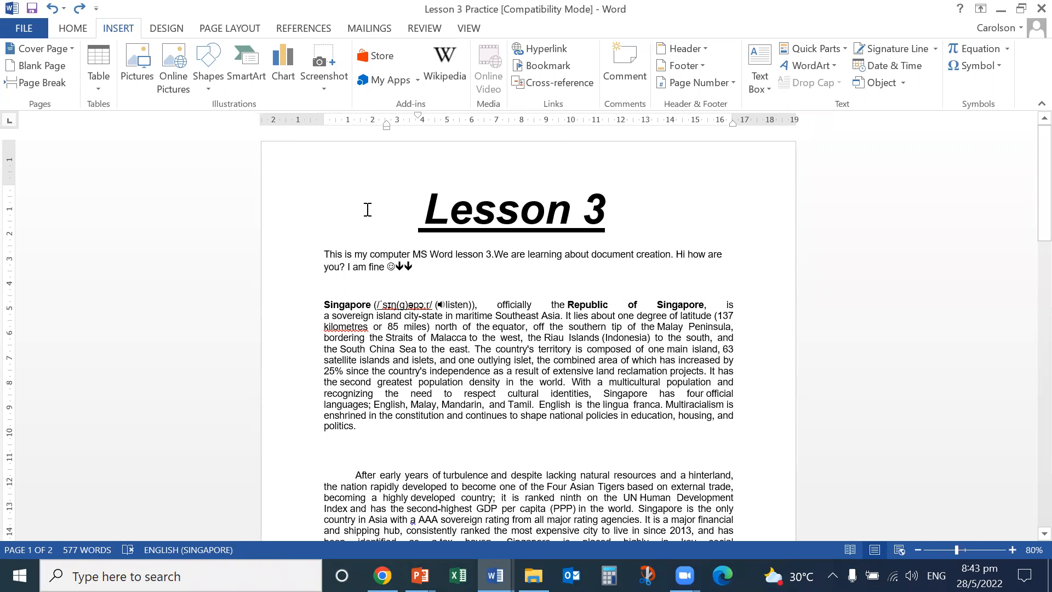
Select the Singapore paragraph, clear that selection, and select the introductory paragraph under the Lesson 3 heading instead.
{"action": "left_click_drag", "start_coordinate": [323, 305], "coordinate": [399, 430]}
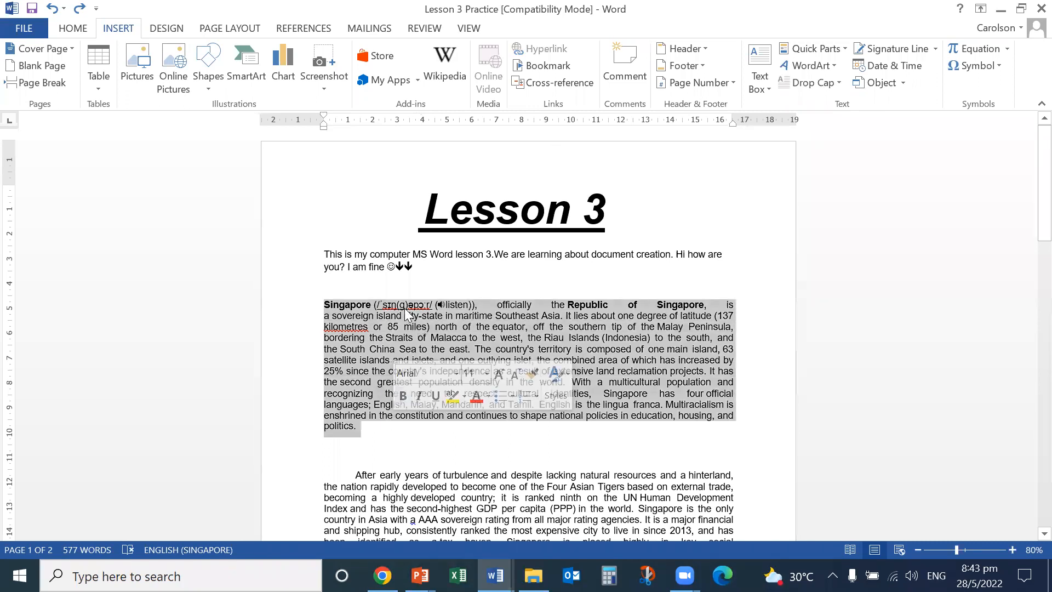
{"action": "left_click", "coordinate": [382, 351]}
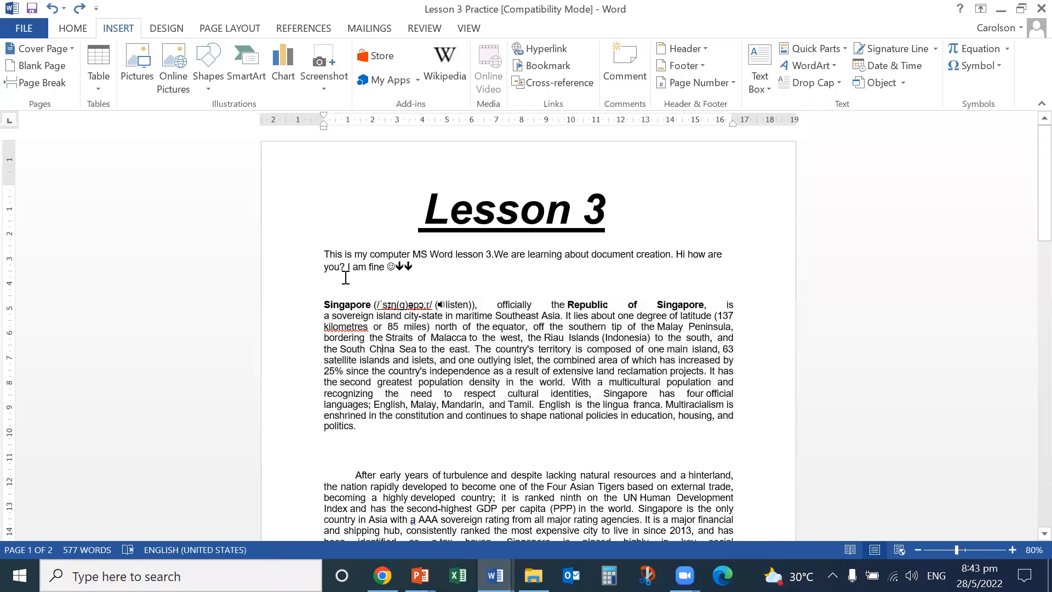
{"action": "left_click", "coordinate": [324, 251]}
{"action": "left_click_drag", "start_coordinate": [323, 252], "coordinate": [411, 268]}
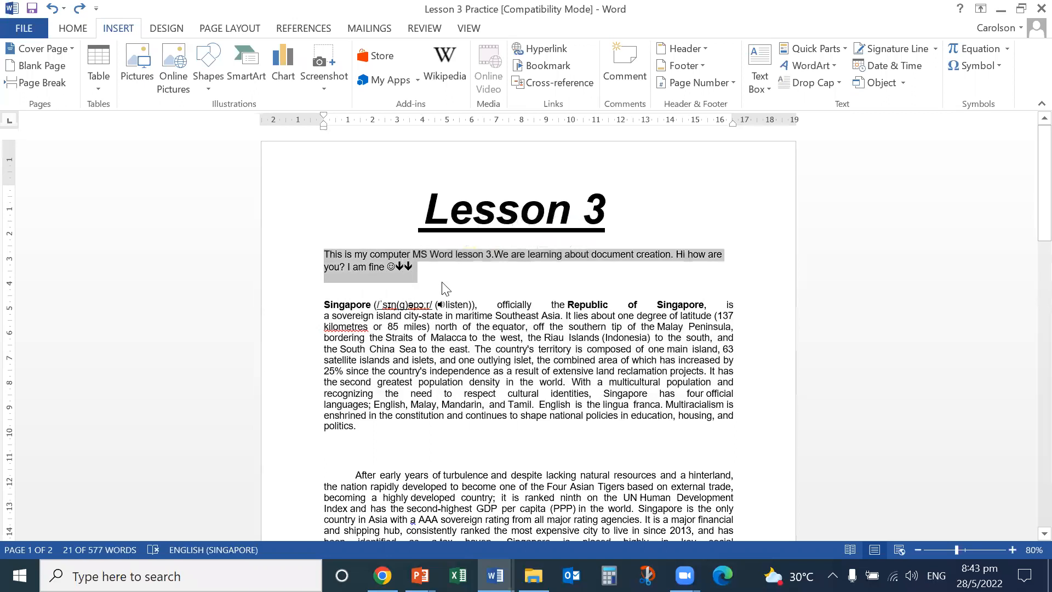
Select the text line by line from the start of the introductory paragraph through the end of the Singapore paragraph.
{"action": "left_click", "coordinate": [326, 254]}
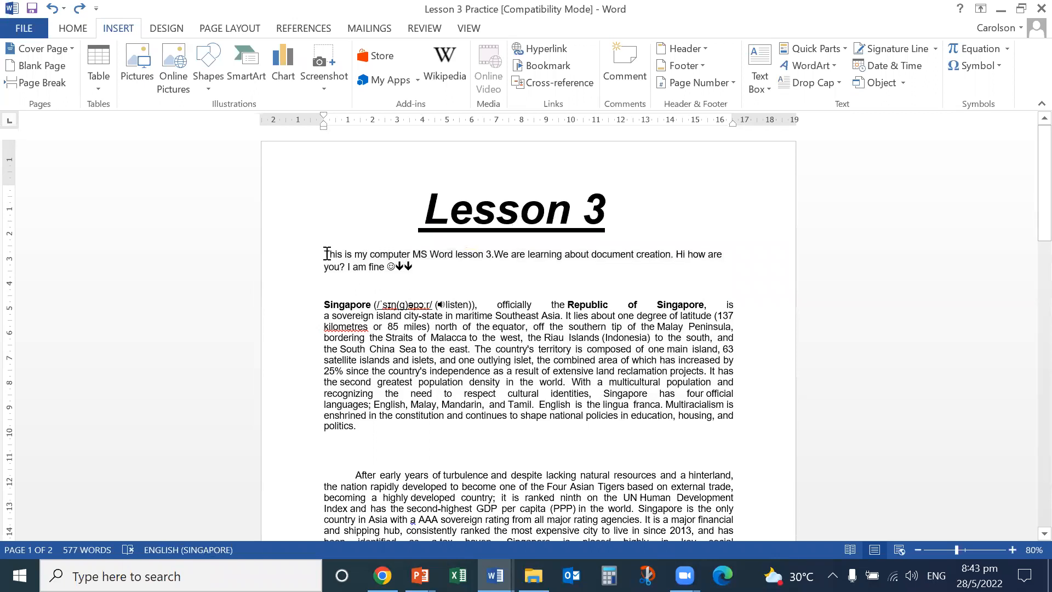
{"action": "key", "text": "shift+End"}
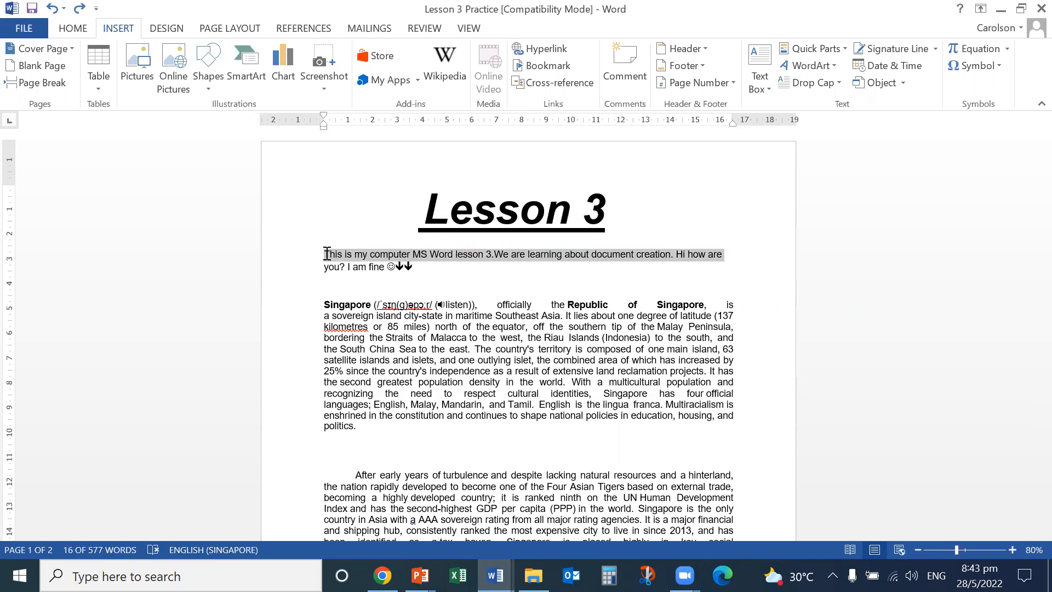
{"action": "key", "text": "shift+Down"}
{"action": "key", "text": "shift+Down"}
{"action": "key", "text": "shift+Down"}
{"action": "key", "text": "shift+Down"}
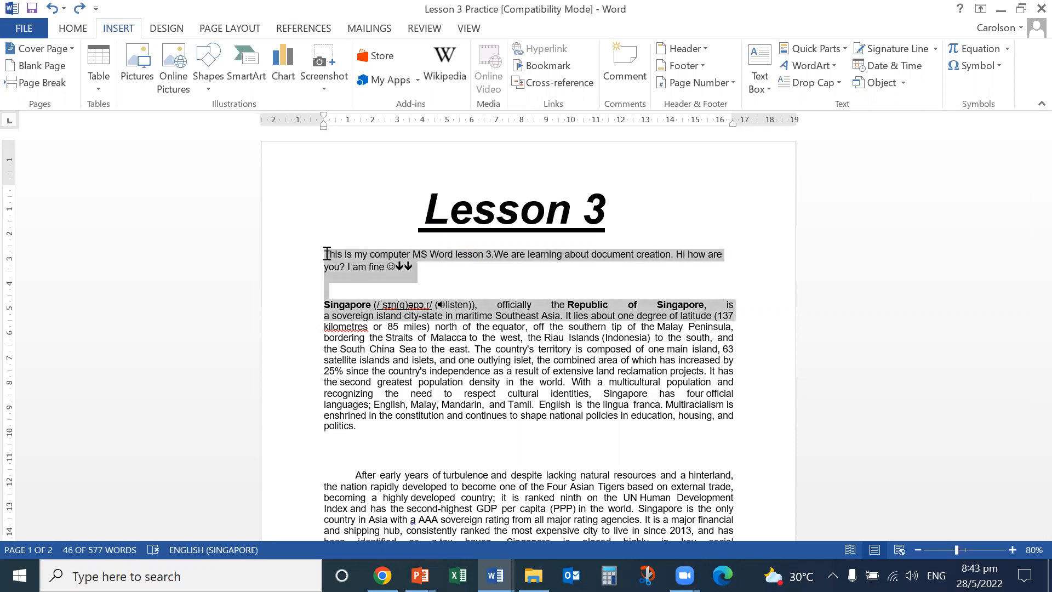
{"action": "key", "text": "shift+Down"}
{"action": "key", "text": "shift+Down"}
{"action": "key", "text": "shift+Down"}
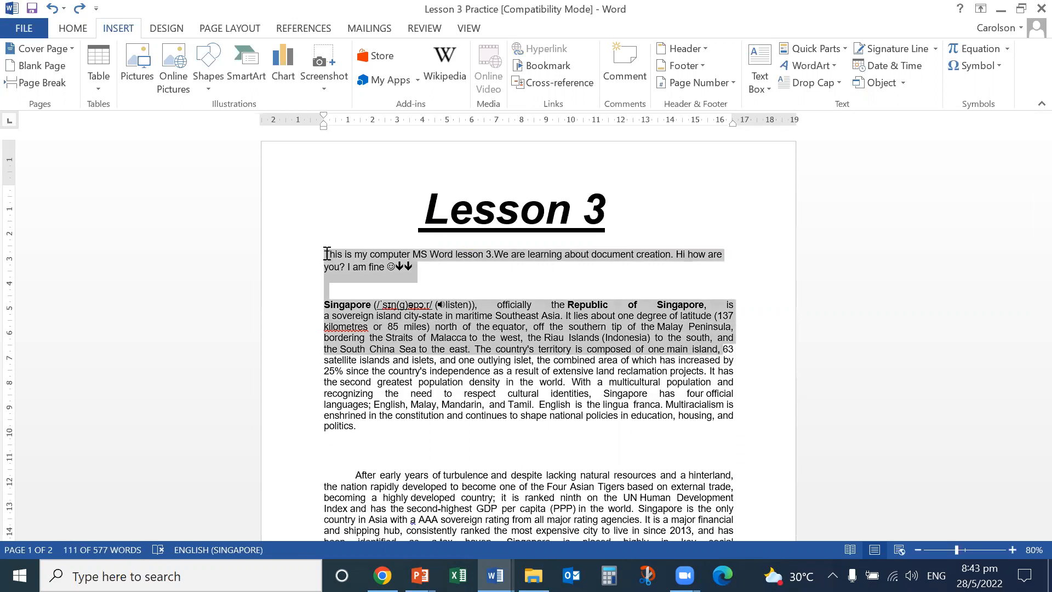
{"action": "key", "text": "shift+Up"}
{"action": "key", "text": "shift+Up"}
{"action": "key", "text": "shift+Down"}
{"action": "key", "text": "shift+Down"}
{"action": "key", "text": "shift+Down"}
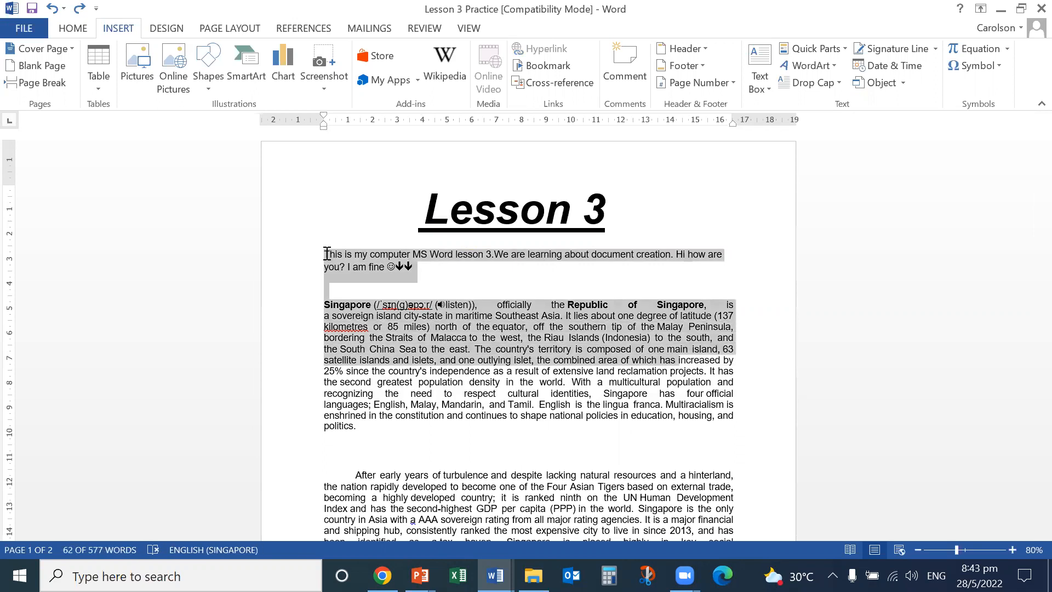
{"action": "key", "text": "shift+Down"}
{"action": "key", "text": "shift+Down"}
{"action": "key", "text": "shift+Down"}
{"action": "key", "text": "shift+Down"}
{"action": "key", "text": "shift+Down"}
{"action": "key", "text": "shift+Down"}
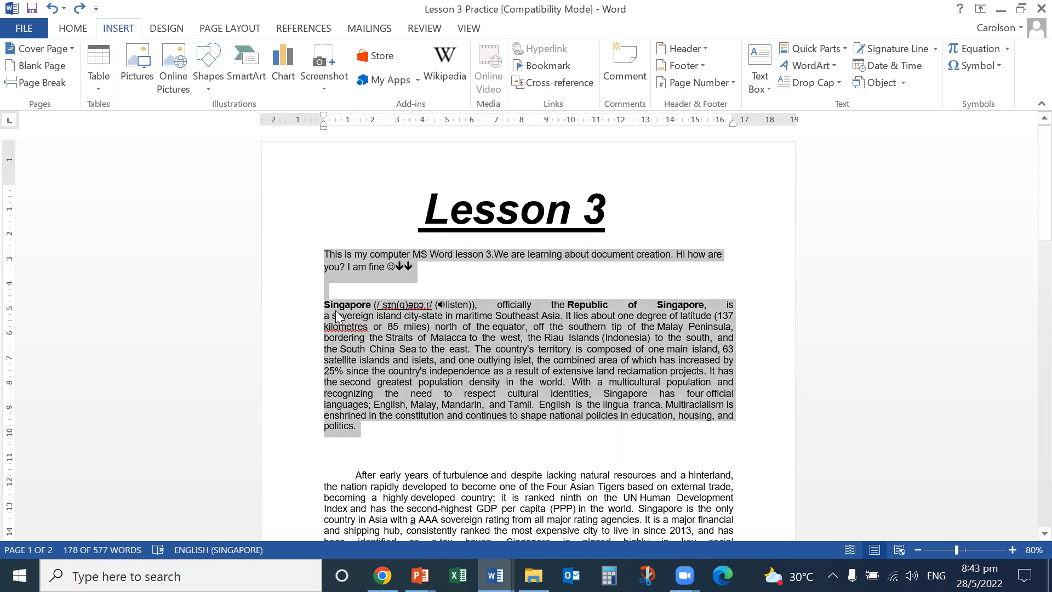
Review the Creating A Document slide in the MsWord Full Revision presentation and return to the Lesson 3 Practice document in Word.
{"action": "left_click", "coordinate": [80, 30]}
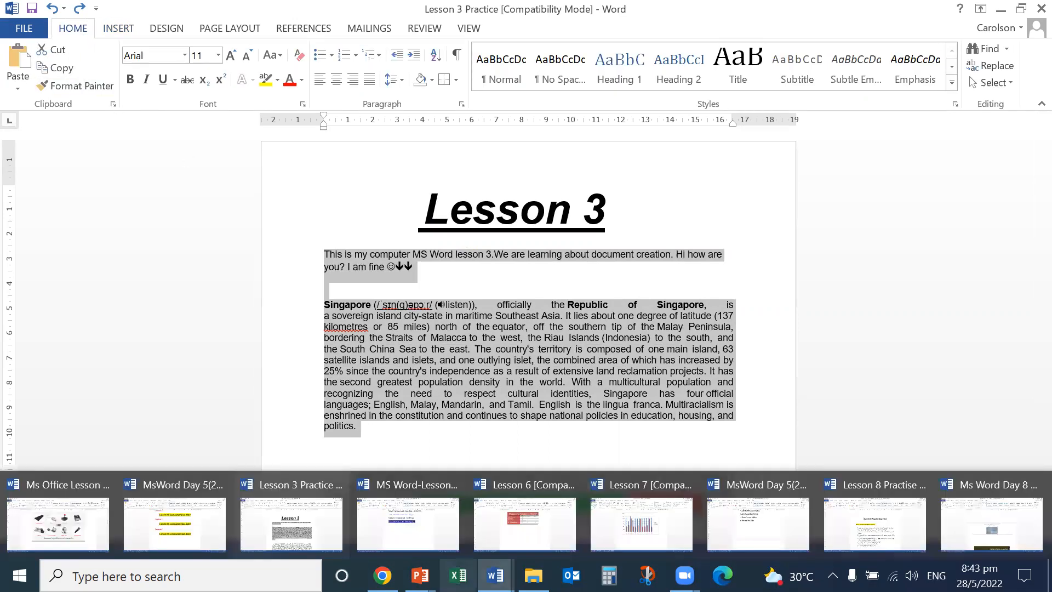
{"action": "left_click", "coordinate": [495, 575]}
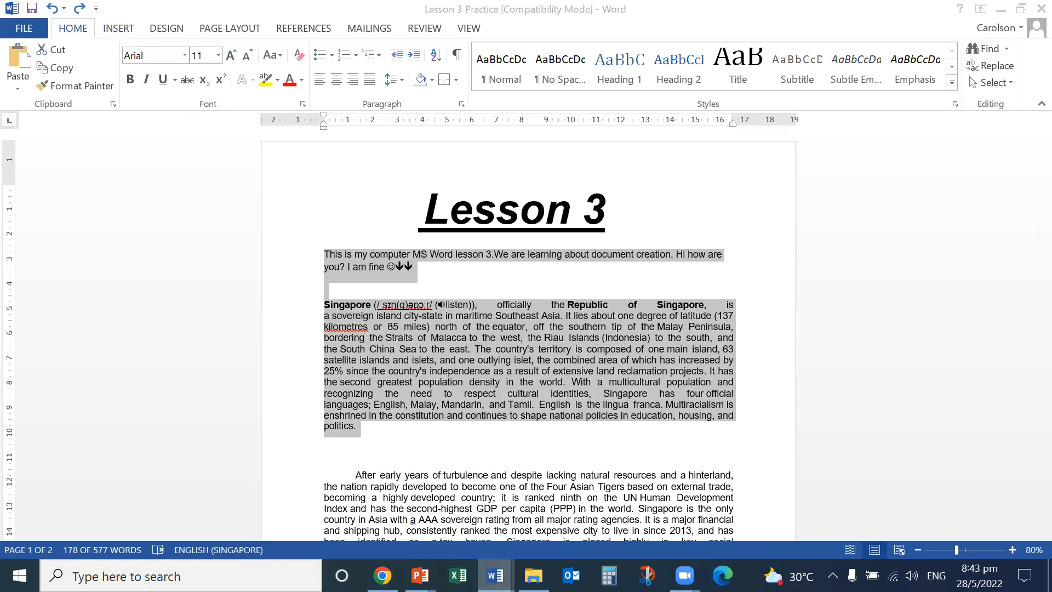
{"action": "left_click", "coordinate": [93, 530]}
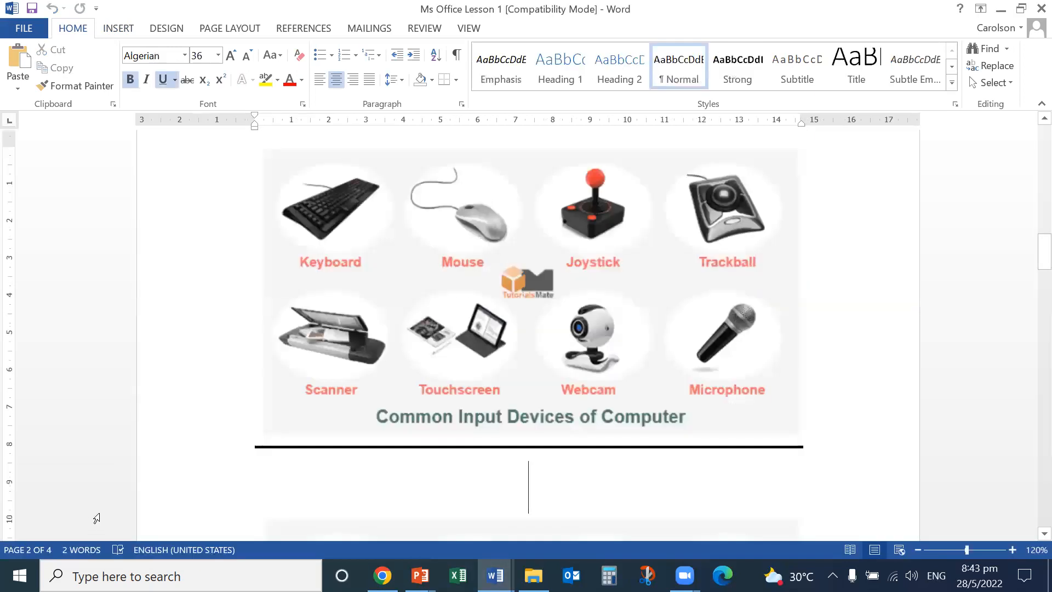
{"action": "mouse_move", "coordinate": [419, 575]}
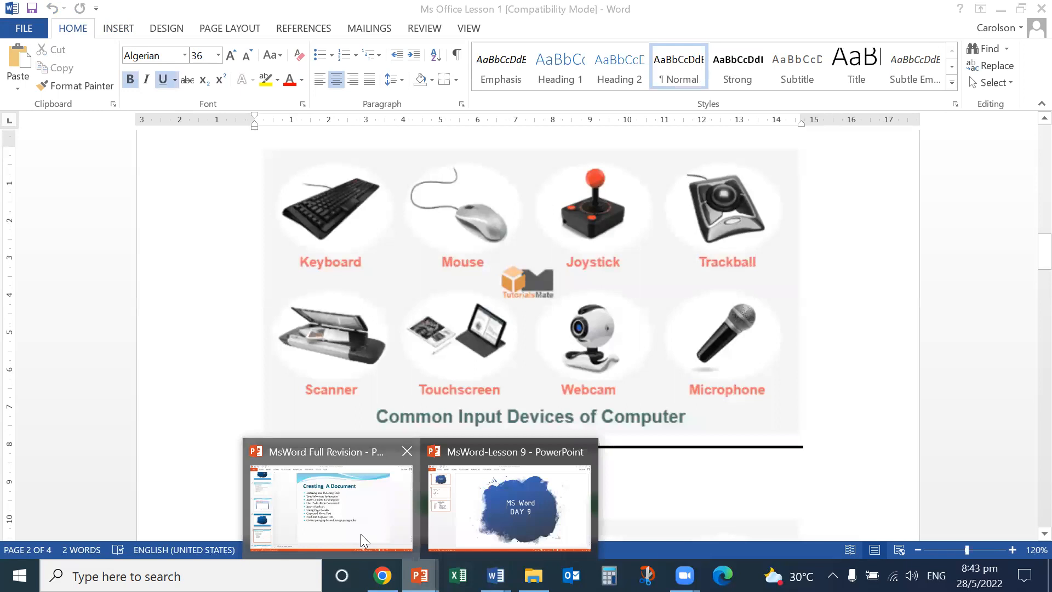
{"action": "left_click", "coordinate": [361, 534]}
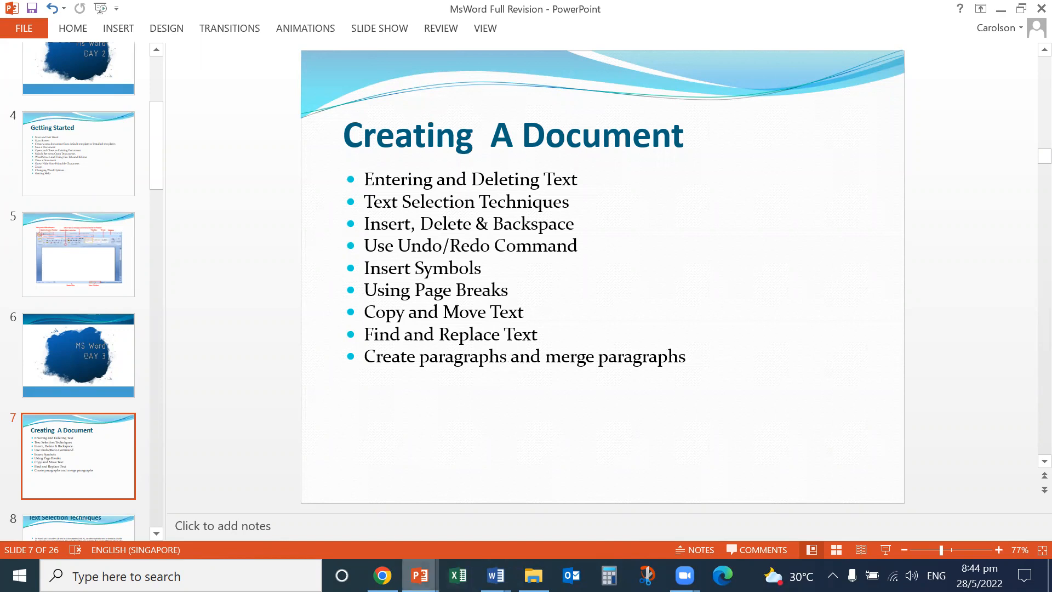
{"action": "left_click", "coordinate": [494, 575]}
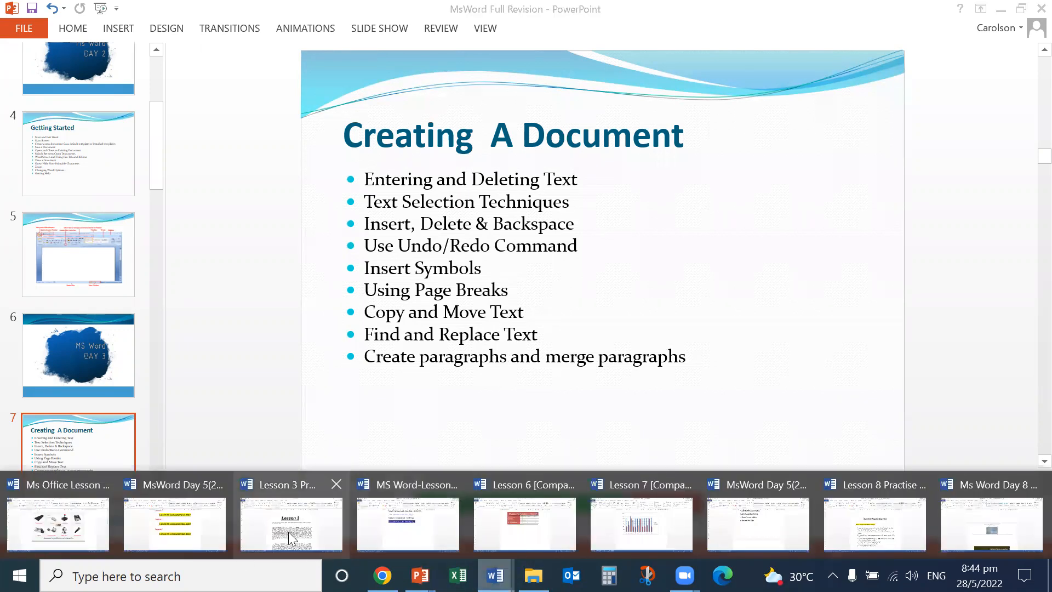
{"action": "left_click", "coordinate": [289, 532]}
Delete the space between "my" and "computer" in the introductory sentence and undo the deletion.
{"action": "left_click", "coordinate": [421, 286]}
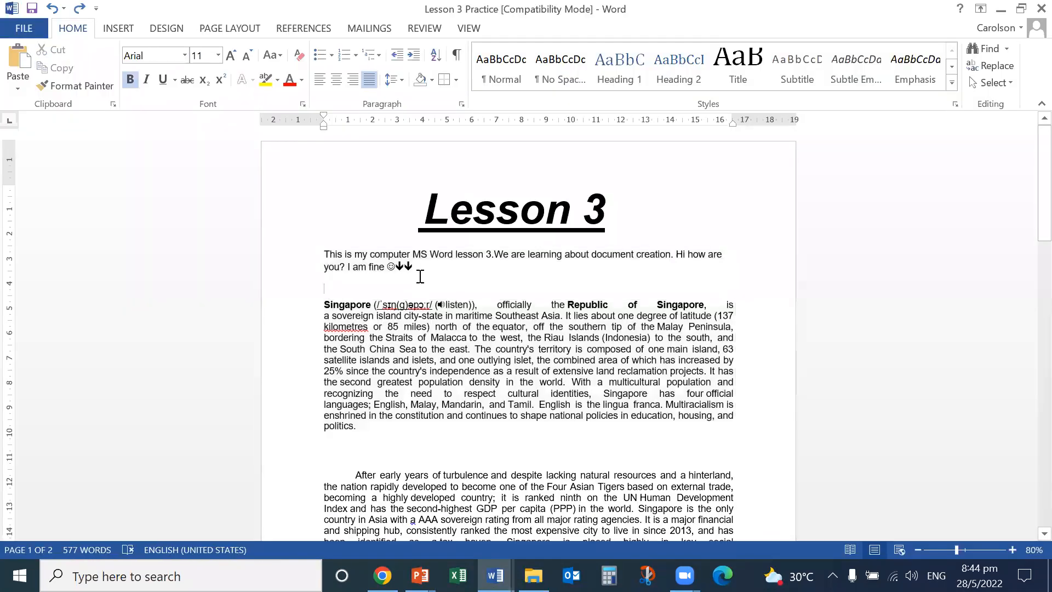
{"action": "left_click", "coordinate": [427, 256]}
{"action": "left_click", "coordinate": [370, 255]}
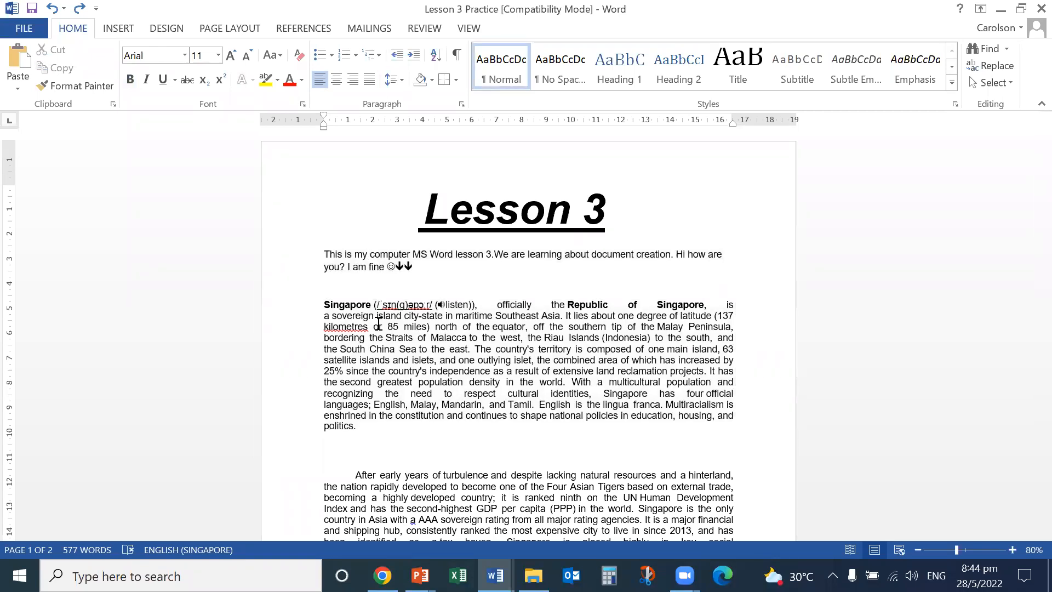
{"action": "key", "text": "BackSpace"}
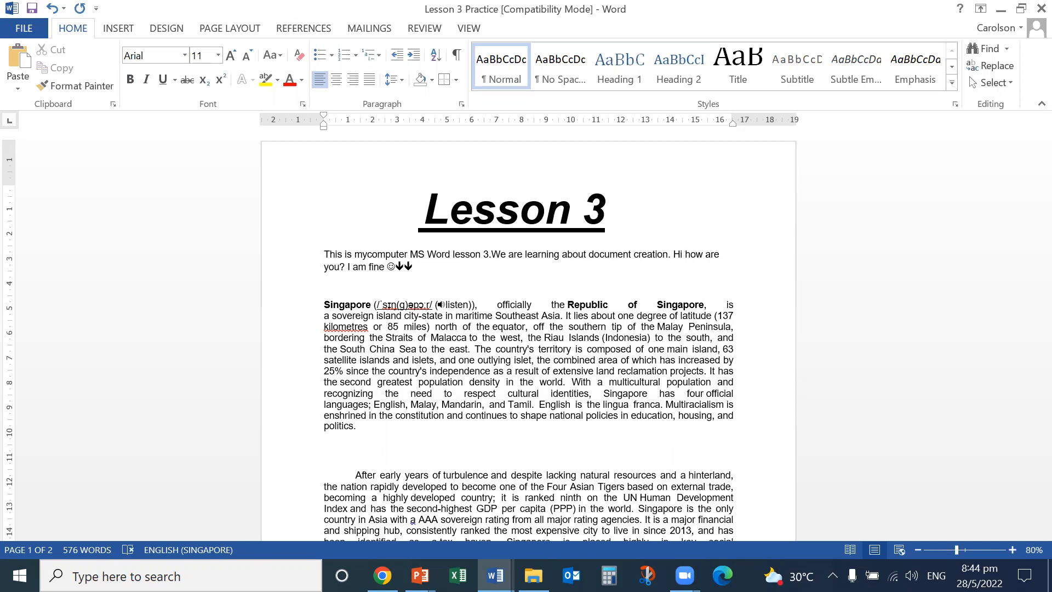
{"action": "left_click", "coordinate": [51, 8]}
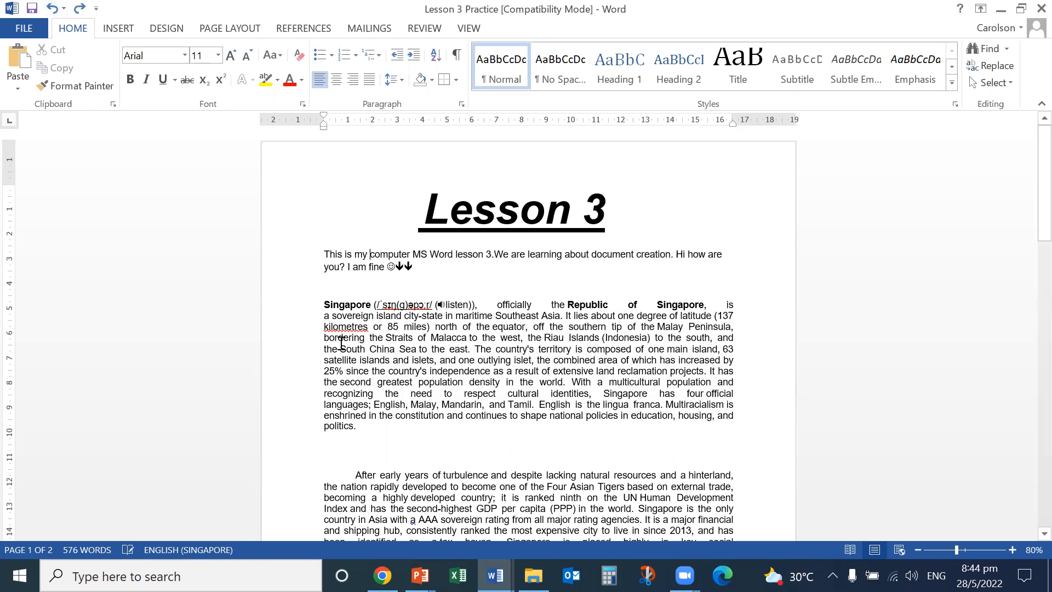
Delete the space before "my" and the letter "m" in the introductory sentence, restoring each character.
{"action": "left_click", "coordinate": [1011, 549]}
{"action": "left_click", "coordinate": [1010, 549]}
{"action": "left_click", "coordinate": [1011, 549]}
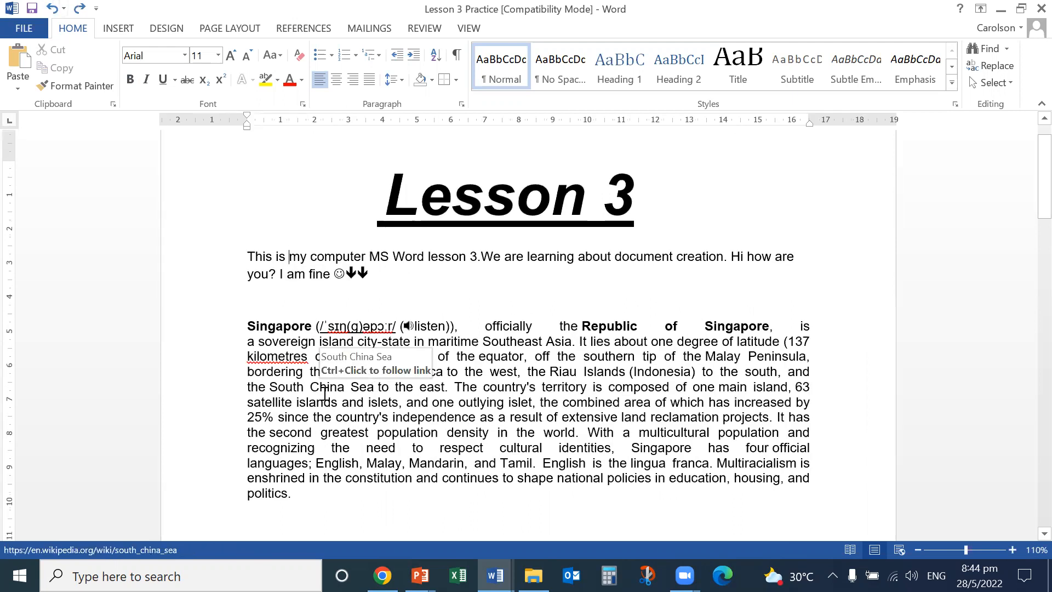
{"action": "left_click", "coordinate": [294, 259]}
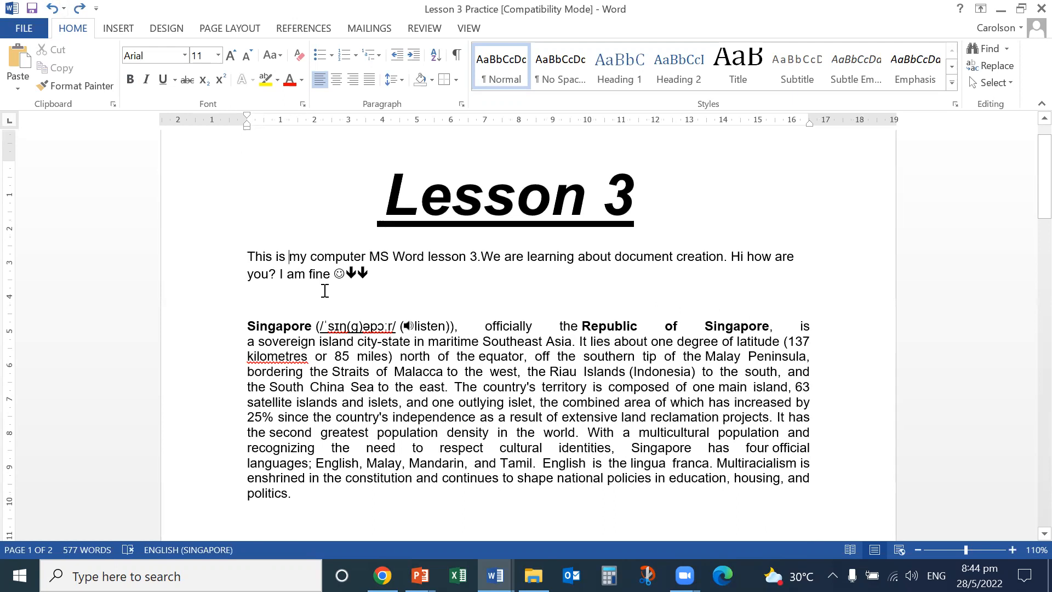
{"action": "key", "text": "BackSpace"}
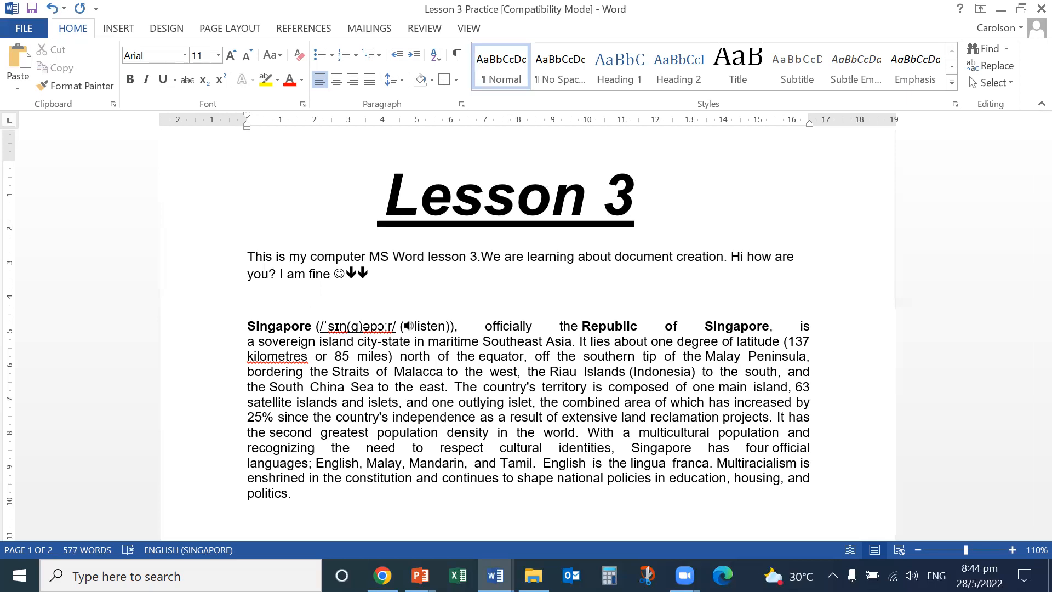
{"action": "key", "text": "Delete"}
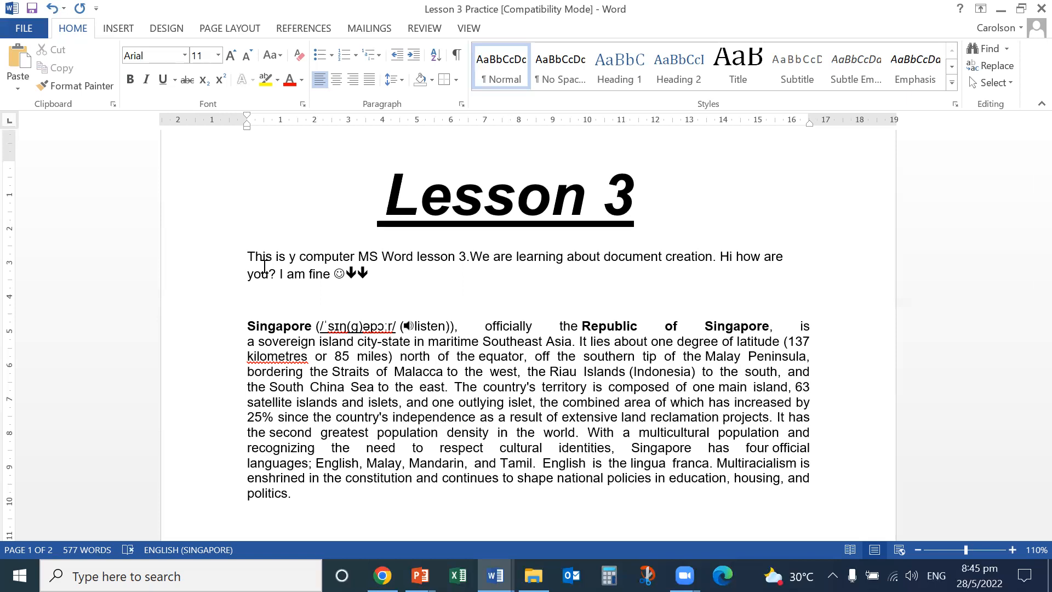
{"action": "type", "text": "m"}
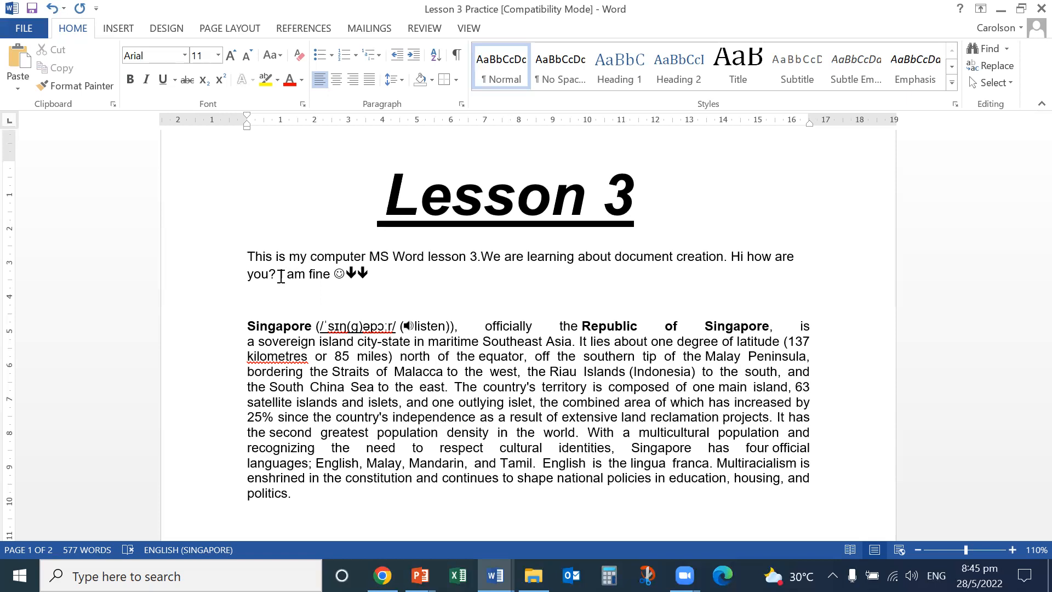
Delete the space between "is" and "my" in the introductory sentence, undo the deletion, and redo it.
{"action": "left_click", "coordinate": [288, 256]}
{"action": "key", "text": "BackSpace"}
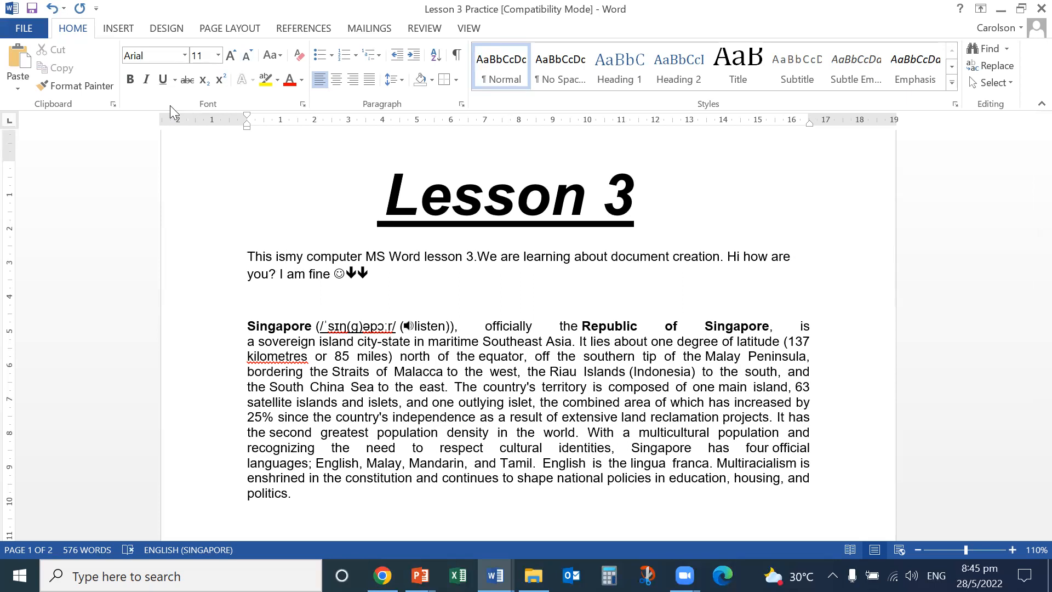
{"action": "left_click", "coordinate": [52, 9]}
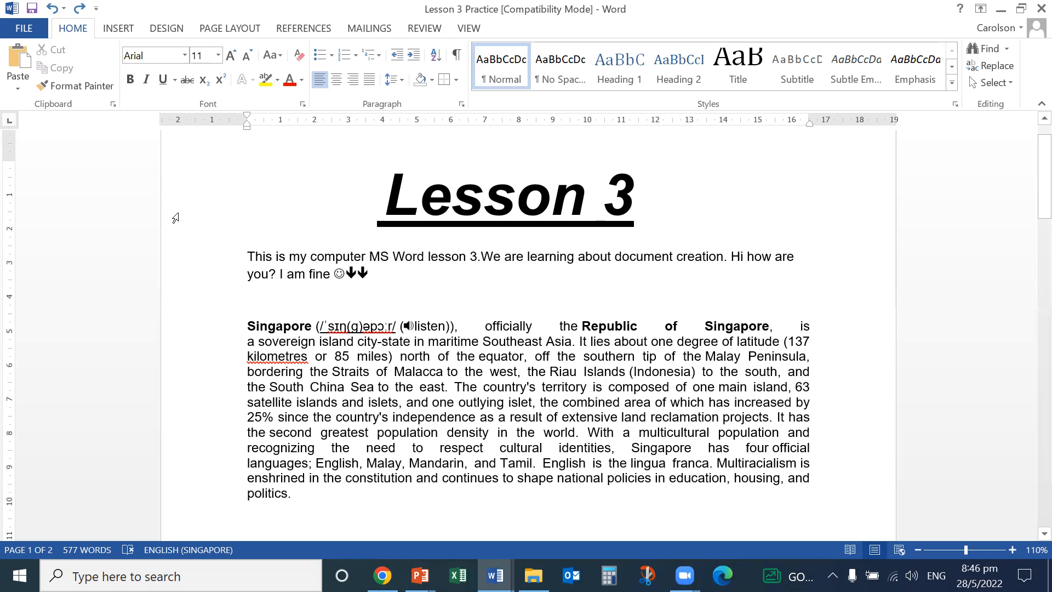
{"action": "left_click", "coordinate": [80, 9]}
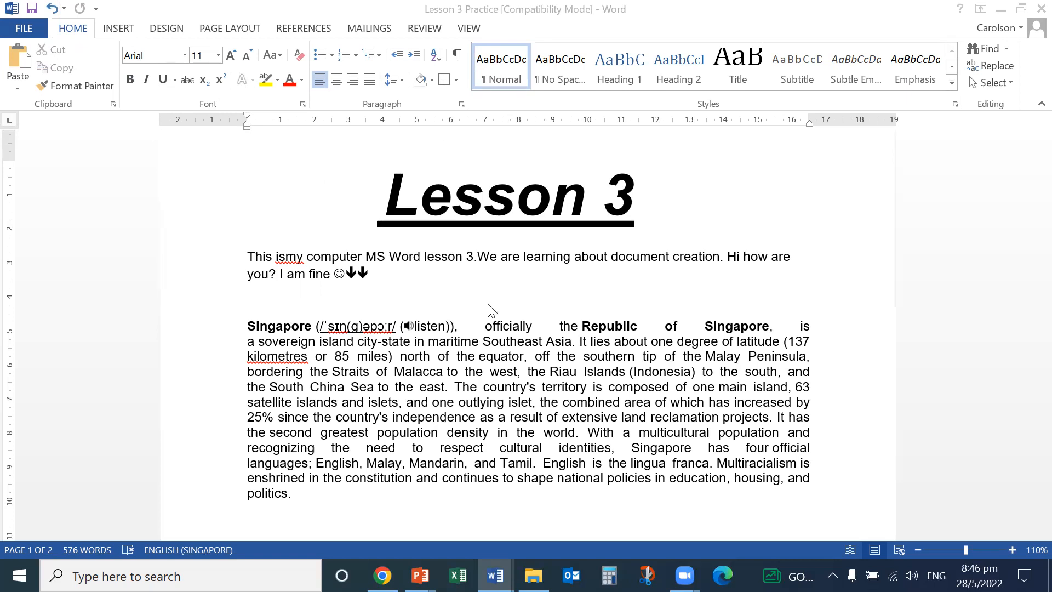
Review the Creating A Document topics in the MsWord Full Revision presentation in PowerPoint and return to the Lesson 3 Practice document in Word.
{"action": "scroll", "coordinate": [443, 331], "scroll_direction": "down", "scroll_amount": 4}
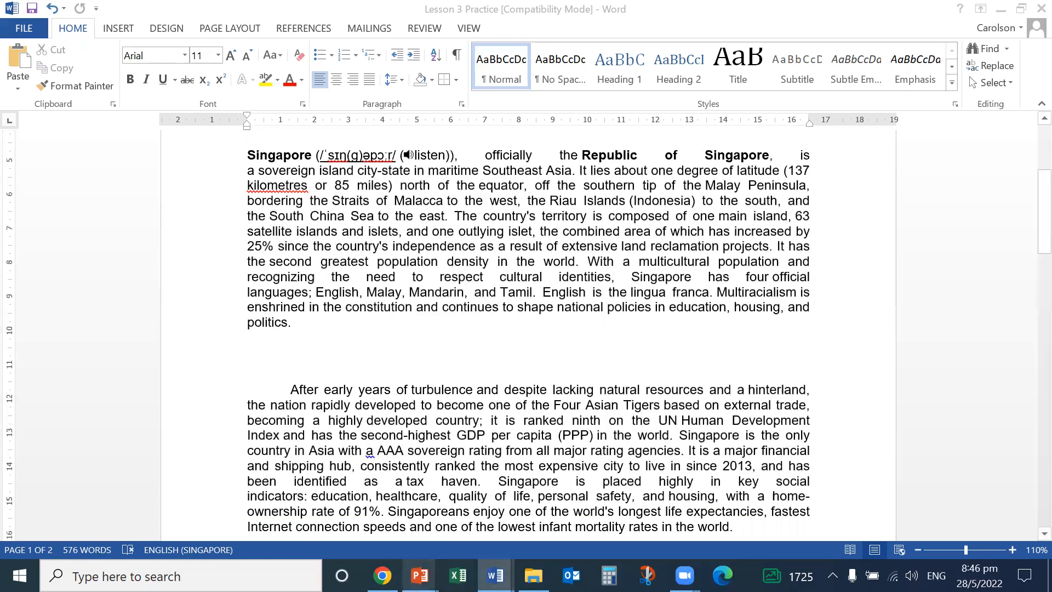
{"action": "mouse_move", "coordinate": [420, 575]}
{"action": "left_click", "coordinate": [328, 527]}
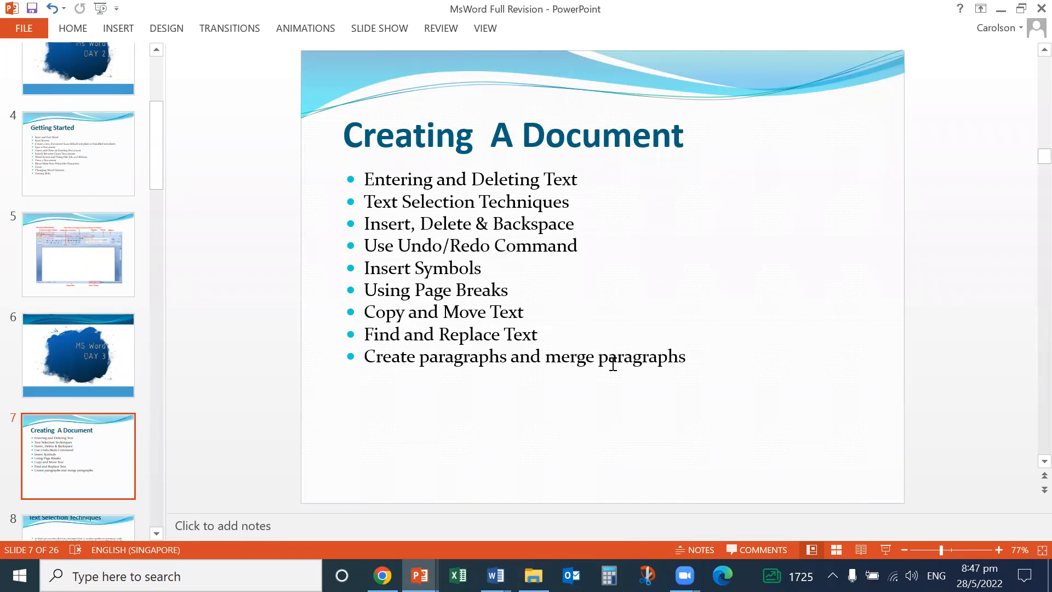
{"action": "left_click", "coordinate": [993, 12]}
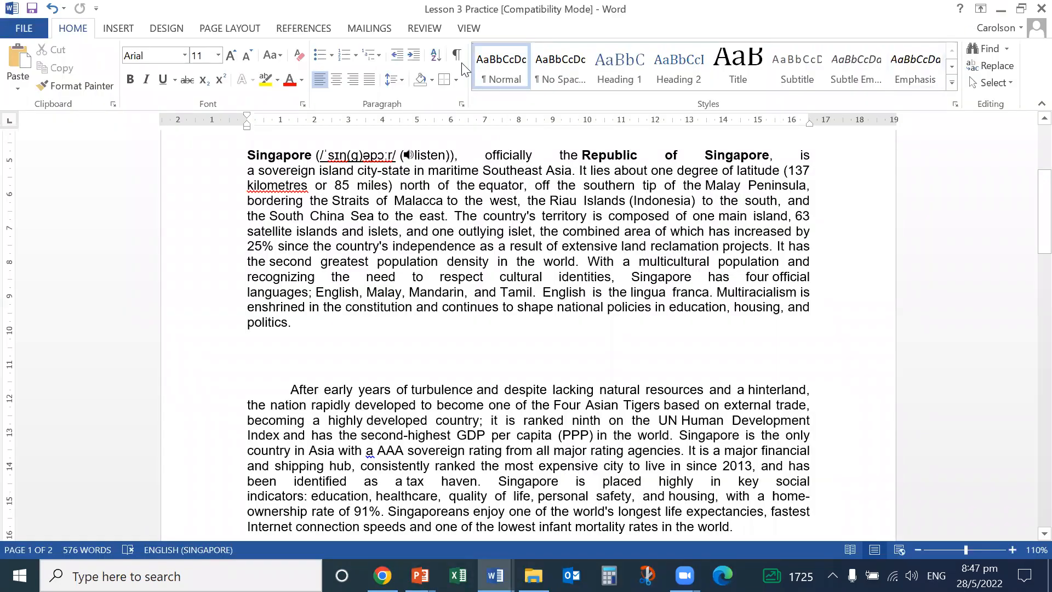
Insert a check mark symbol and a smiley symbol after "politics." at the end of the Singapore paragraph.
{"action": "left_click", "coordinate": [308, 321]}
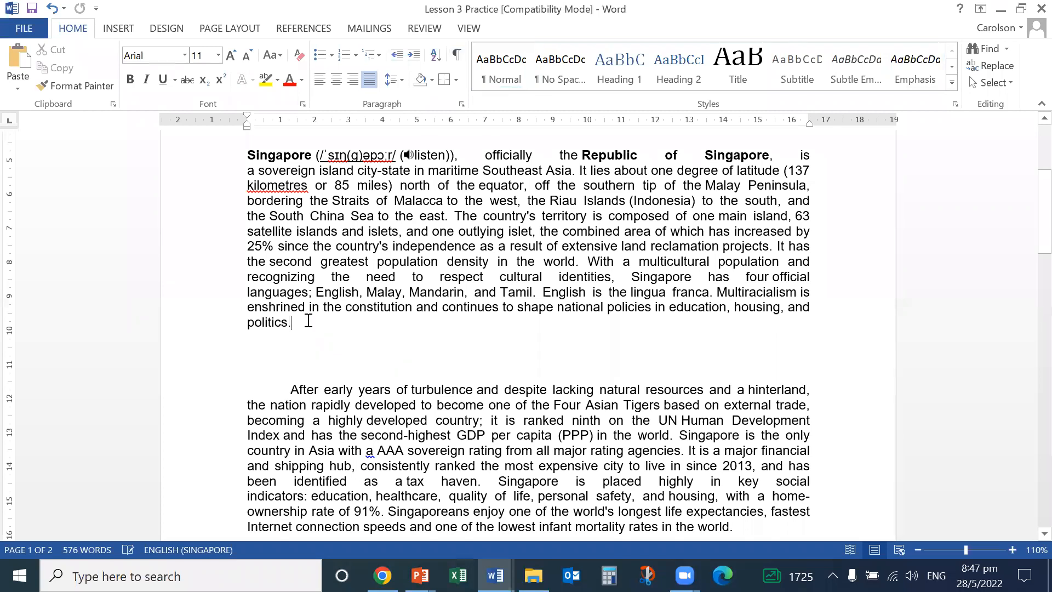
{"action": "left_click", "coordinate": [119, 29]}
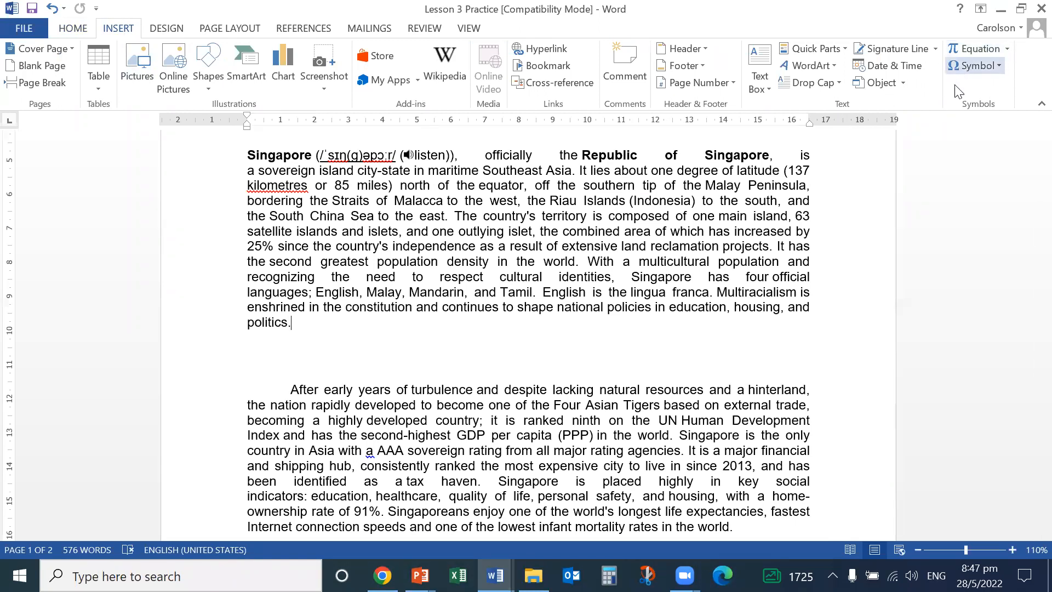
{"action": "left_click", "coordinate": [1000, 68]}
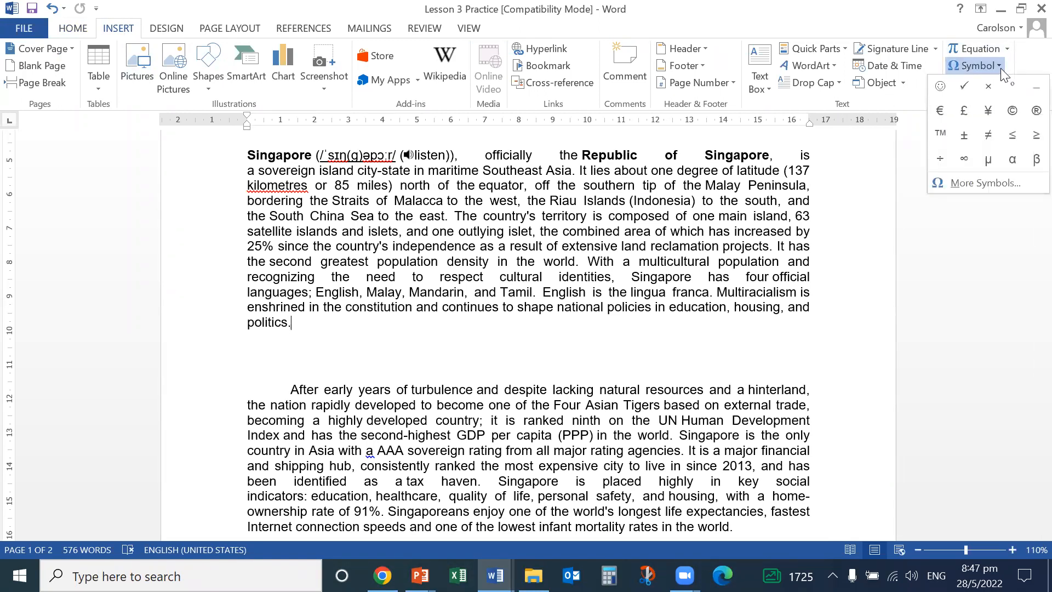
{"action": "left_click", "coordinate": [965, 86]}
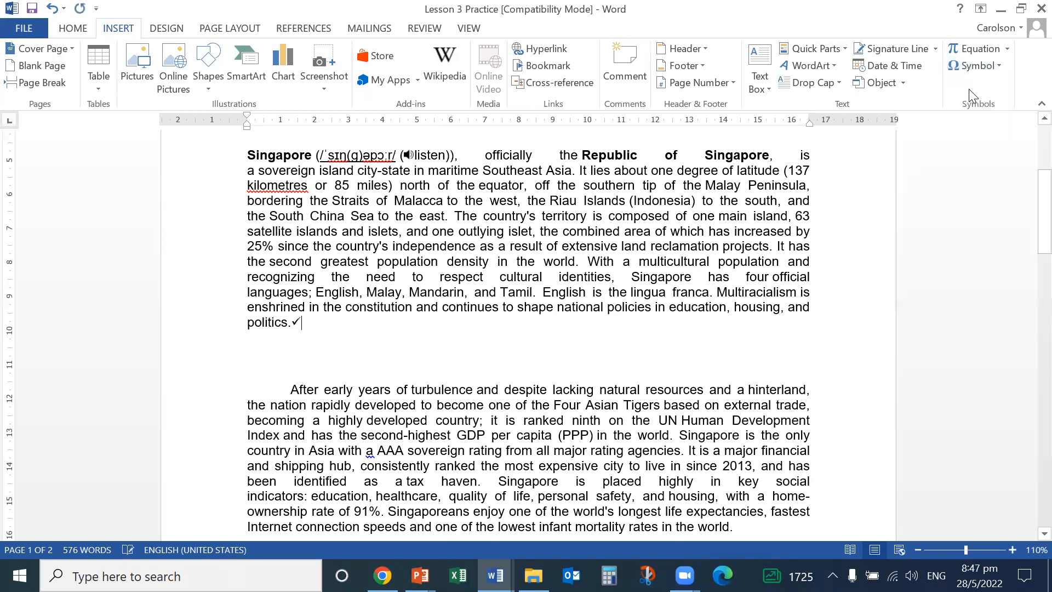
{"action": "left_click", "coordinate": [1001, 66]}
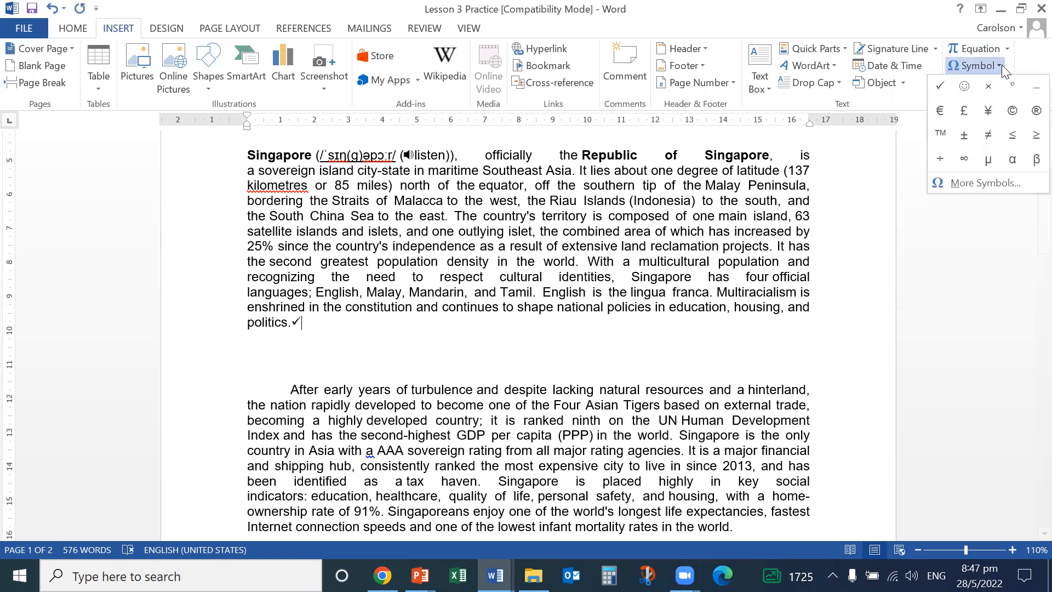
{"action": "left_click", "coordinate": [964, 88]}
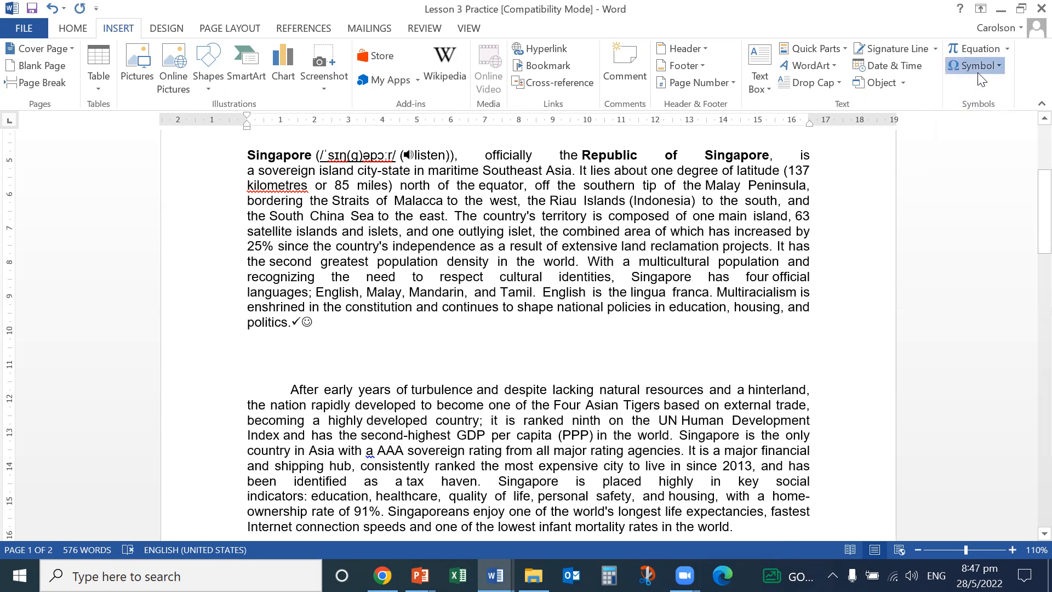
Browse the Wingdings characters in the Symbol dialog without inserting any, and undo the smiley and check mark insertions.
{"action": "left_click", "coordinate": [974, 66]}
{"action": "left_click", "coordinate": [993, 183]}
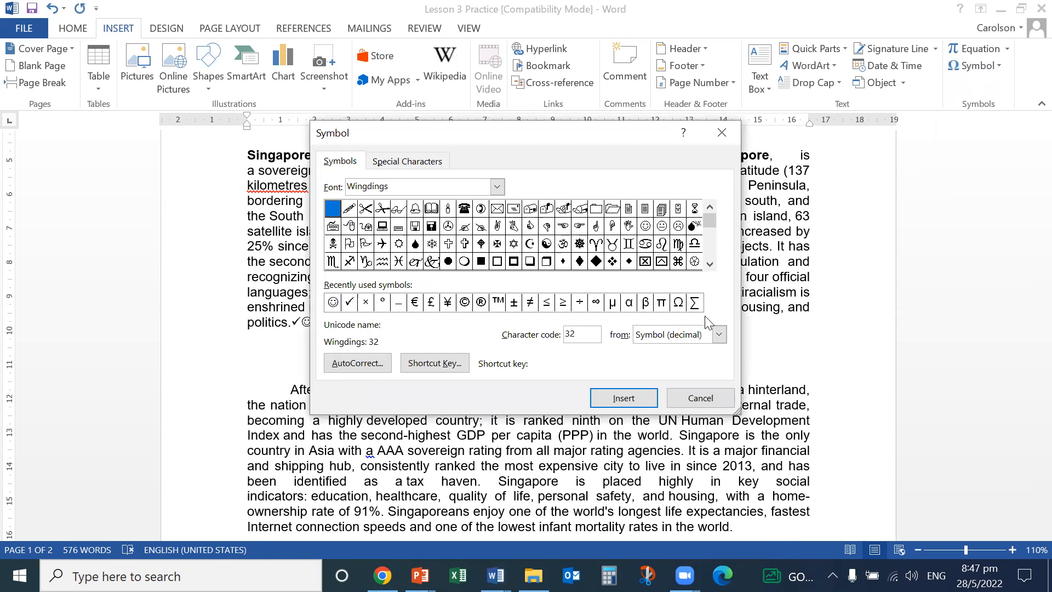
{"action": "left_click_drag", "start_coordinate": [710, 221], "coordinate": [711, 233]}
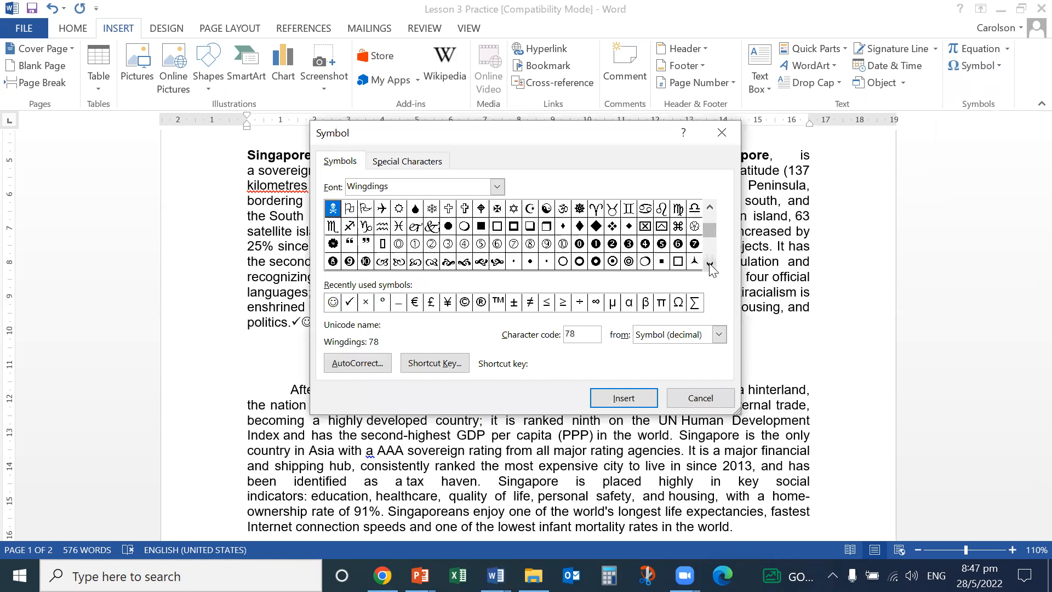
{"action": "left_click", "coordinate": [710, 265]}
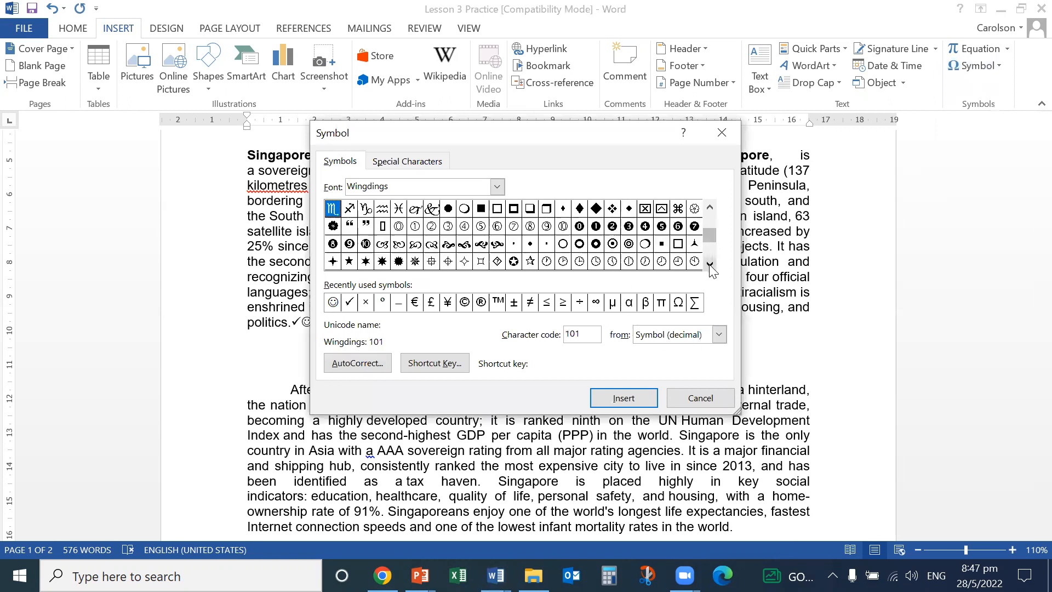
{"action": "left_click", "coordinate": [721, 133]}
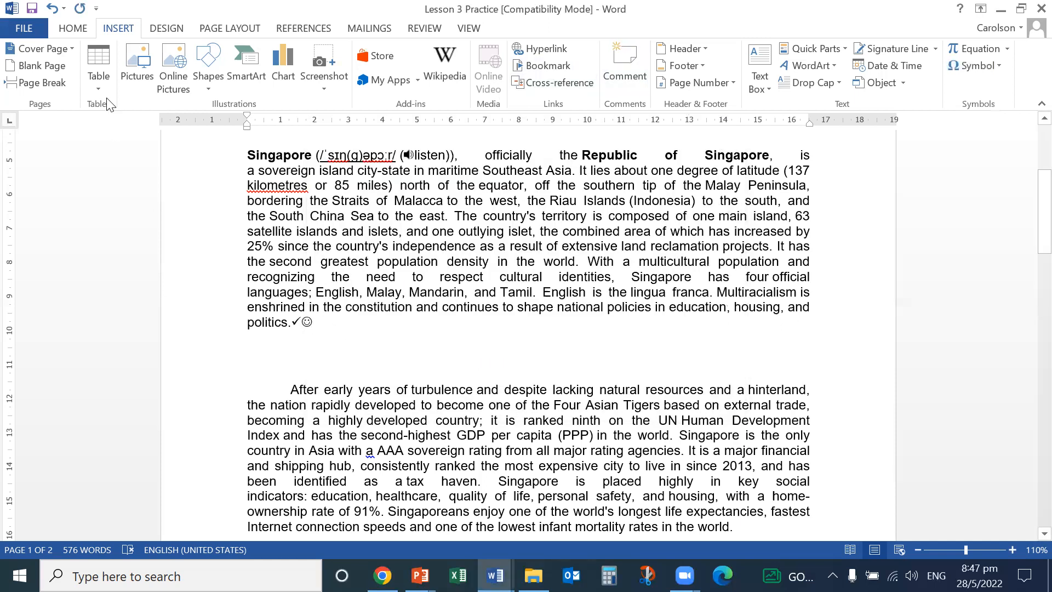
{"action": "left_click", "coordinate": [53, 8]}
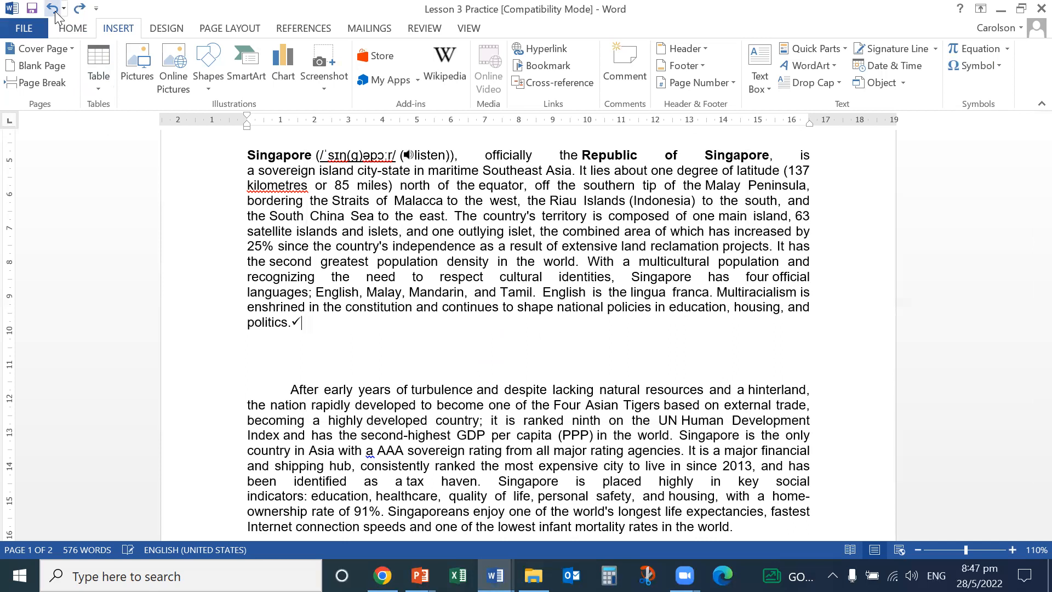
{"action": "left_click", "coordinate": [54, 9]}
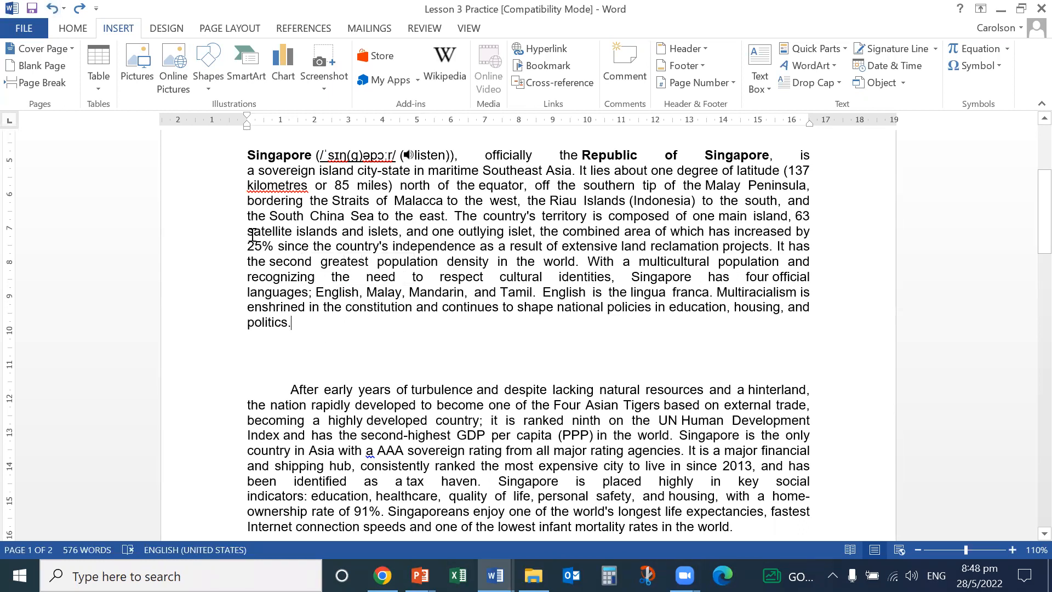
Check the Creating A Document slide in PowerPoint for the next topic and switch back to the practice document in Word.
{"action": "scroll", "coordinate": [241, 288], "scroll_direction": "down", "scroll_amount": 1}
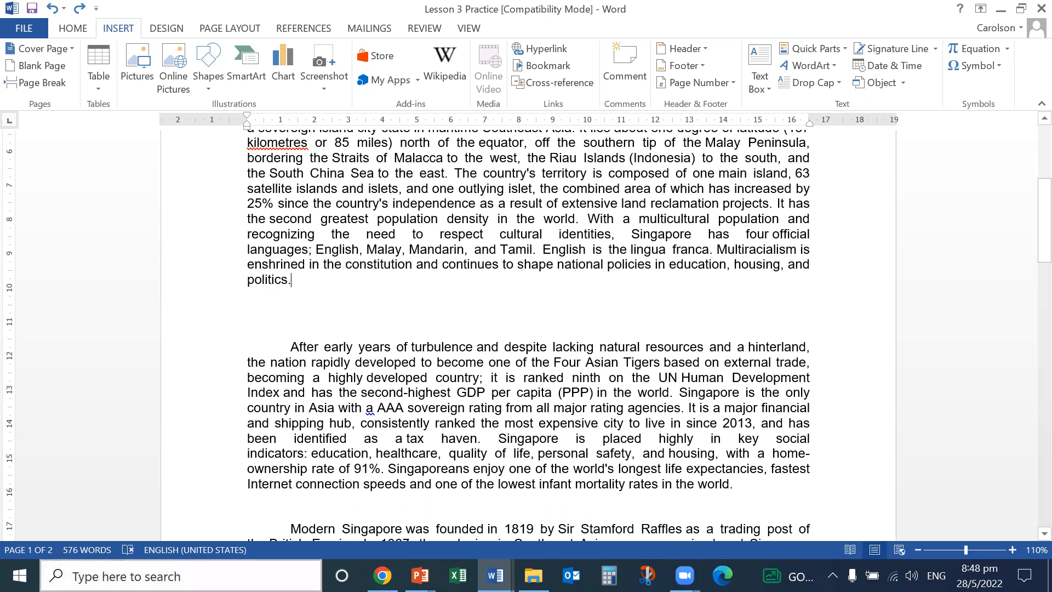
{"action": "mouse_move", "coordinate": [420, 573]}
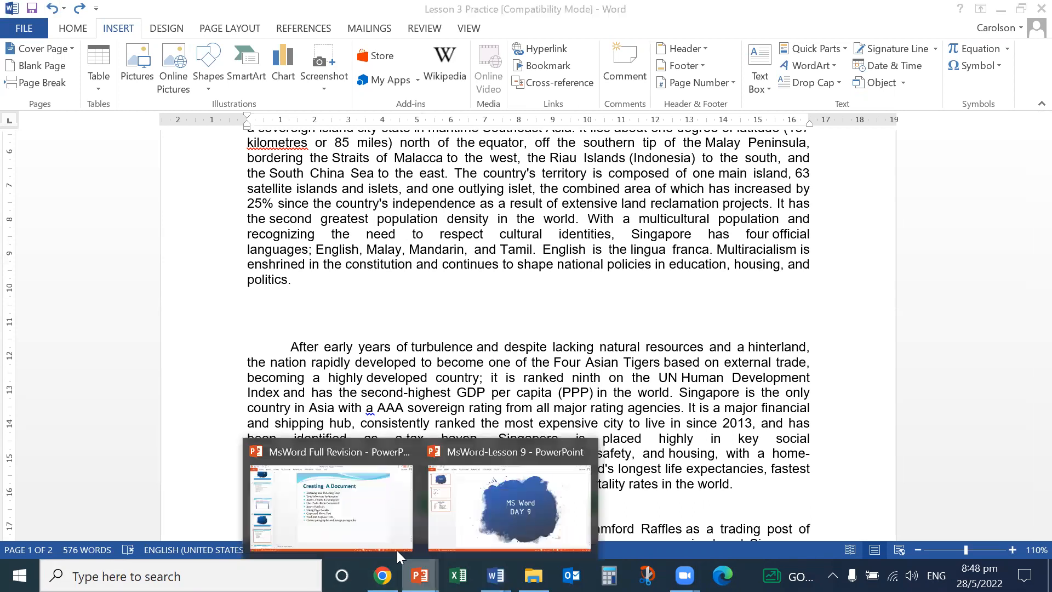
{"action": "left_click", "coordinate": [351, 494]}
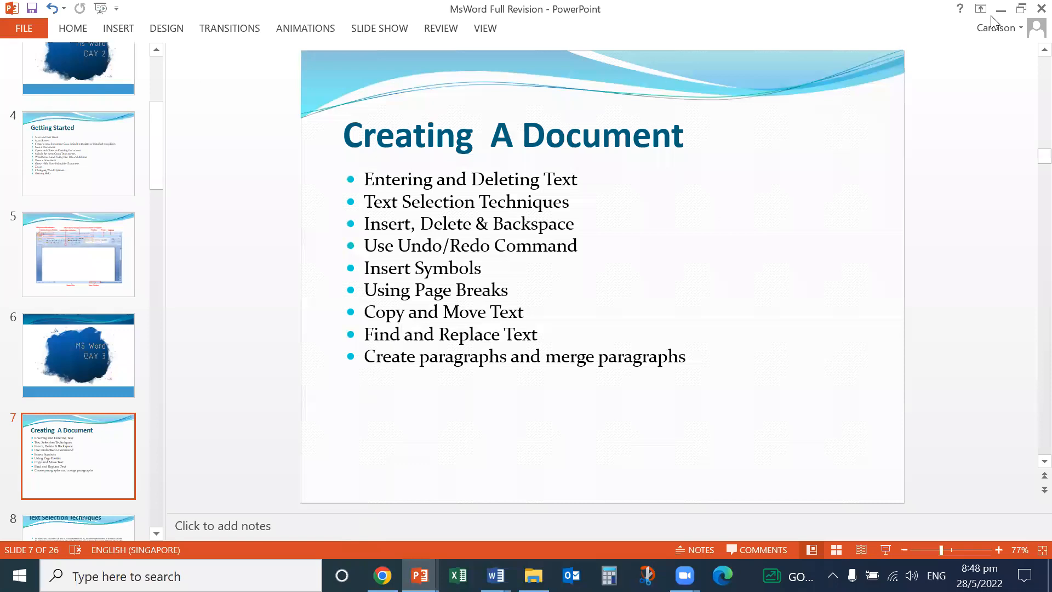
{"action": "key", "text": "alt+Tab"}
Copy the Singapore paragraph together with the blank line above it.
{"action": "scroll", "coordinate": [249, 274], "scroll_direction": "up", "scroll_amount": 3}
{"action": "left_click_drag", "start_coordinate": [249, 274], "coordinate": [292, 436]}
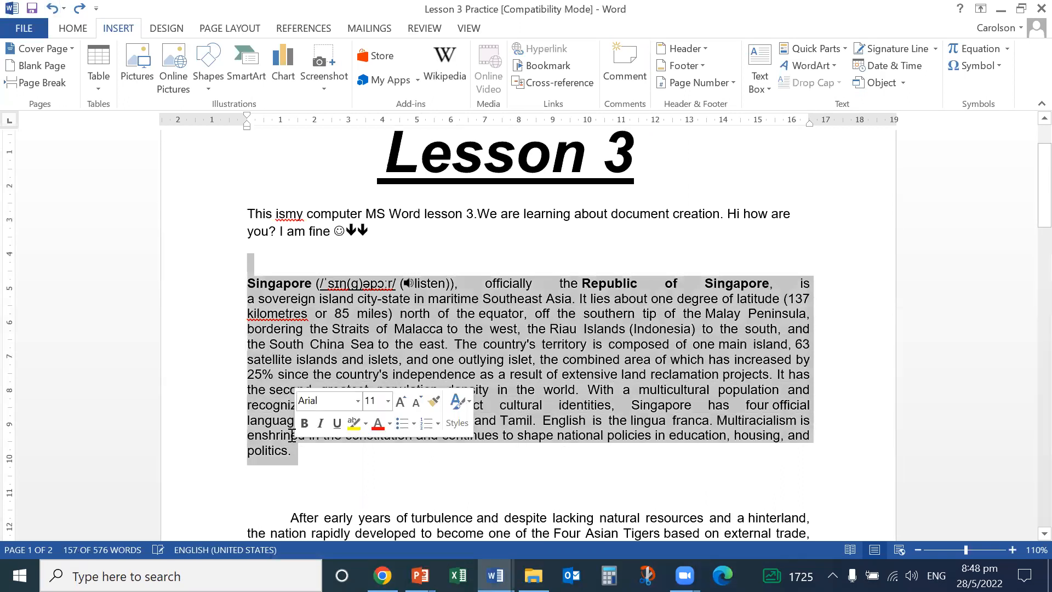
{"action": "right_click", "coordinate": [324, 326]}
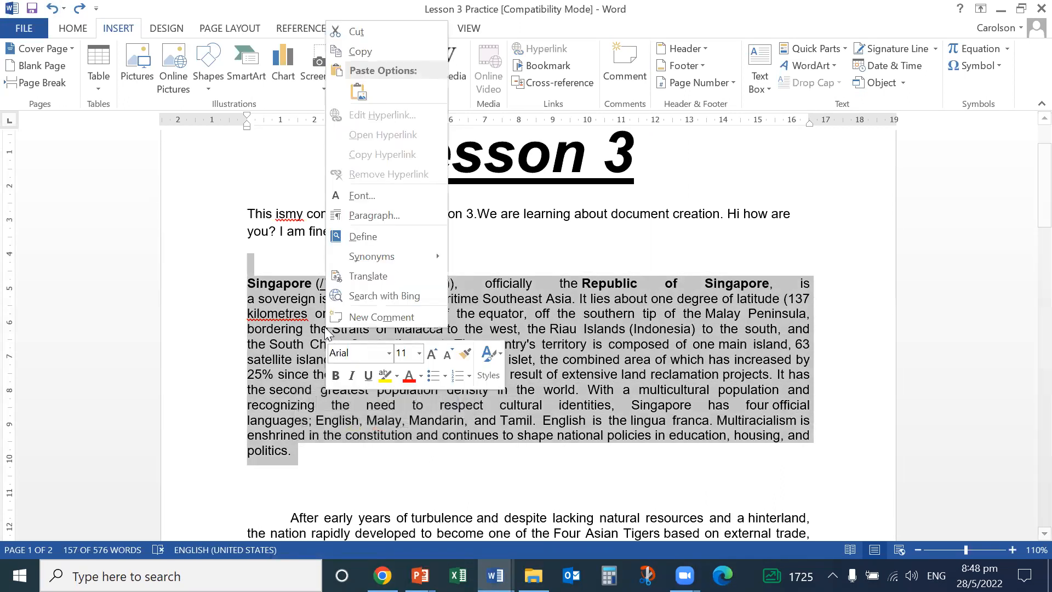
{"action": "left_click", "coordinate": [390, 53]}
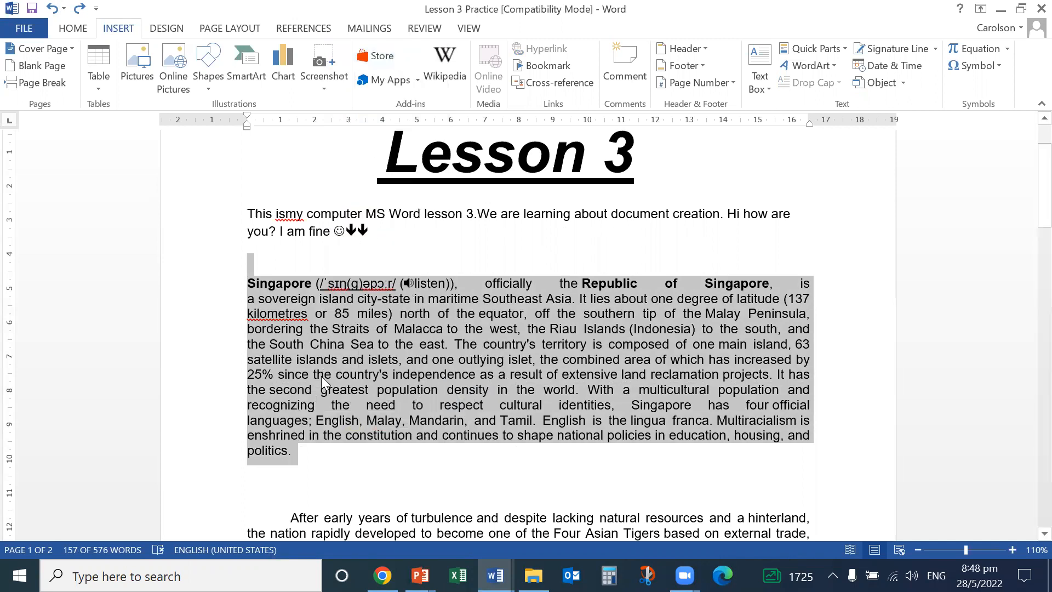
Add two new paragraphs after the end of the Singapore paragraph and paste the copied text there.
{"action": "scroll", "coordinate": [325, 405], "scroll_direction": "down", "scroll_amount": 1}
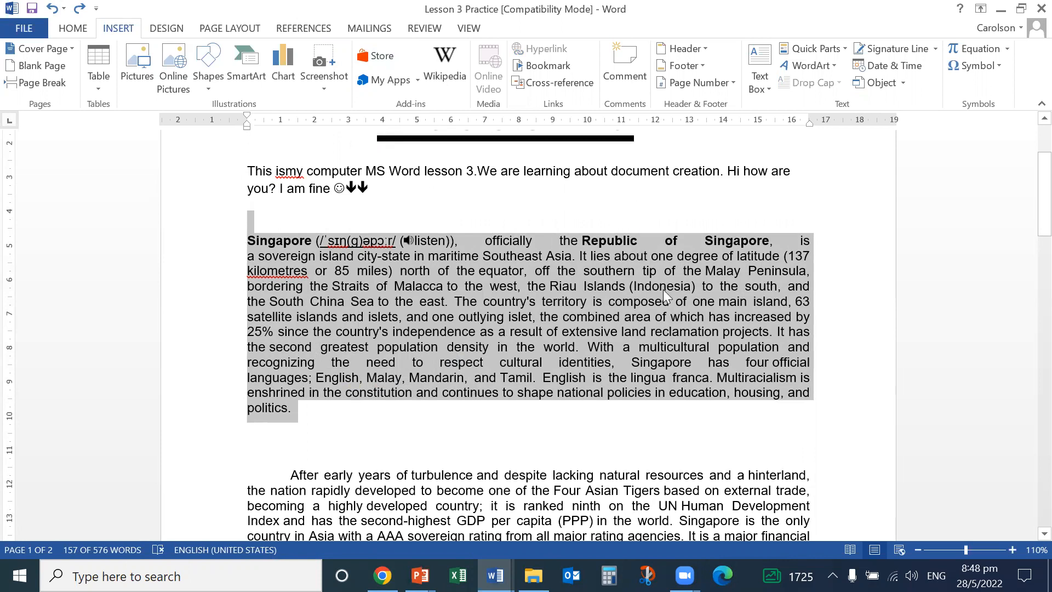
{"action": "left_click", "coordinate": [342, 423]}
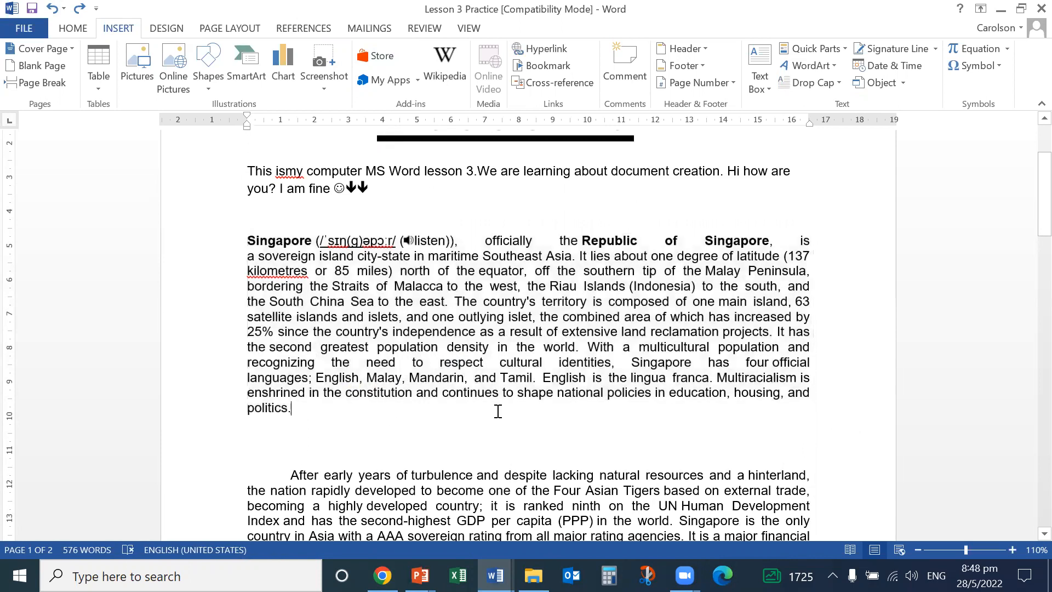
{"action": "key", "text": "Return"}
{"action": "key", "text": "Return"}
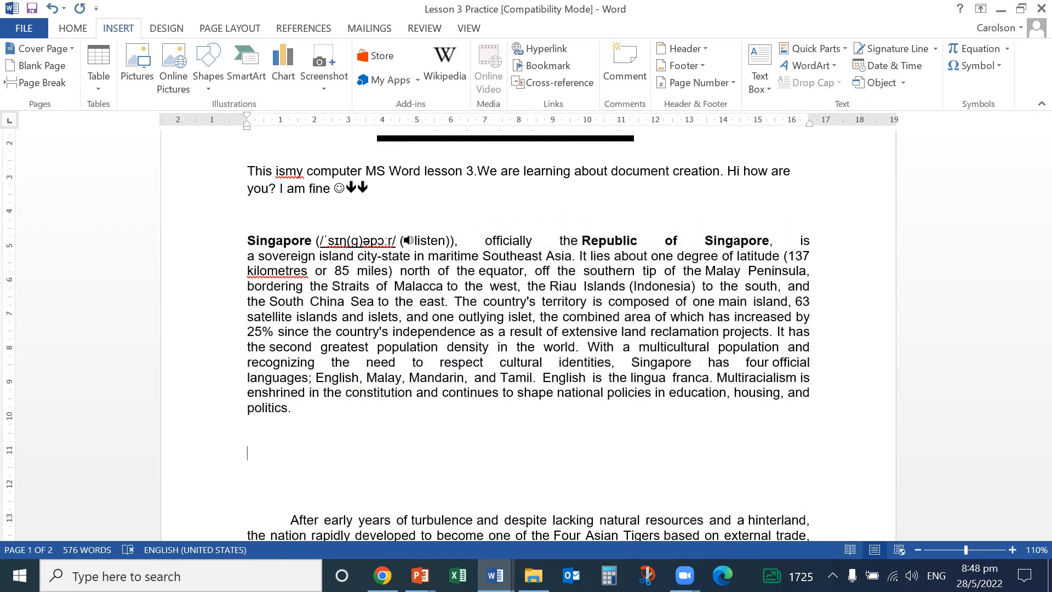
{"action": "key", "text": "ctrl+v"}
{"action": "scroll", "coordinate": [409, 413], "scroll_direction": "up", "scroll_amount": 4}
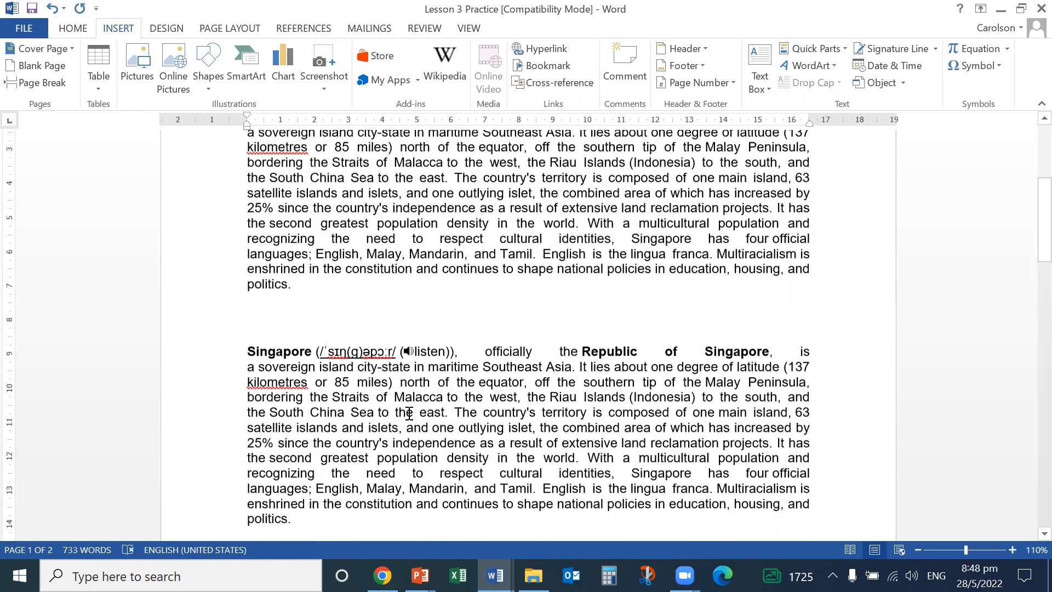
{"action": "scroll", "coordinate": [296, 440], "scroll_direction": "down", "scroll_amount": 4}
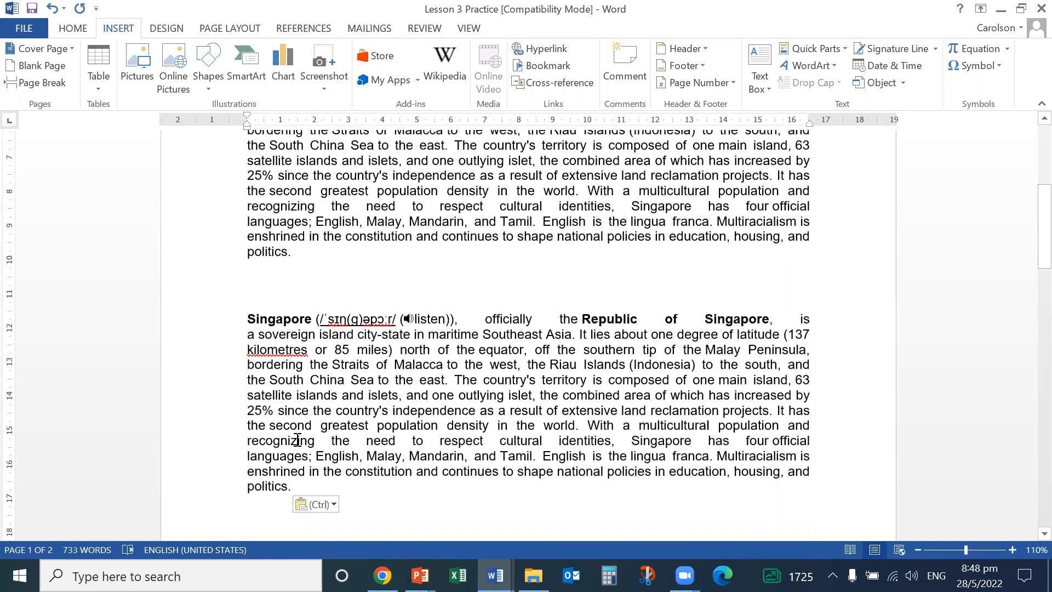
Copy the duplicate Singapore paragraph and delete it from the document.
{"action": "left_click_drag", "start_coordinate": [236, 485], "coordinate": [233, 317]}
{"action": "key", "text": "ctrl+c"}
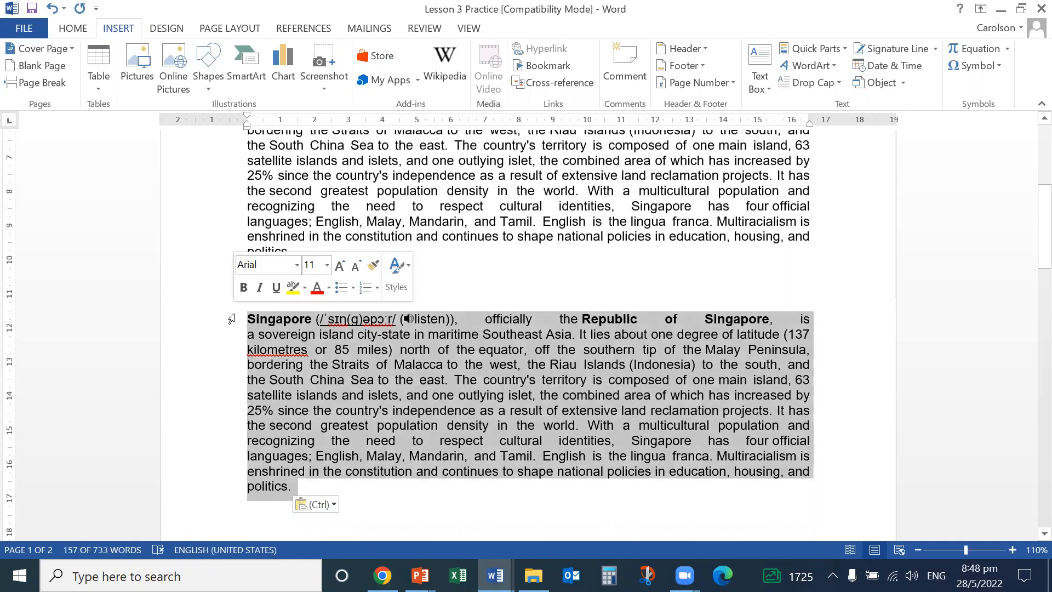
{"action": "key", "text": "Delete"}
{"action": "scroll", "coordinate": [228, 315], "scroll_direction": "up", "scroll_amount": 3}
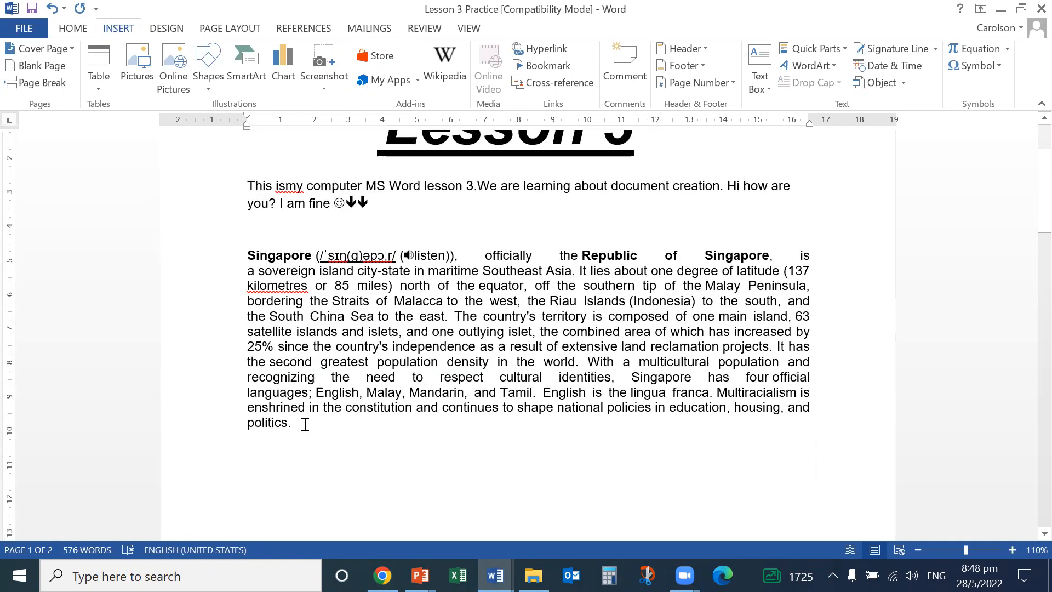
Move the remaining Singapore paragraph directly below the opening text and delete the blank line after it.
{"action": "left_click_drag", "start_coordinate": [300, 425], "coordinate": [221, 249]}
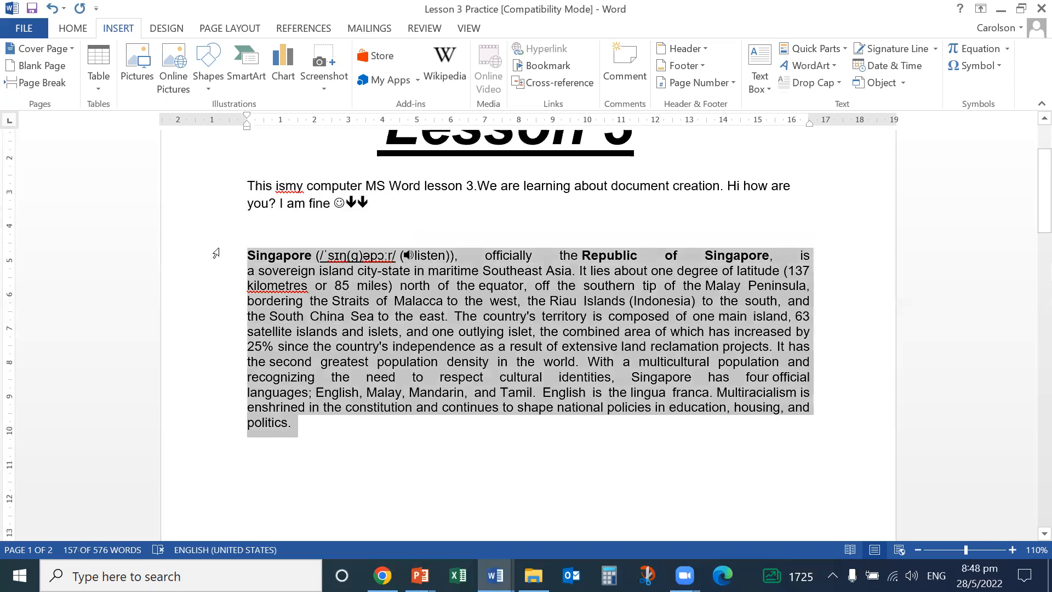
{"action": "key", "text": "Delete"}
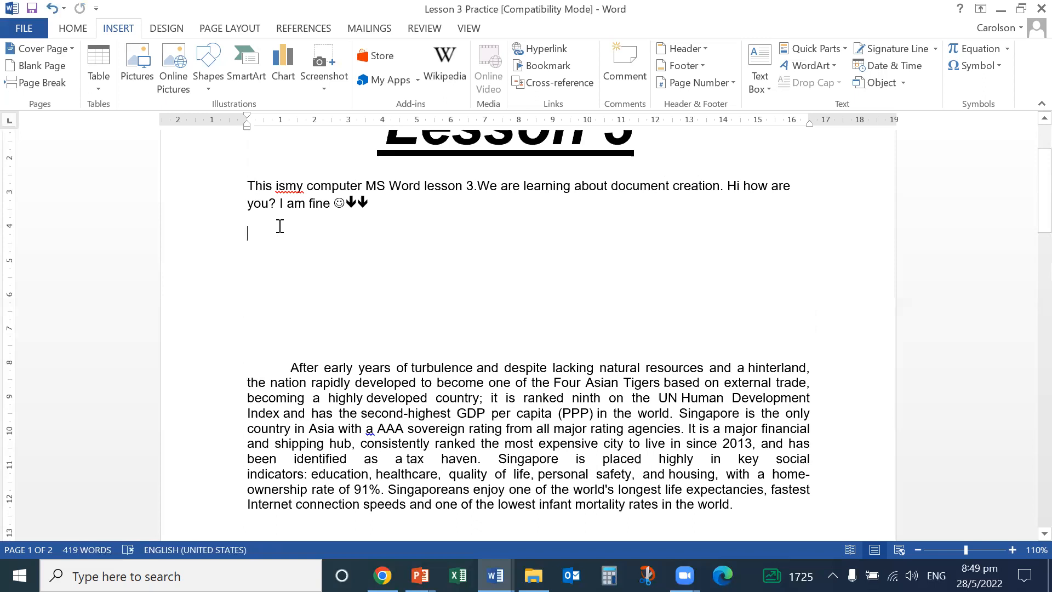
{"action": "key", "text": "ctrl+v"}
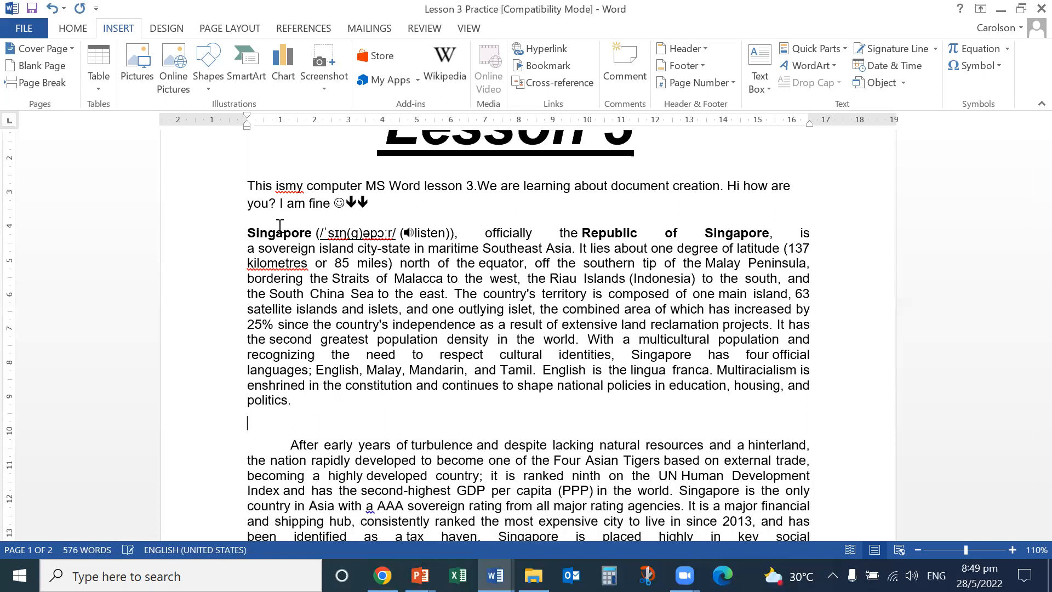
{"action": "key", "text": "Delete"}
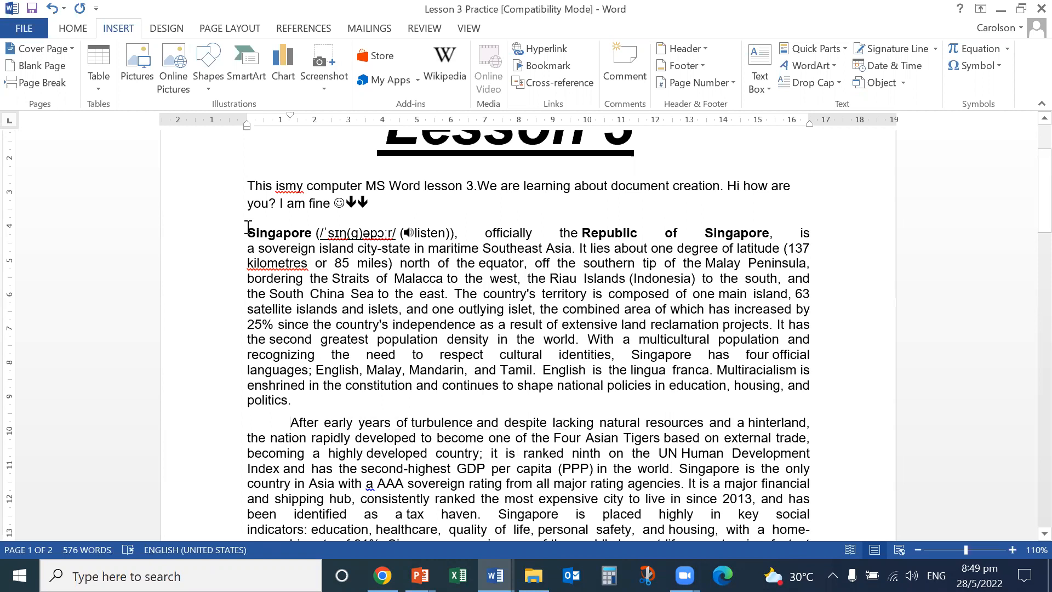
Delete the Singapore paragraph and undo the deletion.
{"action": "left_click_drag", "start_coordinate": [248, 228], "coordinate": [305, 403]}
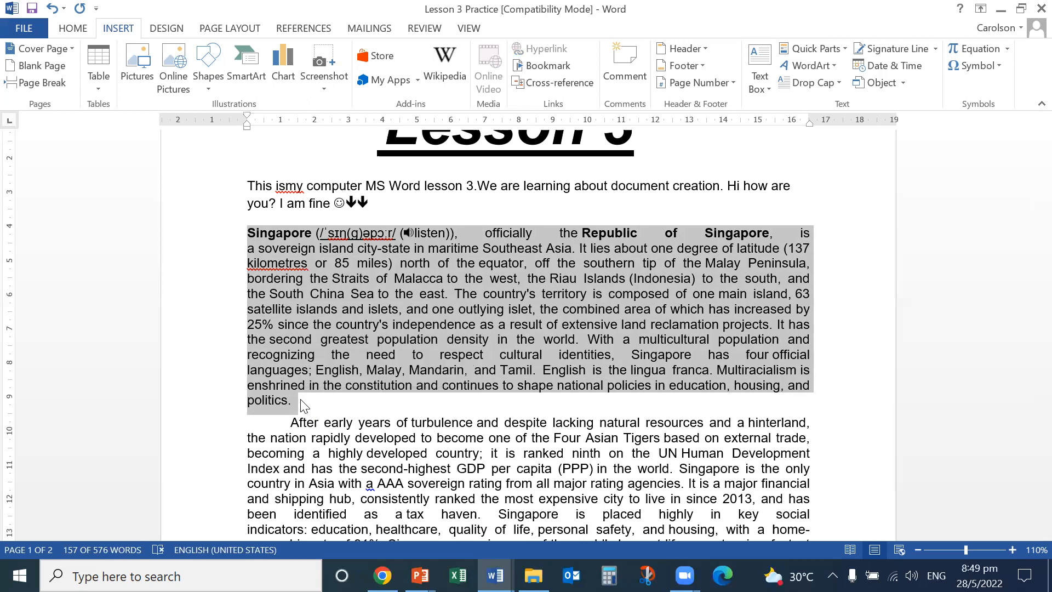
{"action": "key", "text": "Delete"}
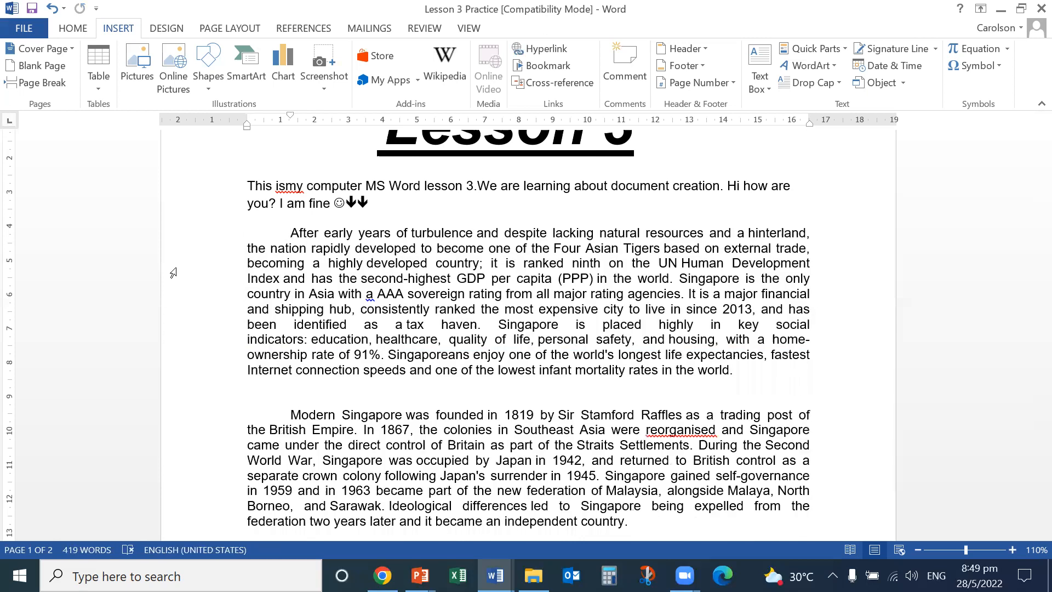
{"action": "left_click", "coordinate": [52, 9]}
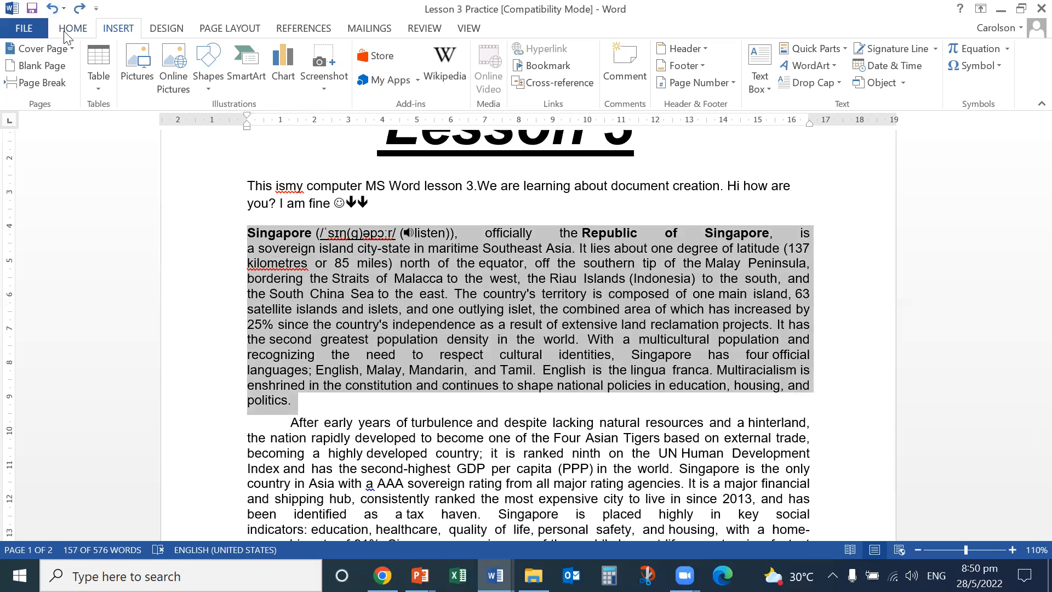
{"action": "left_click", "coordinate": [88, 32]}
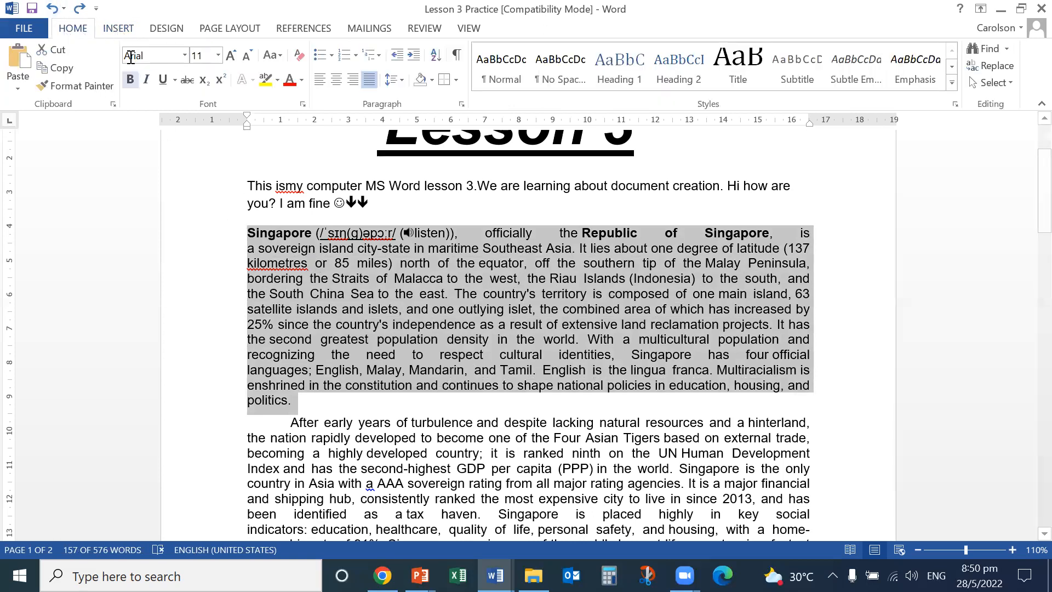
{"action": "left_click", "coordinate": [117, 28]}
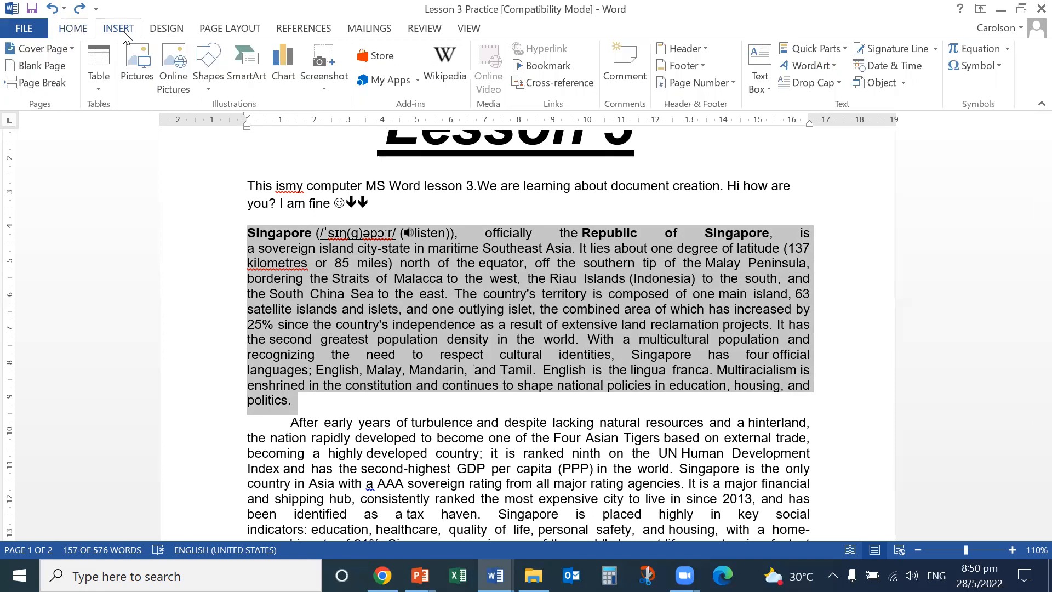
{"action": "left_click", "coordinate": [88, 31]}
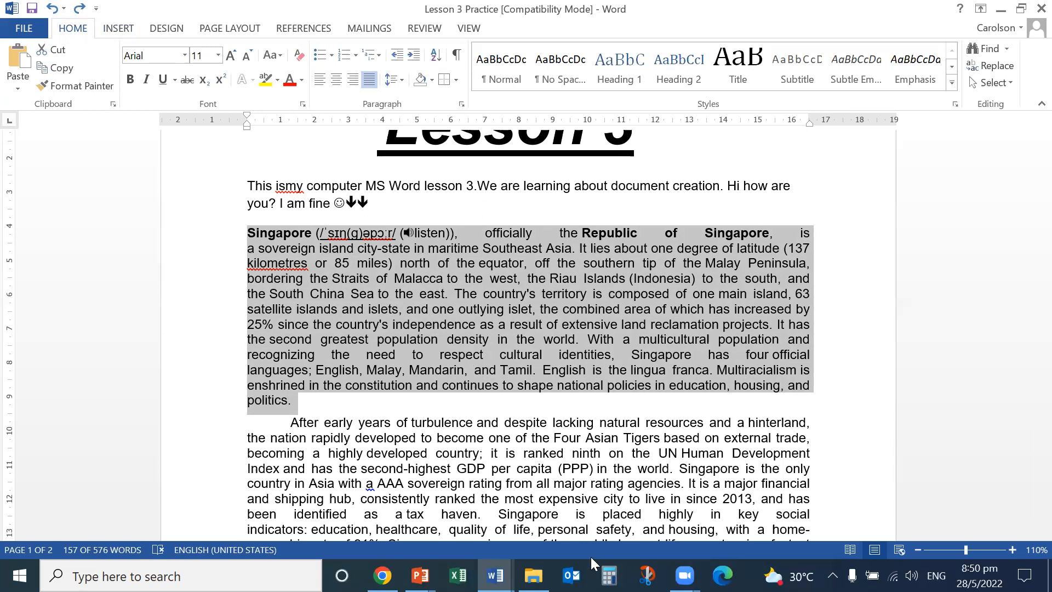
Switch to the MsWord Full Revision presentation in PowerPoint and display the final slide, Shortcut Keys.
{"action": "left_click", "coordinate": [420, 575]}
{"action": "scroll", "coordinate": [129, 353], "scroll_direction": "down", "scroll_amount": 5}
{"action": "scroll", "coordinate": [124, 364], "scroll_direction": "down", "scroll_amount": 6}
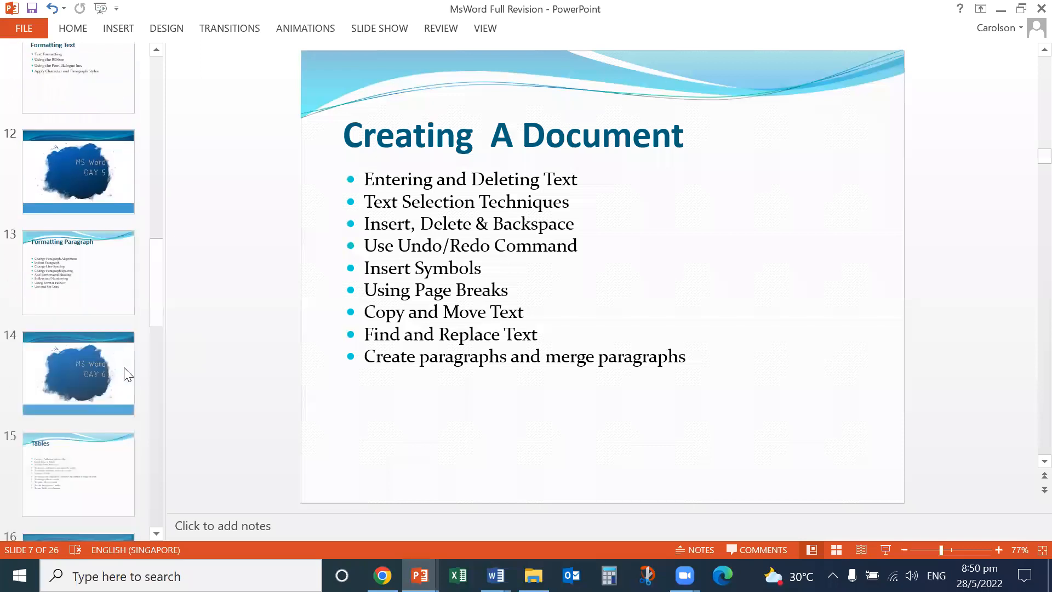
{"action": "scroll", "coordinate": [117, 351], "scroll_direction": "down", "scroll_amount": 3}
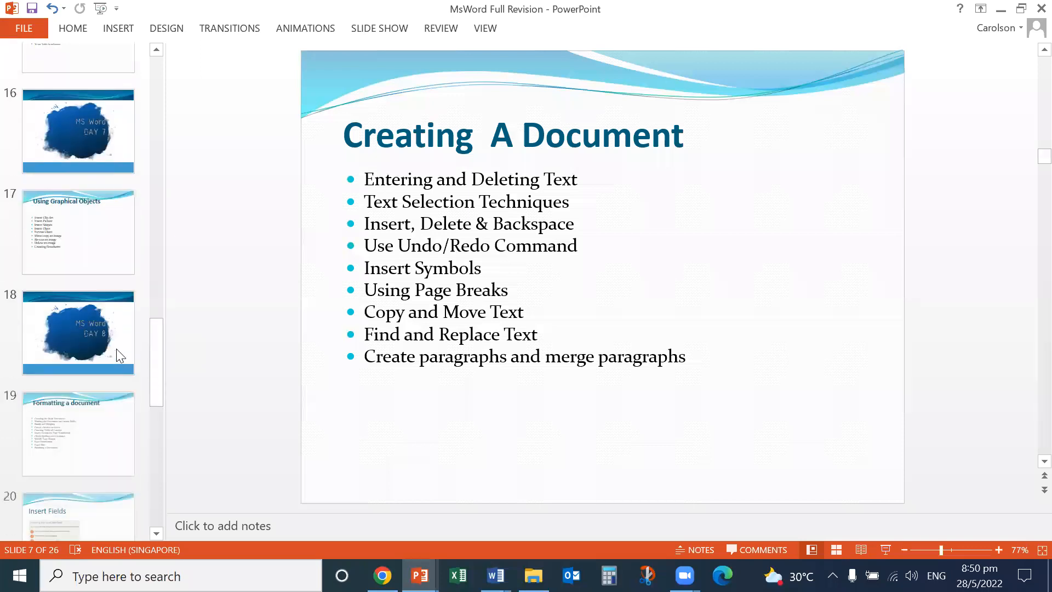
{"action": "scroll", "coordinate": [104, 334], "scroll_direction": "down", "scroll_amount": 2}
{"action": "scroll", "coordinate": [103, 351], "scroll_direction": "down", "scroll_amount": 3}
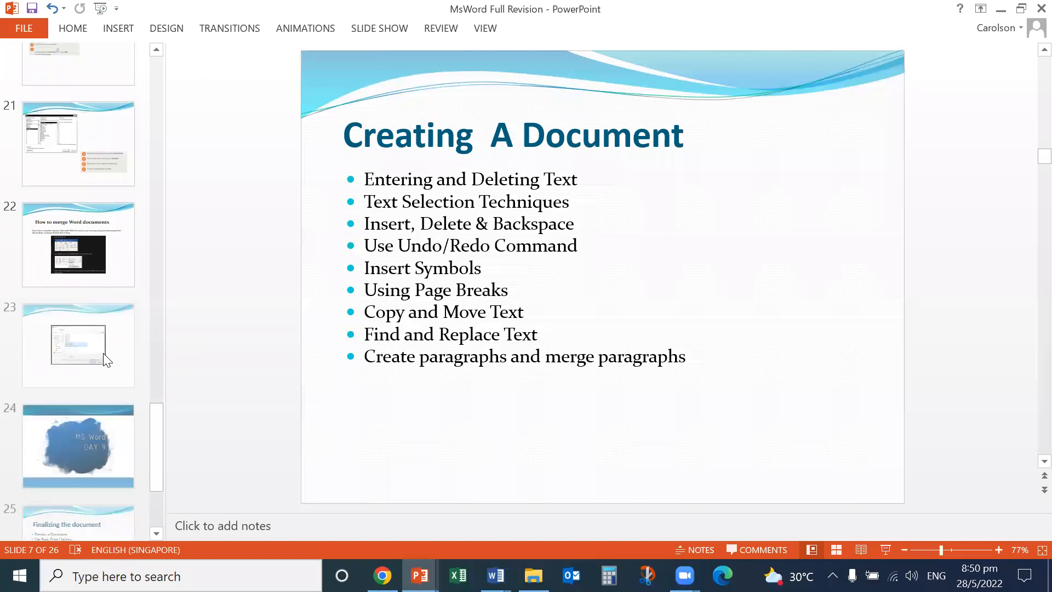
{"action": "scroll", "coordinate": [103, 355], "scroll_direction": "down", "scroll_amount": 2}
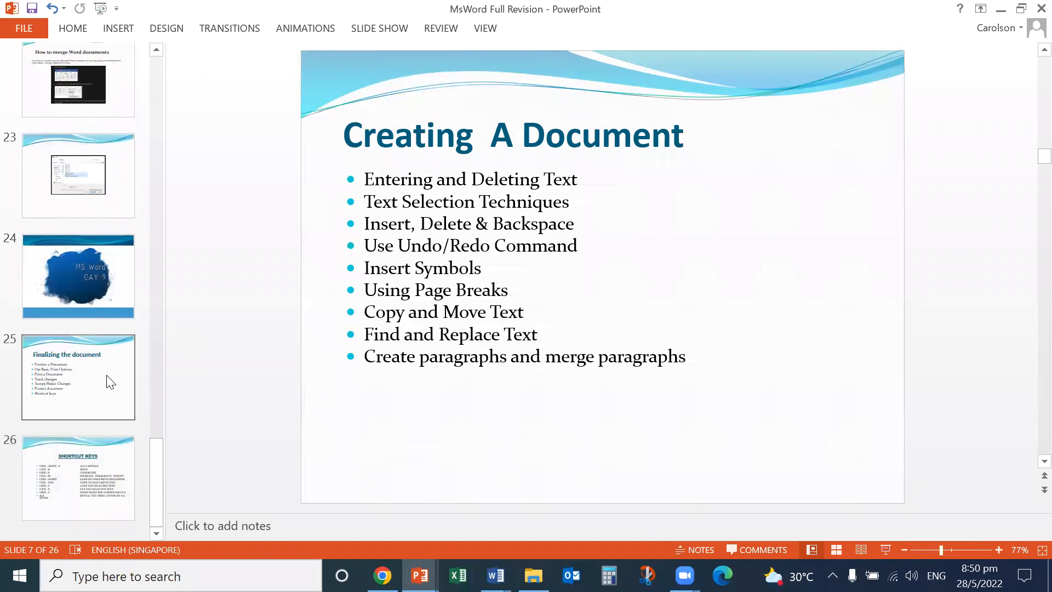
{"action": "left_click", "coordinate": [96, 453]}
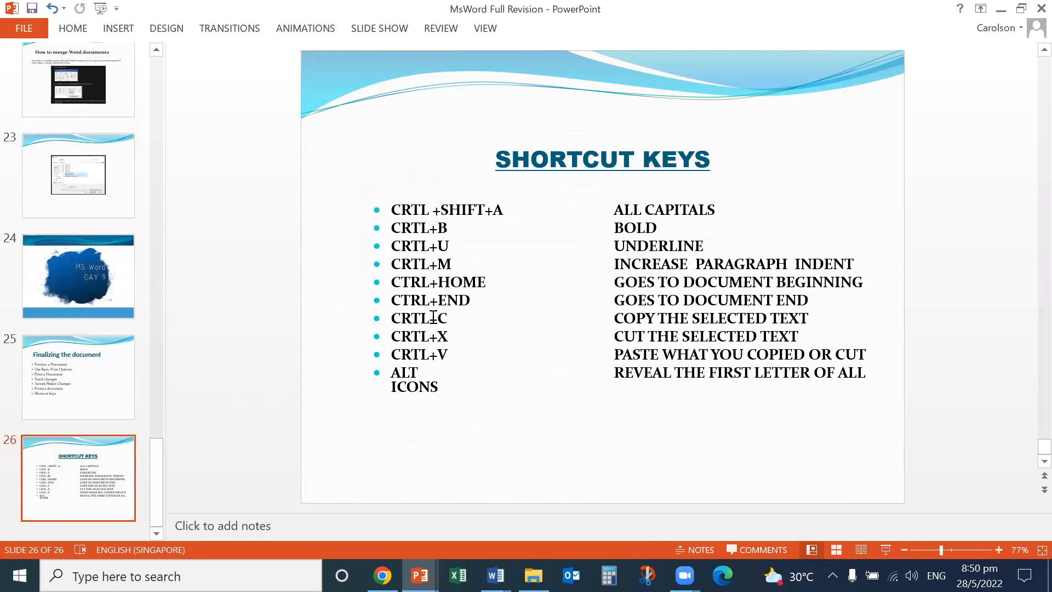
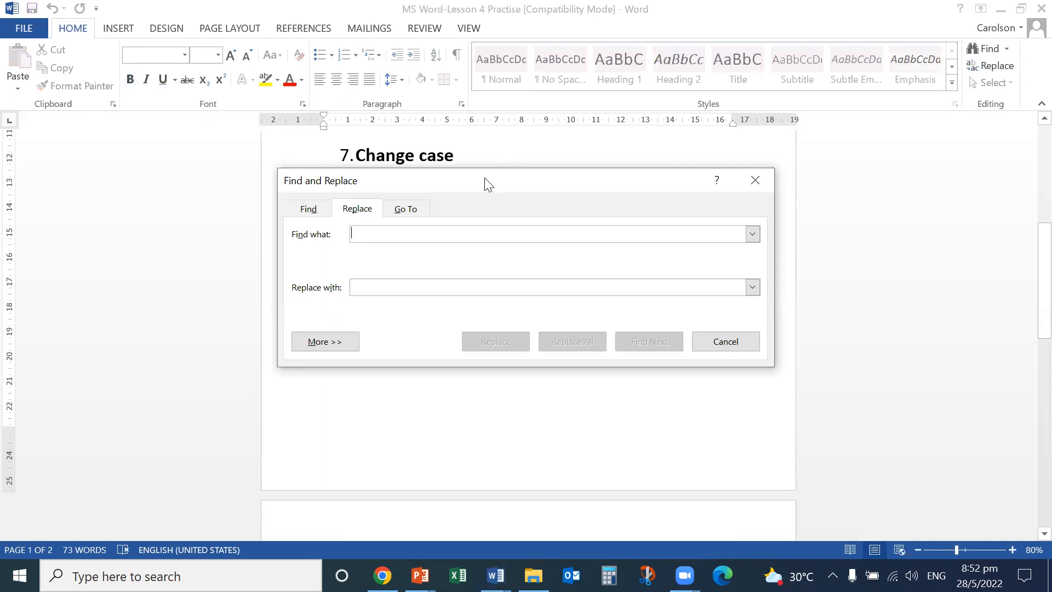
{"action": "left_click", "coordinate": [758, 186]}
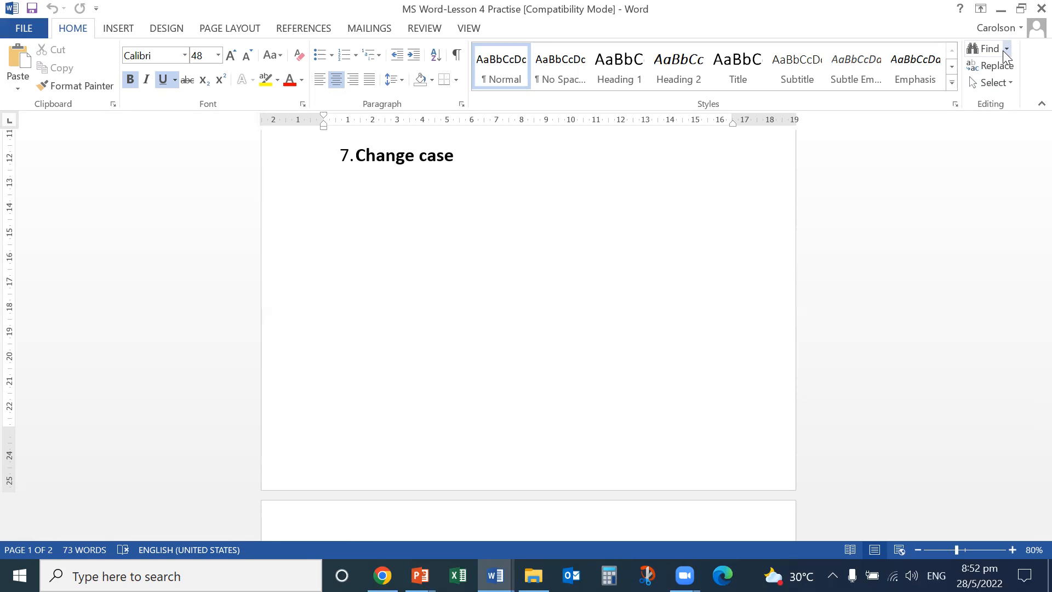
{"action": "left_click", "coordinate": [1008, 69]}
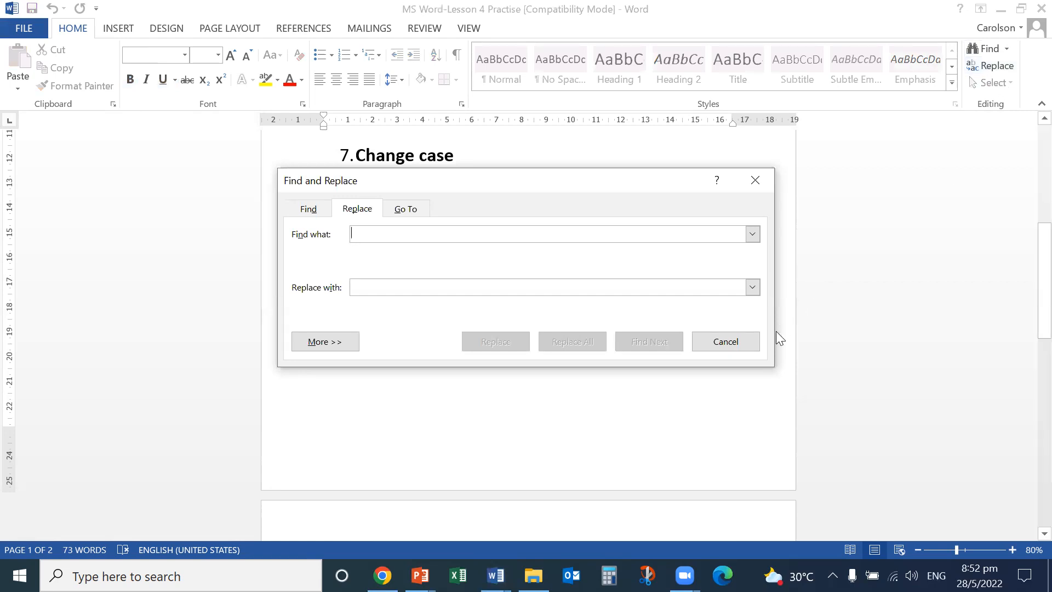
{"action": "left_click", "coordinate": [752, 187]}
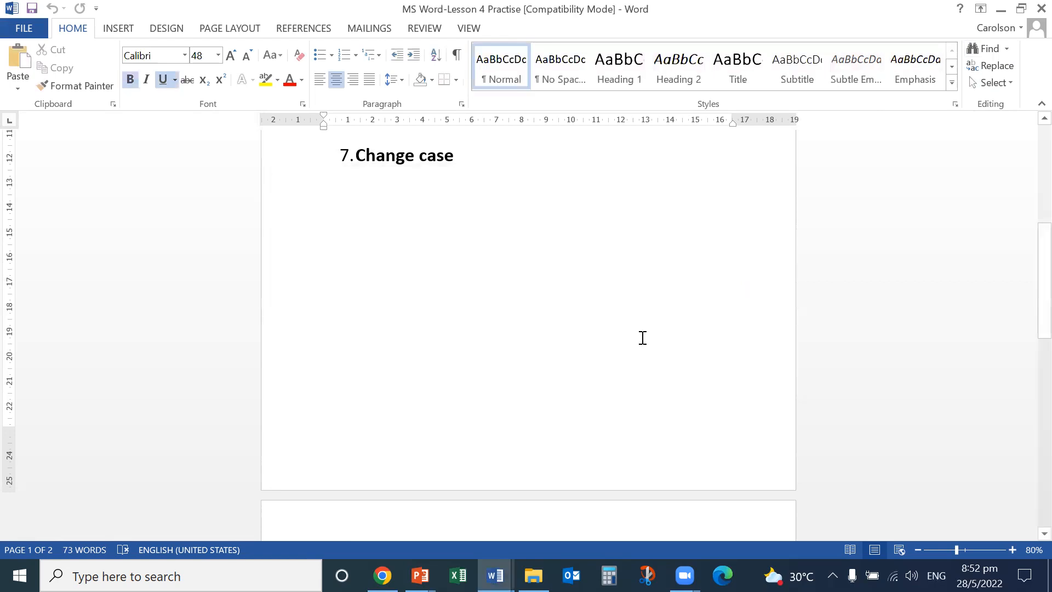
Set up a text replacement for the Example Text section that finds "Good morning" and replaces it with "Good evening".
{"action": "scroll", "coordinate": [640, 338], "scroll_direction": "down", "scroll_amount": 5}
{"action": "scroll", "coordinate": [643, 341], "scroll_direction": "down", "scroll_amount": 1}
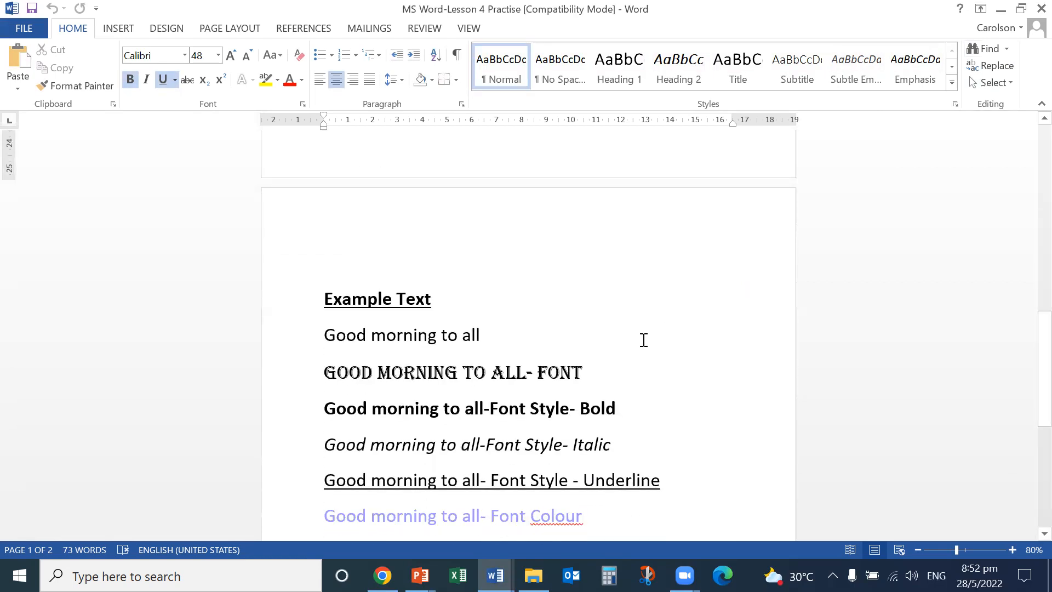
{"action": "scroll", "coordinate": [642, 340], "scroll_direction": "down", "scroll_amount": 2}
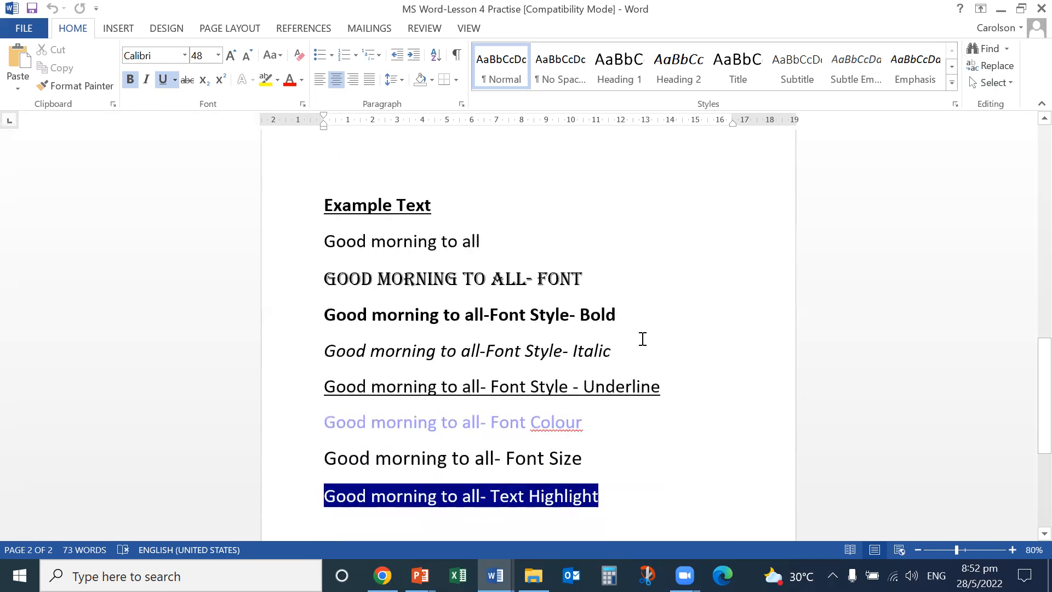
{"action": "scroll", "coordinate": [643, 340], "scroll_direction": "up", "scroll_amount": 3}
{"action": "left_click", "coordinate": [996, 67]}
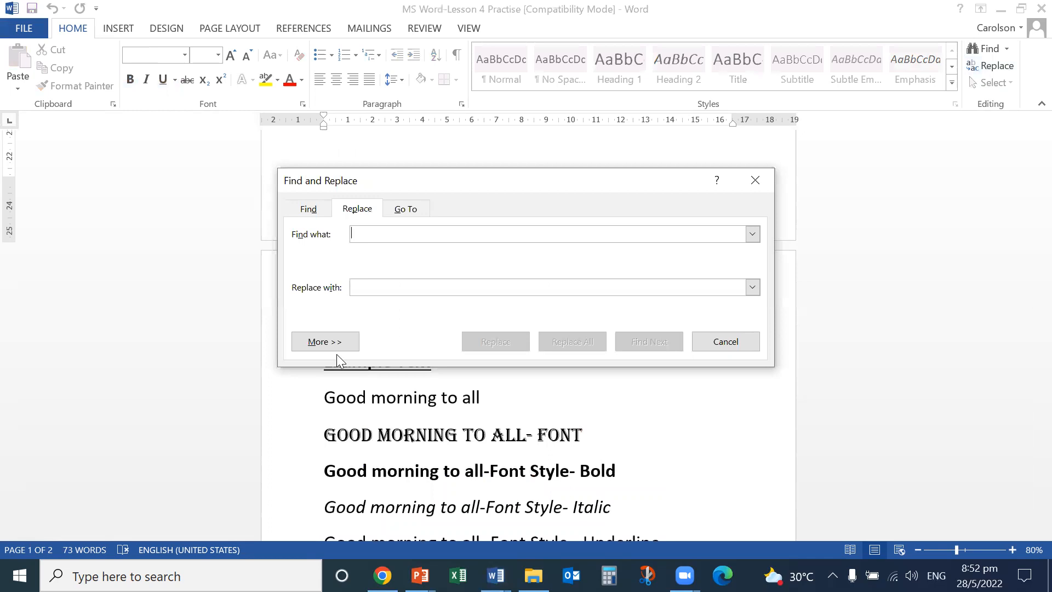
{"action": "type", "text": "Goo"}
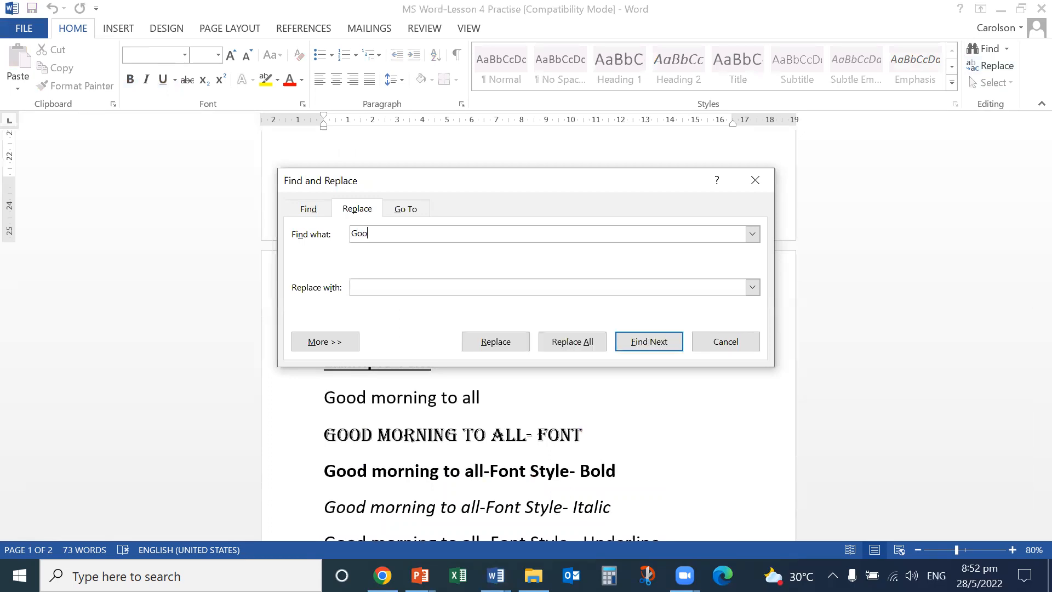
{"action": "type", "text": "d morning"}
{"action": "left_click", "coordinate": [366, 289]}
{"action": "type", "text": "Good evening"}
Replace the first two occurrences of "Good morning" with "Good evening" one at a time and undo both replacements.
{"action": "left_click_drag", "start_coordinate": [579, 188], "coordinate": [552, 77]}
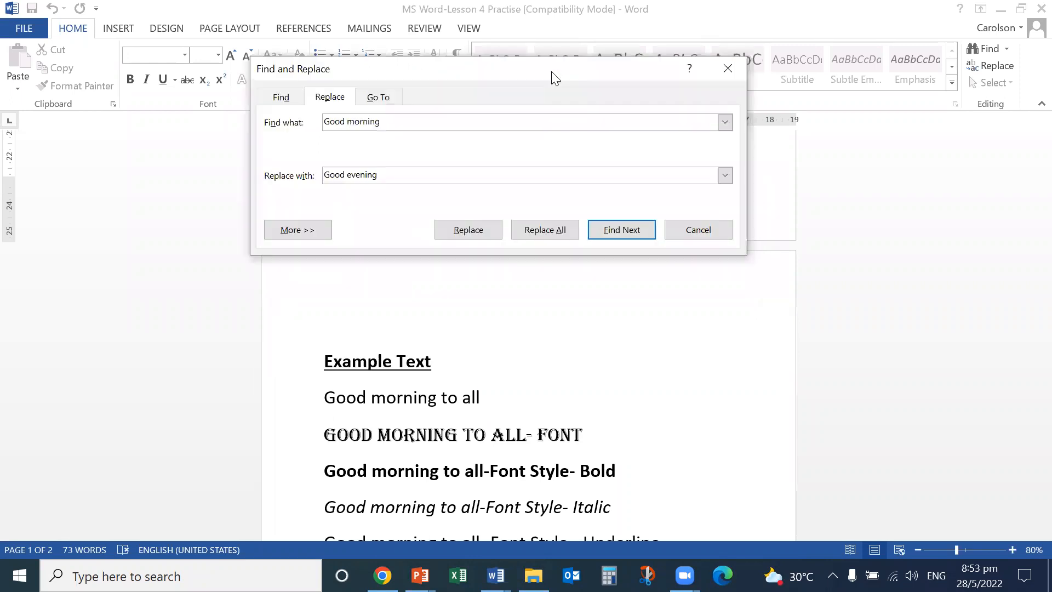
{"action": "left_click", "coordinate": [642, 230]}
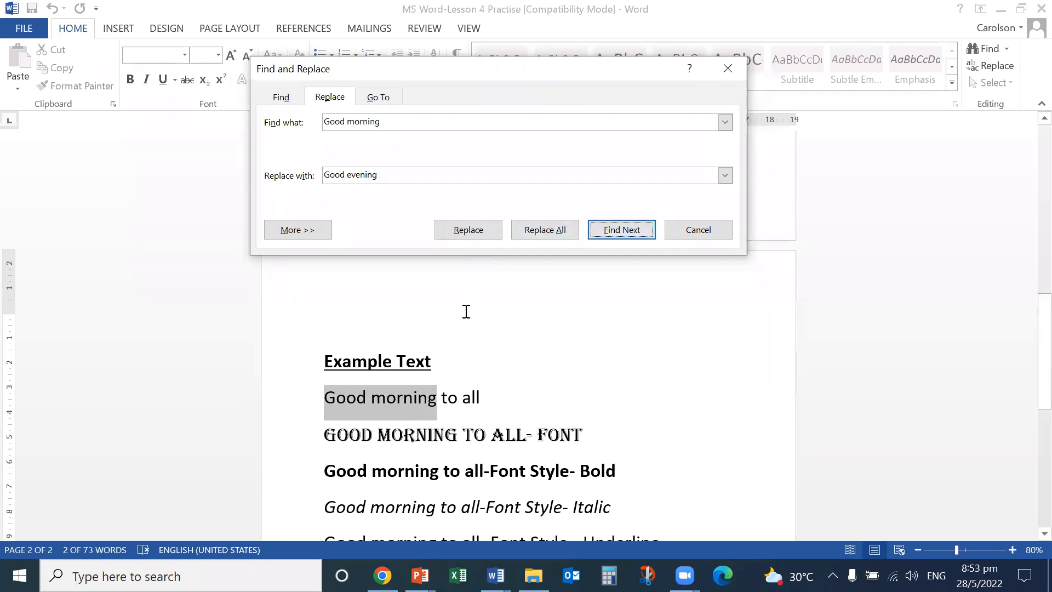
{"action": "left_click", "coordinate": [473, 234]}
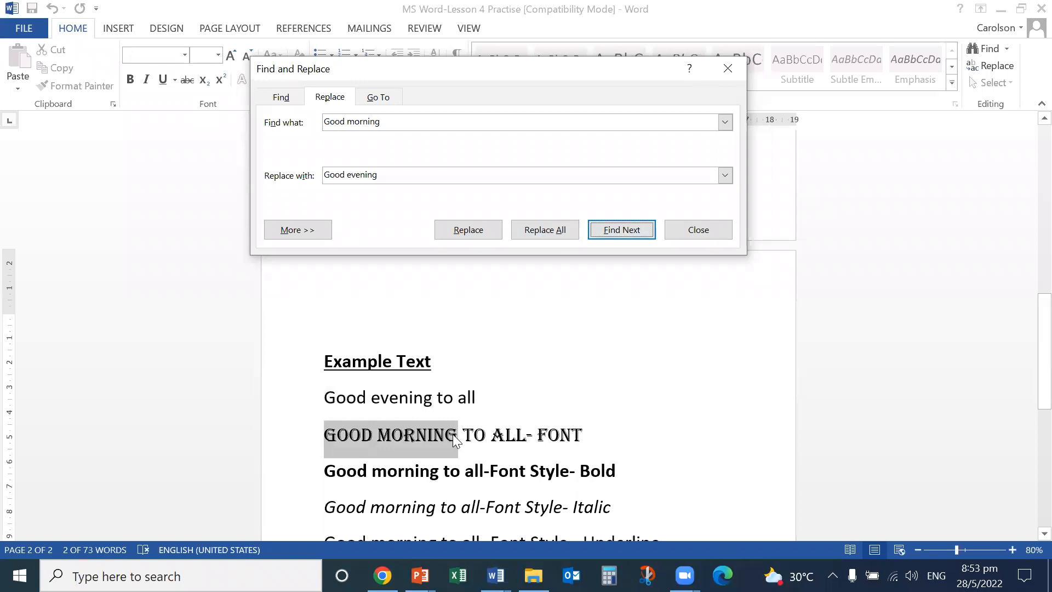
{"action": "left_click", "coordinate": [465, 231]}
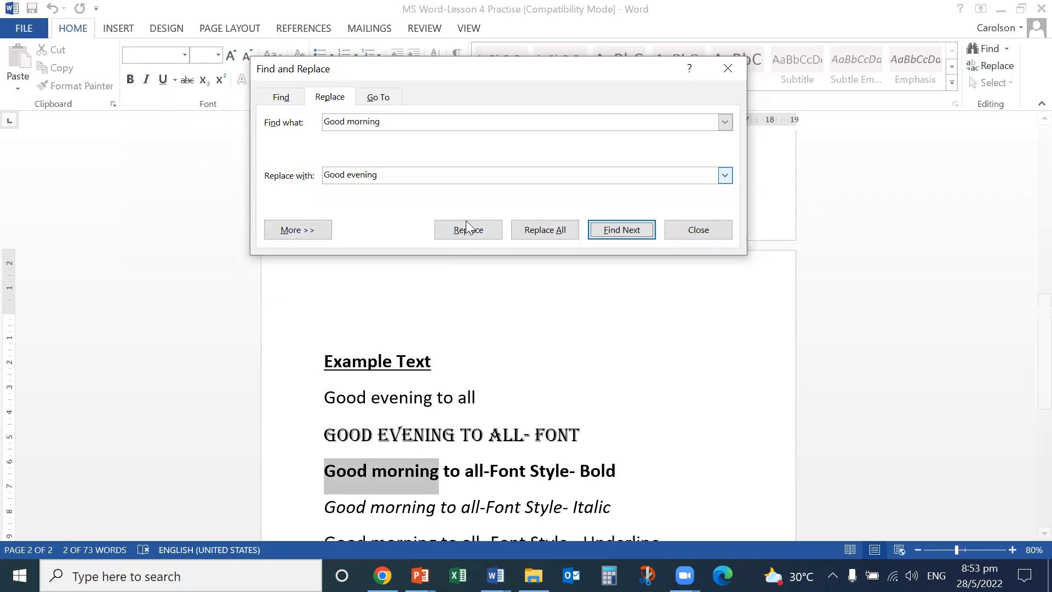
{"action": "left_click", "coordinate": [687, 229]}
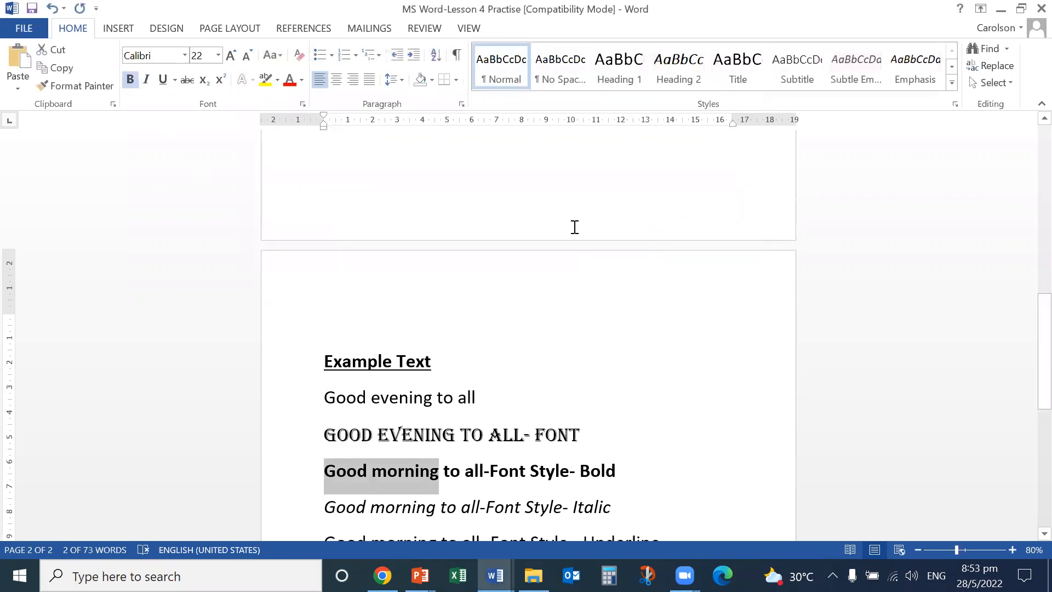
{"action": "left_click", "coordinate": [56, 12]}
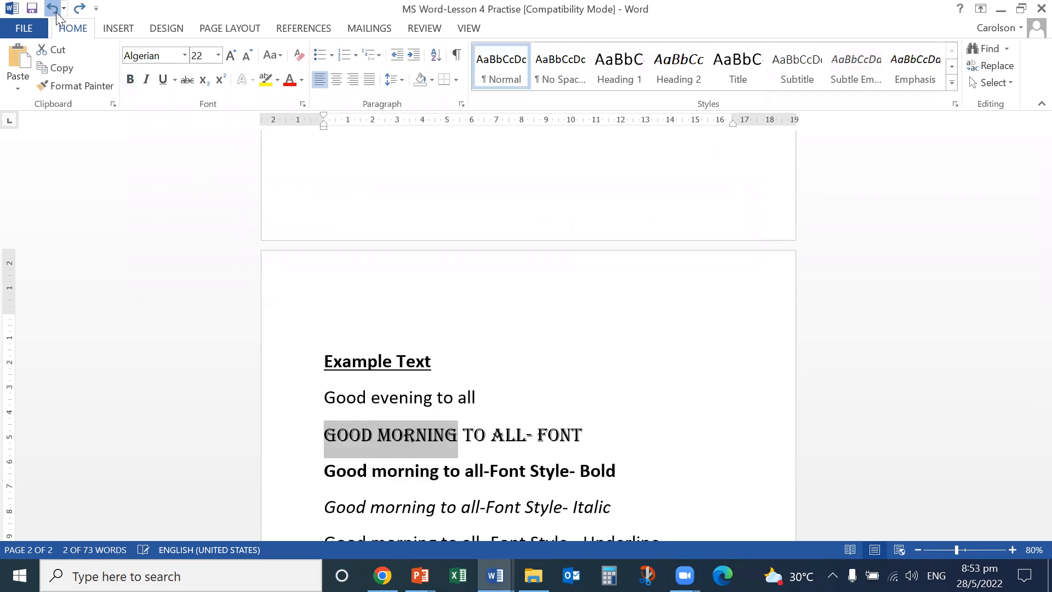
{"action": "left_click", "coordinate": [56, 12]}
Replace all occurrences of "Good morning" with "Good evening", continuing the search from the beginning of the document.
{"action": "left_click", "coordinate": [986, 69]}
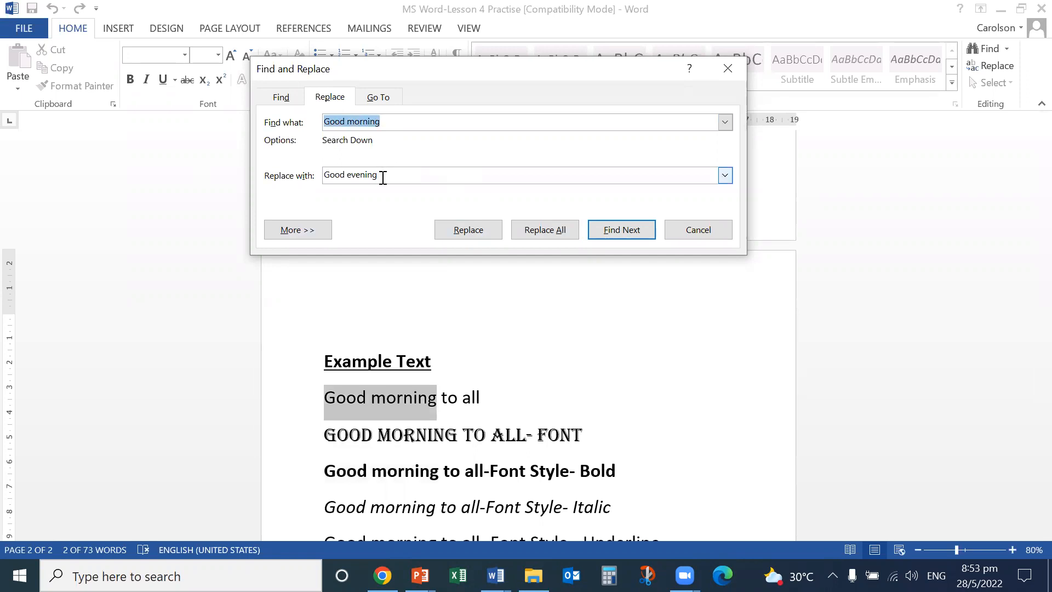
{"action": "left_click", "coordinate": [557, 232]}
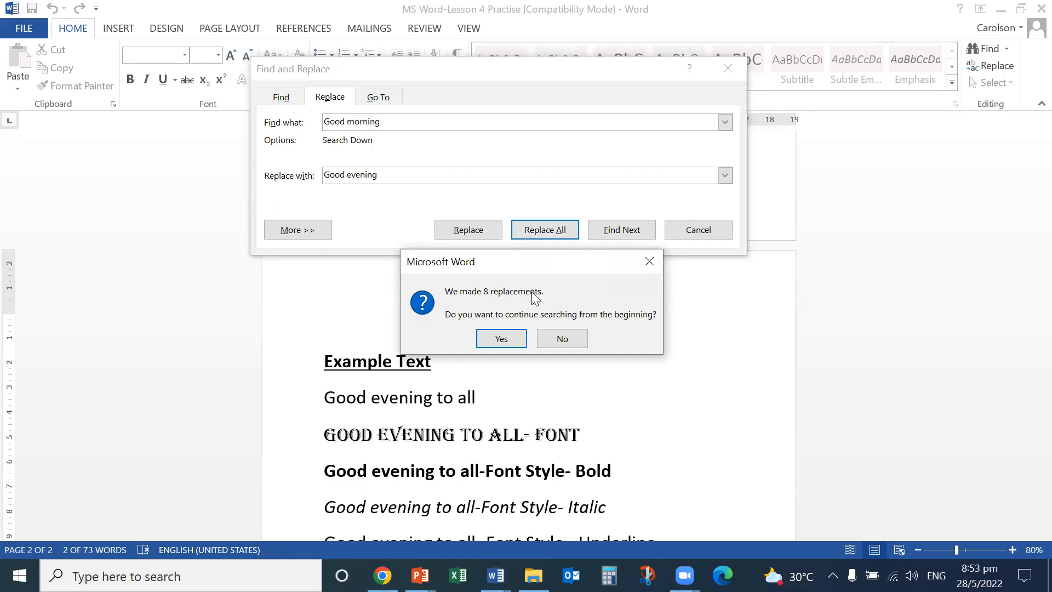
{"action": "left_click", "coordinate": [509, 340]}
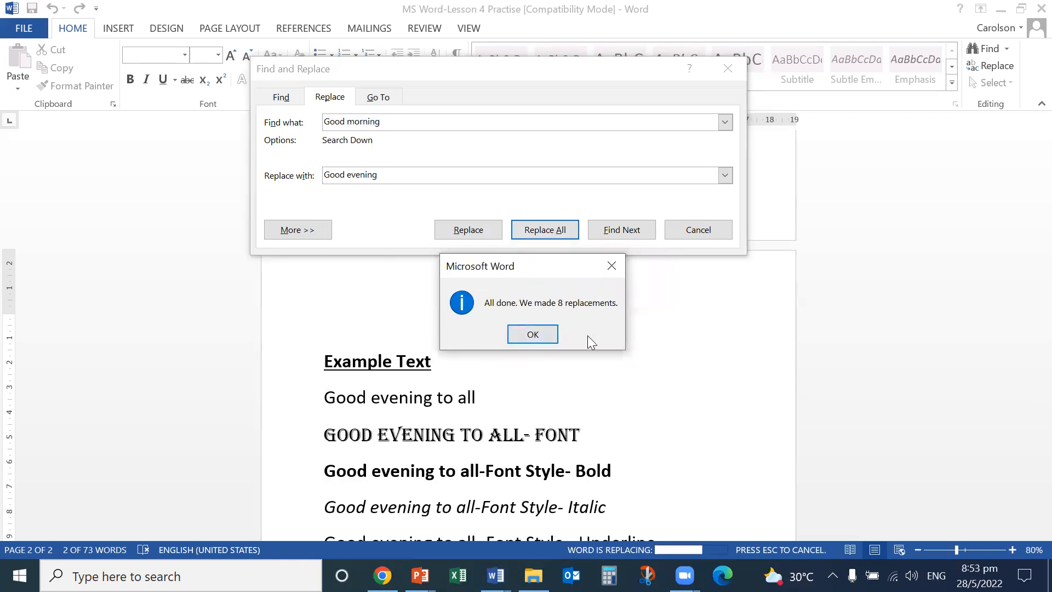
{"action": "left_click", "coordinate": [544, 340]}
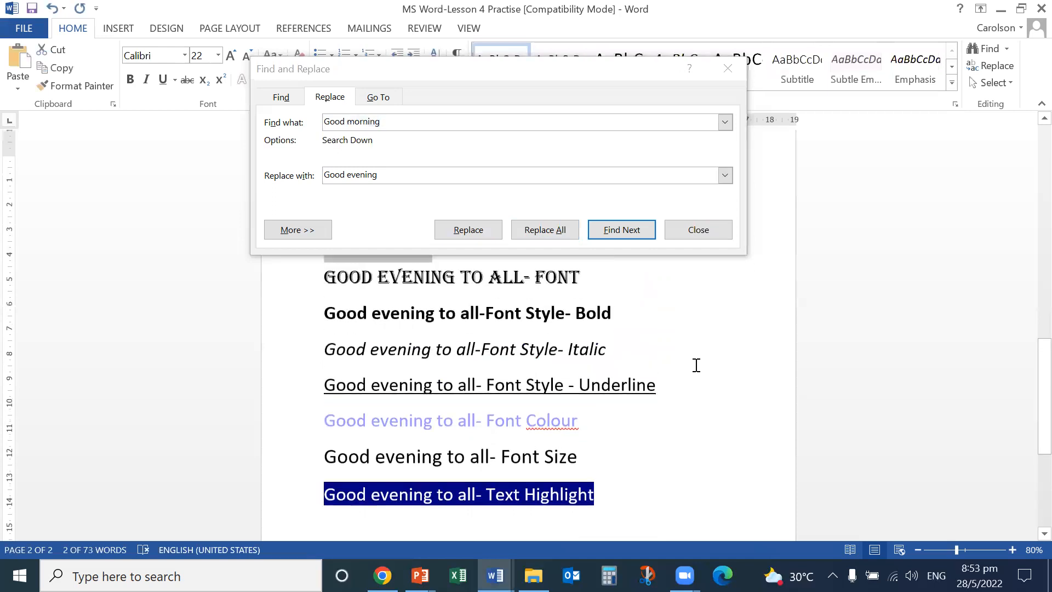
Check the replaced greetings in the Example Text section, reopening and closing the Replace settings.
{"action": "left_click", "coordinate": [731, 73]}
{"action": "scroll", "coordinate": [548, 345], "scroll_direction": "down", "scroll_amount": 1}
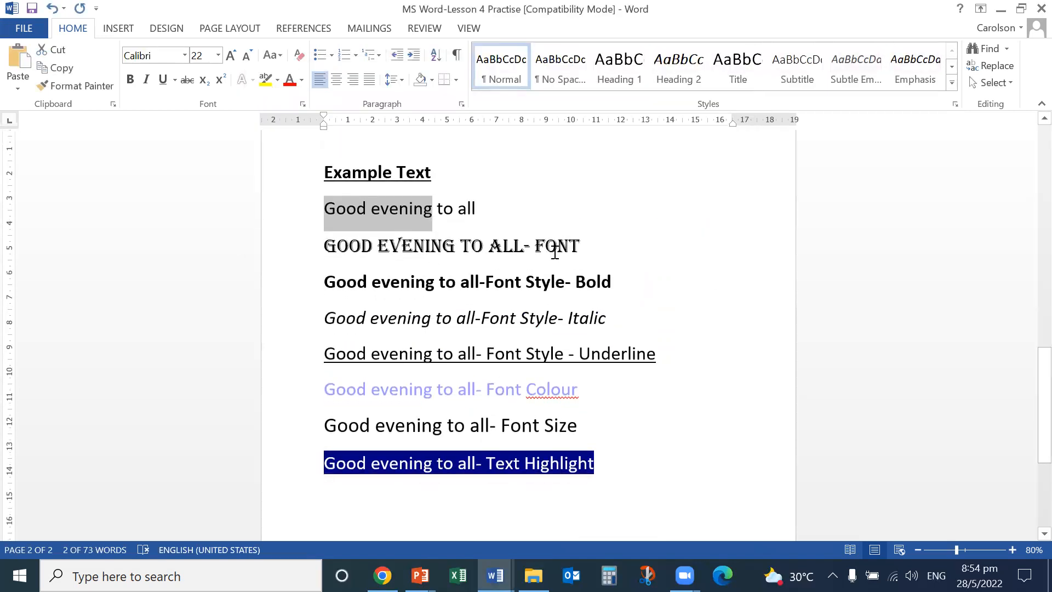
{"action": "scroll", "coordinate": [555, 252], "scroll_direction": "down", "scroll_amount": 3}
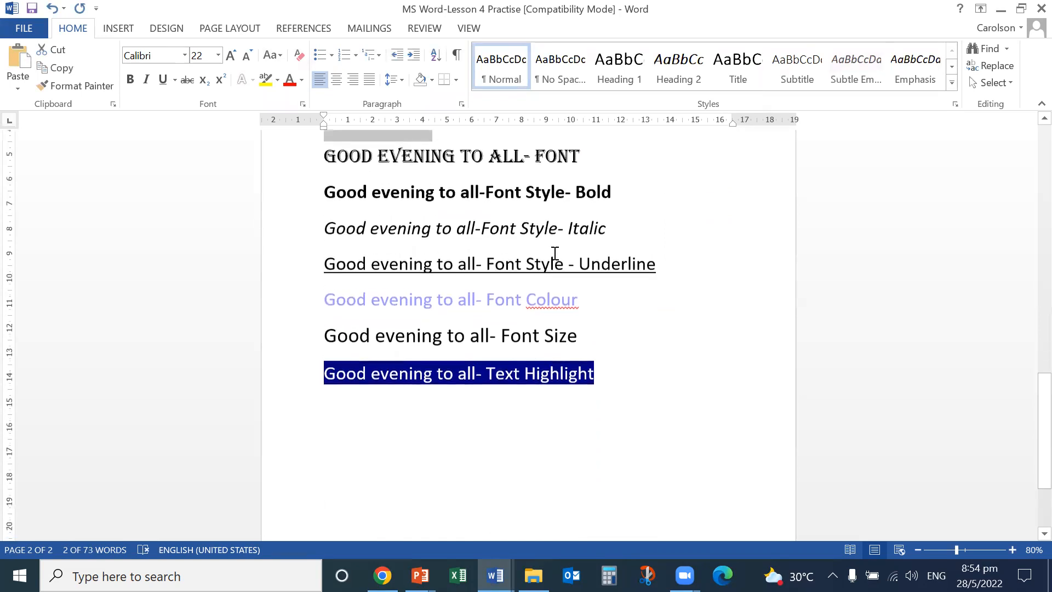
{"action": "left_click", "coordinate": [1002, 70]}
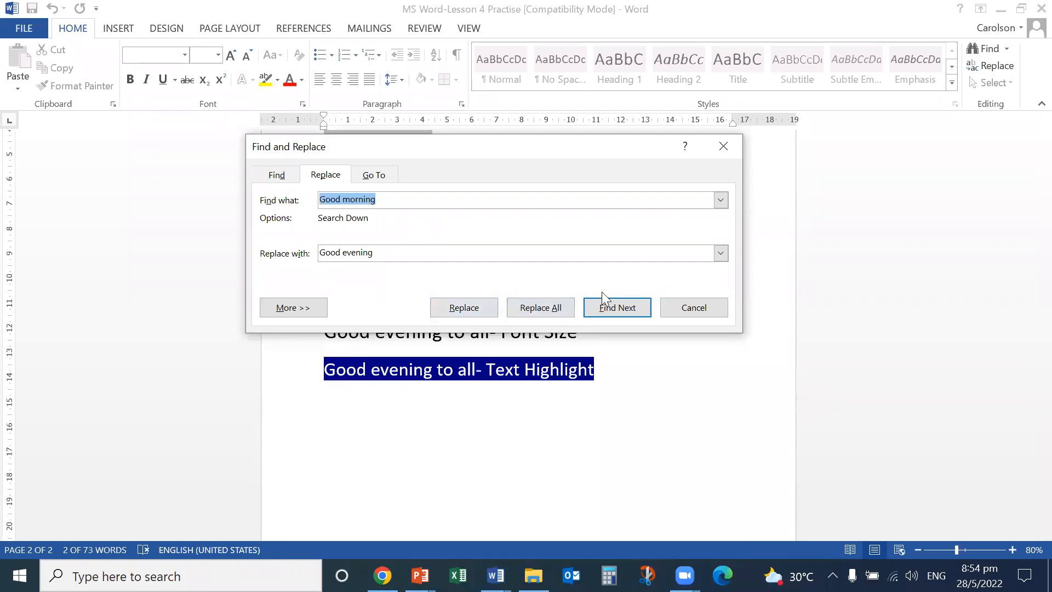
{"action": "left_click", "coordinate": [724, 149]}
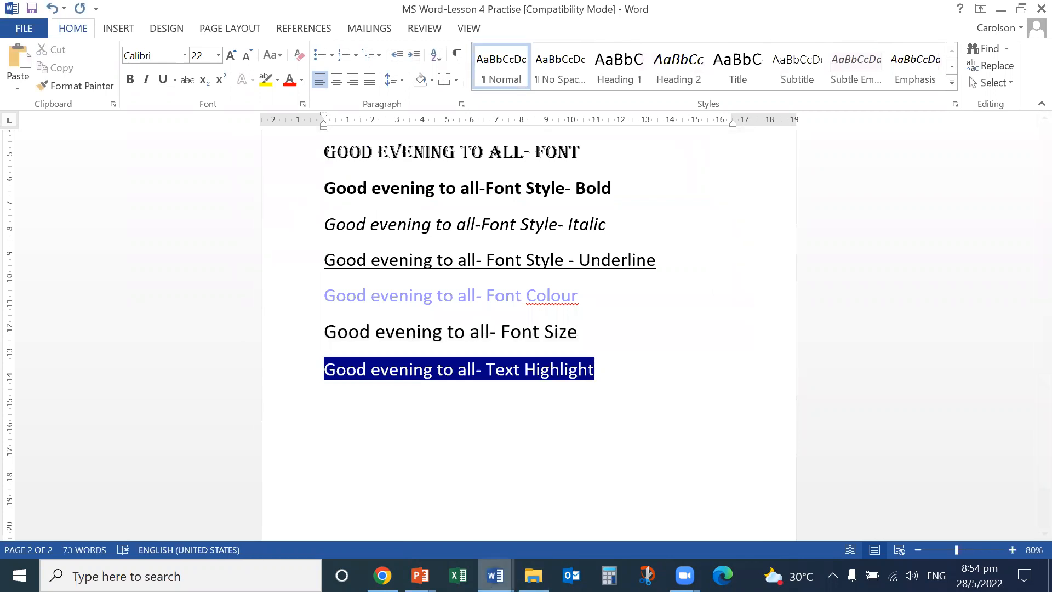
Switch to the MsWord Full Revision presentation in PowerPoint and go from the Creating A Document slide to Merge Paragraph.
{"action": "left_click", "coordinate": [495, 576]}
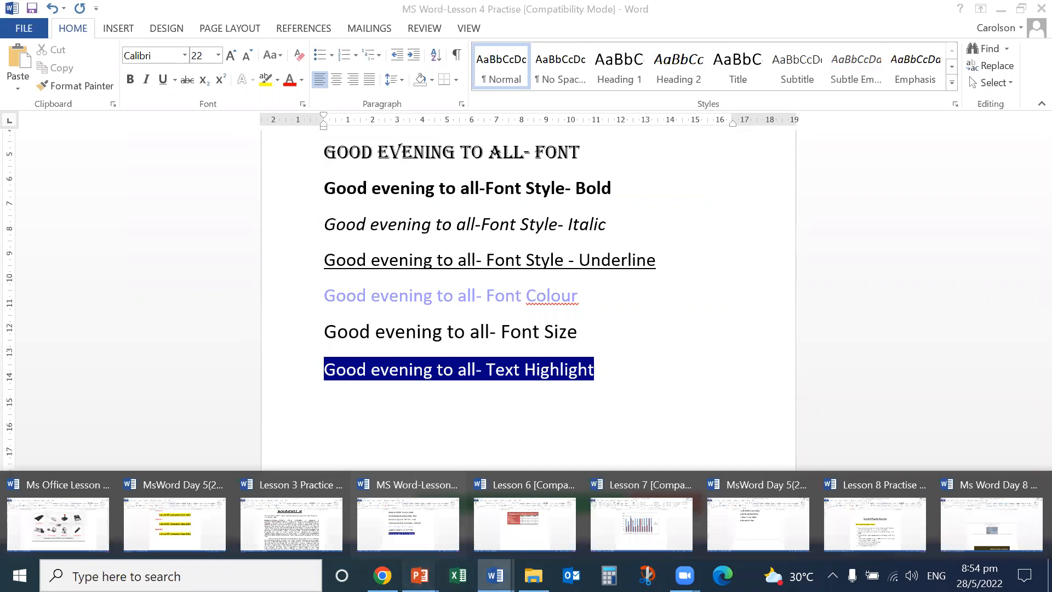
{"action": "mouse_move", "coordinate": [420, 576]}
{"action": "left_click", "coordinate": [332, 539]}
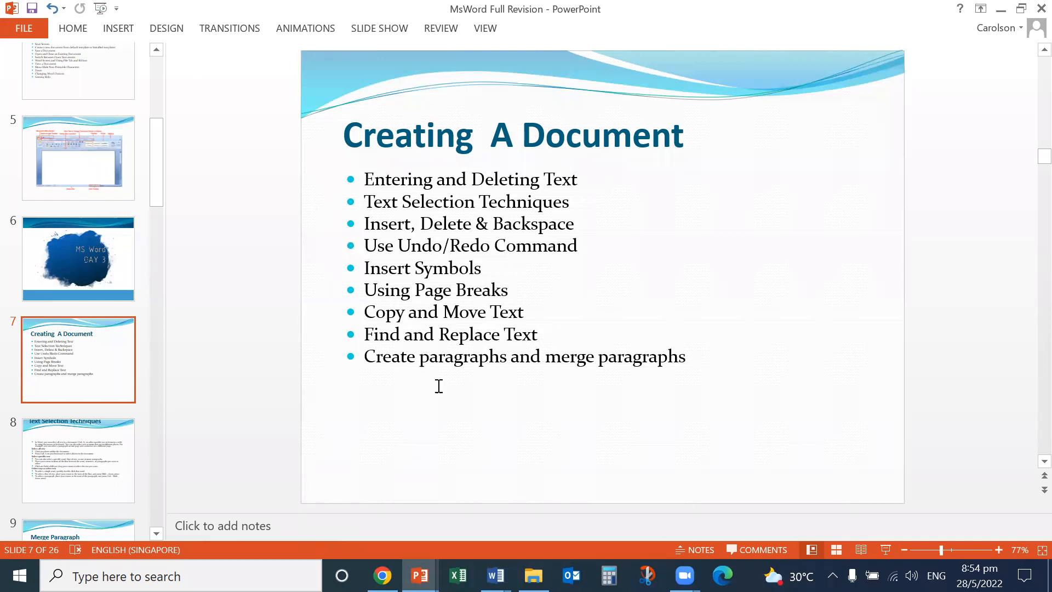
{"action": "scroll", "coordinate": [476, 439], "scroll_direction": "down", "scroll_amount": 2}
Switch to the Lesson 3 Practice document in Word and select the opening lines of the Singapore paragraph through "South China Sea".
{"action": "mouse_move", "coordinate": [494, 576]}
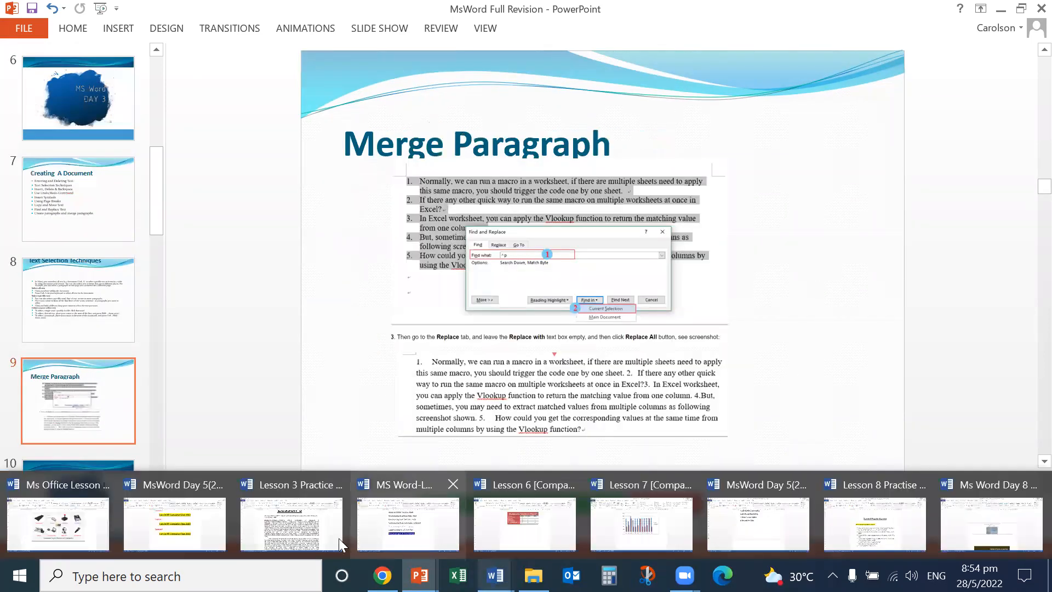
{"action": "left_click", "coordinate": [312, 526]}
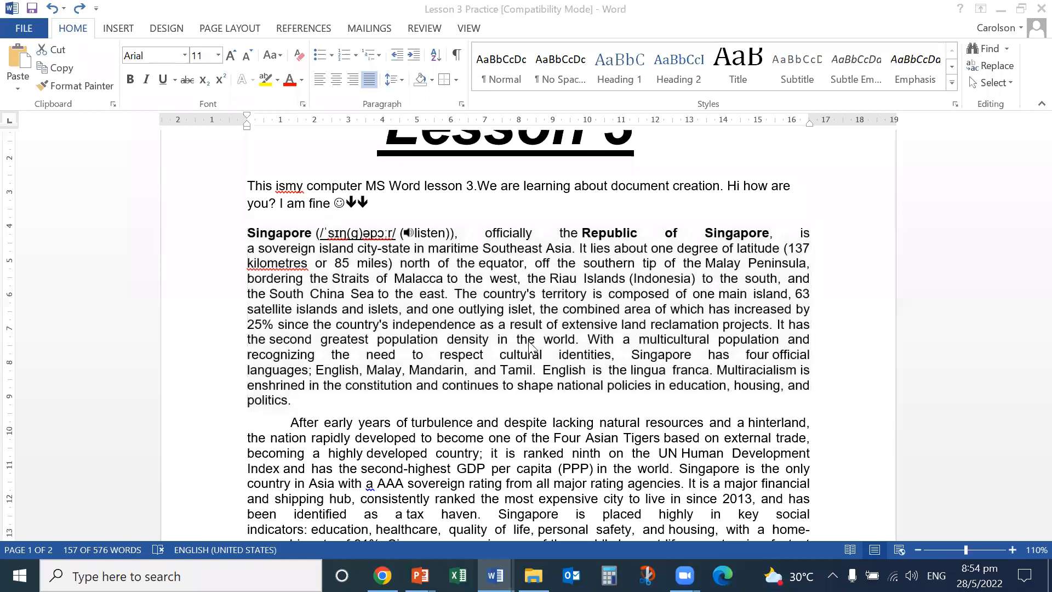
{"action": "scroll", "coordinate": [520, 321], "scroll_direction": "down", "scroll_amount": 1}
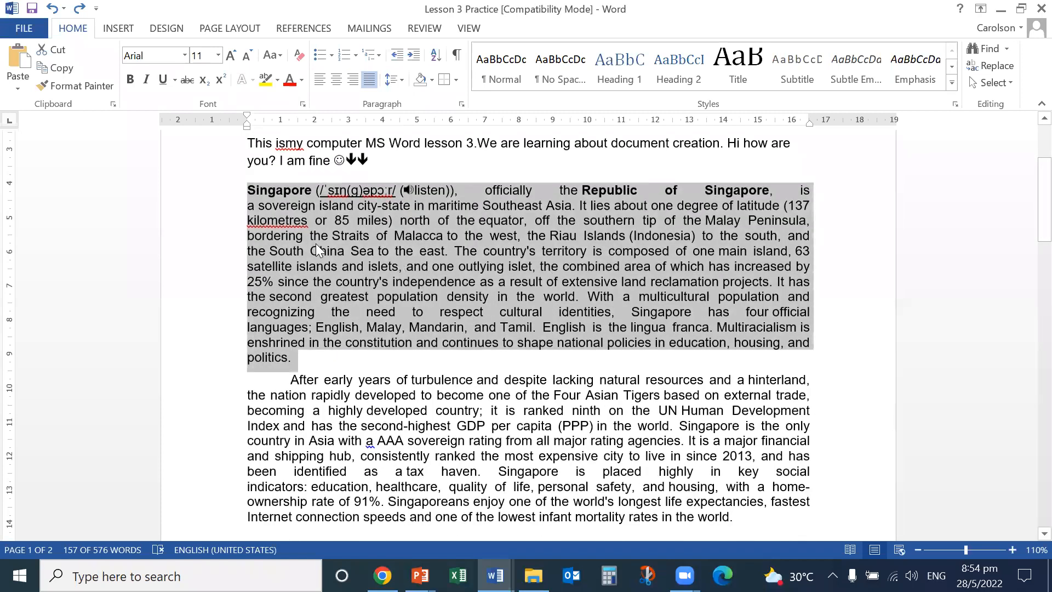
{"action": "left_click", "coordinate": [332, 314]}
{"action": "left_click_drag", "start_coordinate": [250, 191], "coordinate": [307, 252]}
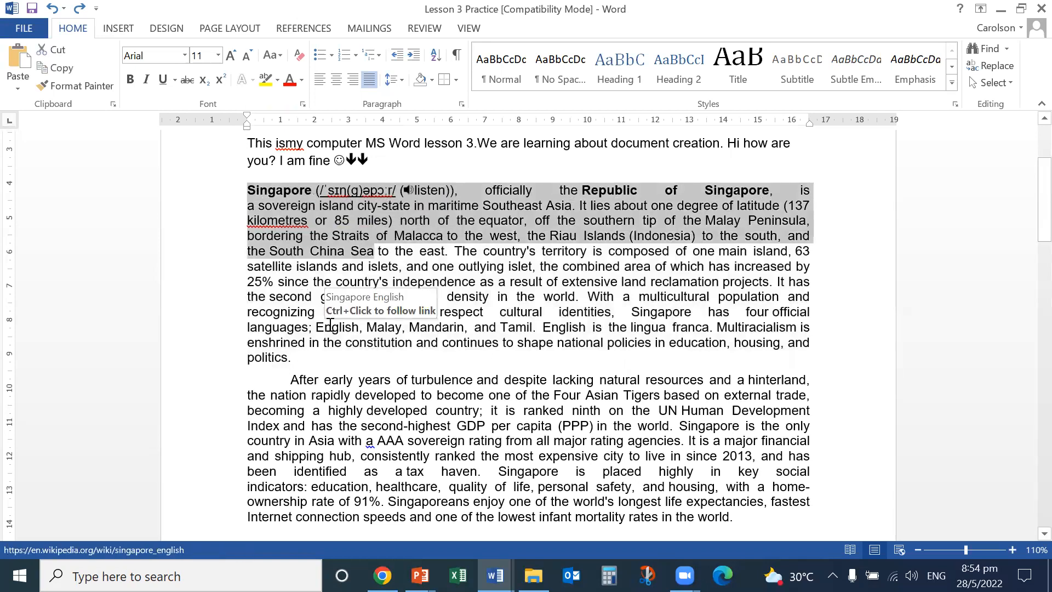
Shift the indent of the lettered sentences on page 2 and undo the change.
{"action": "scroll", "coordinate": [351, 287], "scroll_direction": "down", "scroll_amount": 18}
{"action": "scroll", "coordinate": [400, 292], "scroll_direction": "down", "scroll_amount": 5}
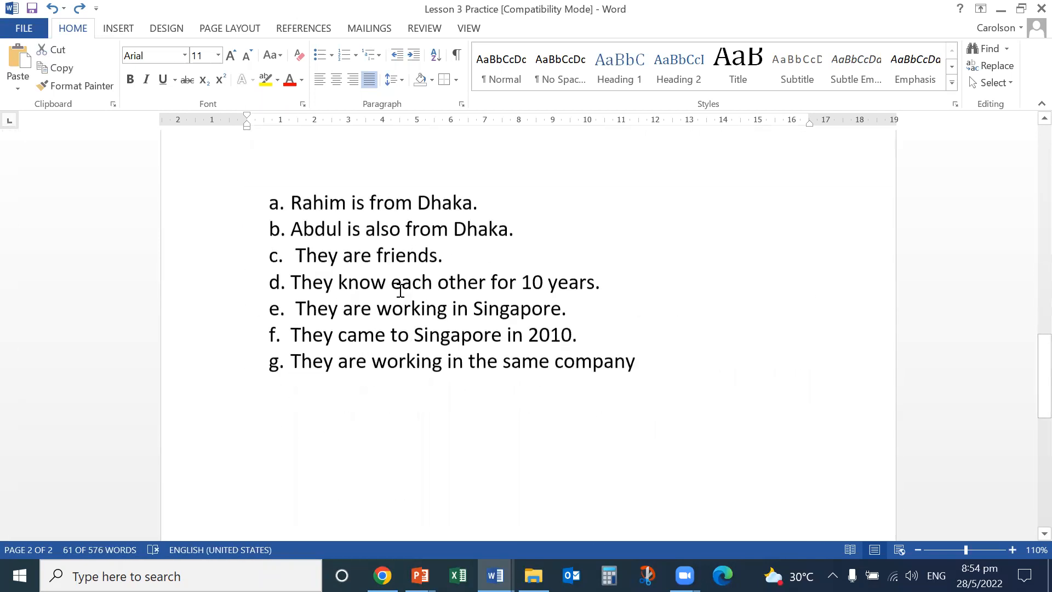
{"action": "scroll", "coordinate": [402, 281], "scroll_direction": "up", "scroll_amount": 4}
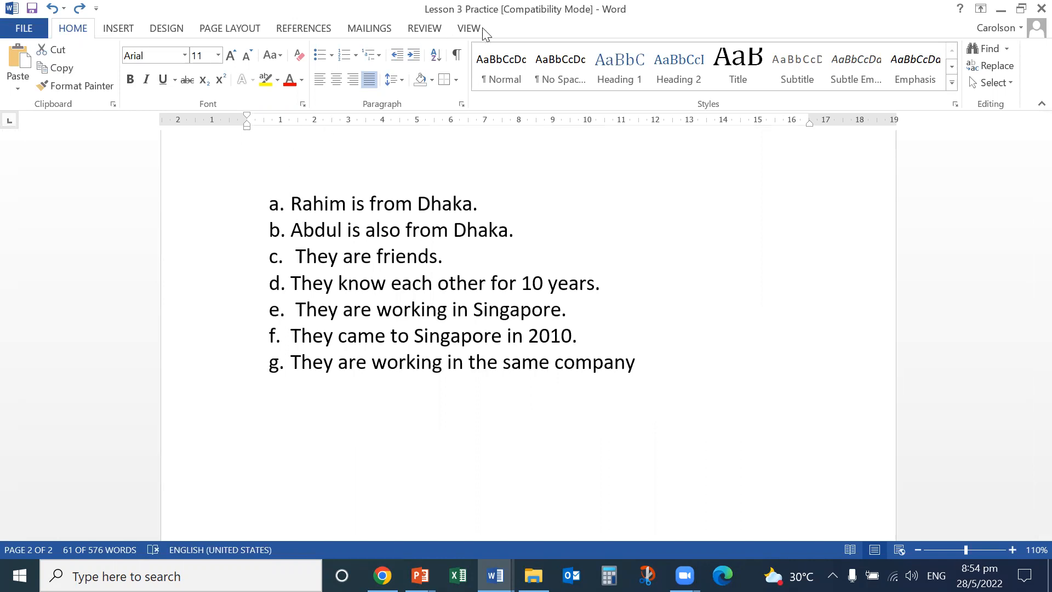
{"action": "left_click", "coordinate": [139, 34]}
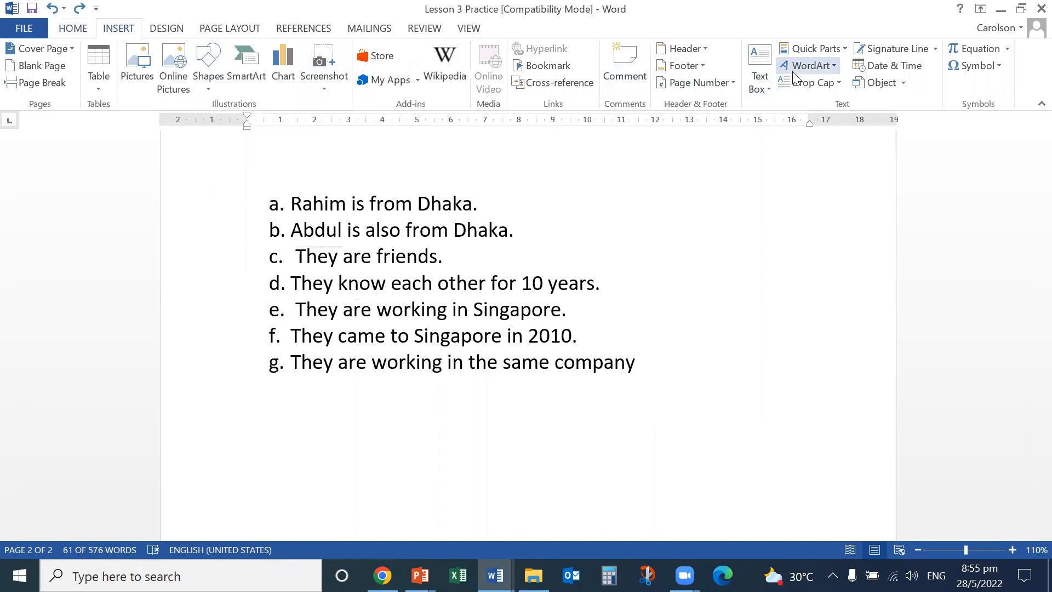
{"action": "left_click", "coordinate": [275, 229]}
{"action": "left_click_drag", "start_coordinate": [292, 239], "coordinate": [634, 364]}
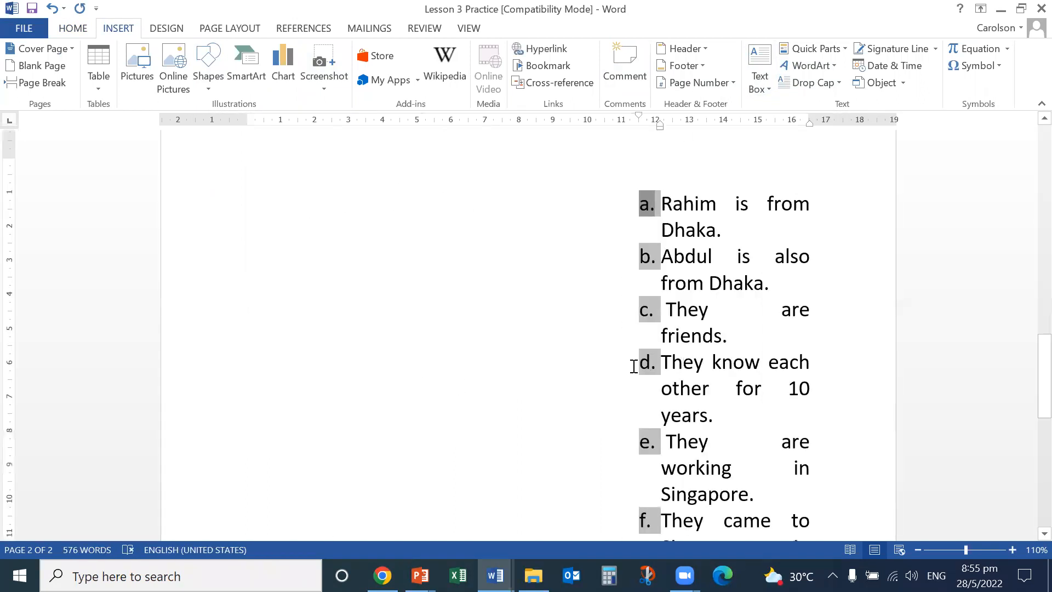
{"action": "left_click", "coordinate": [55, 8]}
{"action": "left_click", "coordinate": [659, 362]}
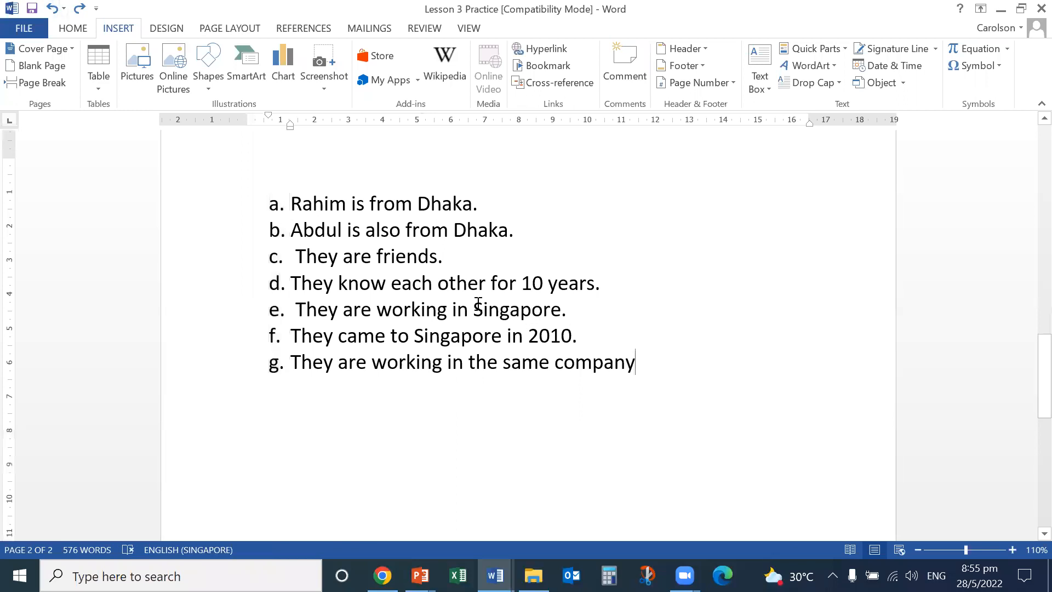
Open the paragraph settings for lettered sentences a to g, view Indents and Spacing, and close them without changes.
{"action": "left_click_drag", "start_coordinate": [635, 362], "coordinate": [291, 204]}
{"action": "right_click", "coordinate": [323, 233]}
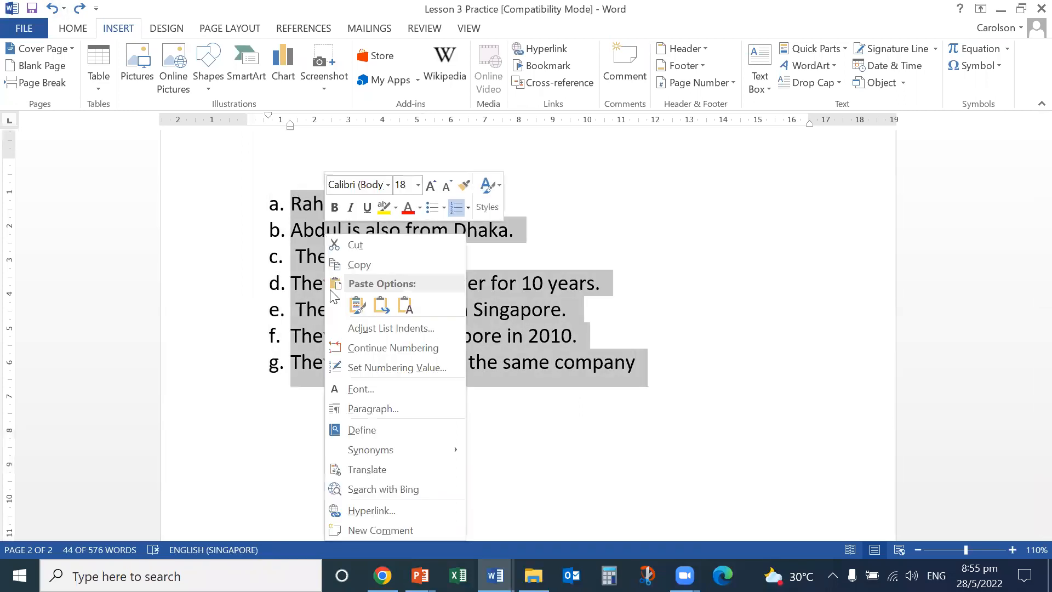
{"action": "left_click", "coordinate": [397, 410]}
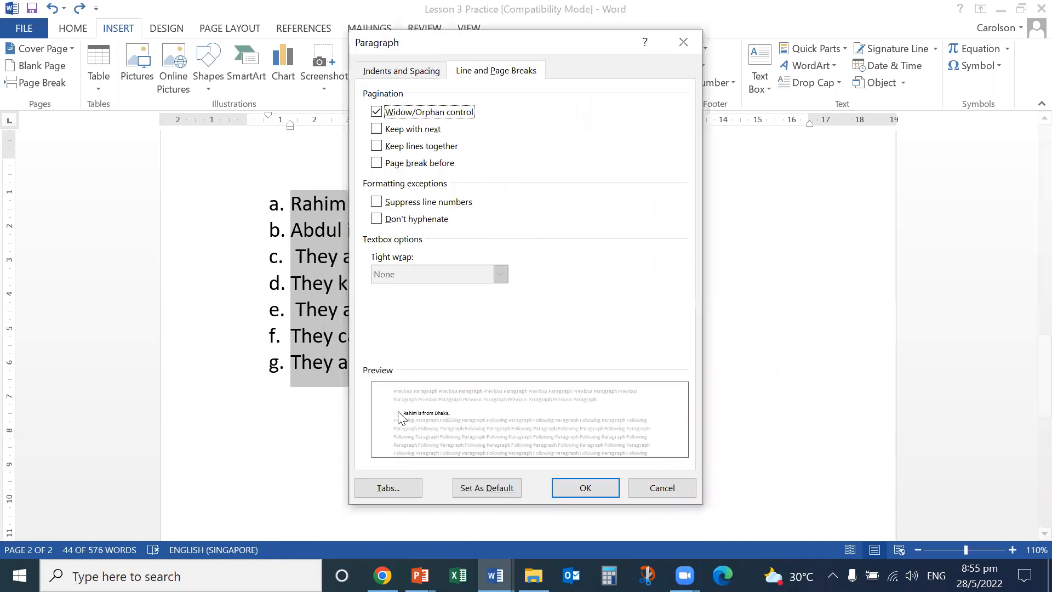
{"action": "left_click", "coordinate": [398, 72]}
{"action": "key", "text": "shift+Tab"}
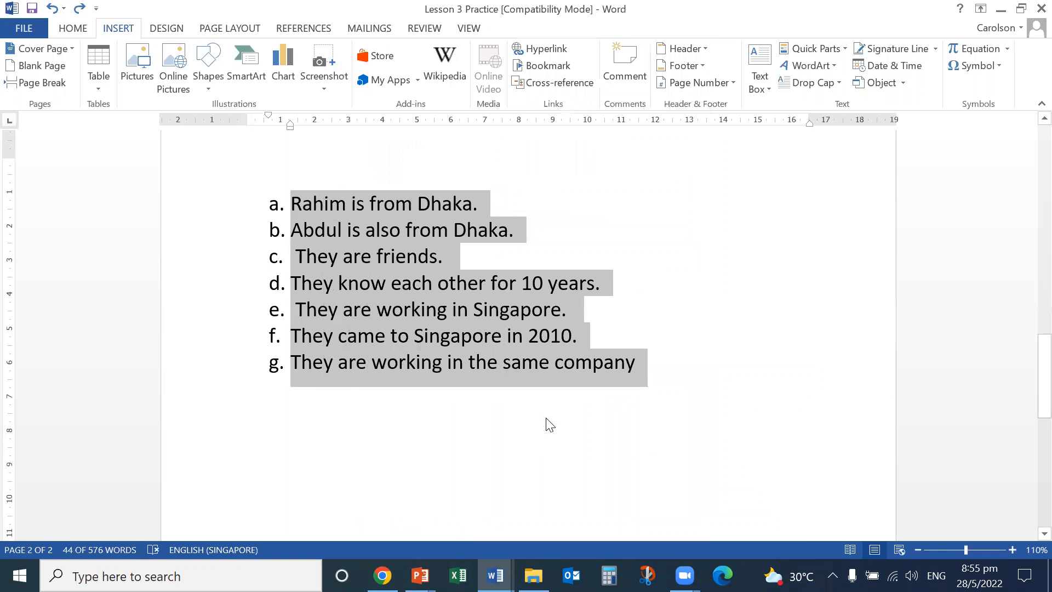
{"action": "left_click", "coordinate": [704, 408]}
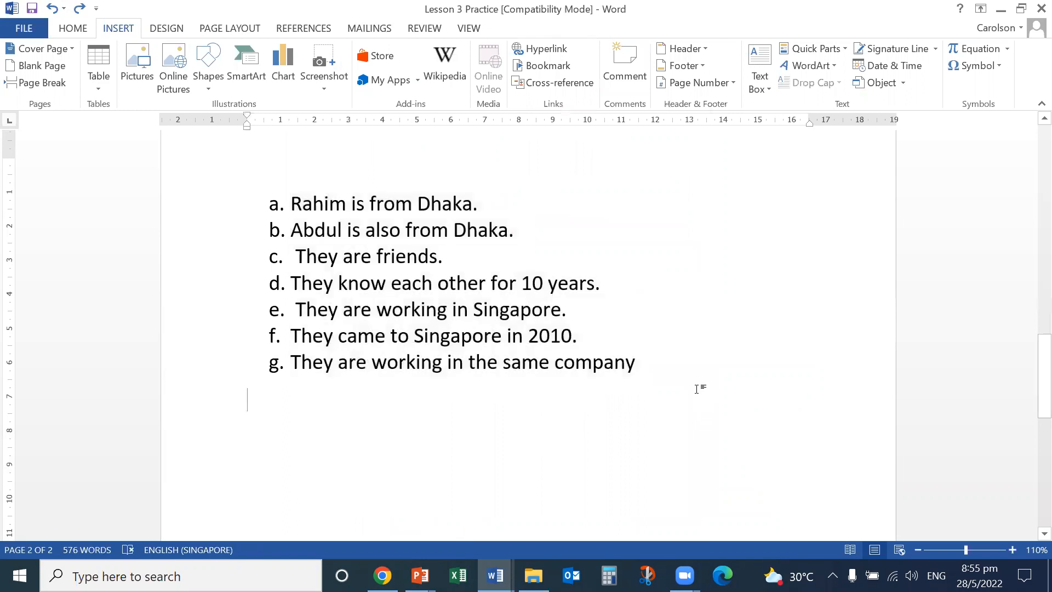
Insert a page break below the lettered sentences, inspect the new page, and undo the page break.
{"action": "scroll", "coordinate": [694, 387], "scroll_direction": "up", "scroll_amount": 3}
{"action": "scroll", "coordinate": [694, 383], "scroll_direction": "up", "scroll_amount": 6}
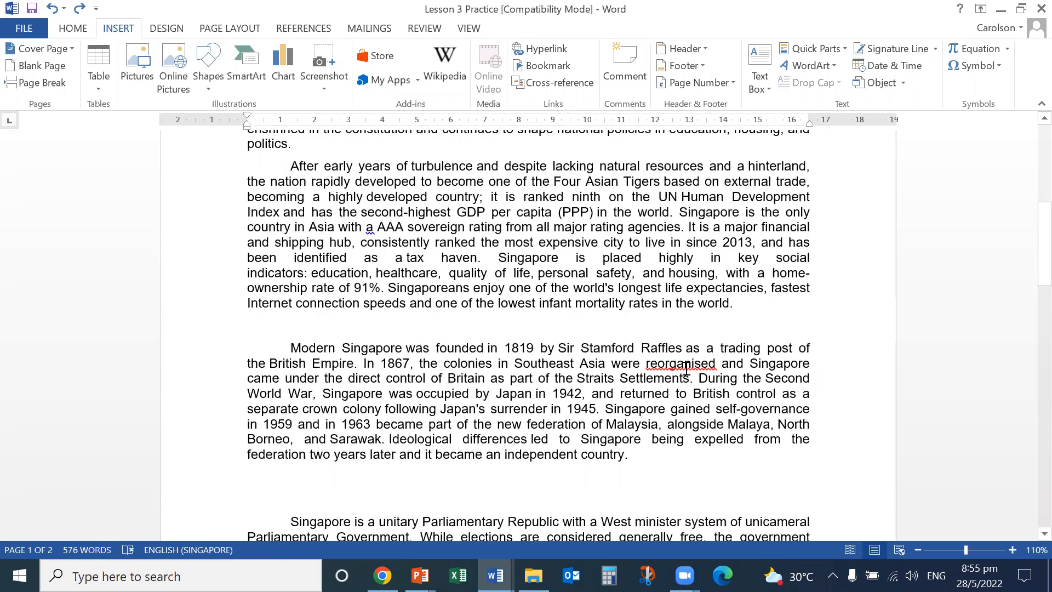
{"action": "scroll", "coordinate": [611, 375], "scroll_direction": "up", "scroll_amount": 2}
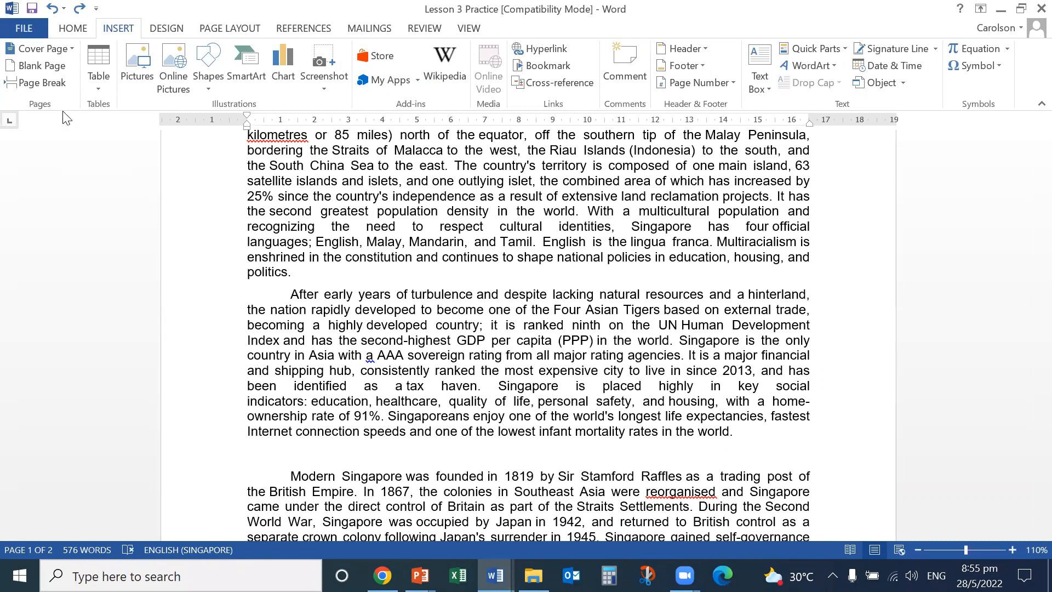
{"action": "left_click", "coordinate": [42, 83]}
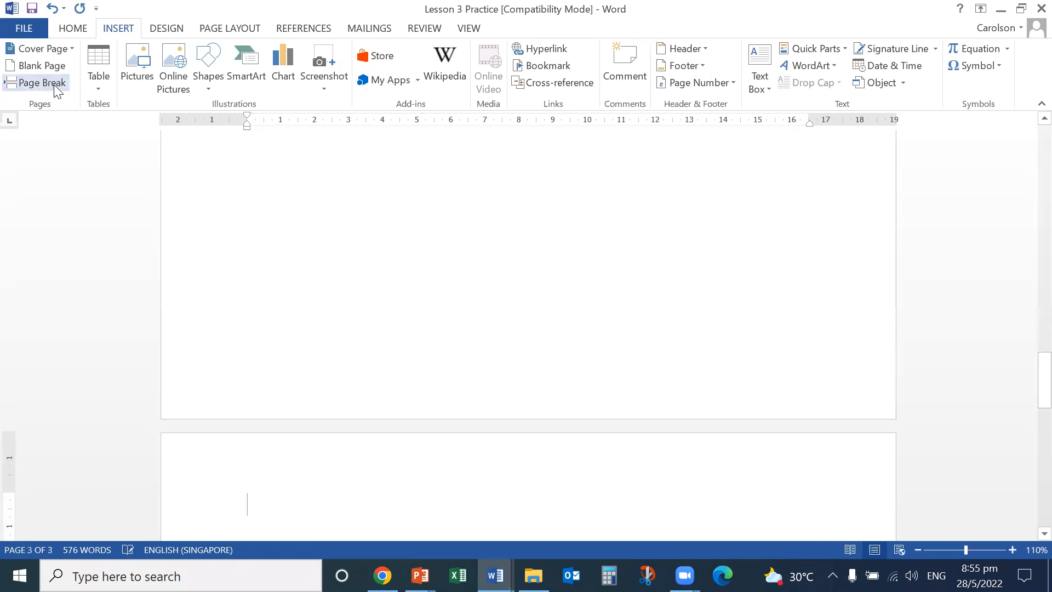
{"action": "scroll", "coordinate": [228, 336], "scroll_direction": "down", "scroll_amount": 4}
{"action": "scroll", "coordinate": [241, 327], "scroll_direction": "down", "scroll_amount": 5}
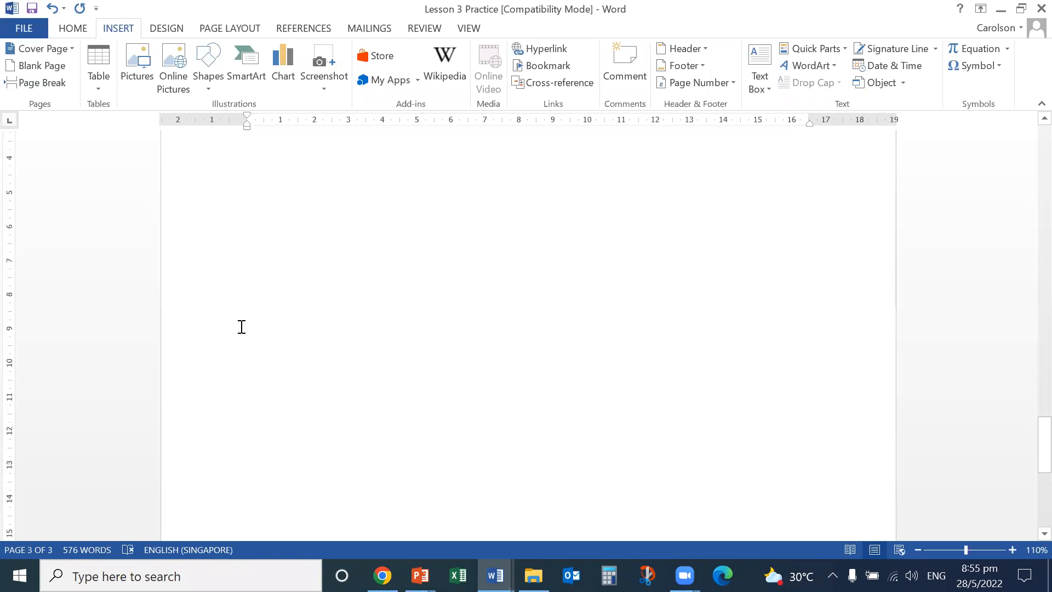
{"action": "scroll", "coordinate": [229, 299], "scroll_direction": "up", "scroll_amount": 6}
{"action": "left_click", "coordinate": [52, 8]}
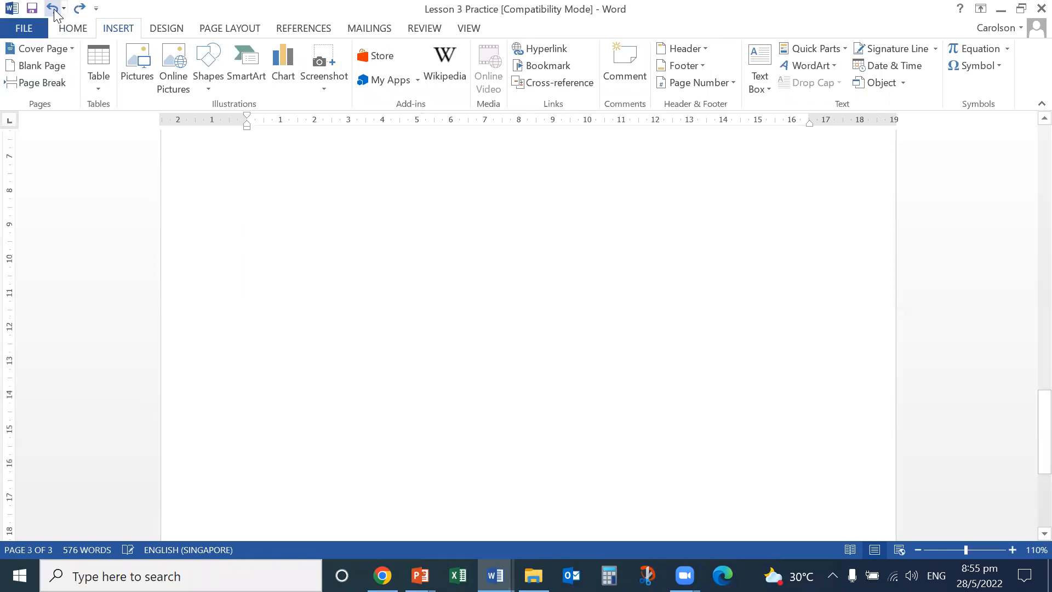
Insert a page break after the paragraph ending "lowest infant mortality rates in the world" and review how the text splits across pages.
{"action": "scroll", "coordinate": [313, 301], "scroll_direction": "up", "scroll_amount": 5}
{"action": "scroll", "coordinate": [313, 302], "scroll_direction": "up", "scroll_amount": 15}
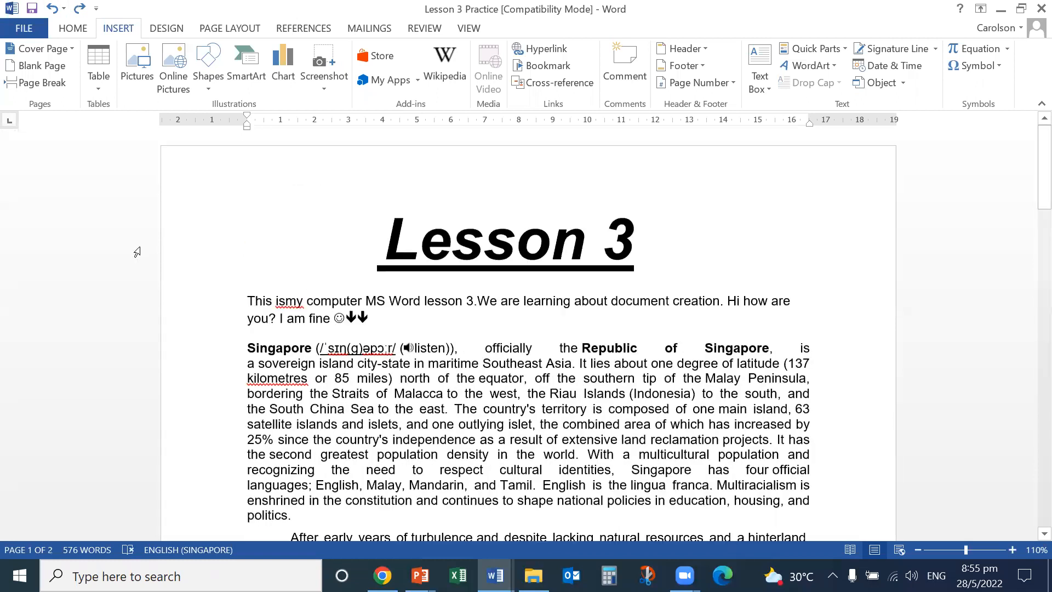
{"action": "scroll", "coordinate": [688, 322], "scroll_direction": "down", "scroll_amount": 7}
{"action": "left_click", "coordinate": [750, 334]}
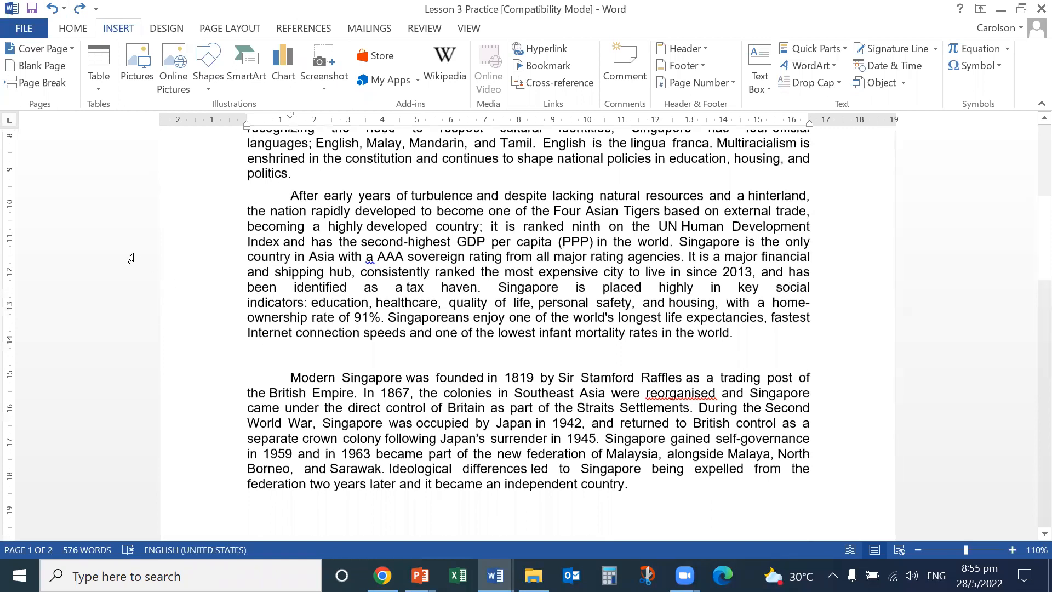
{"action": "left_click", "coordinate": [54, 90]}
{"action": "scroll", "coordinate": [554, 290], "scroll_direction": "up", "scroll_amount": 3}
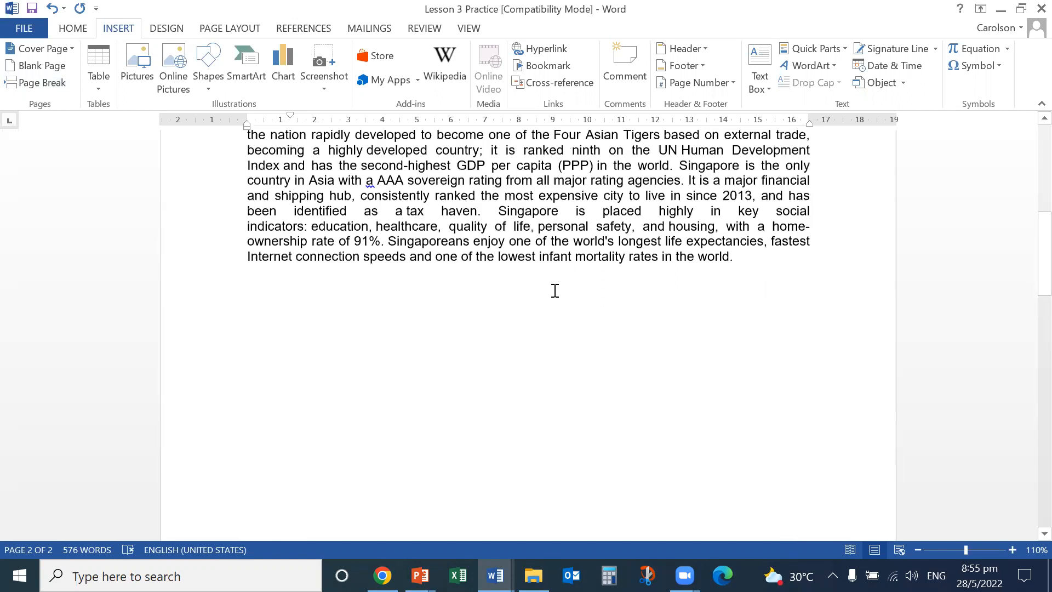
{"action": "scroll", "coordinate": [770, 310], "scroll_direction": "down", "scroll_amount": 10}
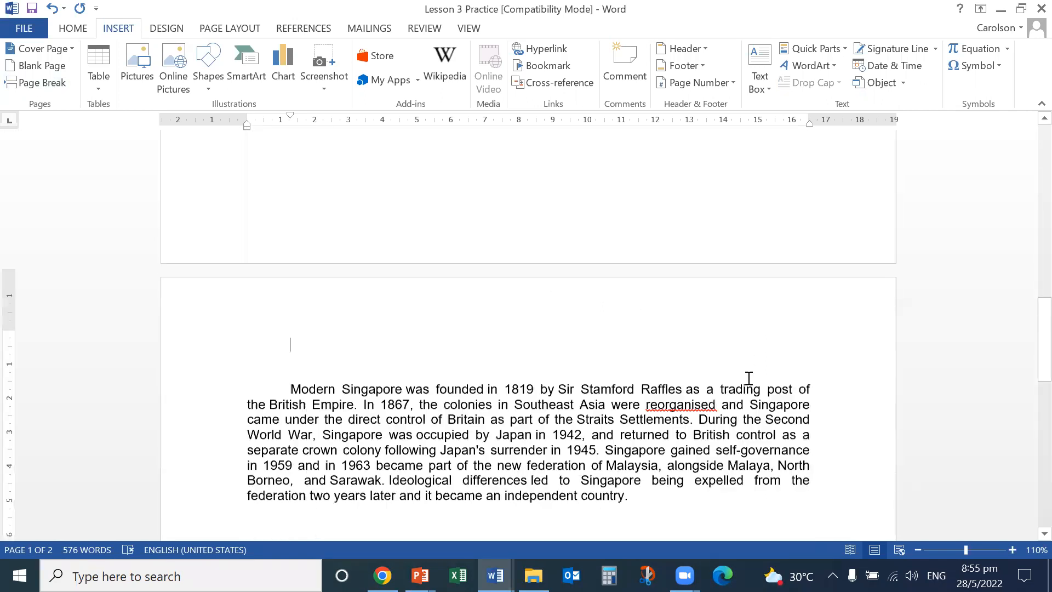
{"action": "scroll", "coordinate": [749, 382], "scroll_direction": "up", "scroll_amount": 10}
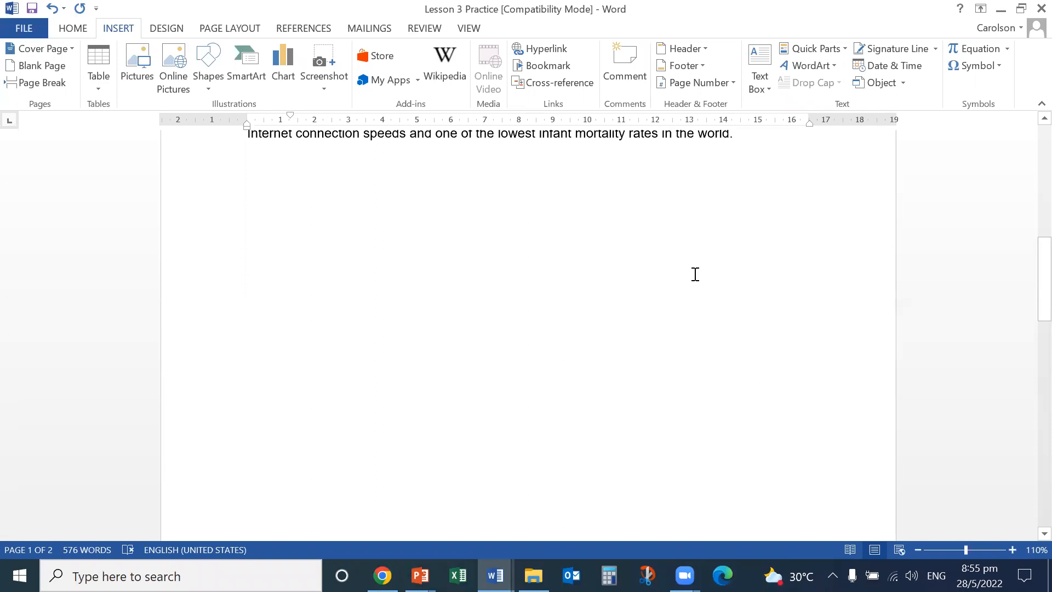
{"action": "scroll", "coordinate": [695, 274], "scroll_direction": "up", "scroll_amount": 5}
{"action": "left_click", "coordinate": [784, 361]}
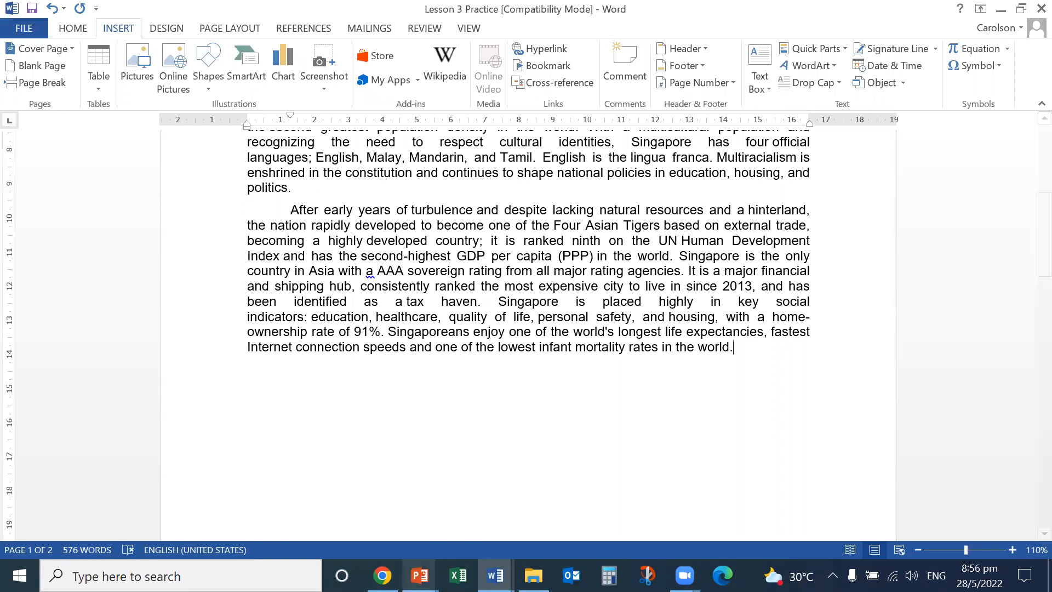
Review the Text Selection Techniques and Merge Paragraph slides in the PowerPoint presentation, and return to the Lesson 3 Practice document in Word.
{"action": "left_click", "coordinate": [420, 576]}
{"action": "left_click", "coordinate": [376, 528]}
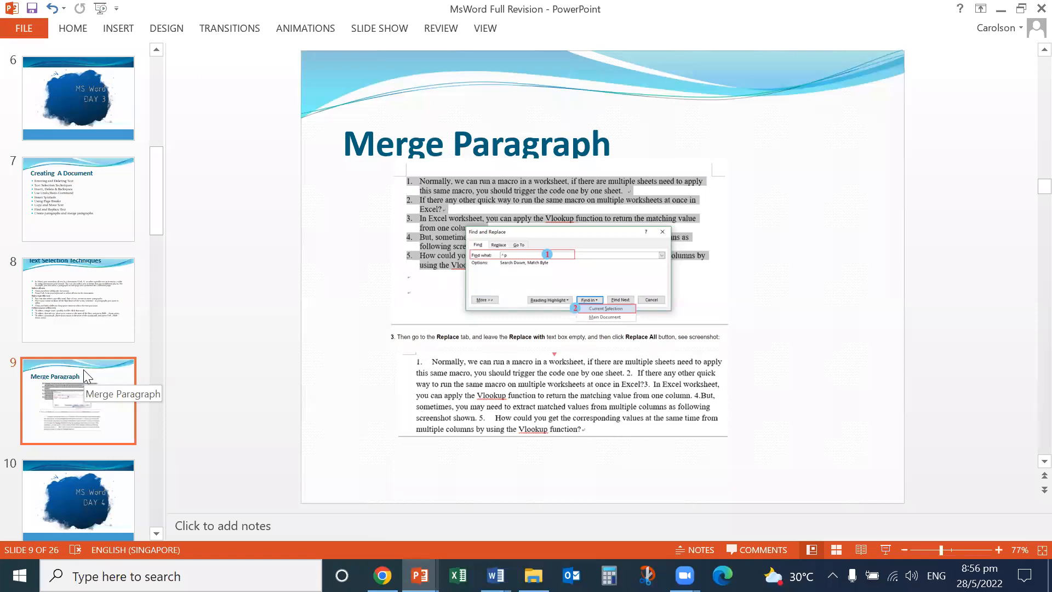
{"action": "left_click", "coordinate": [94, 317]}
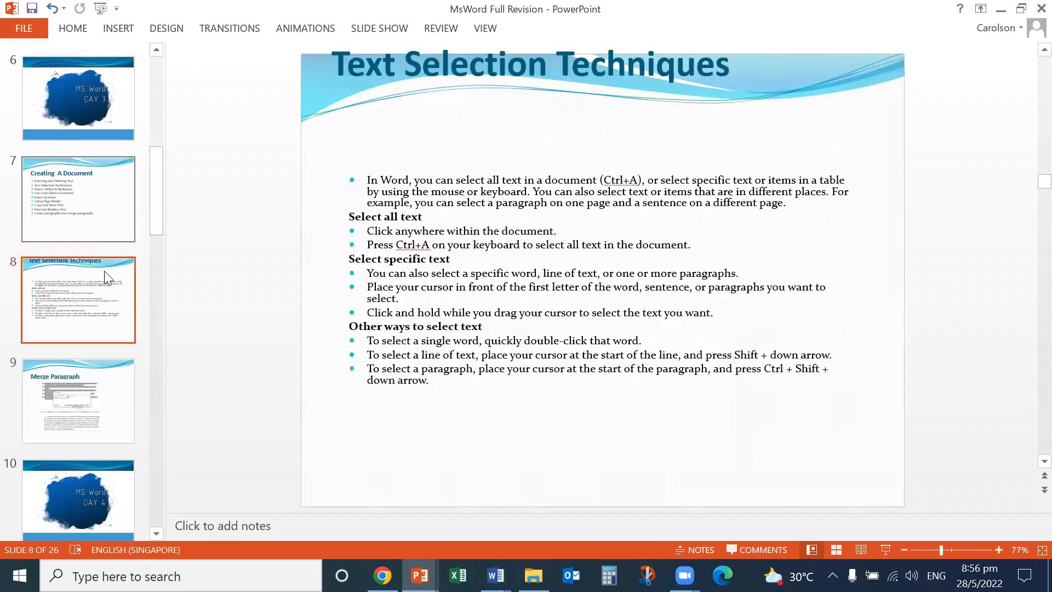
{"action": "left_click", "coordinate": [97, 406]}
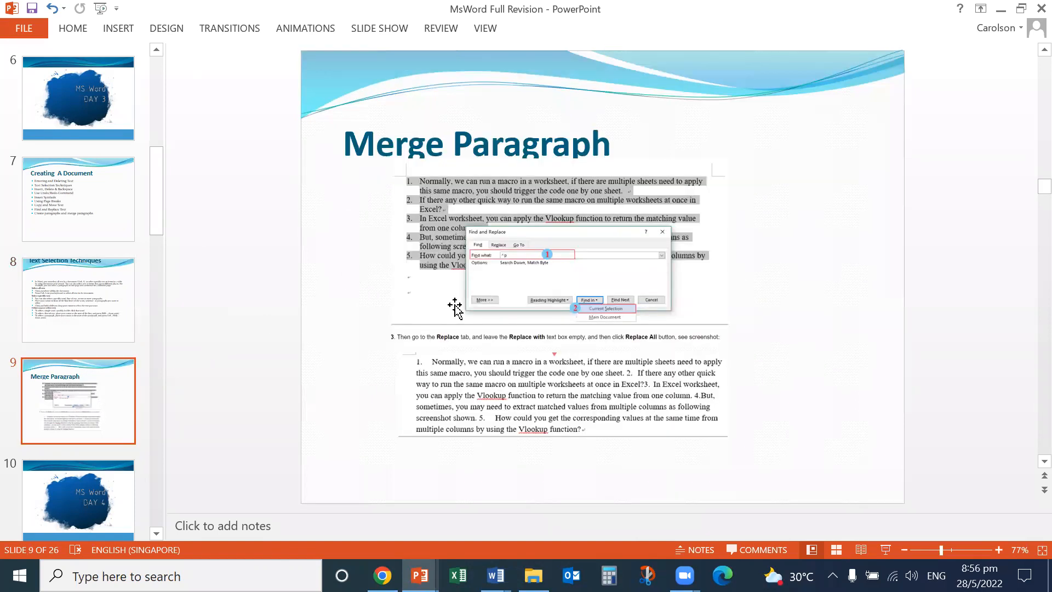
{"action": "left_click", "coordinate": [494, 575]}
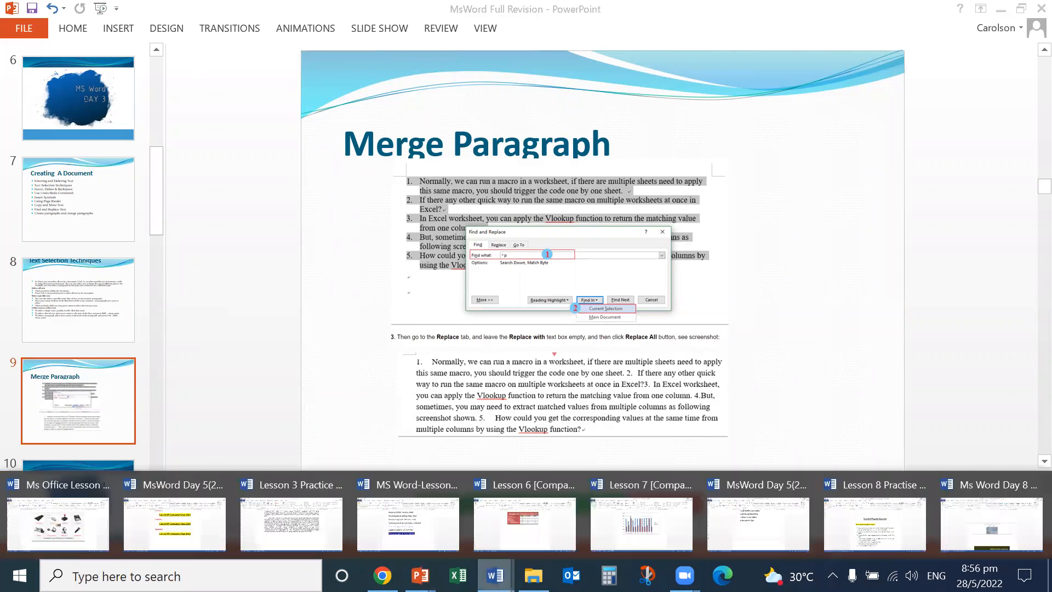
{"action": "left_click", "coordinate": [337, 520]}
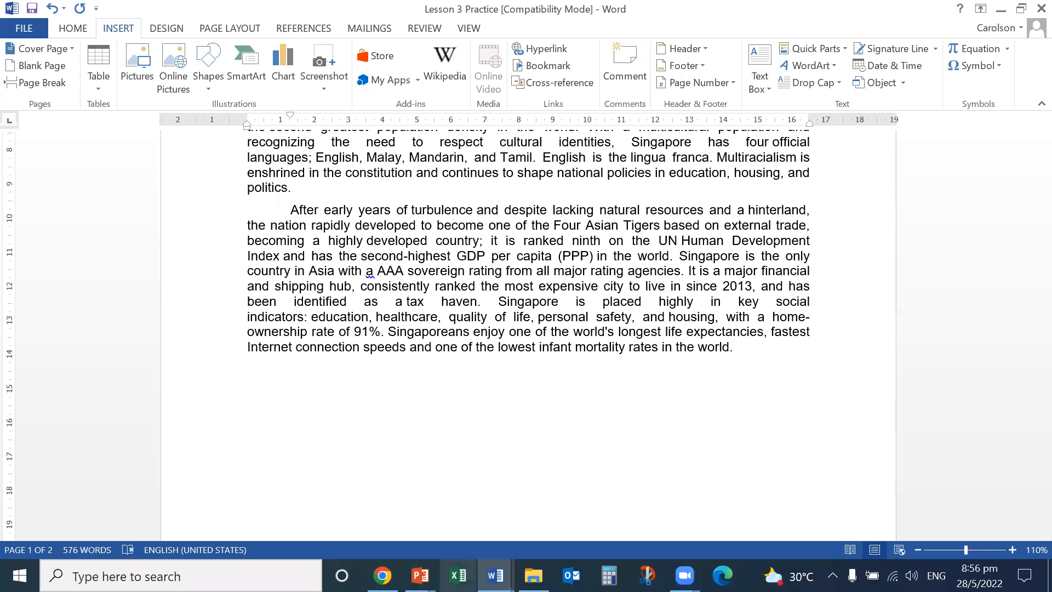
Look through the MS Word-Lesson 4 Practise document and the Lesson 6 table, and return to the Lesson 3 Practice document.
{"action": "mouse_move", "coordinate": [494, 575]}
{"action": "left_click", "coordinate": [442, 540]}
{"action": "scroll", "coordinate": [525, 403], "scroll_direction": "down", "scroll_amount": 3}
{"action": "scroll", "coordinate": [515, 335], "scroll_direction": "down", "scroll_amount": 10}
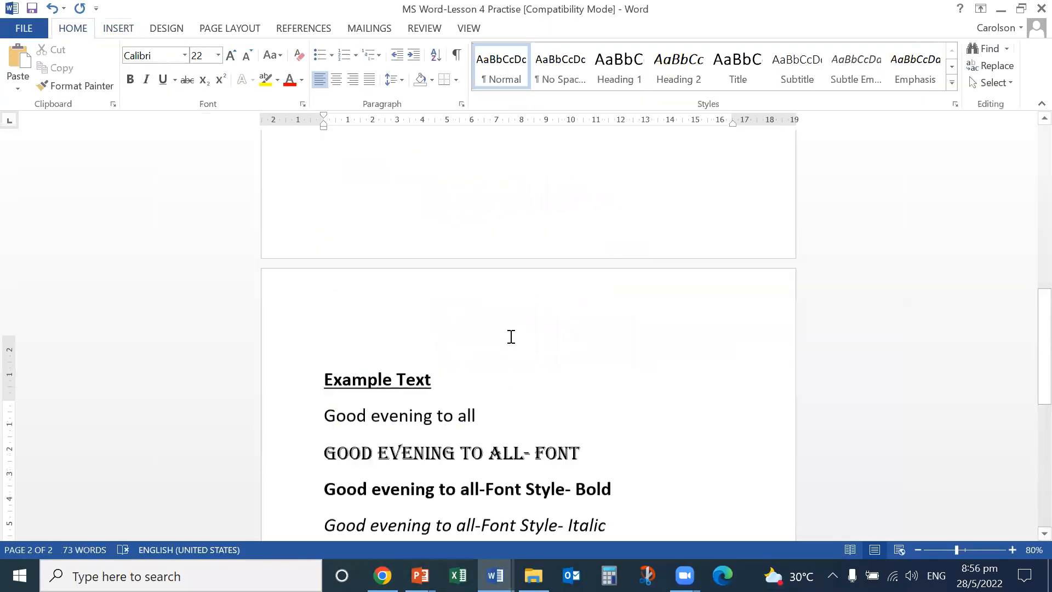
{"action": "scroll", "coordinate": [511, 374], "scroll_direction": "up", "scroll_amount": 4}
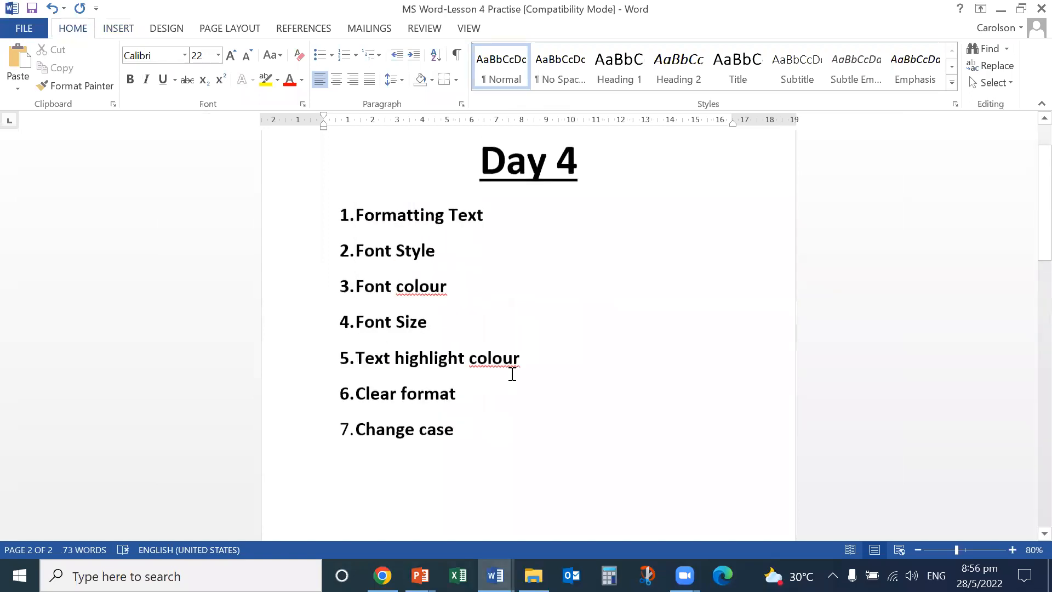
{"action": "scroll", "coordinate": [512, 374], "scroll_direction": "down", "scroll_amount": 12}
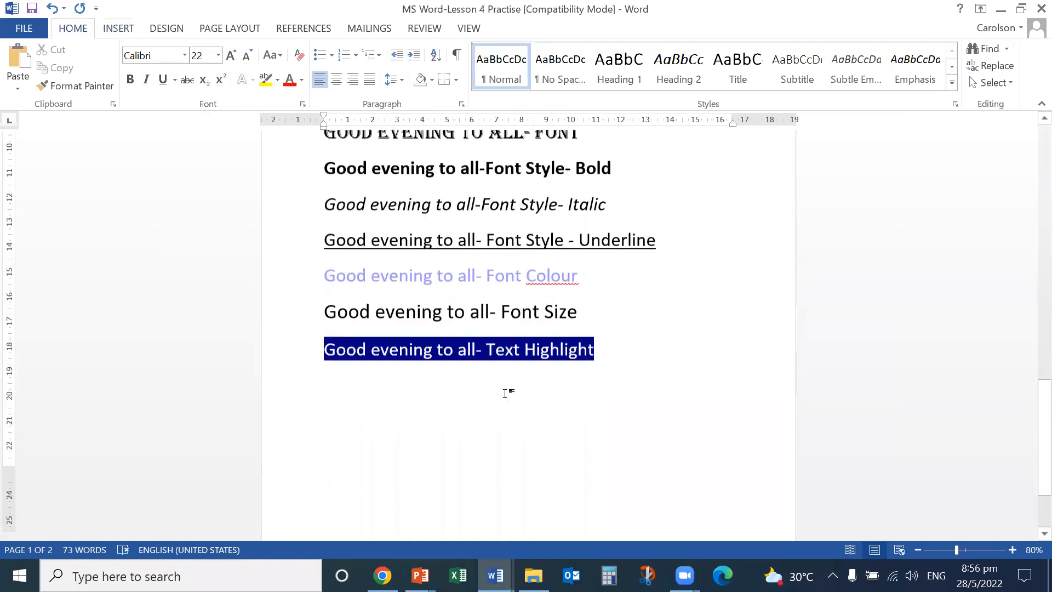
{"action": "left_click", "coordinate": [494, 575]}
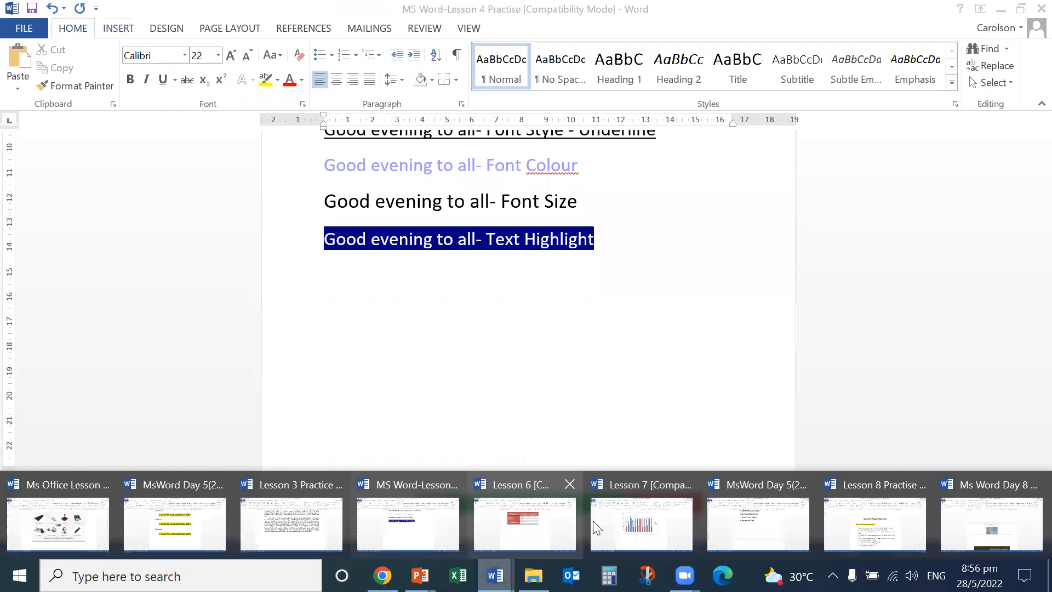
{"action": "left_click", "coordinate": [525, 520]}
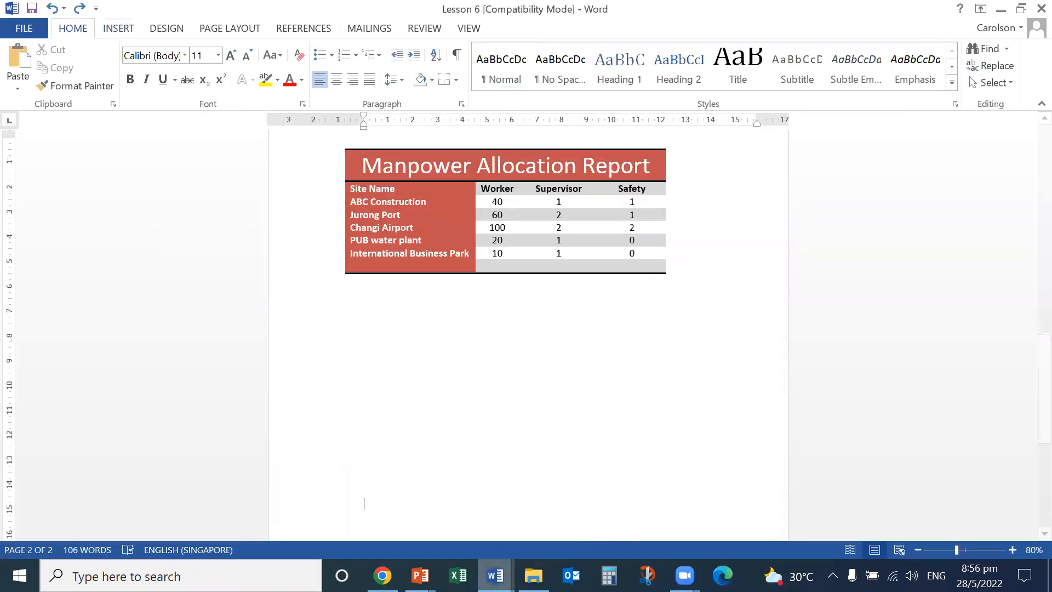
{"action": "left_click", "coordinate": [494, 575]}
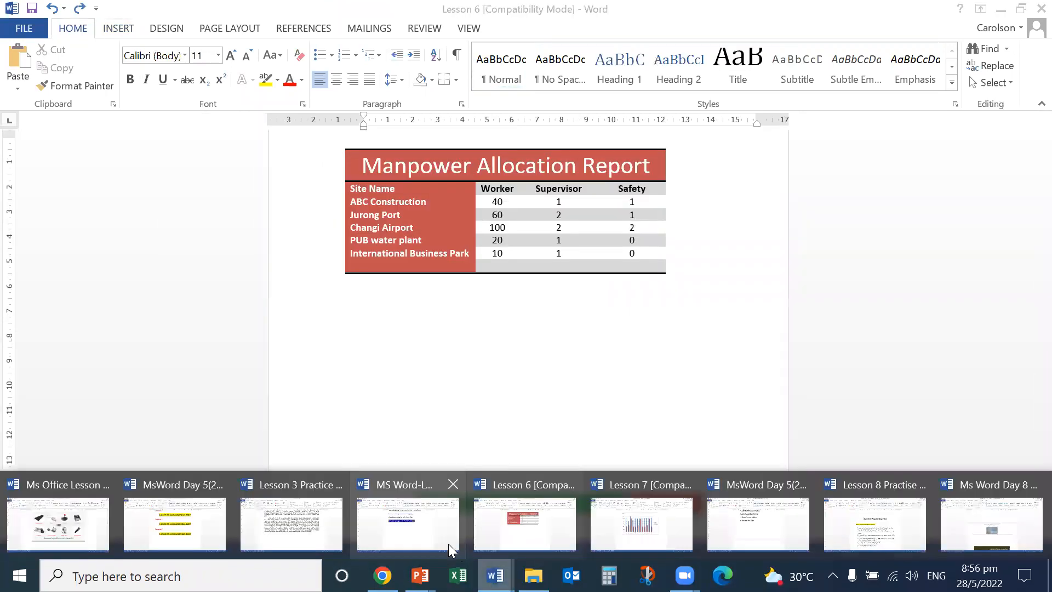
{"action": "left_click", "coordinate": [323, 526]}
Select lettered sentences a to g and set up Find and Replace to find ^p and replace it with nothing.
{"action": "scroll", "coordinate": [540, 372], "scroll_direction": "down", "scroll_amount": 10}
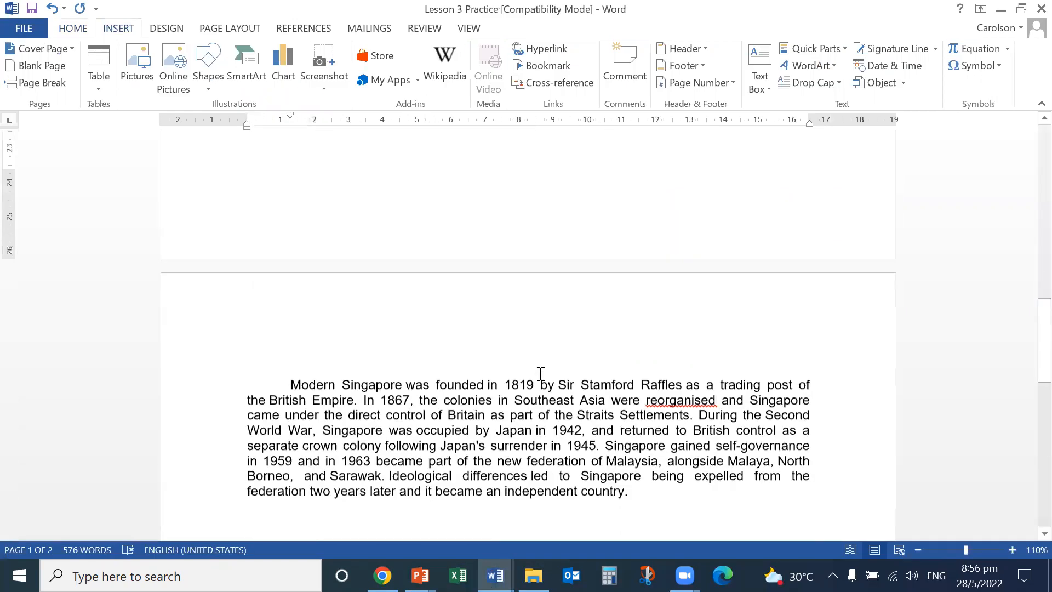
{"action": "scroll", "coordinate": [541, 374], "scroll_direction": "down", "scroll_amount": 4}
{"action": "scroll", "coordinate": [537, 370], "scroll_direction": "up", "scroll_amount": 2}
{"action": "left_click_drag", "start_coordinate": [284, 208], "coordinate": [634, 381]}
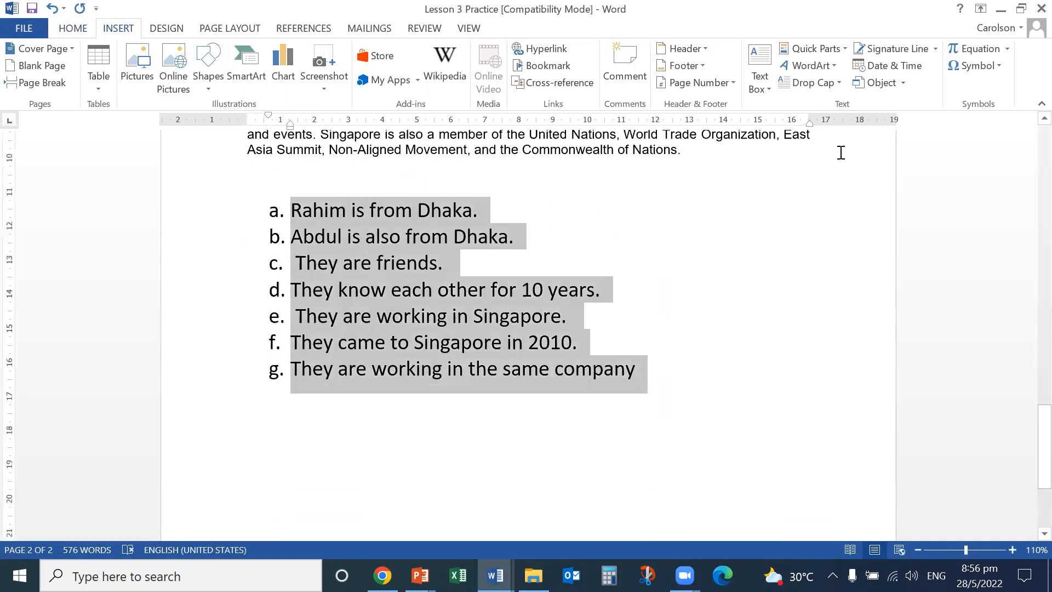
{"action": "left_click", "coordinate": [83, 28]}
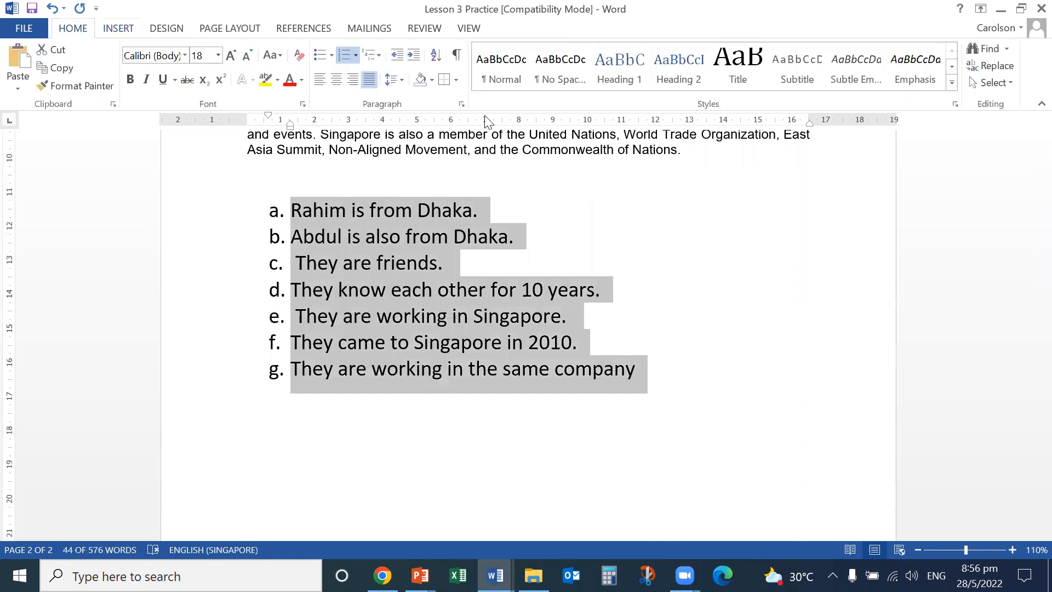
{"action": "left_click", "coordinate": [993, 66]}
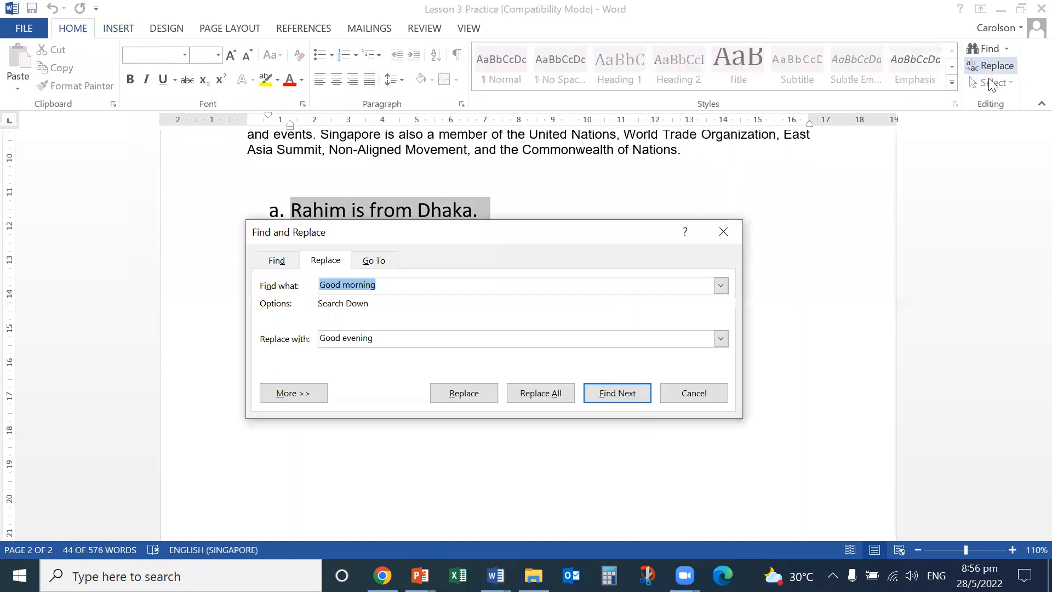
{"action": "left_click", "coordinate": [279, 260]}
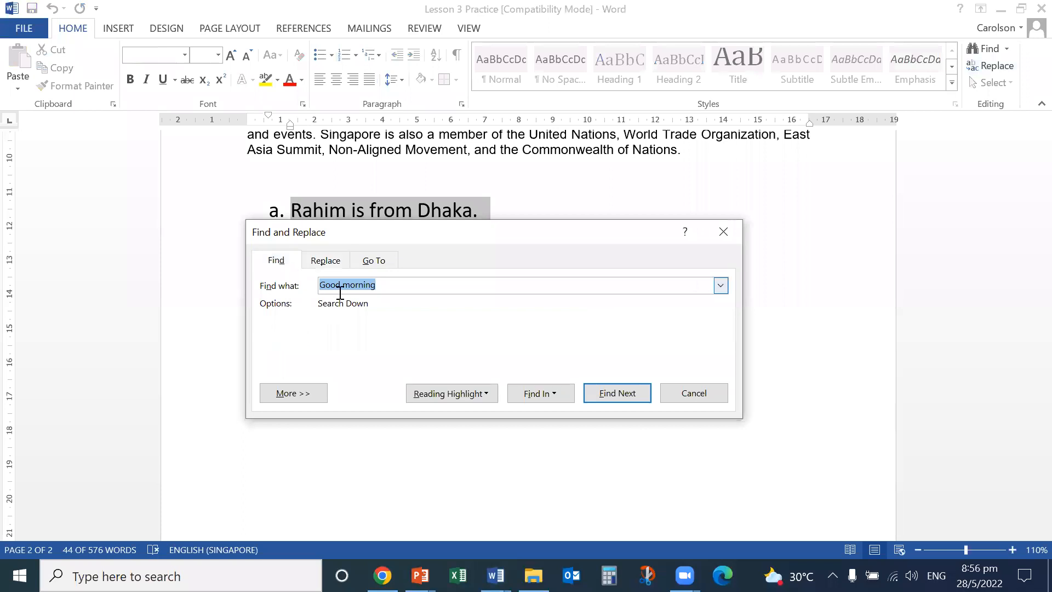
{"action": "left_click", "coordinate": [326, 261]}
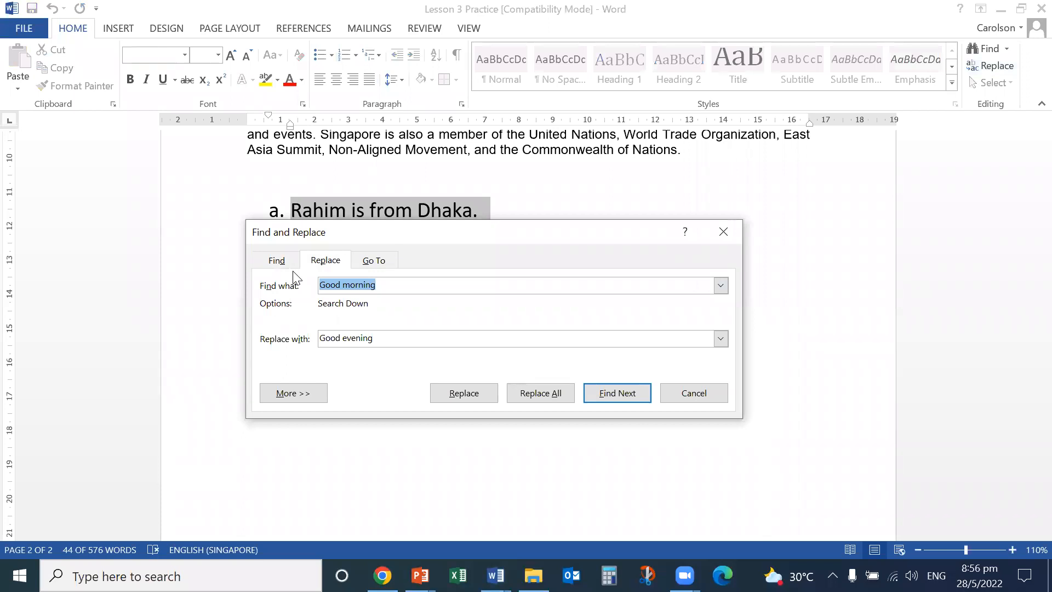
{"action": "type", "text": "^p"}
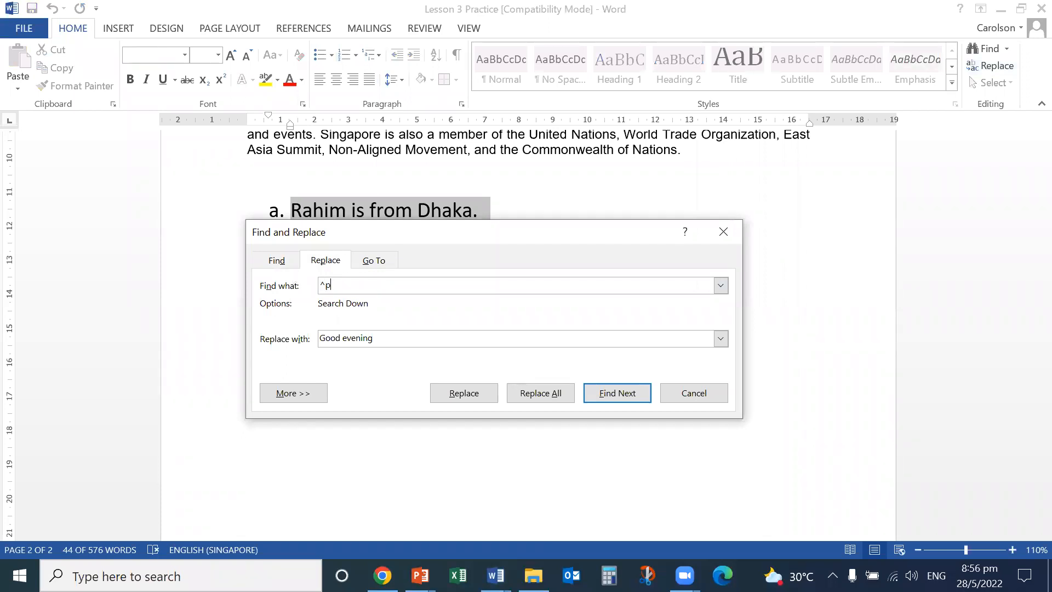
{"action": "left_click", "coordinate": [391, 334]}
{"action": "key", "text": "BackSpace"}
Replace all paragraph marks in the selection and the rest of the document, close Find and Replace, and undo the replacement.
{"action": "left_click", "coordinate": [534, 396]}
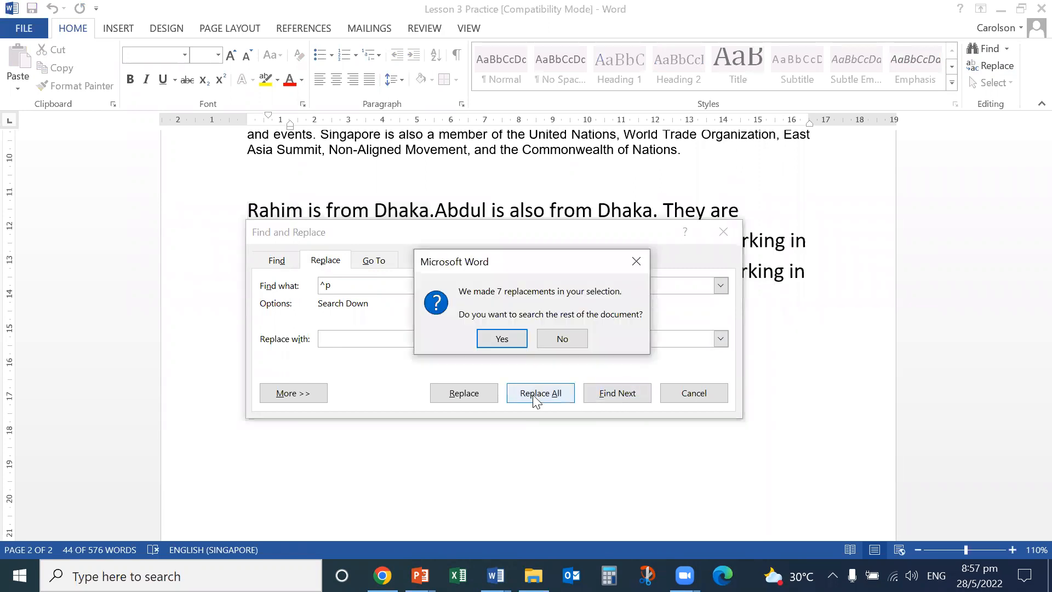
{"action": "left_click", "coordinate": [509, 344]}
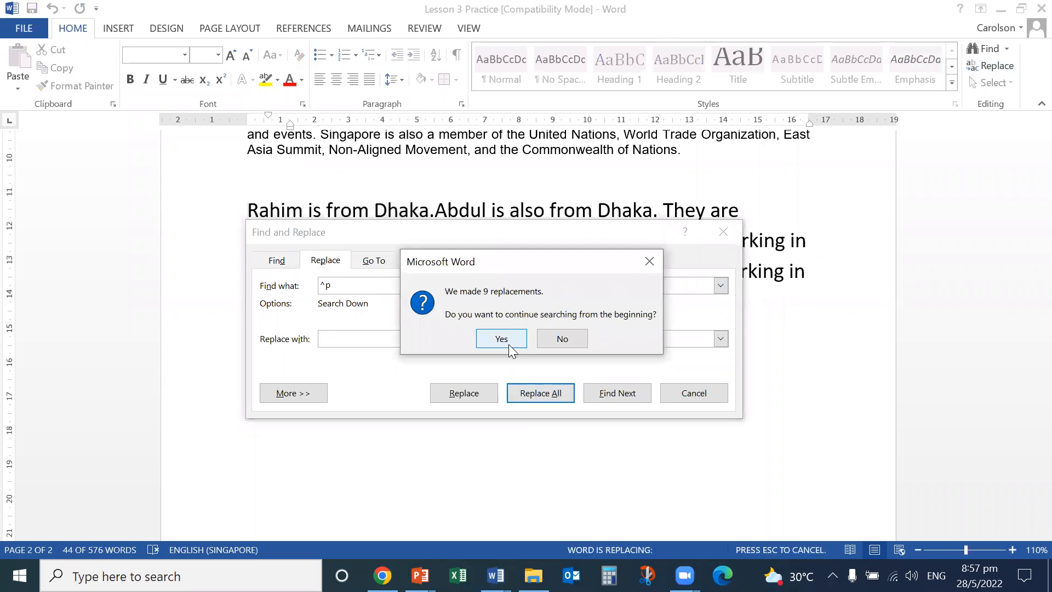
{"action": "left_click", "coordinate": [509, 344]}
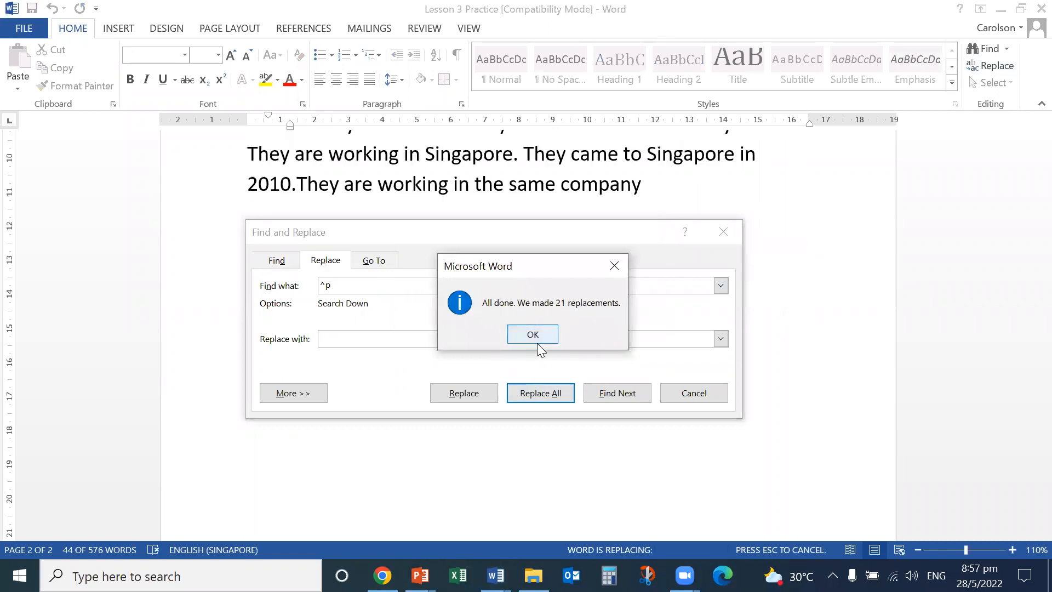
{"action": "left_click", "coordinate": [537, 343]}
{"action": "left_click", "coordinate": [684, 391]}
{"action": "scroll", "coordinate": [685, 390], "scroll_direction": "up", "scroll_amount": 3}
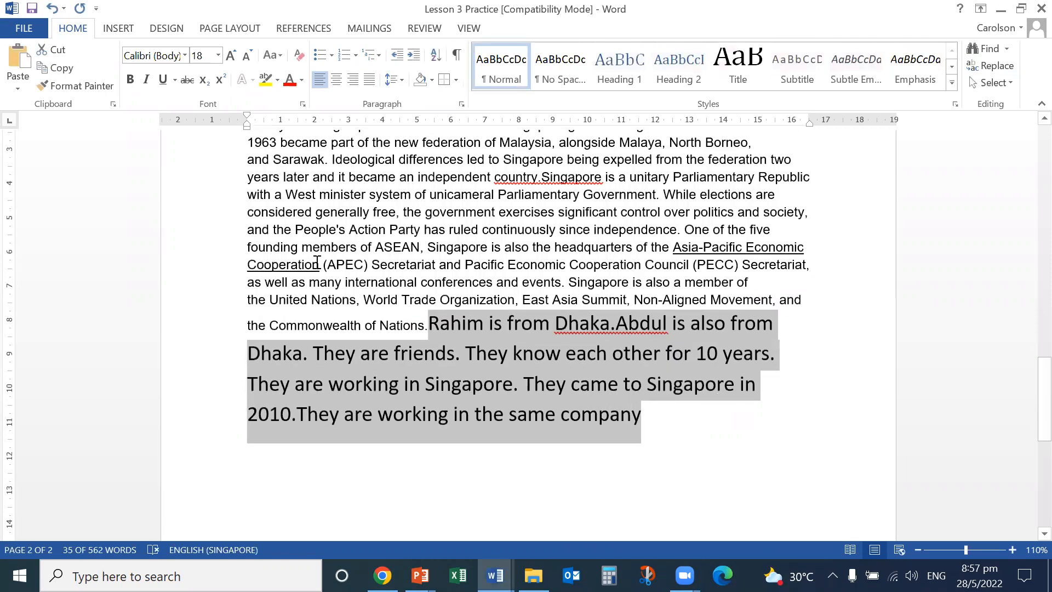
{"action": "left_click", "coordinate": [56, 10]}
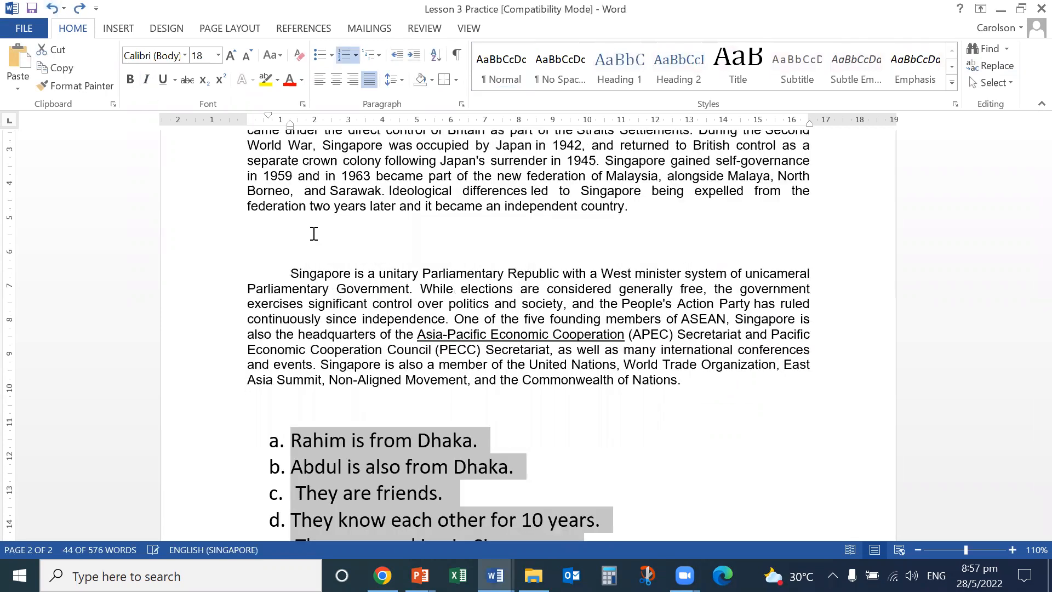
Reselect sentences a to g, merge them by replacing all ^p with nothing without searching from the beginning, and undo the merge.
{"action": "left_click", "coordinate": [709, 428]}
{"action": "scroll", "coordinate": [709, 429], "scroll_direction": "down", "scroll_amount": 3}
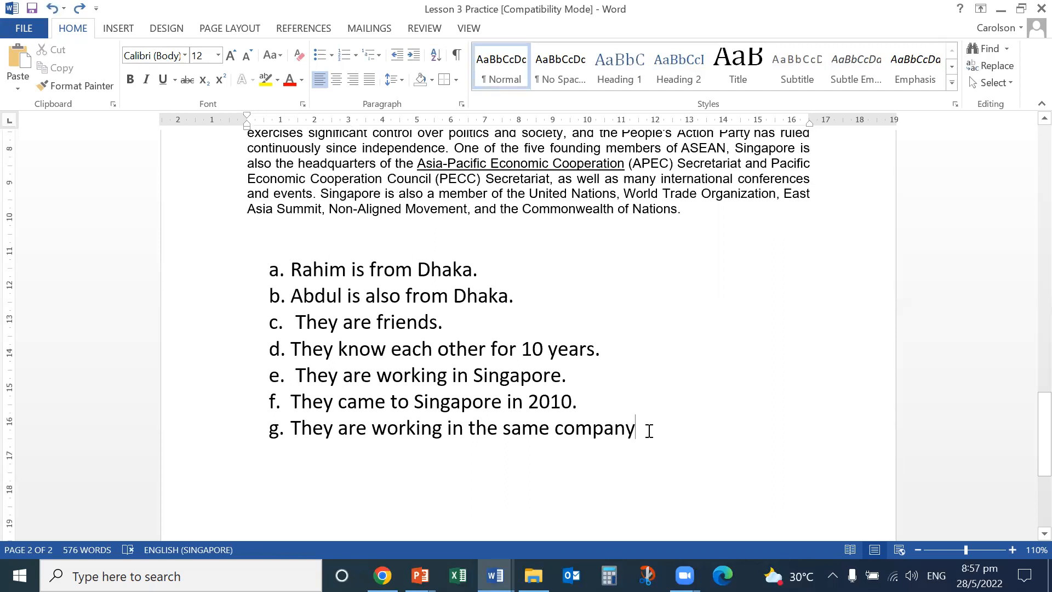
{"action": "left_click_drag", "start_coordinate": [649, 430], "coordinate": [310, 275]}
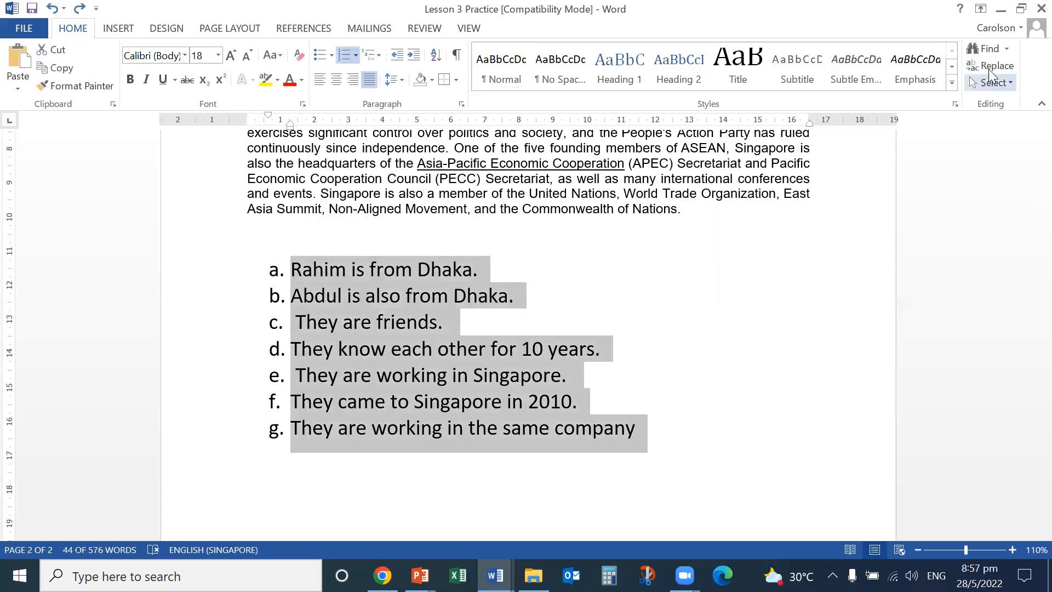
{"action": "left_click", "coordinate": [989, 67]}
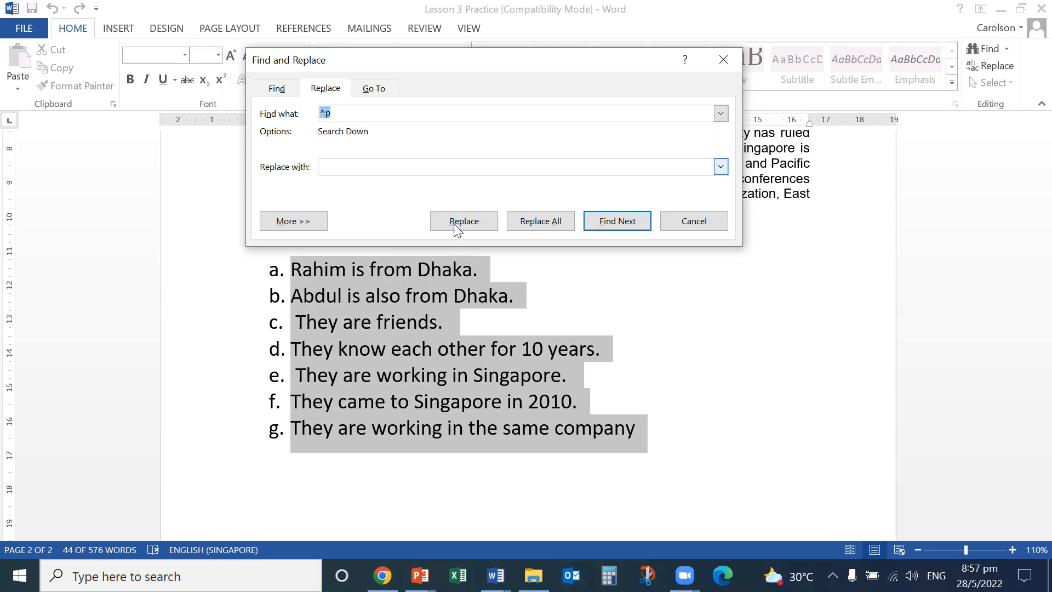
{"action": "left_click", "coordinate": [482, 227]}
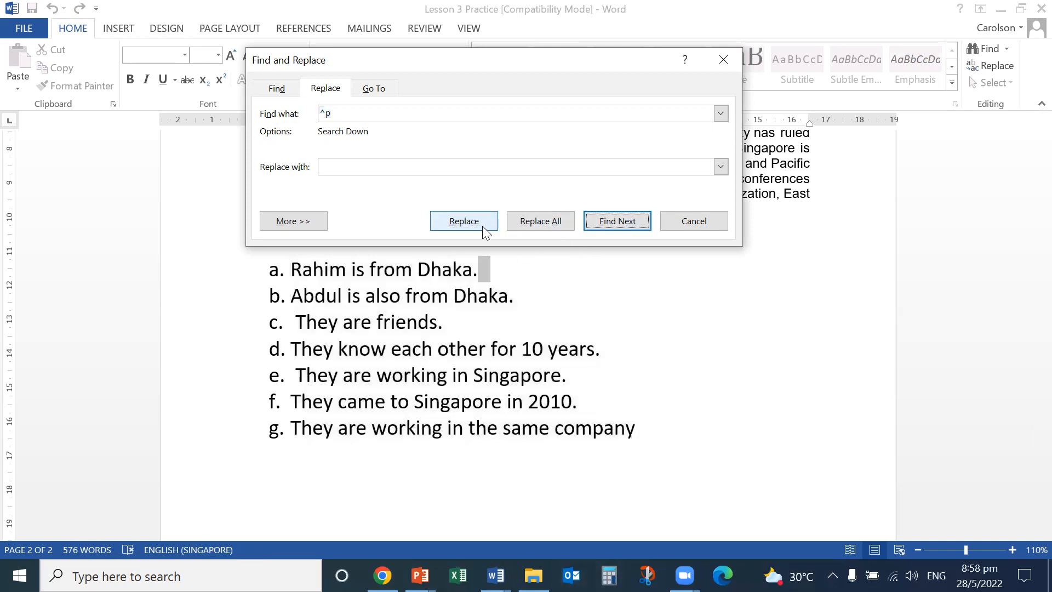
{"action": "left_click", "coordinate": [546, 224]}
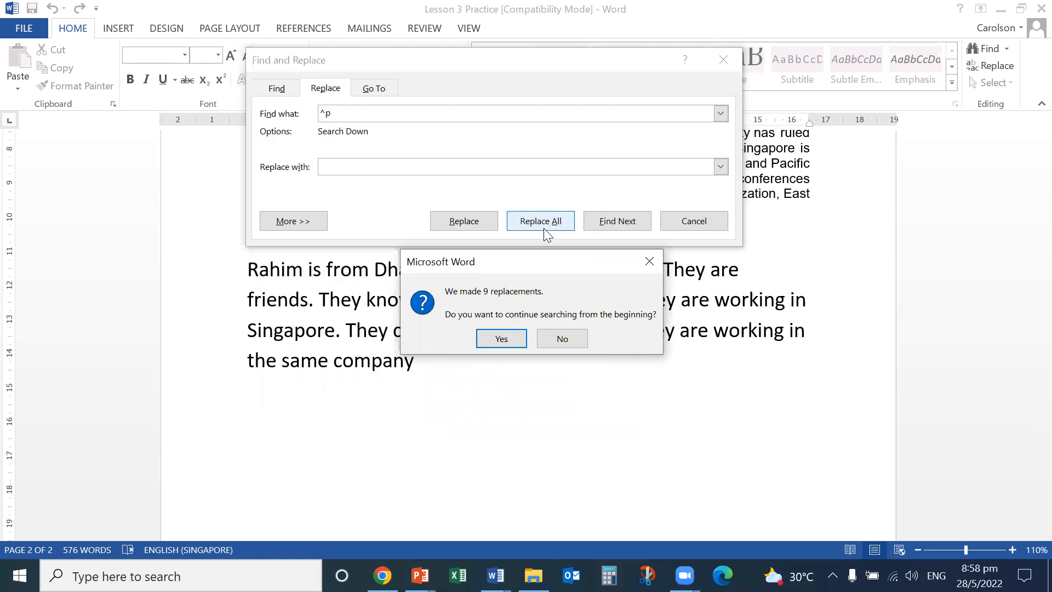
{"action": "left_click", "coordinate": [568, 336]}
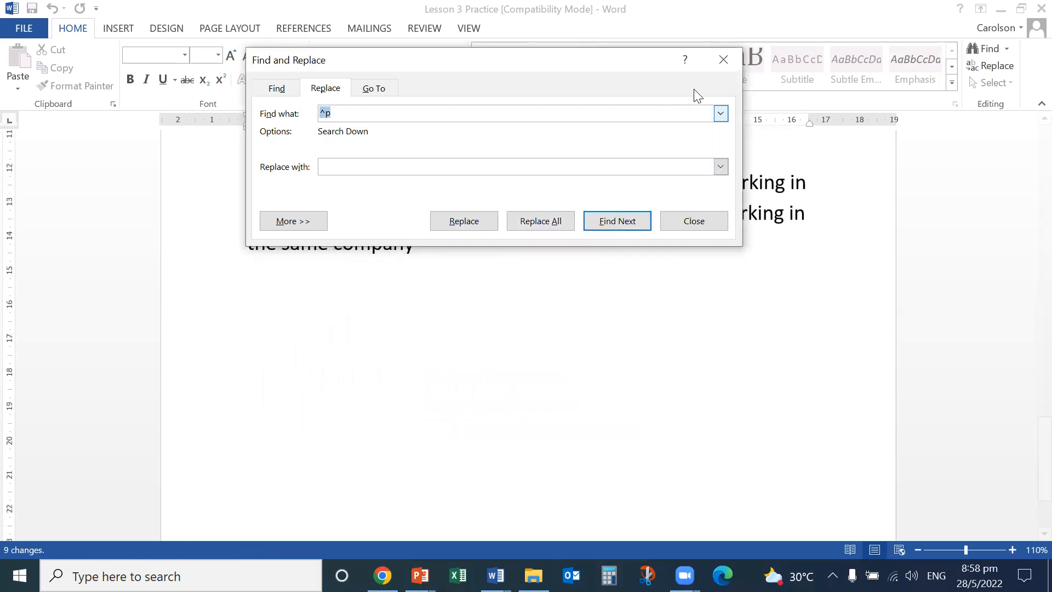
{"action": "left_click", "coordinate": [722, 59]}
{"action": "scroll", "coordinate": [422, 329], "scroll_direction": "up", "scroll_amount": 3}
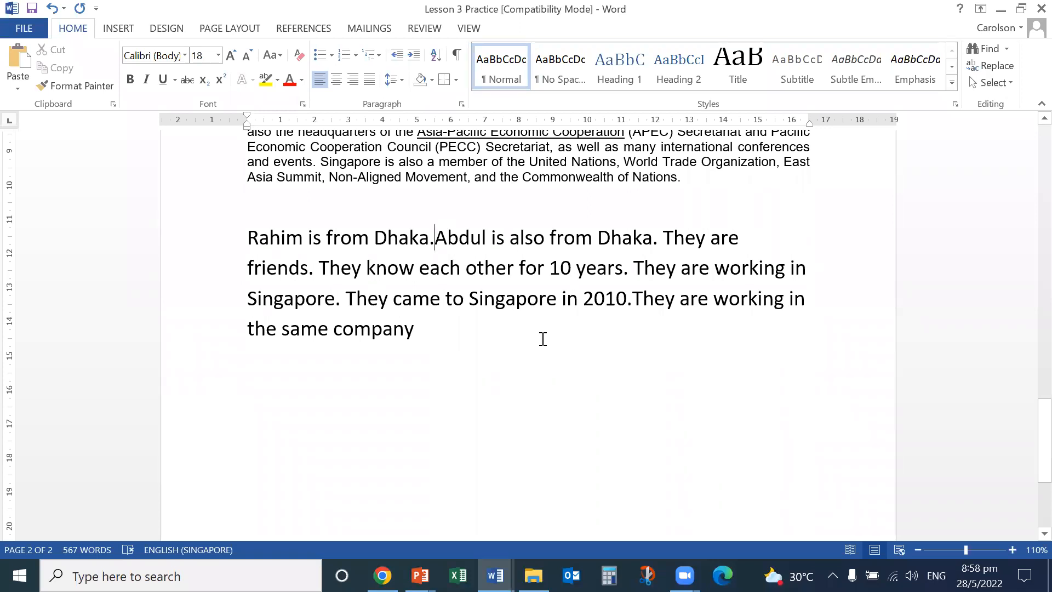
{"action": "left_click", "coordinate": [52, 9]}
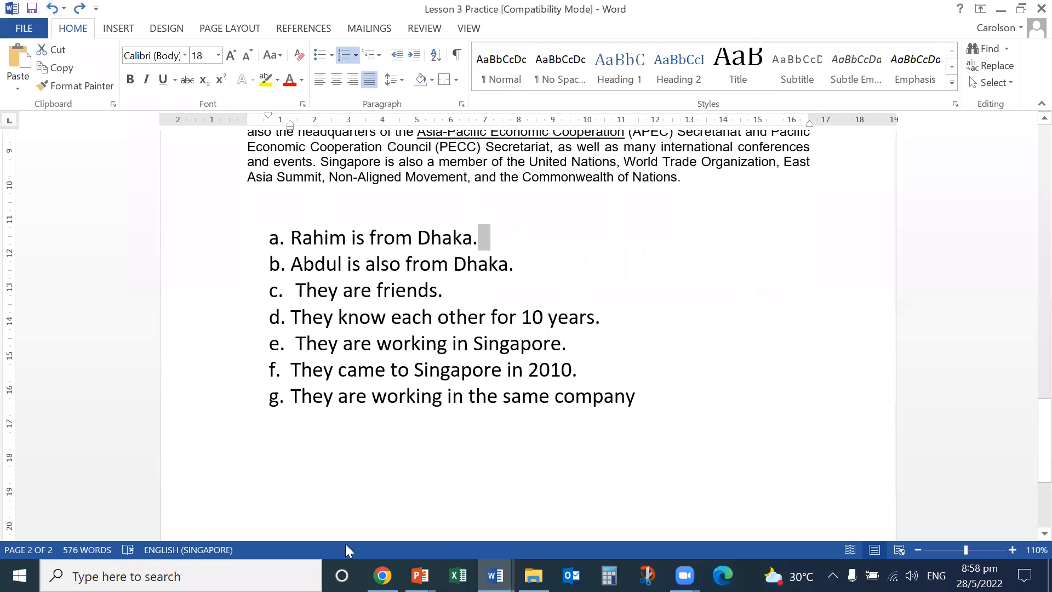
Switch to the MsWord Full Revision presentation in PowerPoint and view the MS Word DAY 4 and Formatting Text slides.
{"action": "left_click", "coordinate": [419, 575]}
{"action": "left_click", "coordinate": [352, 520]}
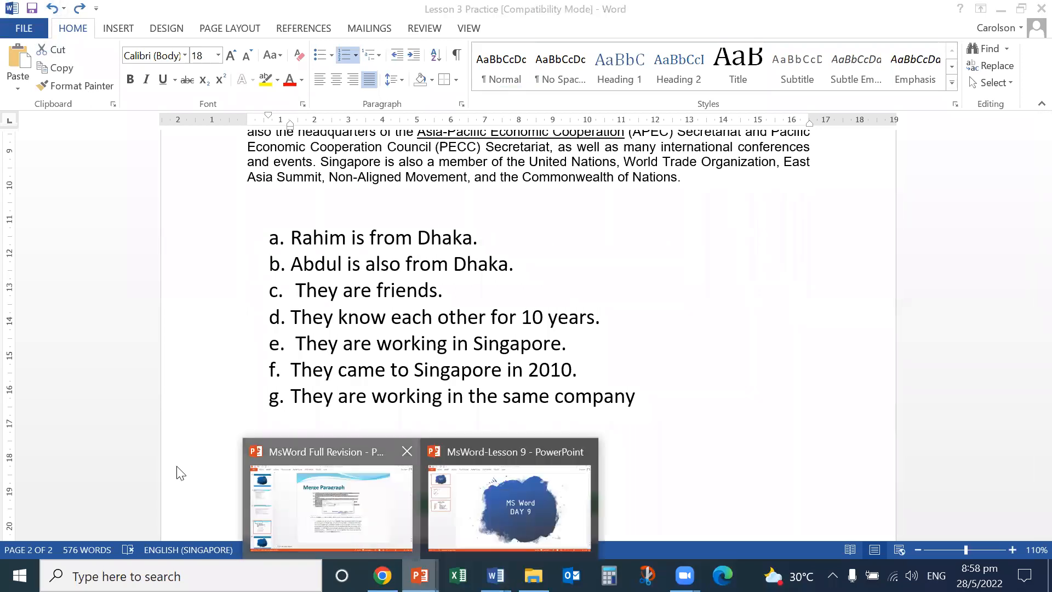
{"action": "scroll", "coordinate": [93, 460], "scroll_direction": "down", "scroll_amount": 1}
{"action": "left_click", "coordinate": [104, 421]}
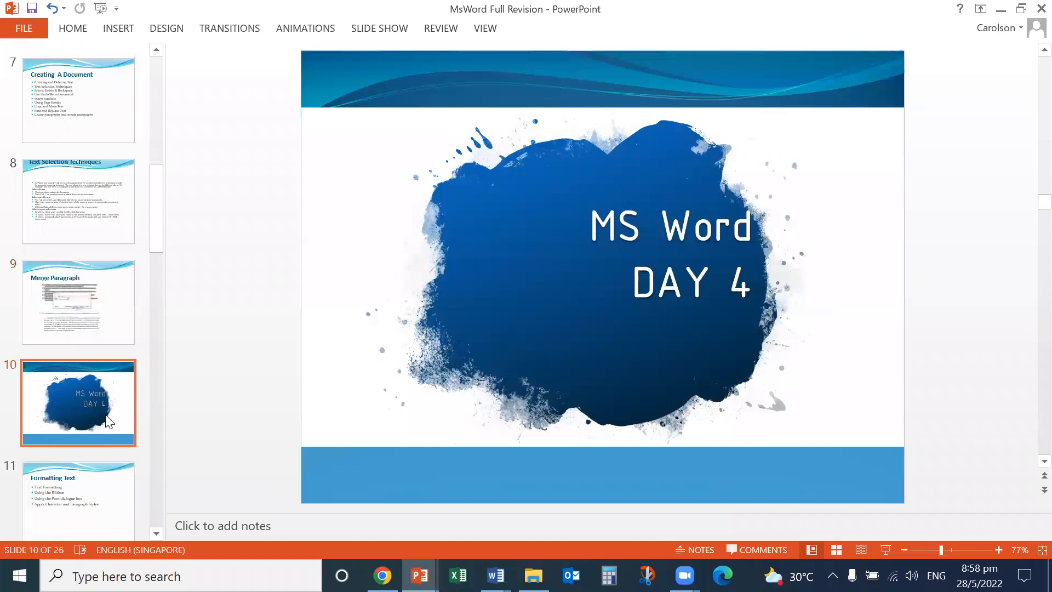
{"action": "scroll", "coordinate": [104, 424], "scroll_direction": "down", "scroll_amount": 2}
{"action": "left_click", "coordinate": [91, 332]}
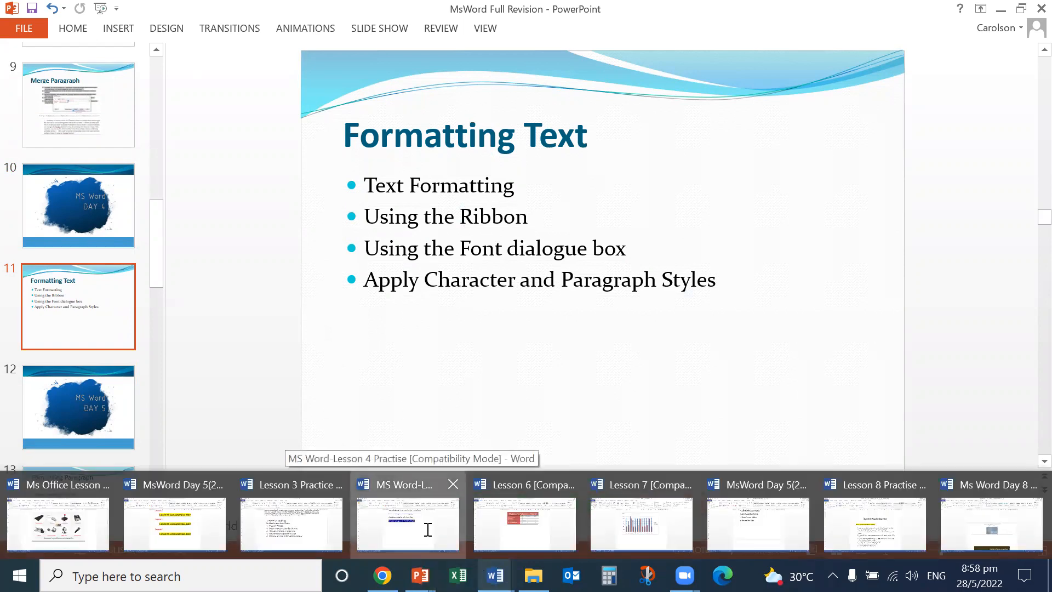
Switch to the MS Word-Lesson 4 Practise document in Word and review the Day 4 topic list and the Example Text lines.
{"action": "left_click", "coordinate": [426, 528]}
{"action": "scroll", "coordinate": [535, 387], "scroll_direction": "up", "scroll_amount": 3}
{"action": "scroll", "coordinate": [535, 389], "scroll_direction": "up", "scroll_amount": 15}
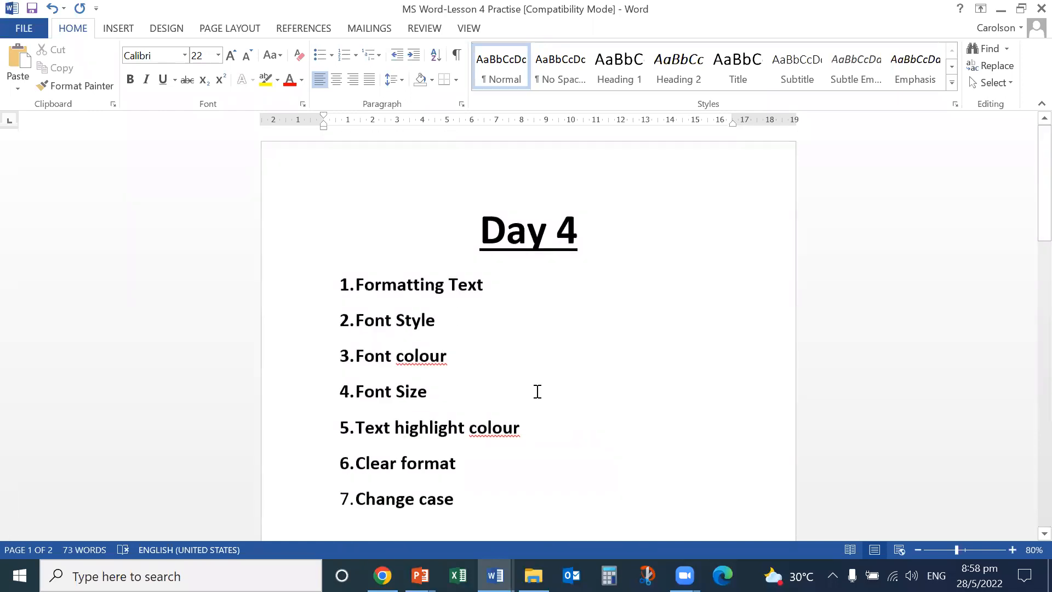
{"action": "scroll", "coordinate": [534, 388], "scroll_direction": "down", "scroll_amount": 15}
{"action": "scroll", "coordinate": [532, 397], "scroll_direction": "down", "scroll_amount": 2}
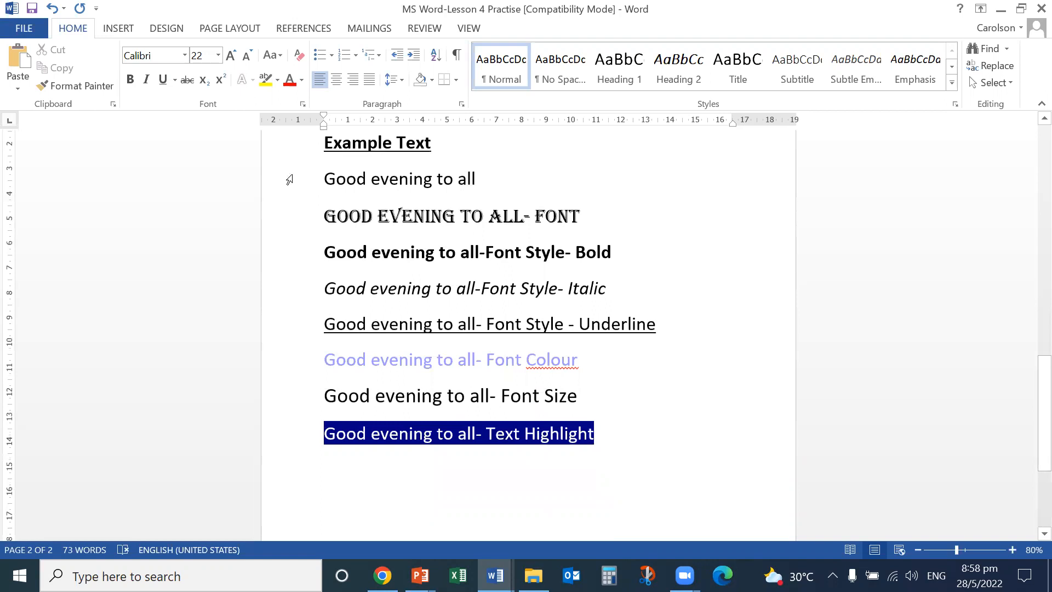
Select the plain "Good evening to all" line and the "Good evening to all- Font" line in turn to compare their fonts.
{"action": "left_click_drag", "start_coordinate": [322, 179], "coordinate": [469, 185]}
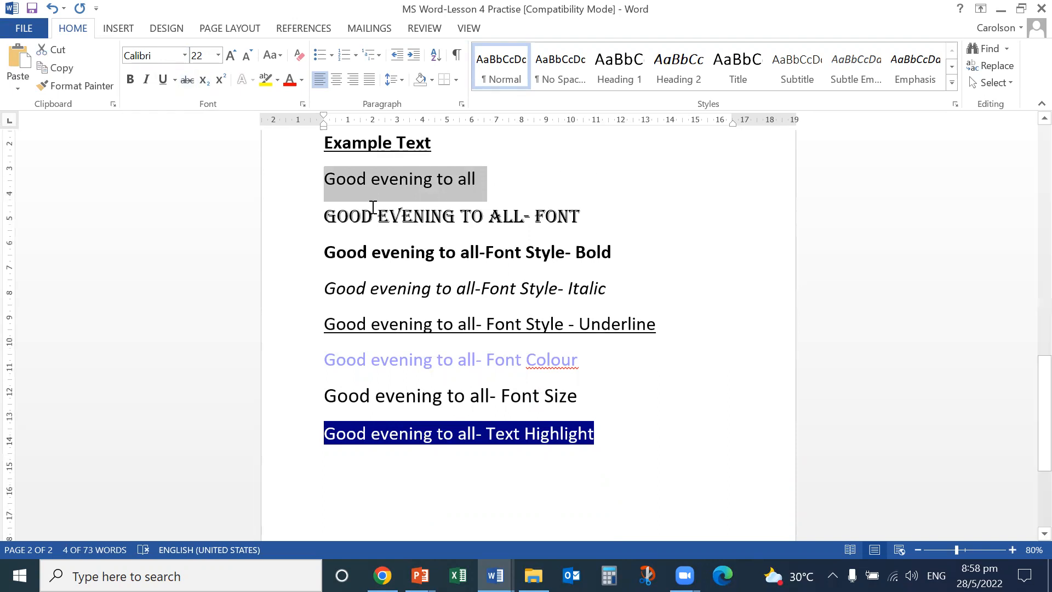
{"action": "key", "text": "Right"}
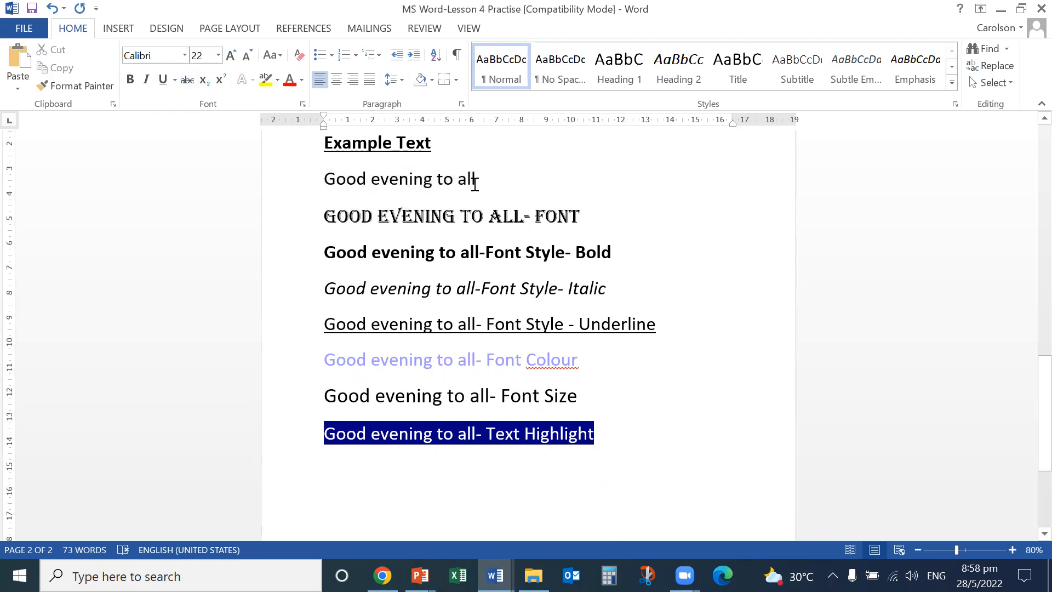
{"action": "left_click", "coordinate": [330, 216]}
{"action": "left_click_drag", "start_coordinate": [330, 216], "coordinate": [523, 220]}
{"action": "left_click_drag", "start_coordinate": [601, 216], "coordinate": [275, 204]}
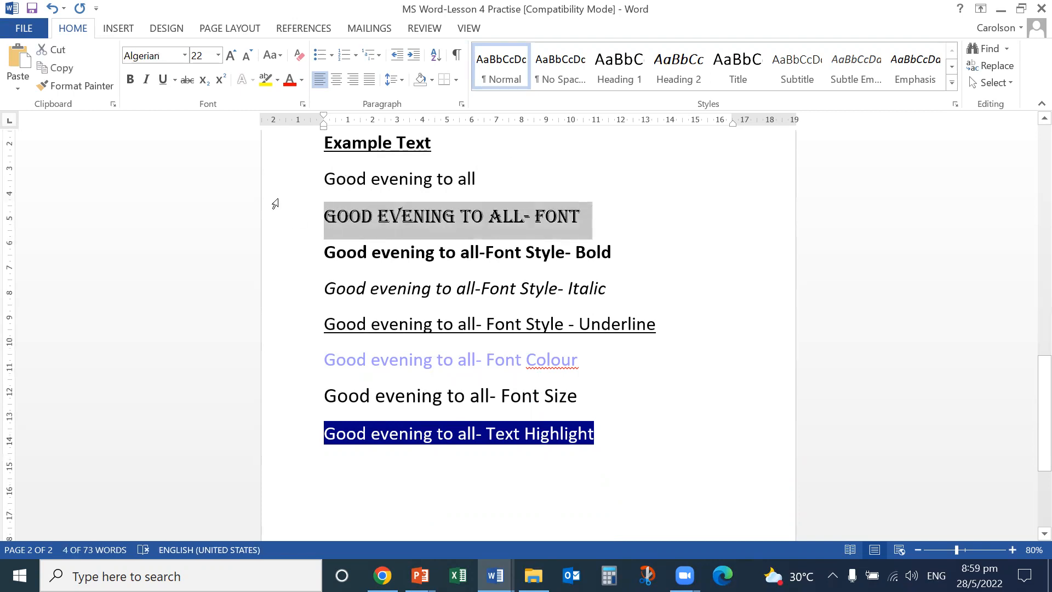
Change the font of the selected "Good evening to all- Font" line to Arial Black.
{"action": "left_click", "coordinate": [184, 55]}
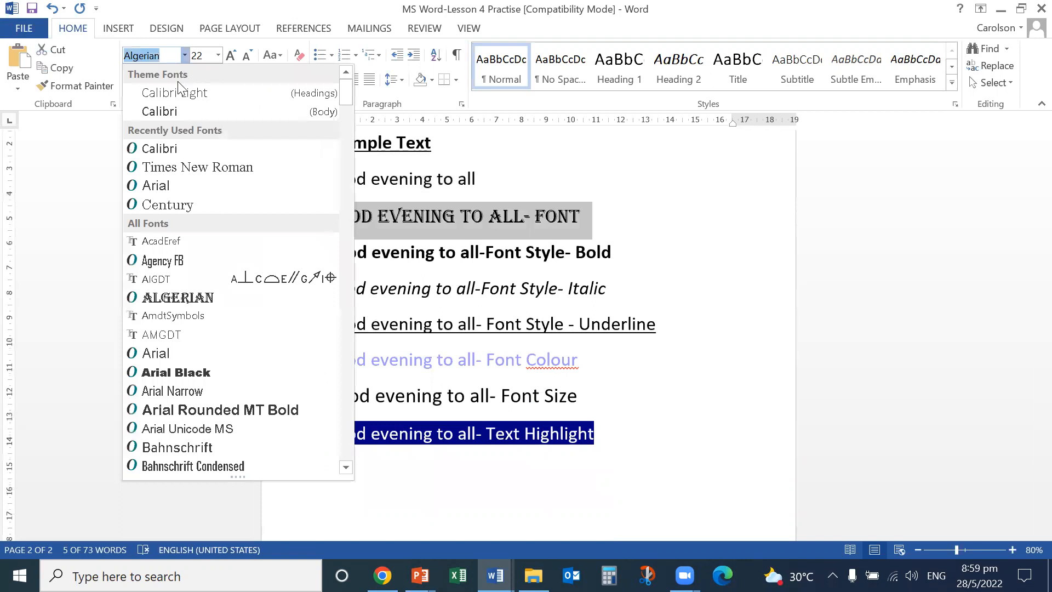
{"action": "left_click", "coordinate": [191, 378]}
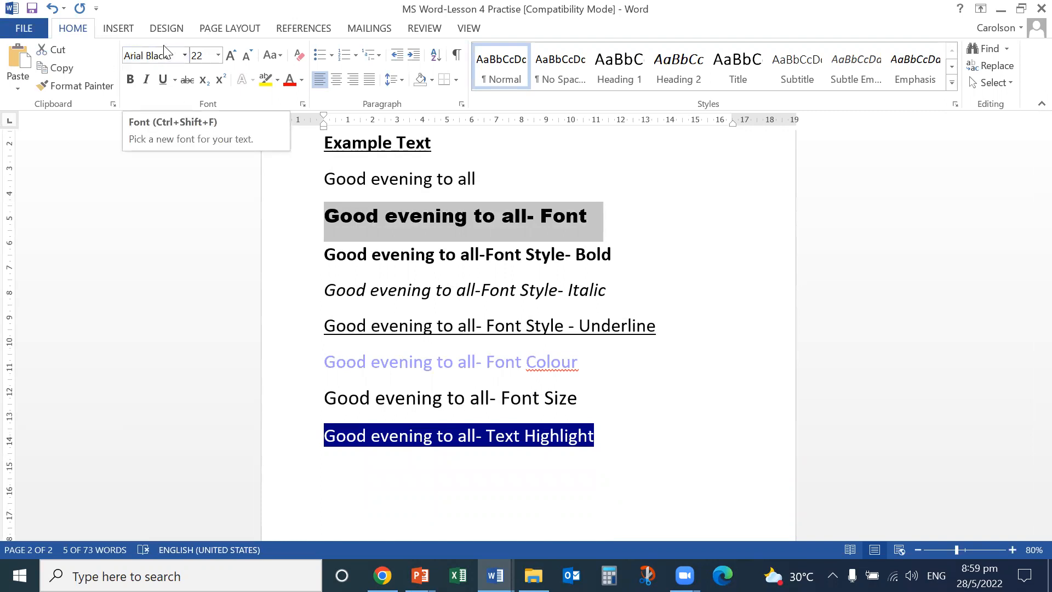
Toggle bold off and back on twice for the "Good evening to all-Font Style- Bold" line.
{"action": "left_click_drag", "start_coordinate": [327, 254], "coordinate": [612, 255]}
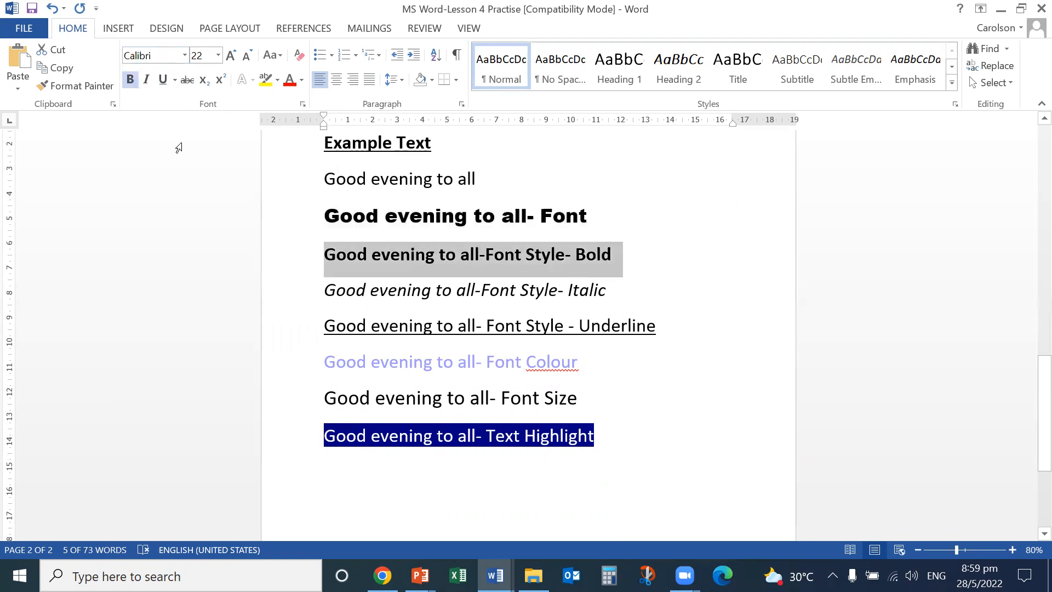
{"action": "left_click", "coordinate": [129, 82]}
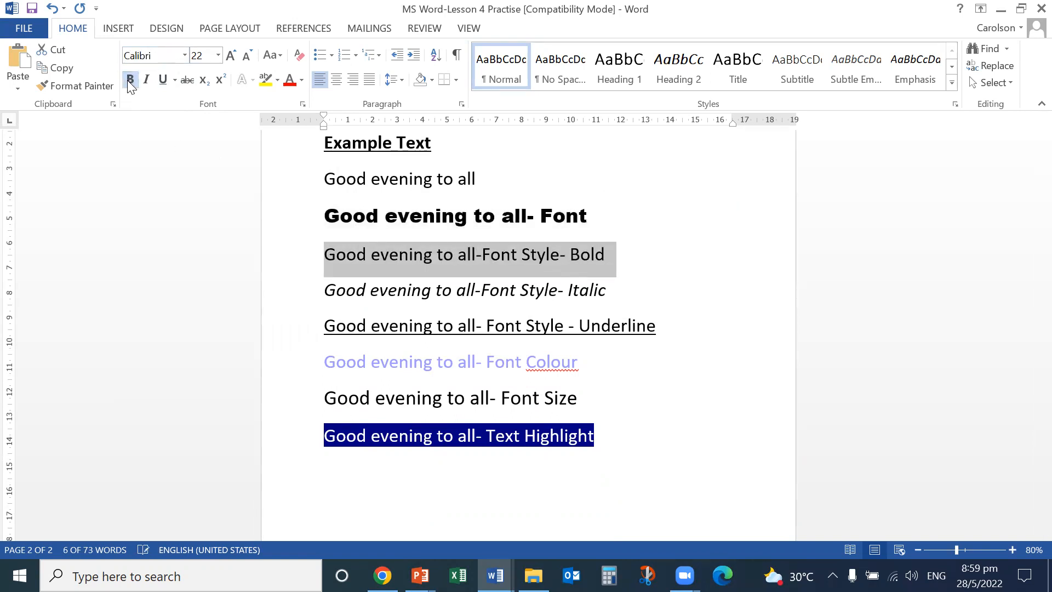
{"action": "left_click", "coordinate": [129, 82]}
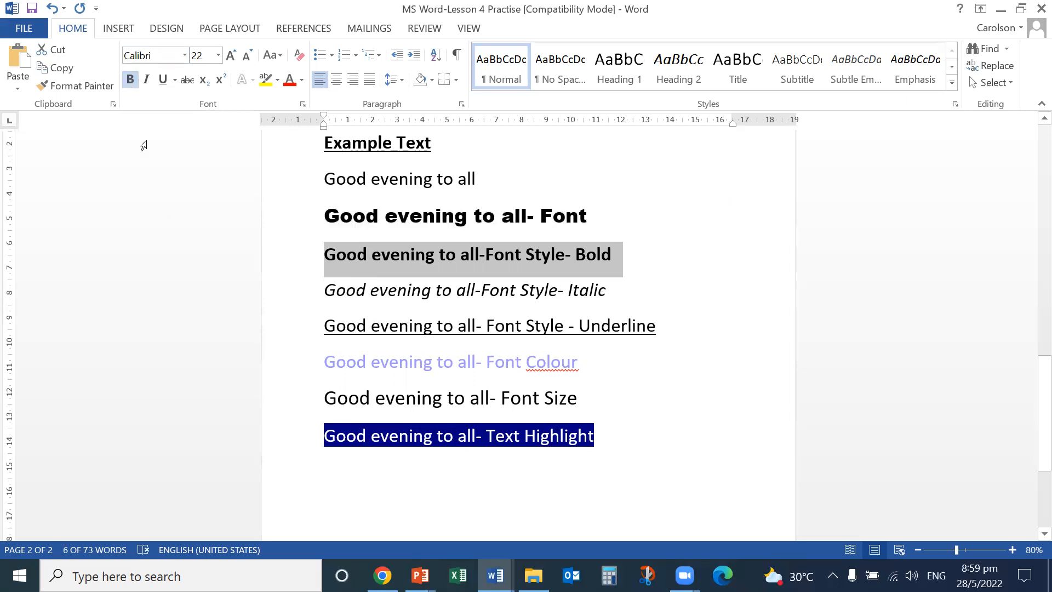
{"action": "left_click", "coordinate": [131, 83]}
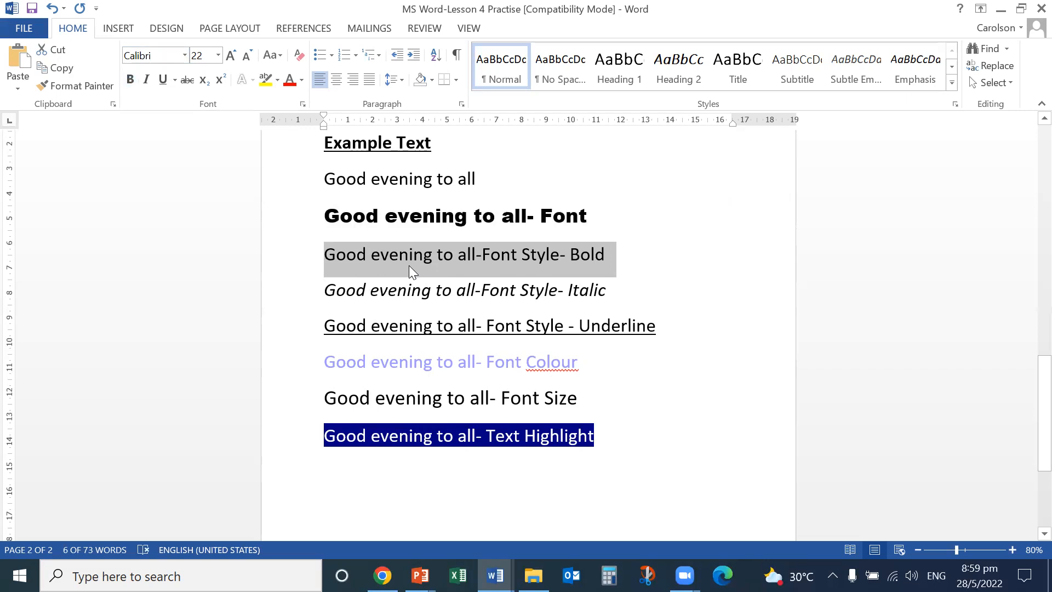
{"action": "left_click", "coordinate": [132, 81]}
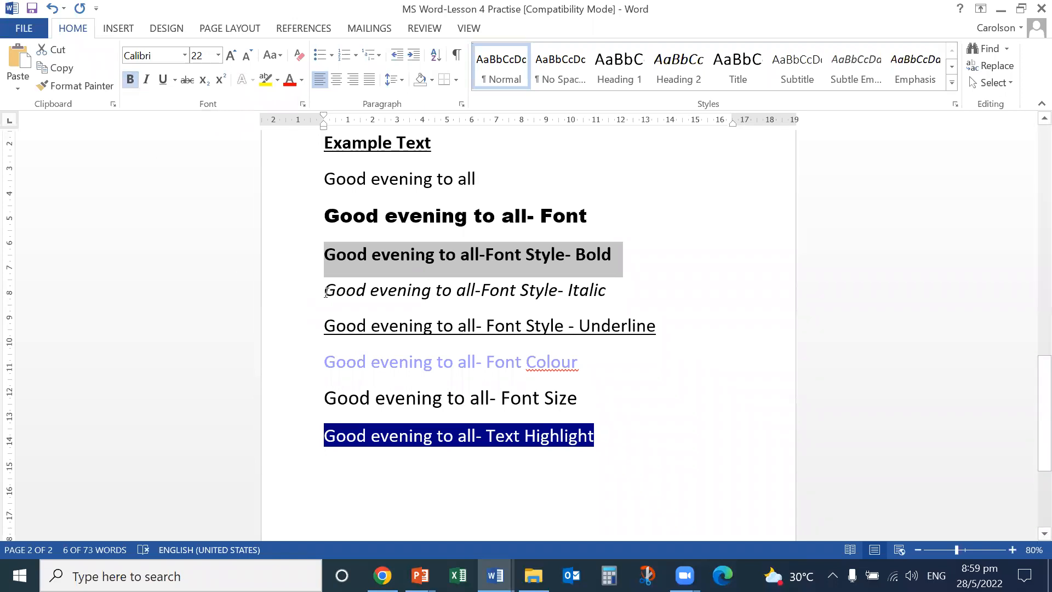
Remove italics from the "Good evening to all-Font Style- Italic" line, reapply them, and deselect the text.
{"action": "left_click_drag", "start_coordinate": [322, 290], "coordinate": [623, 282]}
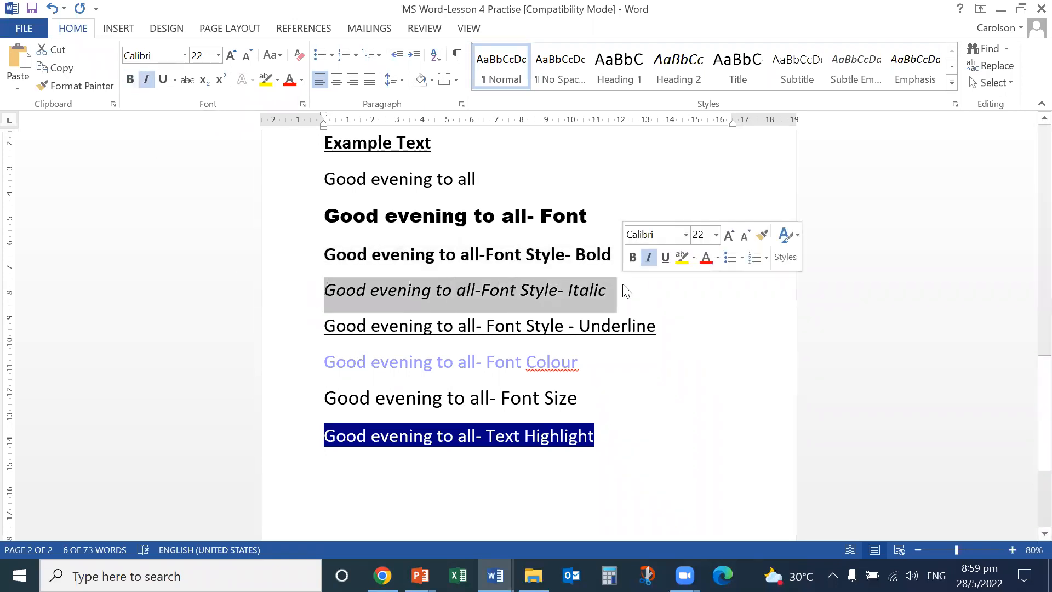
{"action": "left_click", "coordinate": [146, 80]}
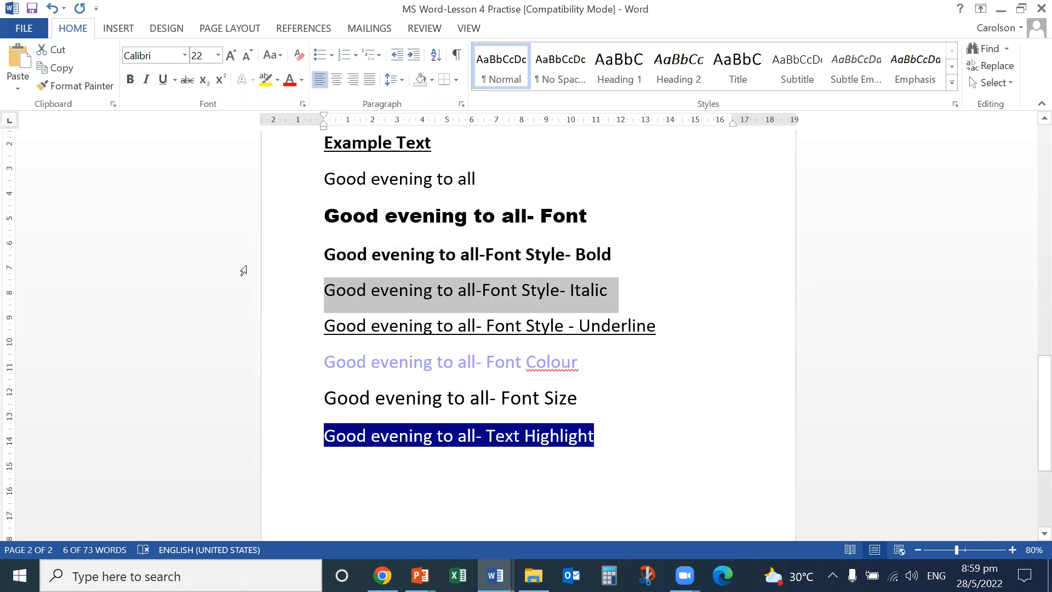
{"action": "left_click", "coordinate": [146, 82]}
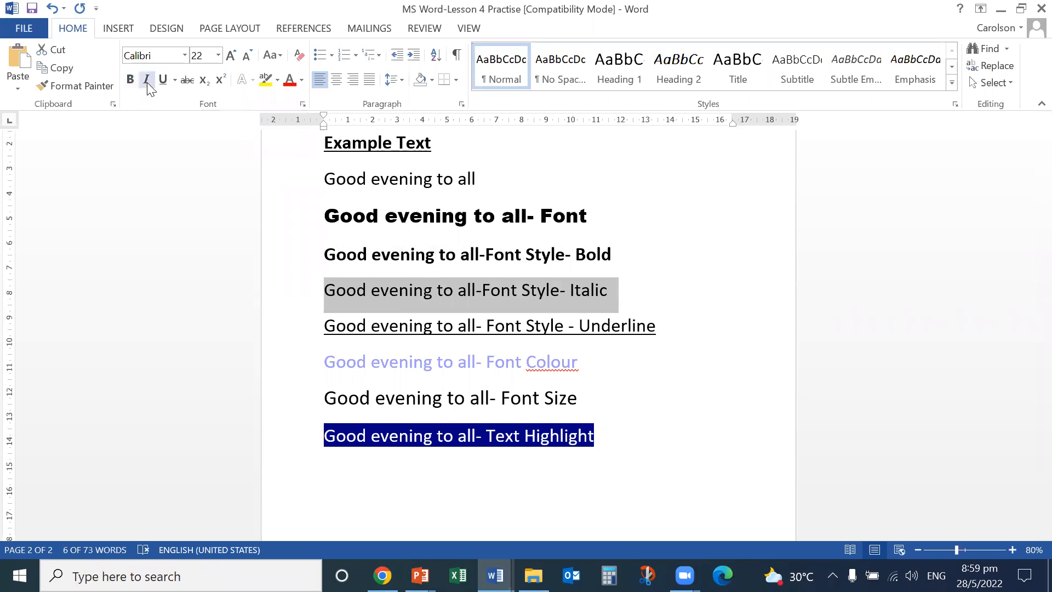
{"action": "left_click", "coordinate": [758, 313]}
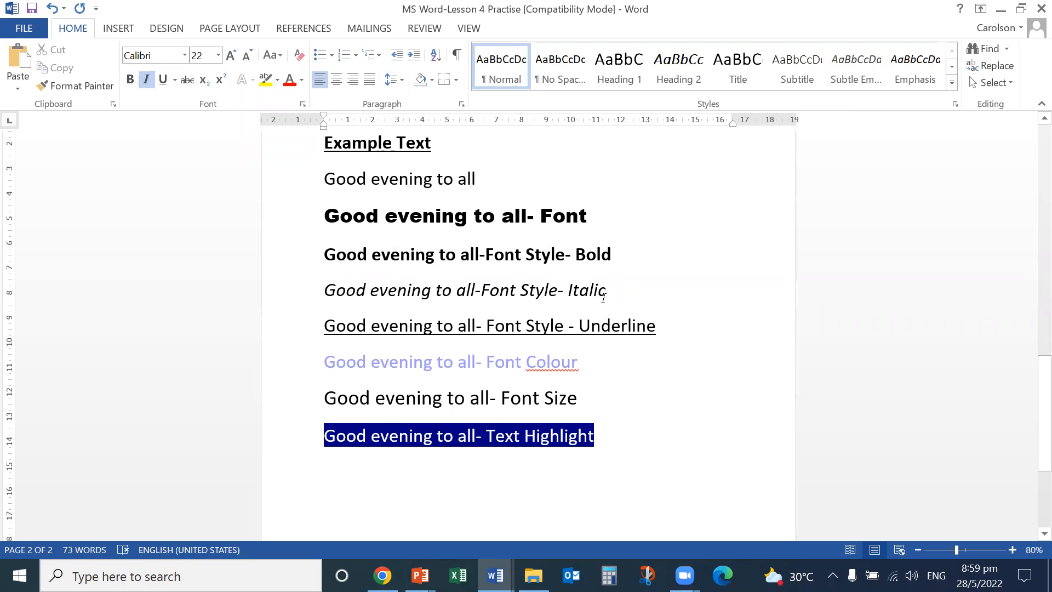
Toggle the underline off and back on for the "Good evening to all- Font Style - Underline" line.
{"action": "left_click_drag", "start_coordinate": [666, 327], "coordinate": [318, 325]}
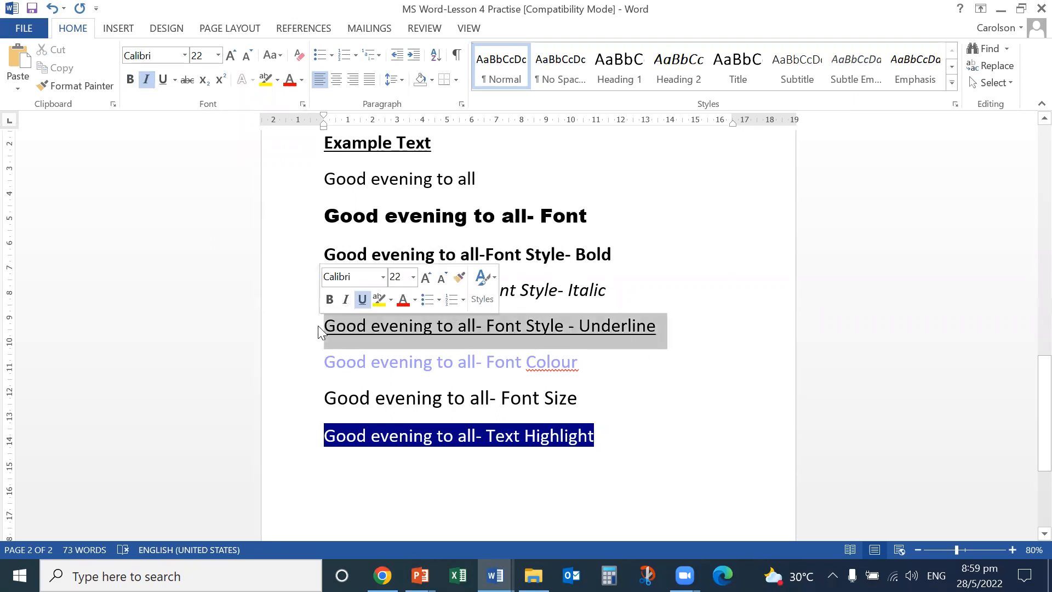
{"action": "left_click", "coordinate": [158, 81]}
{"action": "left_click", "coordinate": [163, 81]}
{"action": "left_click", "coordinate": [164, 80]}
{"action": "left_click", "coordinate": [164, 81]}
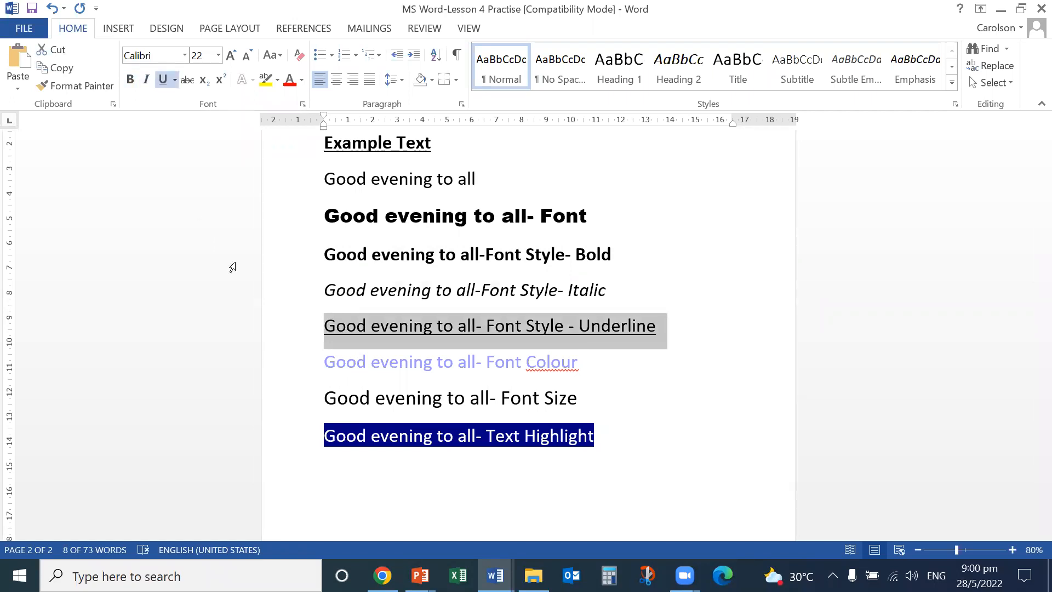
Try strikethrough on the "Good evening to all- Font Colour" line, remove it, and set the line's font colour to red.
{"action": "left_click_drag", "start_coordinate": [593, 364], "coordinate": [336, 359]}
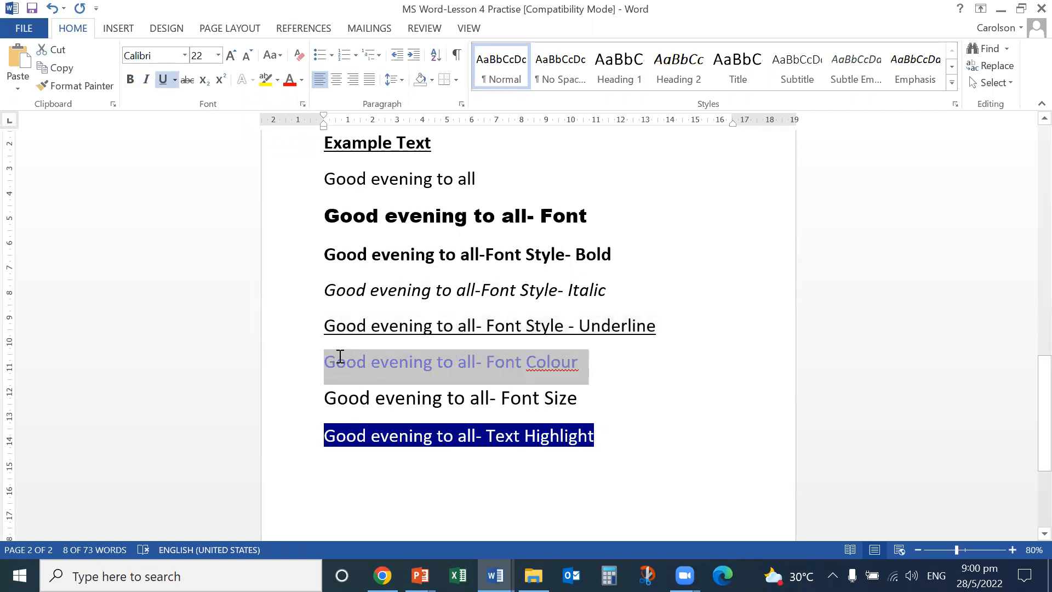
{"action": "left_click", "coordinate": [186, 81]}
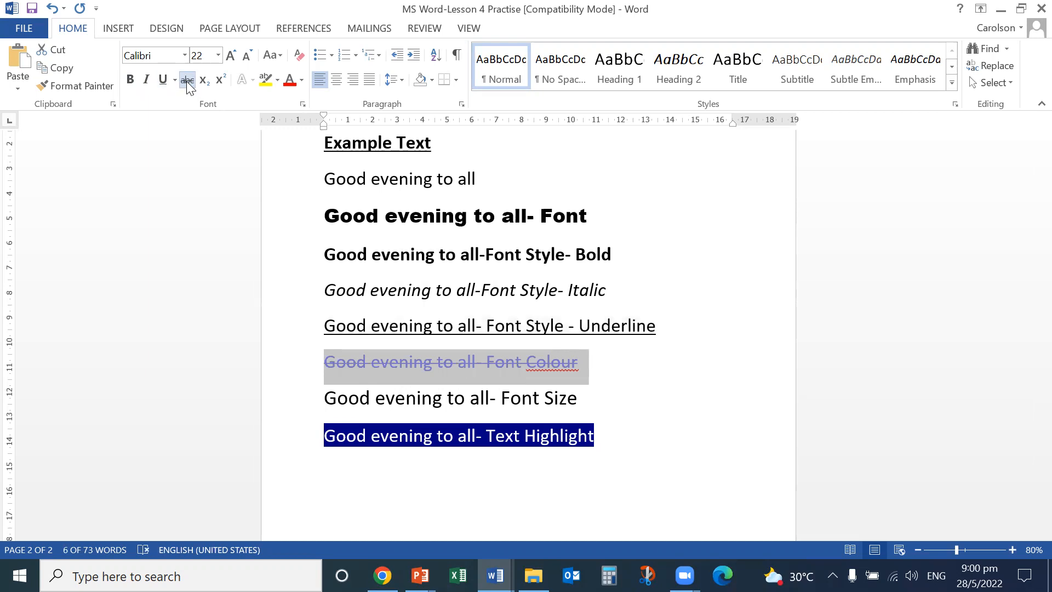
{"action": "left_click", "coordinate": [186, 81]}
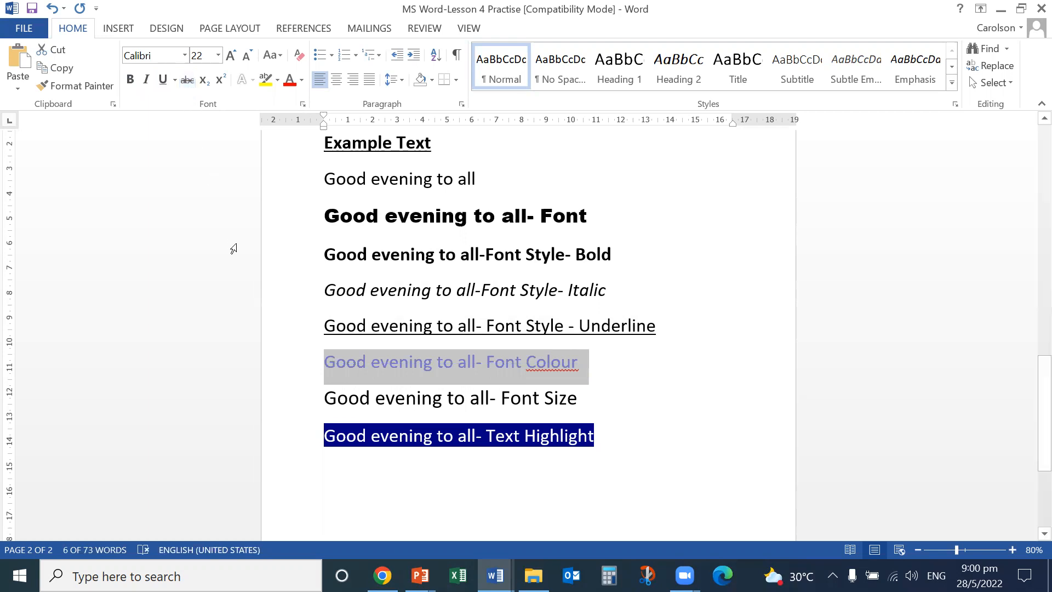
{"action": "left_click", "coordinate": [303, 84]}
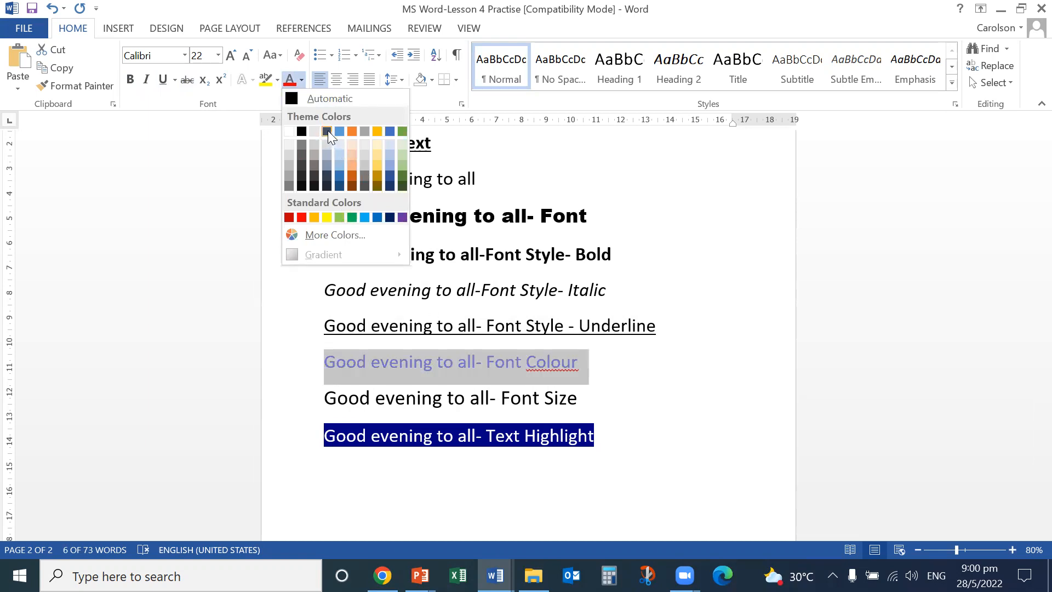
{"action": "left_click", "coordinate": [302, 218]}
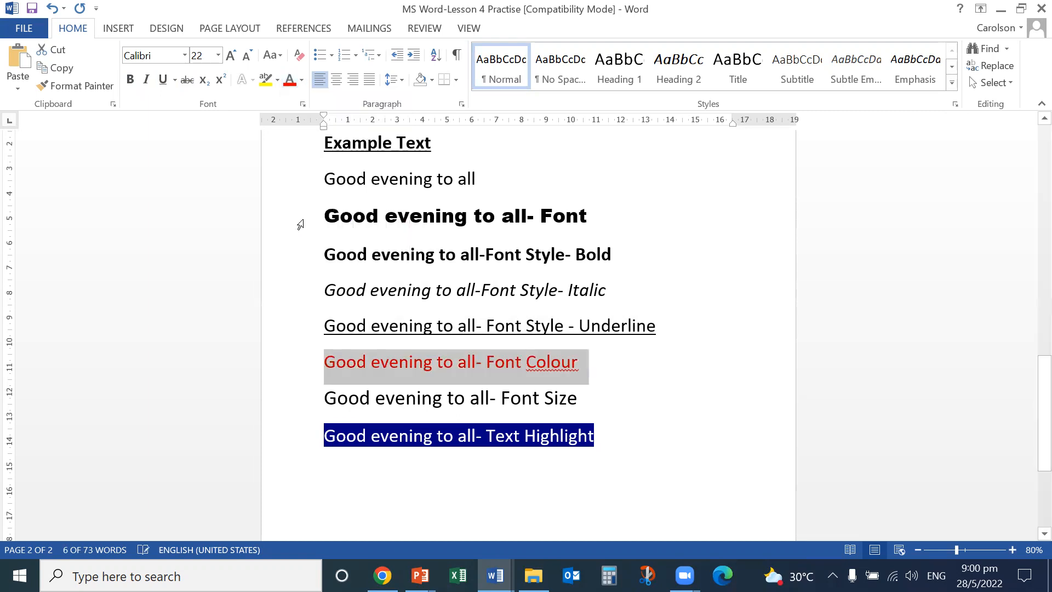
Set the font size of the "Good evening to all- Font Size" line to 24.
{"action": "left_click_drag", "start_coordinate": [323, 397], "coordinate": [587, 399]}
{"action": "left_click", "coordinate": [218, 55]}
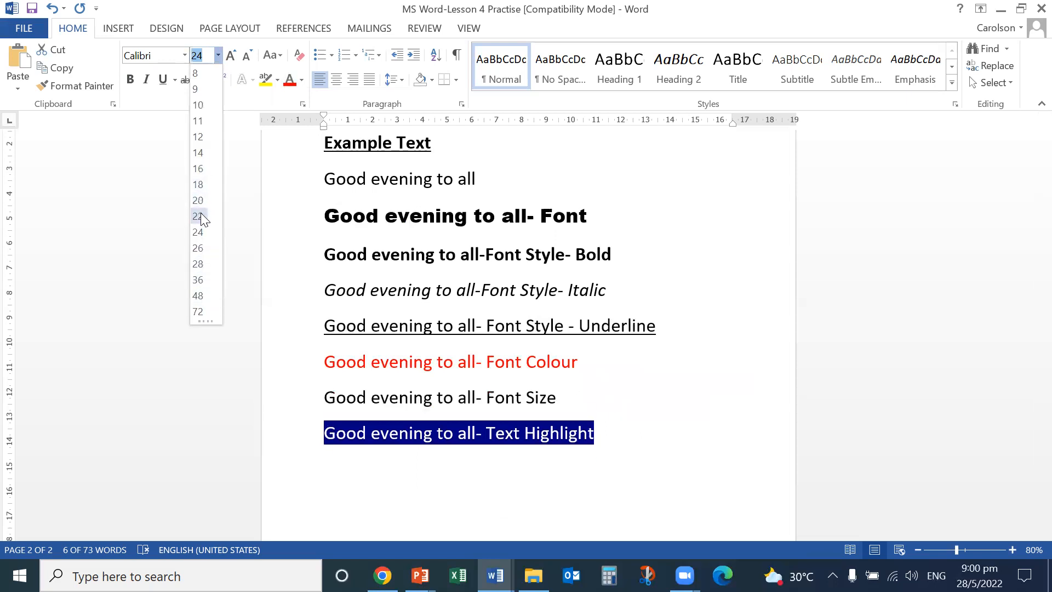
{"action": "left_click", "coordinate": [200, 233]}
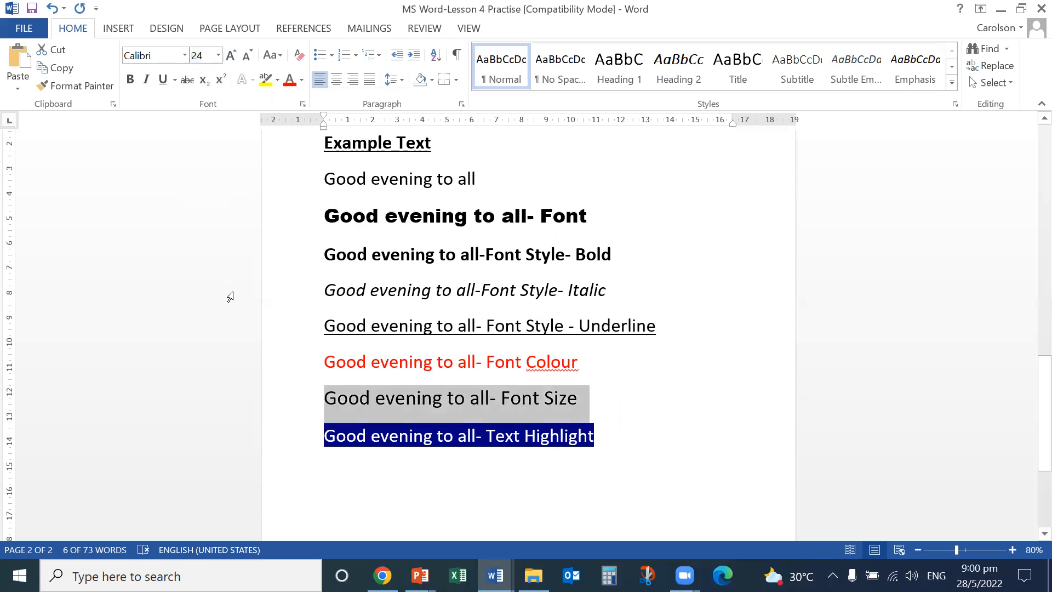
Change the highlight colour of the "Good evening to all- Text Highlight" line to purple and deselect the text.
{"action": "scroll", "coordinate": [318, 432], "scroll_direction": "down", "scroll_amount": 1}
{"action": "left_click_drag", "start_coordinate": [326, 406], "coordinate": [603, 408]}
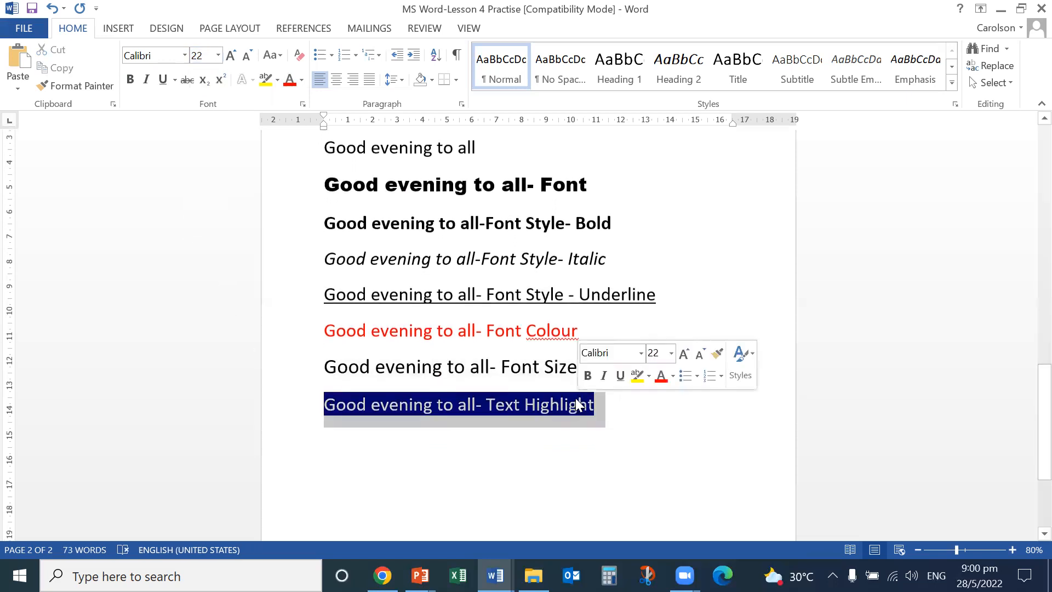
{"action": "left_click", "coordinate": [278, 80]}
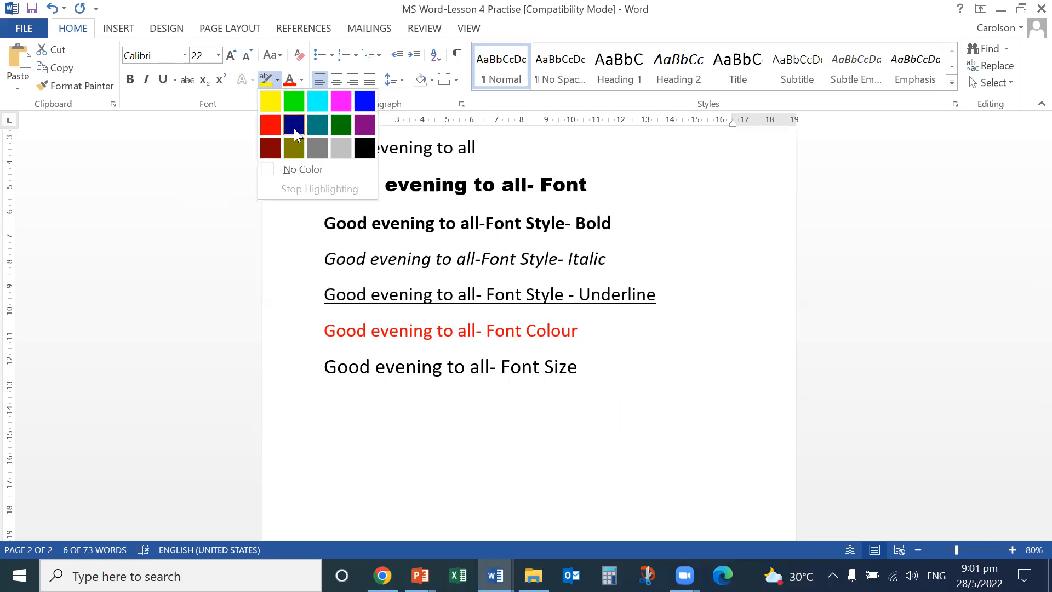
{"action": "left_click", "coordinate": [365, 124]}
{"action": "left_click", "coordinate": [655, 397]}
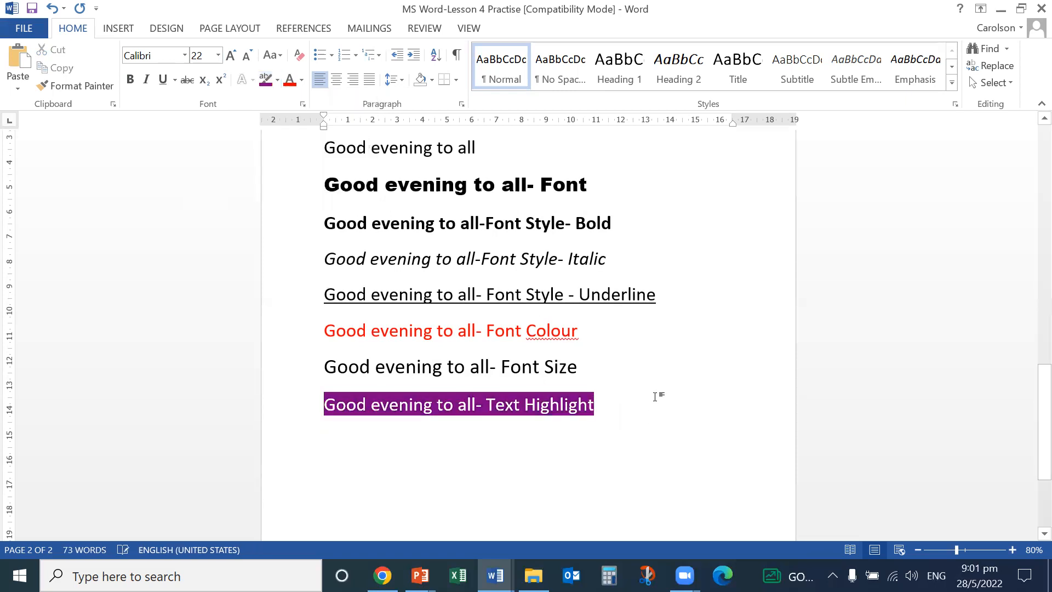
Convert the whole "Good evening to all- Font Size" line to UPPERCASE.
{"action": "scroll", "coordinate": [657, 390], "scroll_direction": "down", "scroll_amount": 4}
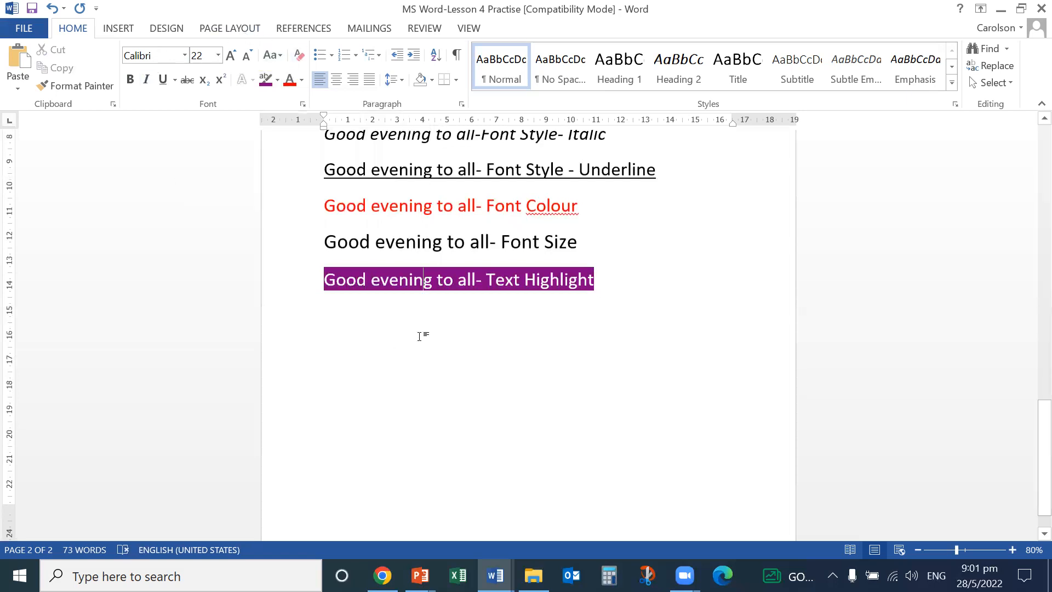
{"action": "left_click", "coordinate": [585, 246]}
{"action": "left_click", "coordinate": [335, 243], "text": "shift"}
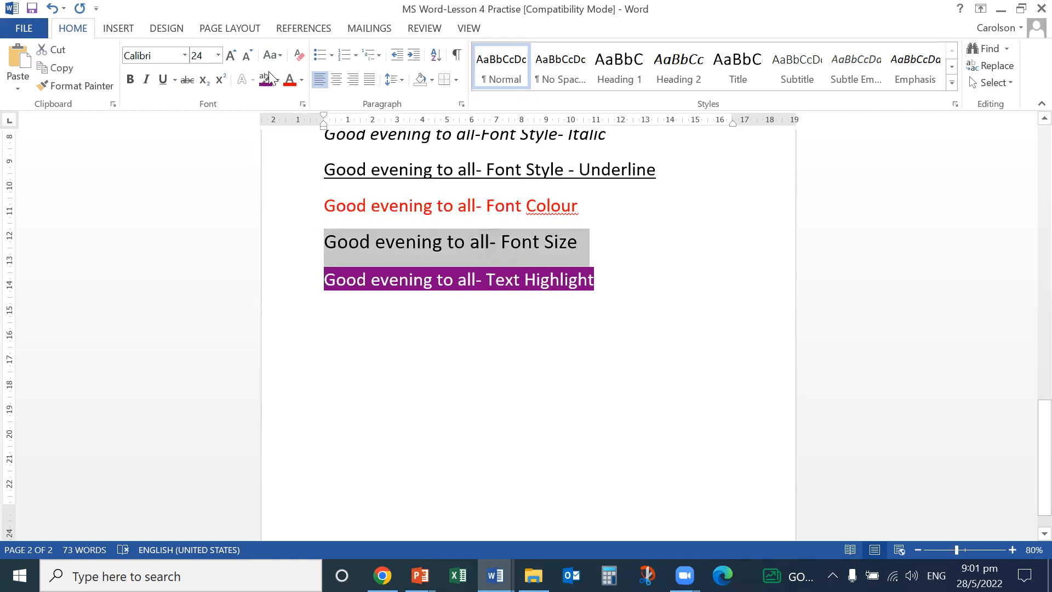
{"action": "left_click", "coordinate": [280, 57]}
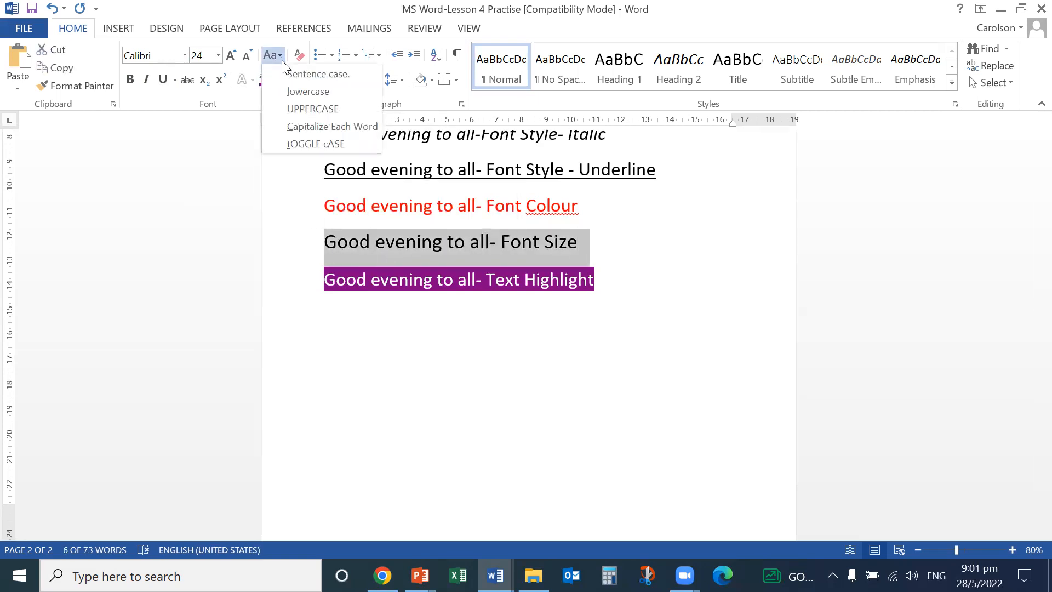
{"action": "left_click", "coordinate": [298, 109]}
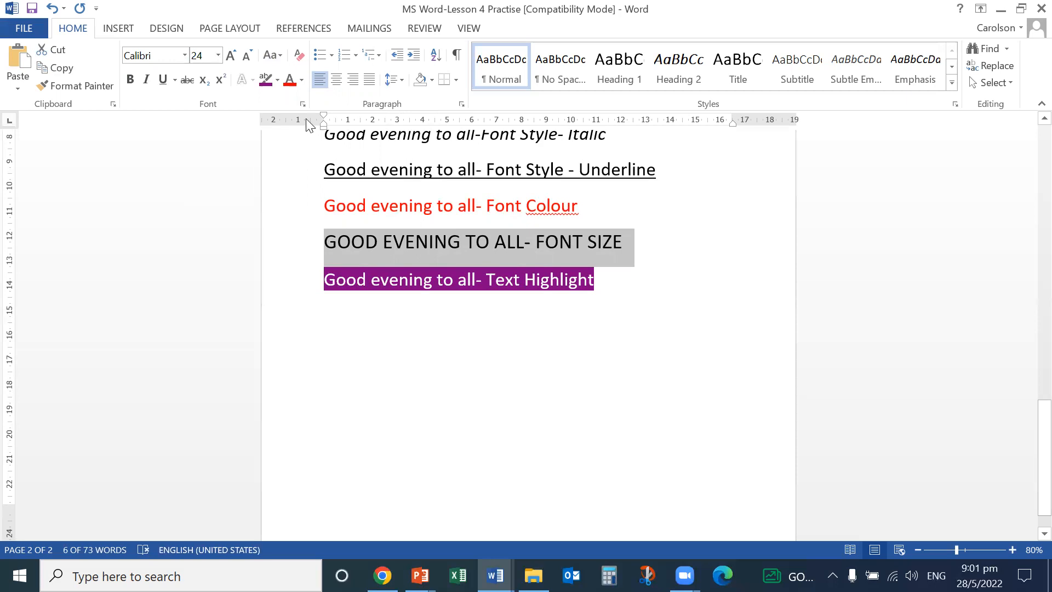
Change the selected "Font Size" line to lowercase, followed by tOGGLE cASE.
{"action": "left_click", "coordinate": [282, 58]}
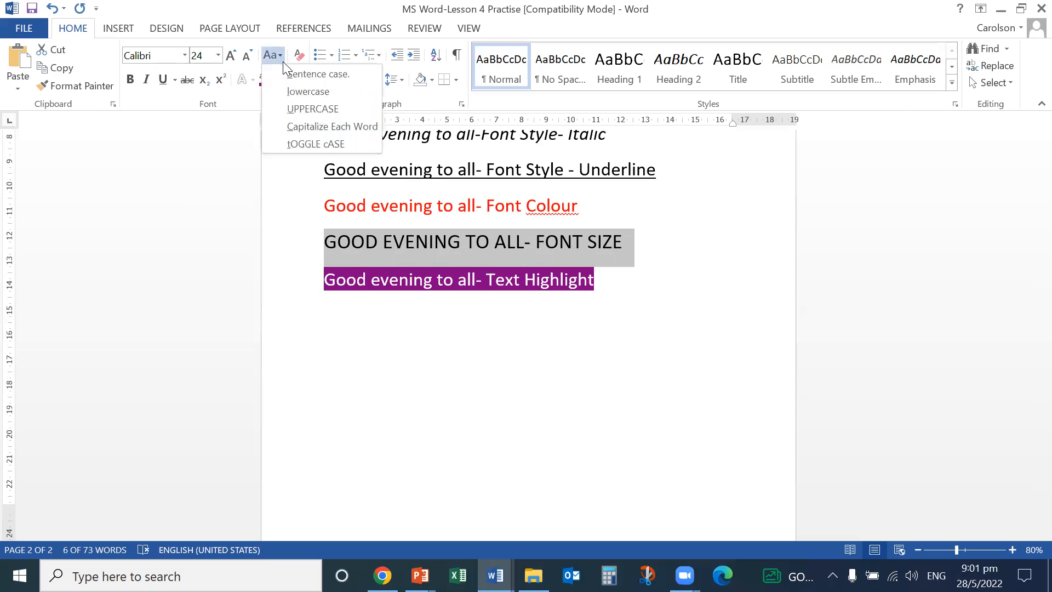
{"action": "left_click", "coordinate": [287, 92]}
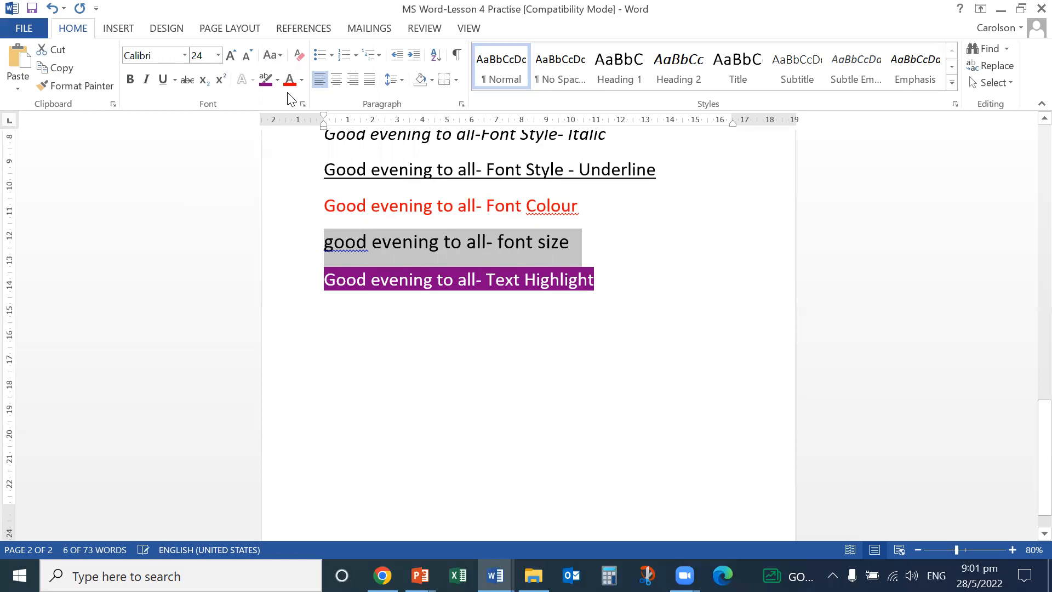
{"action": "left_click", "coordinate": [282, 59]}
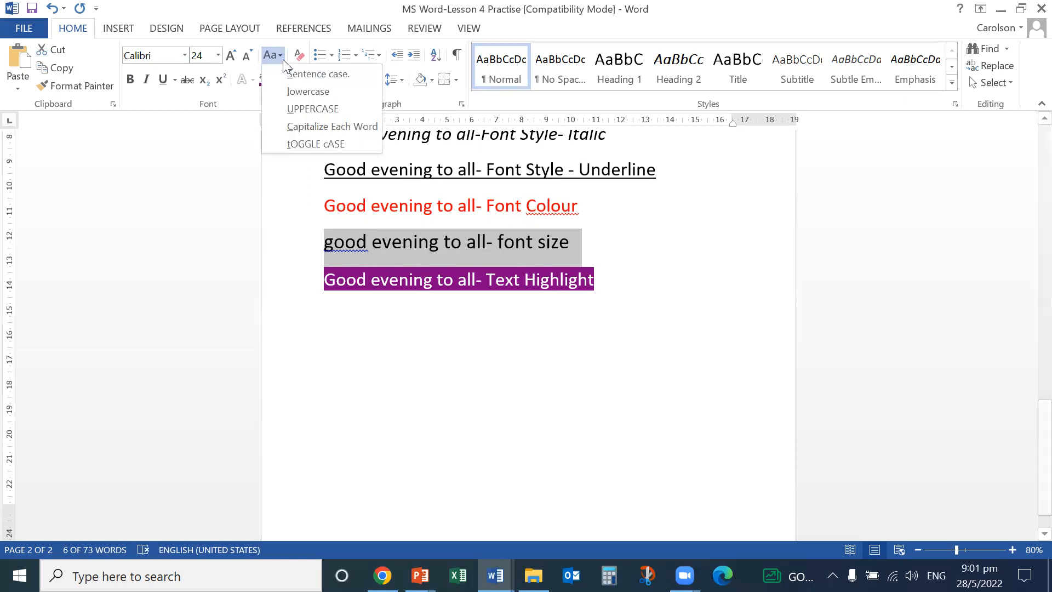
{"action": "left_click", "coordinate": [302, 143]}
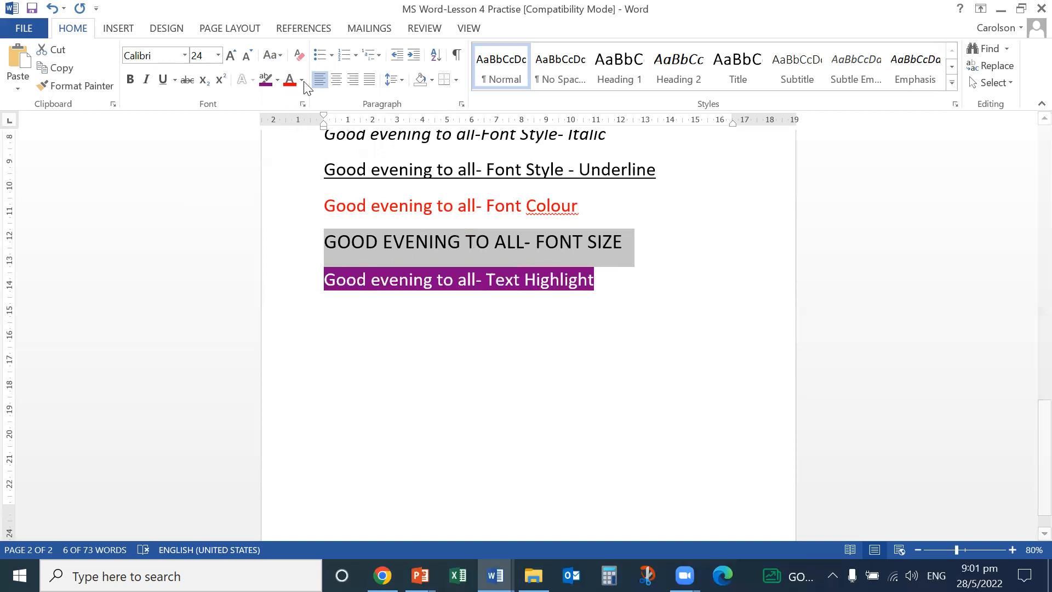
Apply Capitalize Each Word to the selected "Font Size" line, keeping the line selected.
{"action": "left_click", "coordinate": [280, 57]}
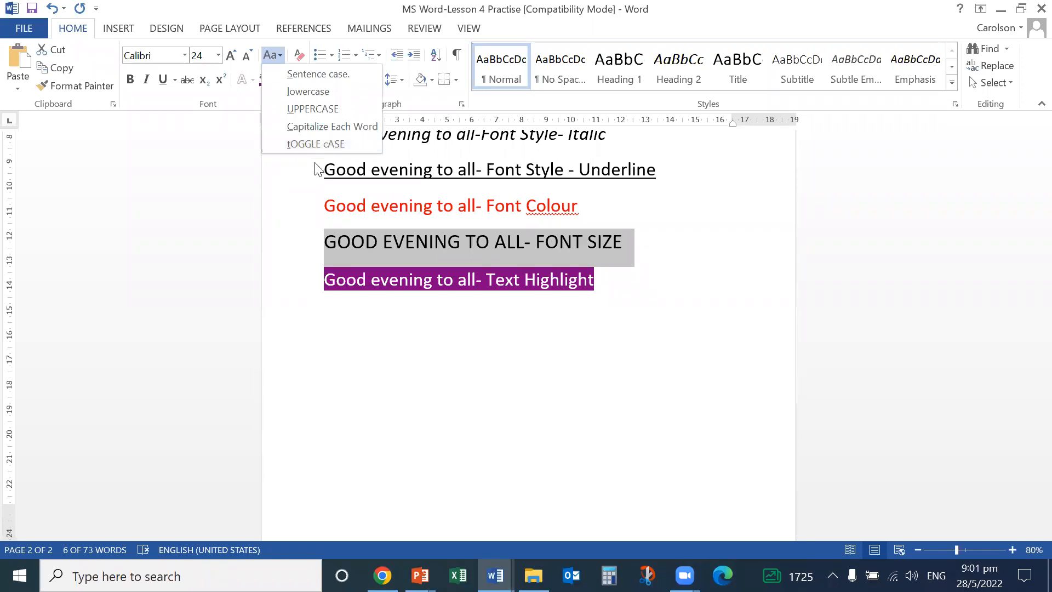
{"action": "left_click", "coordinate": [314, 127]}
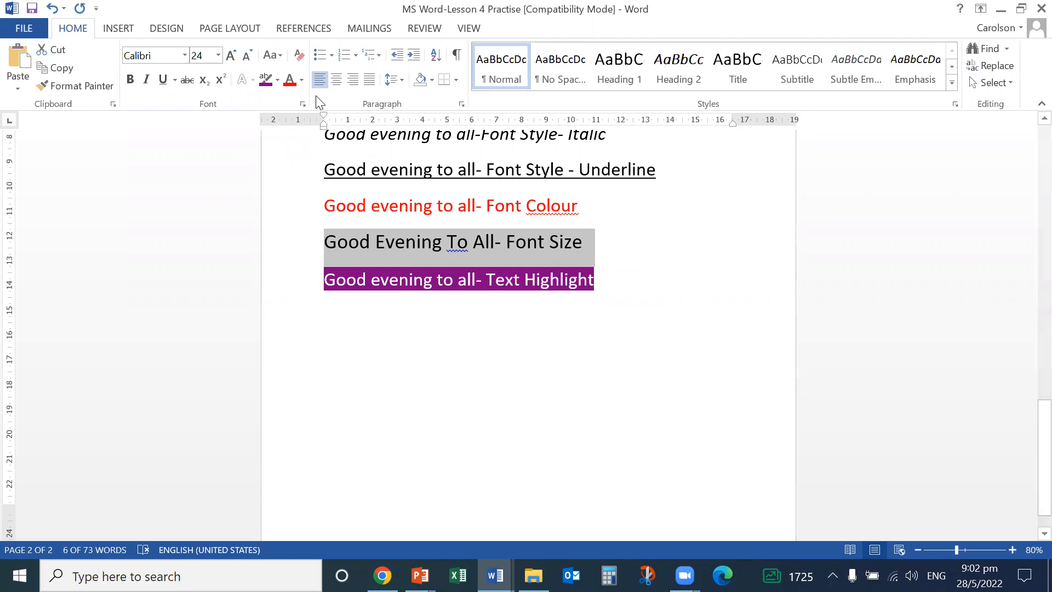
{"action": "left_click", "coordinate": [279, 56]}
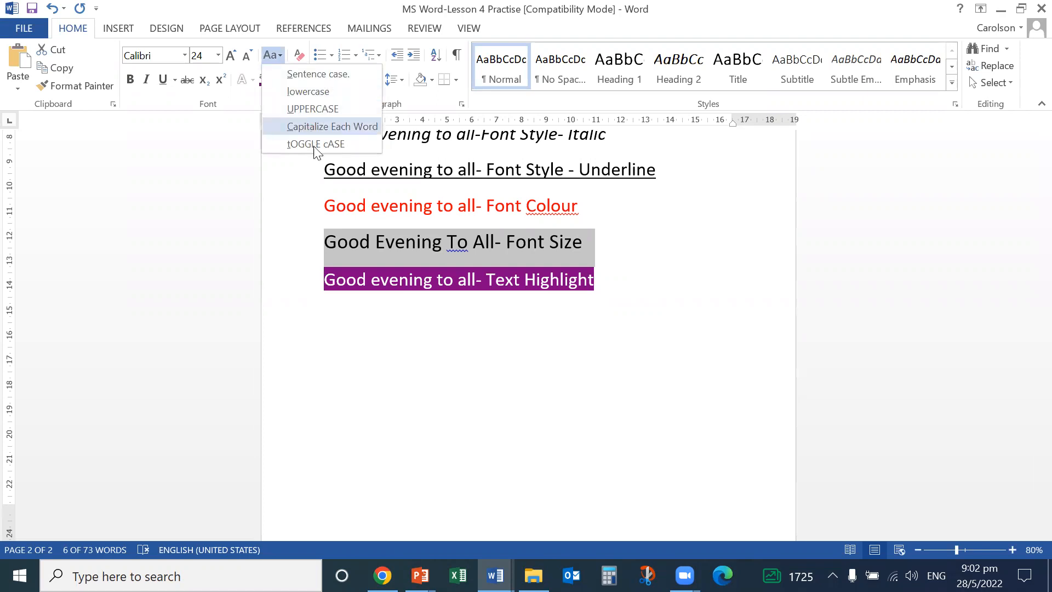
{"action": "left_click", "coordinate": [296, 243]}
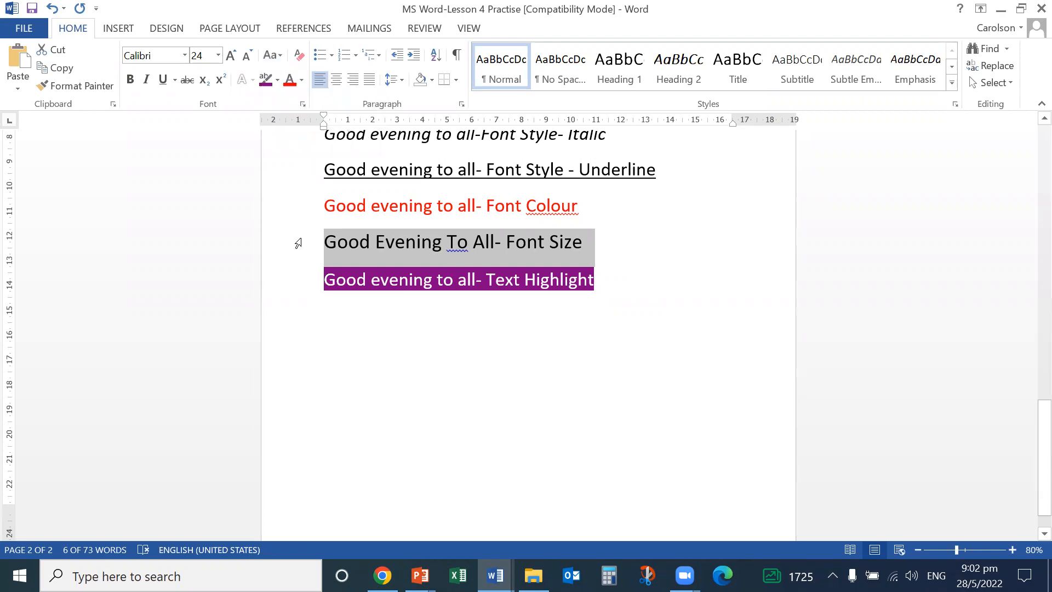
View the advanced character spacing settings for the selected "Font Size" line, close them without changes and deselect the line.
{"action": "left_click", "coordinate": [300, 106]}
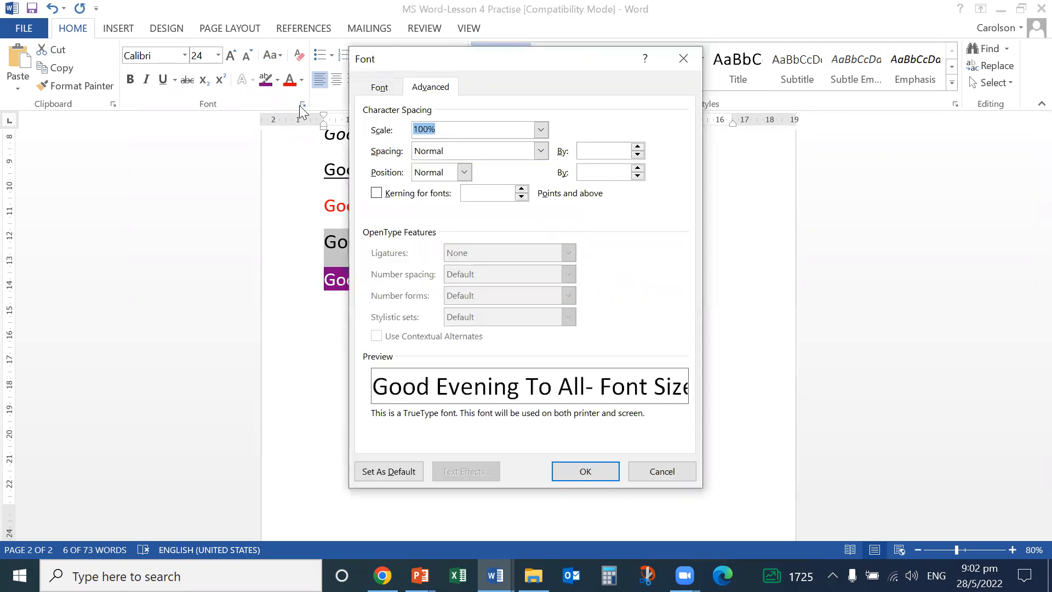
{"action": "left_click", "coordinate": [682, 63]}
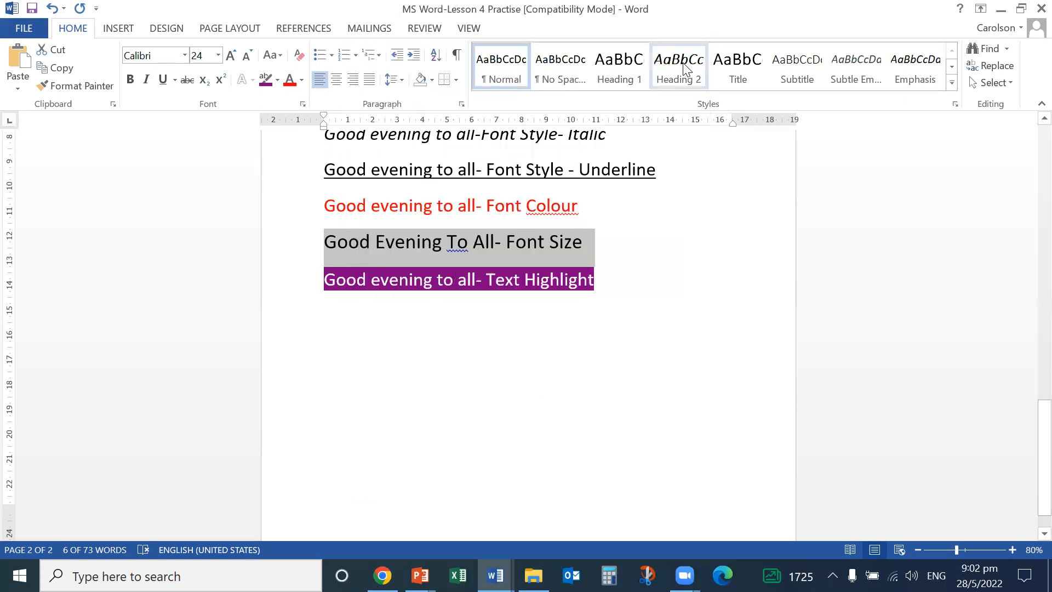
{"action": "left_click", "coordinate": [584, 380]}
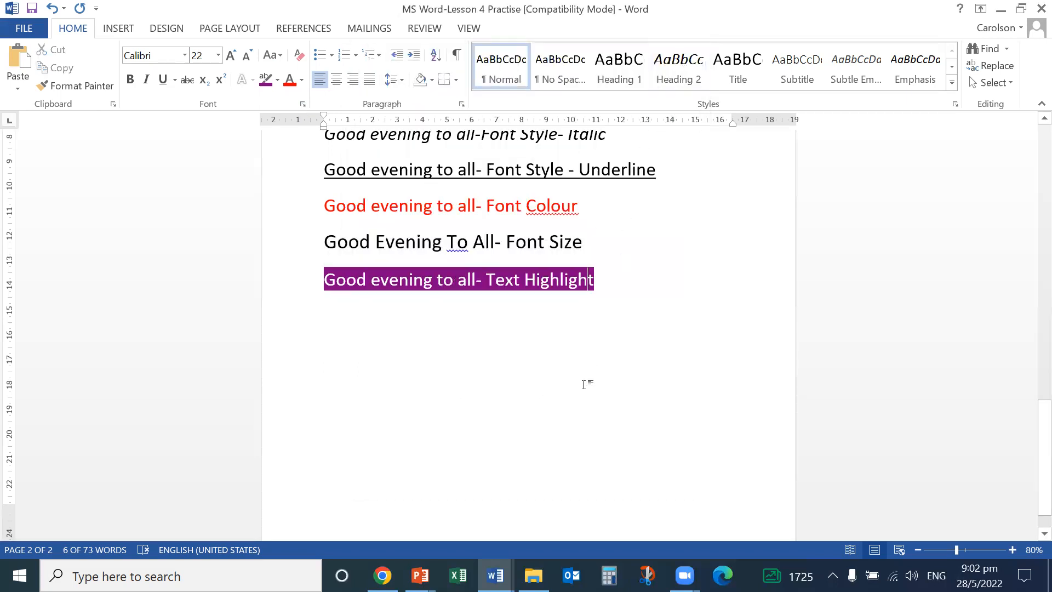
Apply strikethrough to the whole "Good Evening To All- Font Size" line and deselect it.
{"action": "left_click_drag", "start_coordinate": [600, 249], "coordinate": [326, 241]}
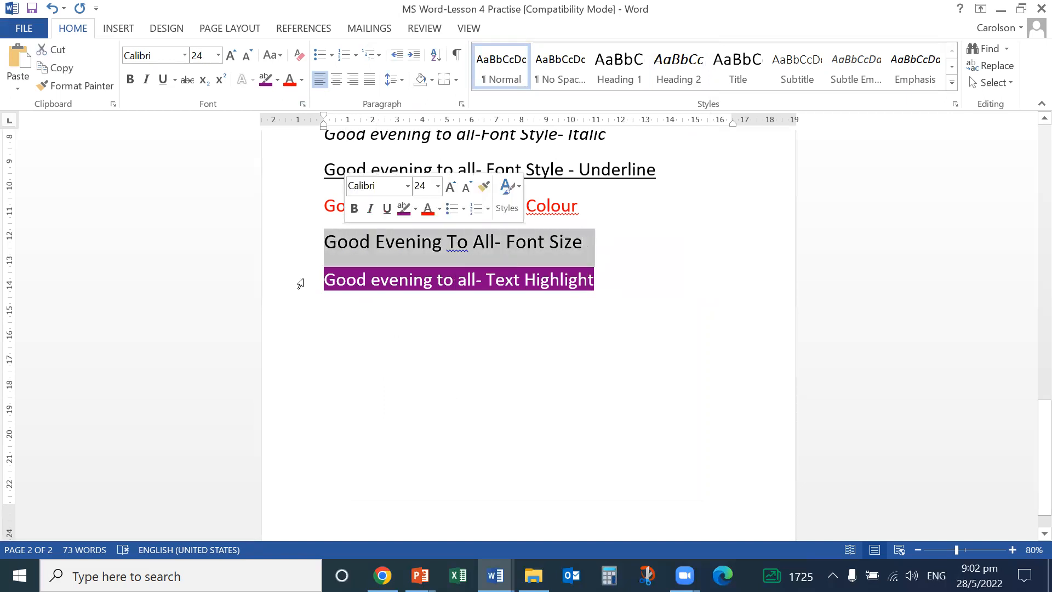
{"action": "left_click", "coordinate": [332, 367]}
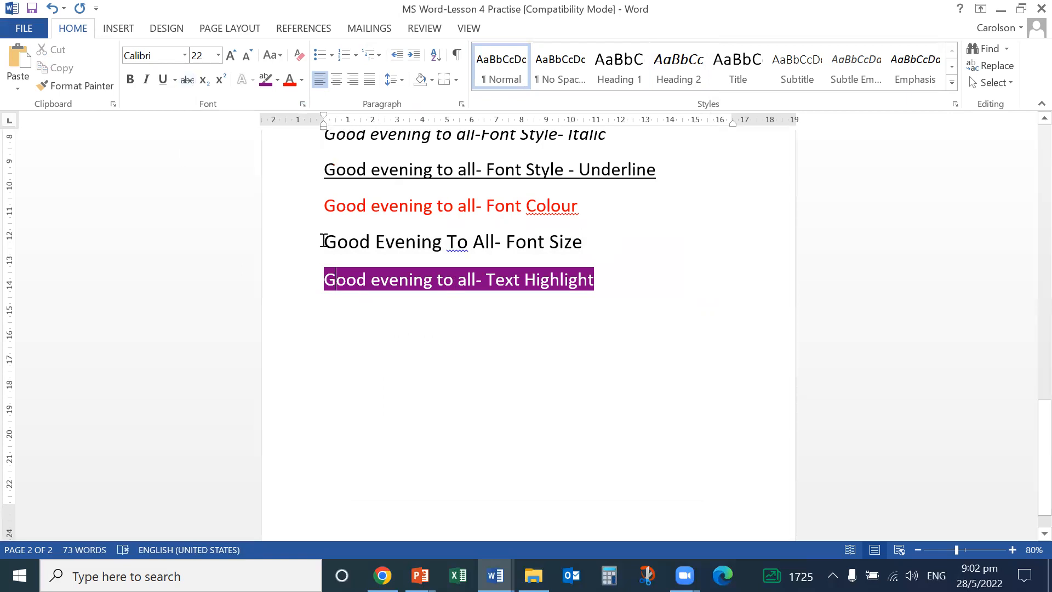
{"action": "left_click_drag", "start_coordinate": [324, 239], "coordinate": [578, 241]}
{"action": "left_click", "coordinate": [188, 83]}
{"action": "left_click", "coordinate": [425, 360]}
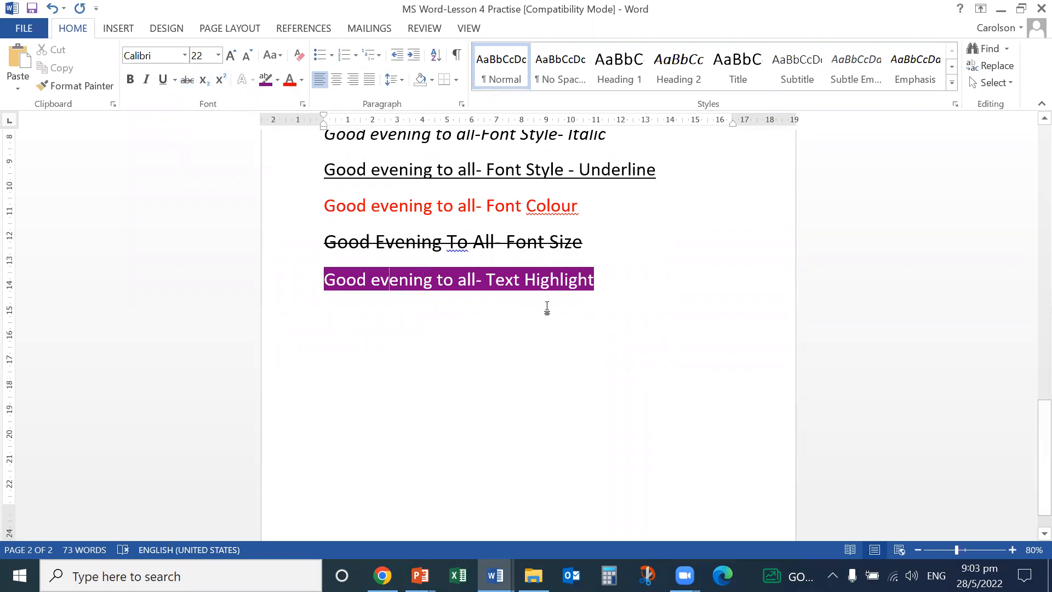
Add a new line reading "O2" below the "Text Highlight" line and set its font colour to Automatic.
{"action": "key", "text": "Return"}
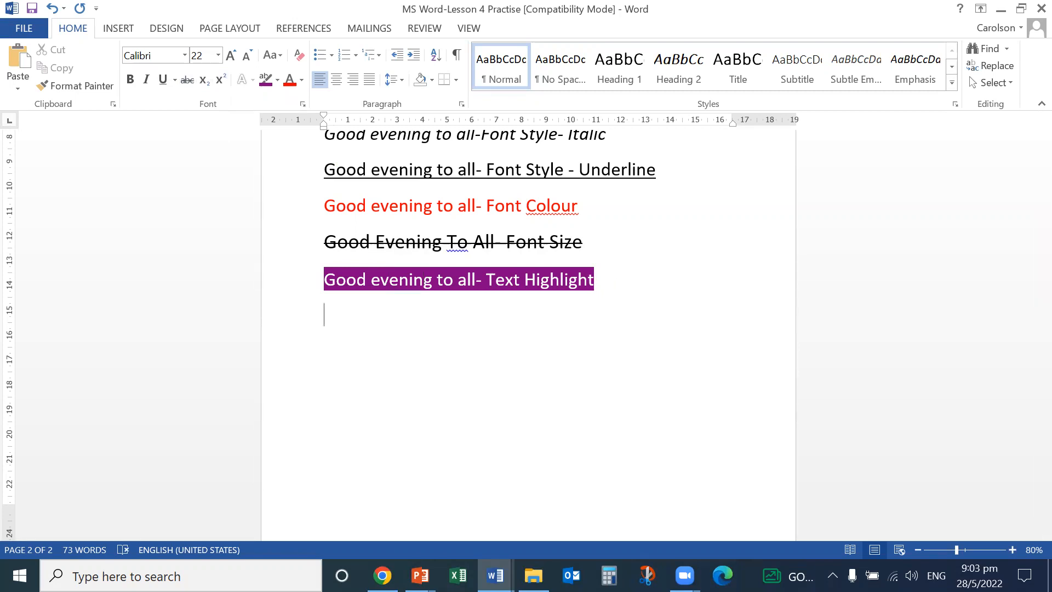
{"action": "type", "text": "Go"}
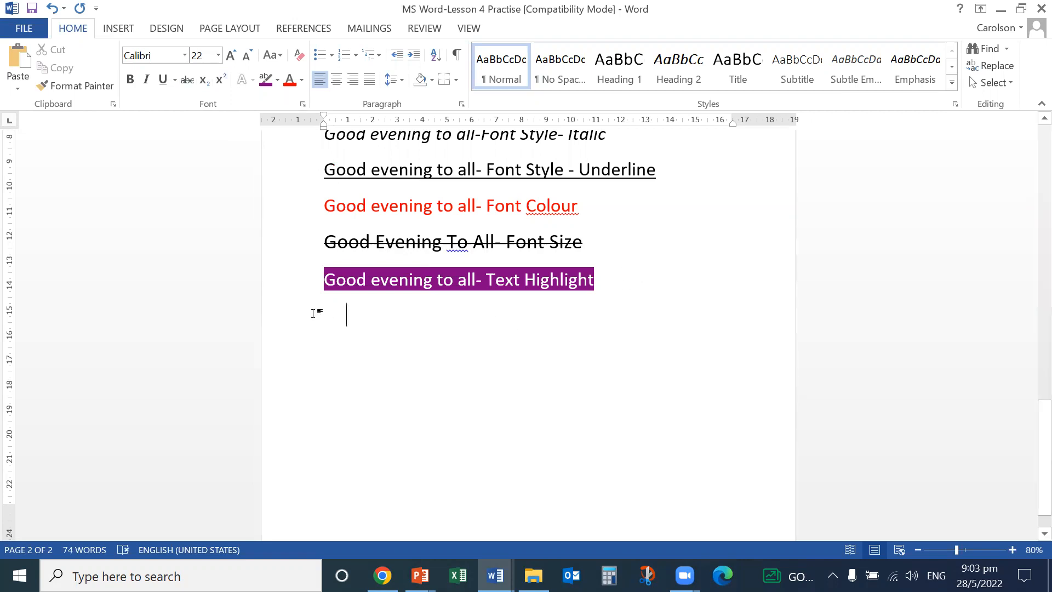
{"action": "left_click_drag", "start_coordinate": [312, 313], "coordinate": [358, 315]}
{"action": "left_click", "coordinate": [301, 80]}
{"action": "left_click", "coordinate": [297, 101]}
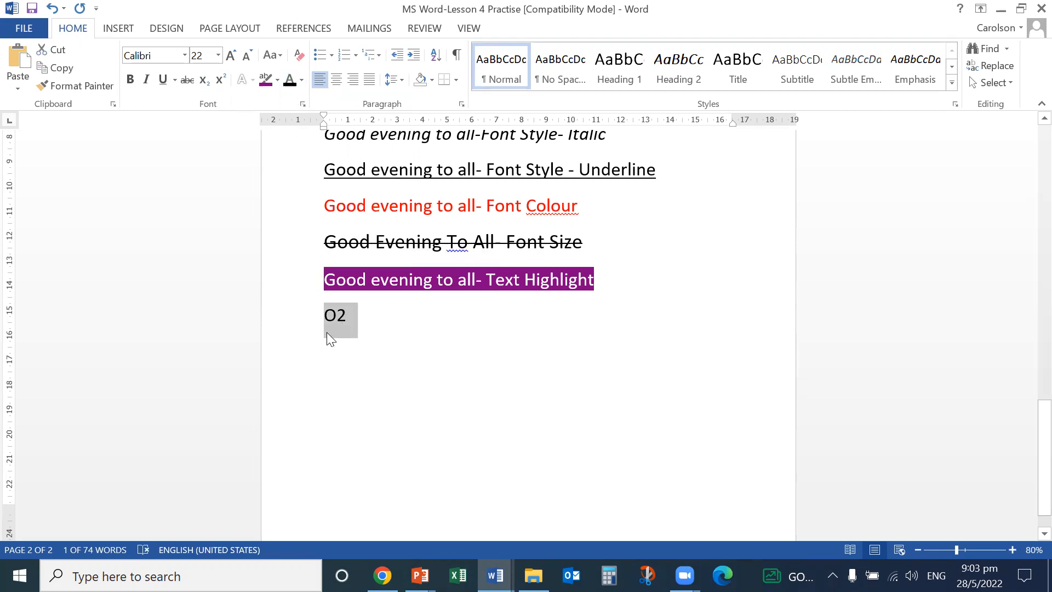
Format the 2 in "O2" as subscript and place the cursor at the end of the line.
{"action": "left_click_drag", "start_coordinate": [336, 318], "coordinate": [347, 316]}
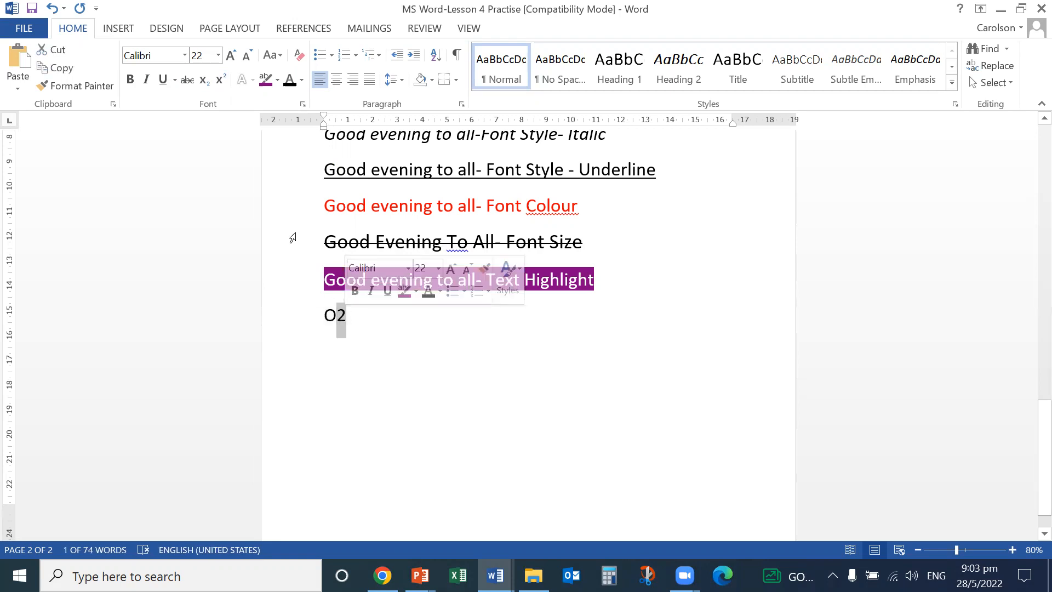
{"action": "left_click", "coordinate": [204, 80]}
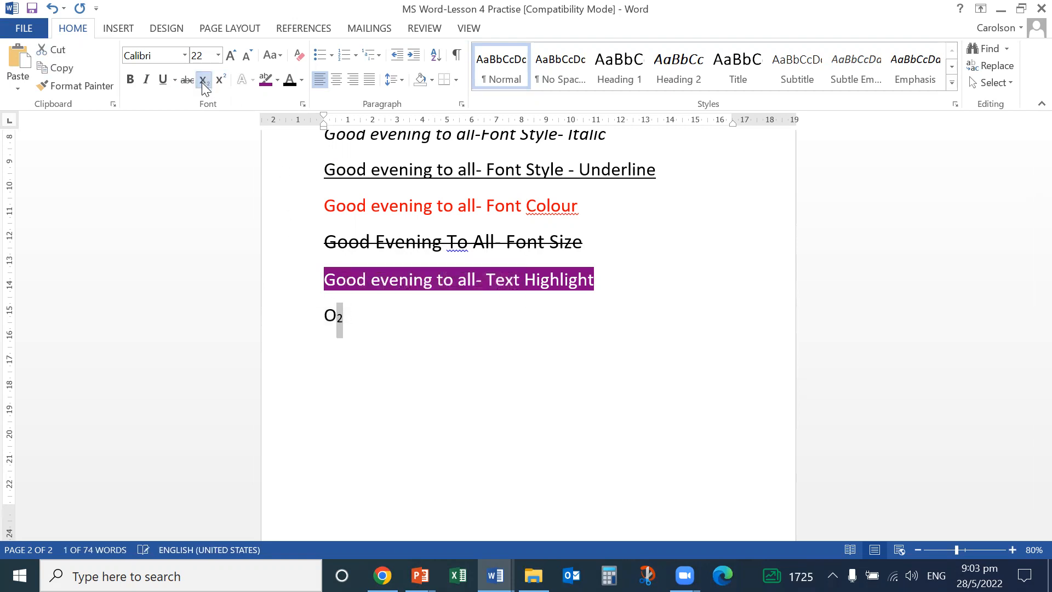
{"action": "left_click", "coordinate": [341, 412]}
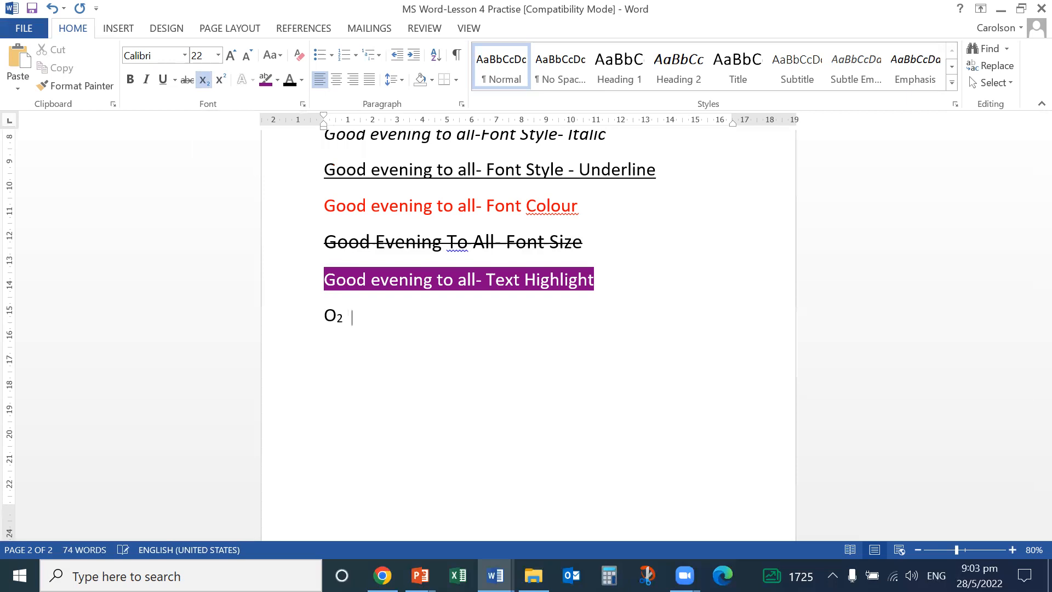
Write "24" after the O2 formula and format its 4 as superscript.
{"action": "type", "text": "24"}
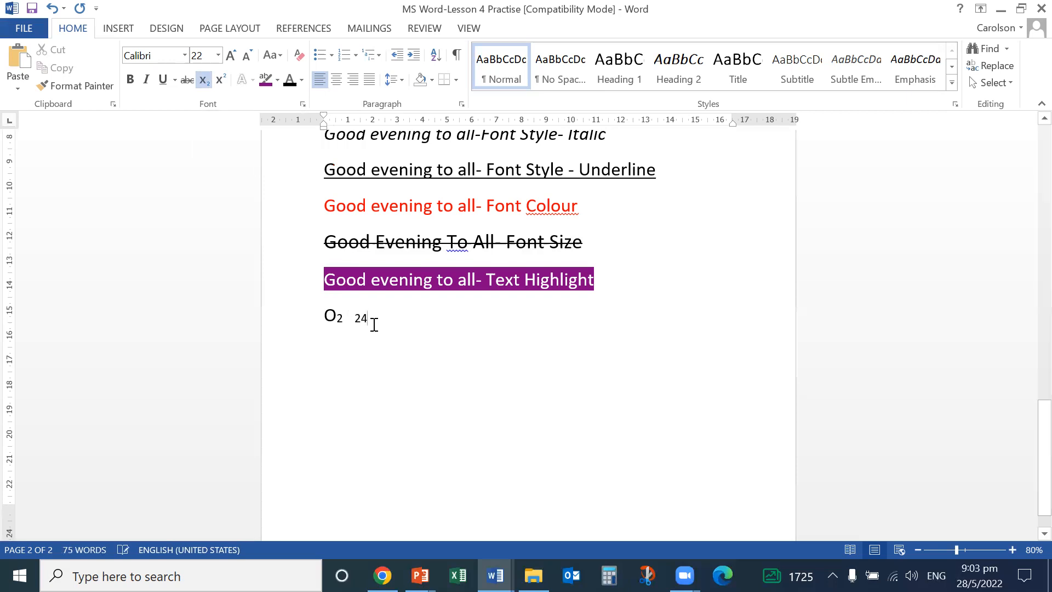
{"action": "left_click_drag", "start_coordinate": [367, 318], "coordinate": [360, 318]}
{"action": "left_click", "coordinate": [222, 80]}
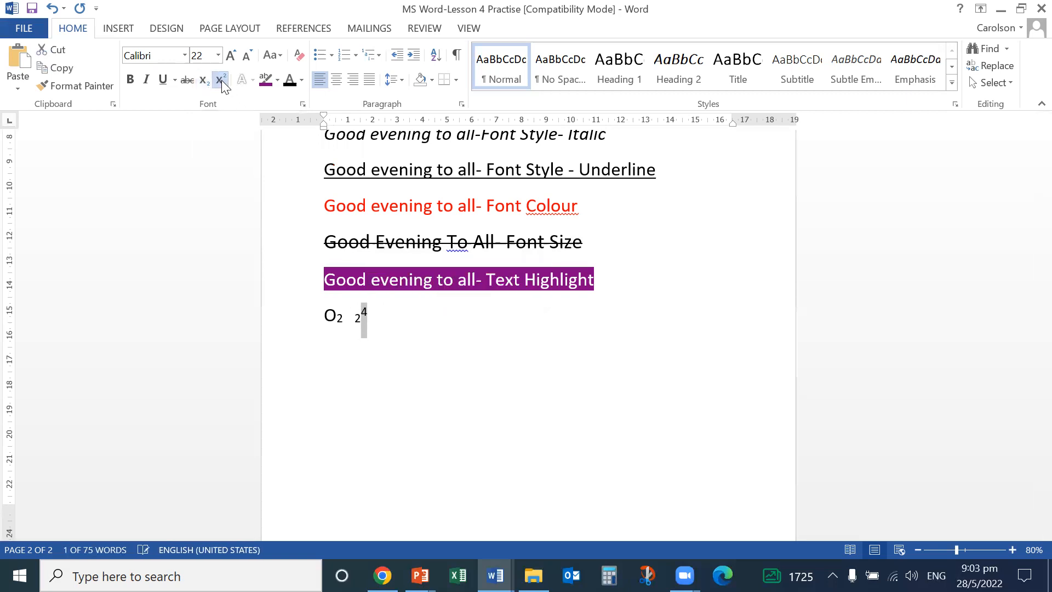
{"action": "left_click", "coordinate": [392, 401]}
Return the whole number 24 to subscript and extend the text to "24th Jan".
{"action": "left_click_drag", "start_coordinate": [370, 311], "coordinate": [355, 317]}
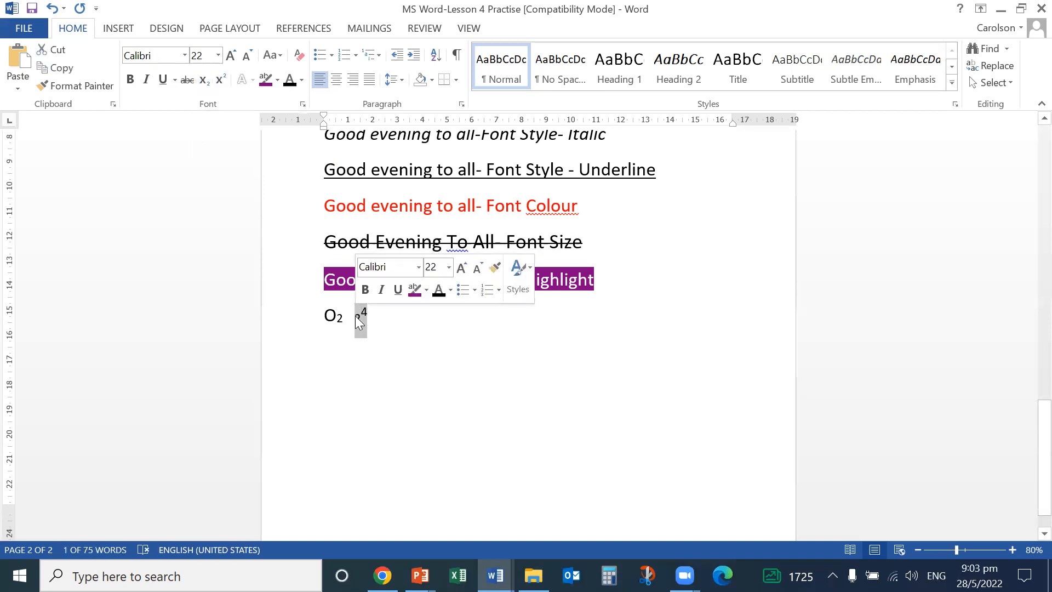
{"action": "key", "text": "ctrl+equal"}
{"action": "key", "text": "Right"}
{"action": "type", "text": "th "}
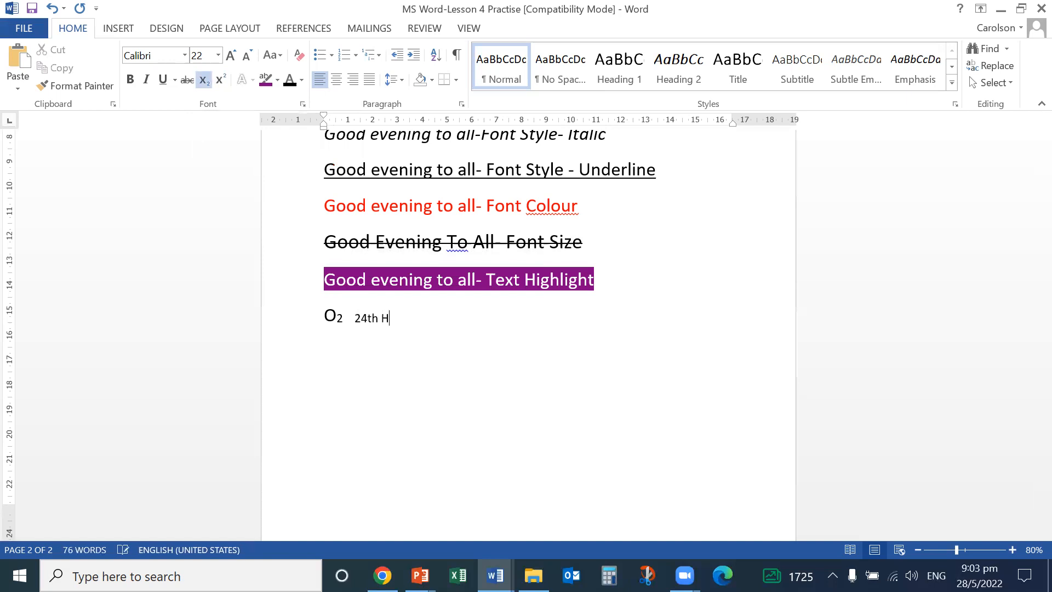
{"action": "type", "text": "Jan"}
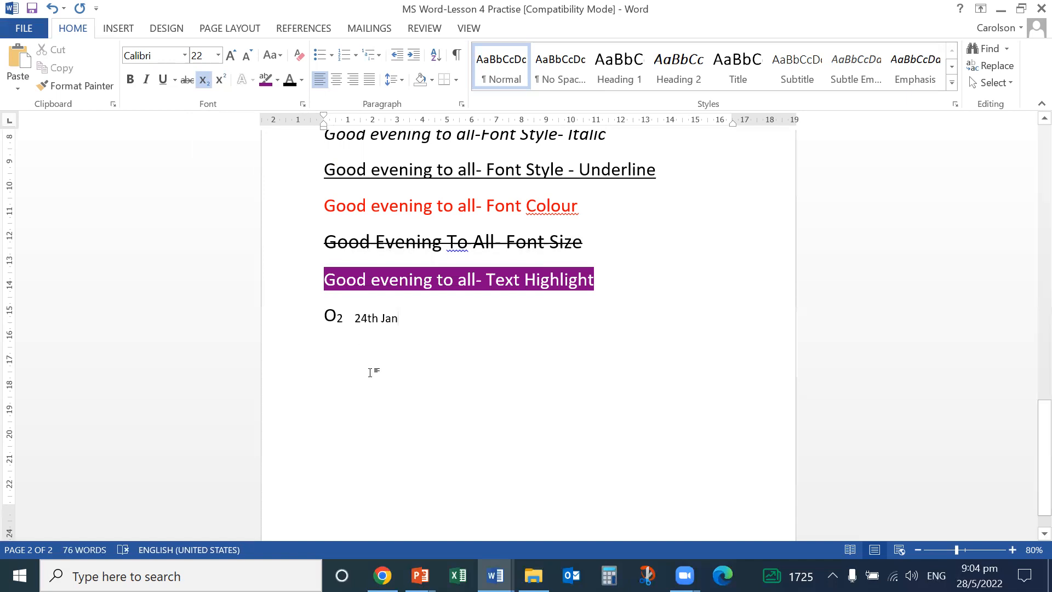
Format the "th" in "24th Jan" as superscript and deselect it.
{"action": "left_click_drag", "start_coordinate": [377, 319], "coordinate": [367, 317]}
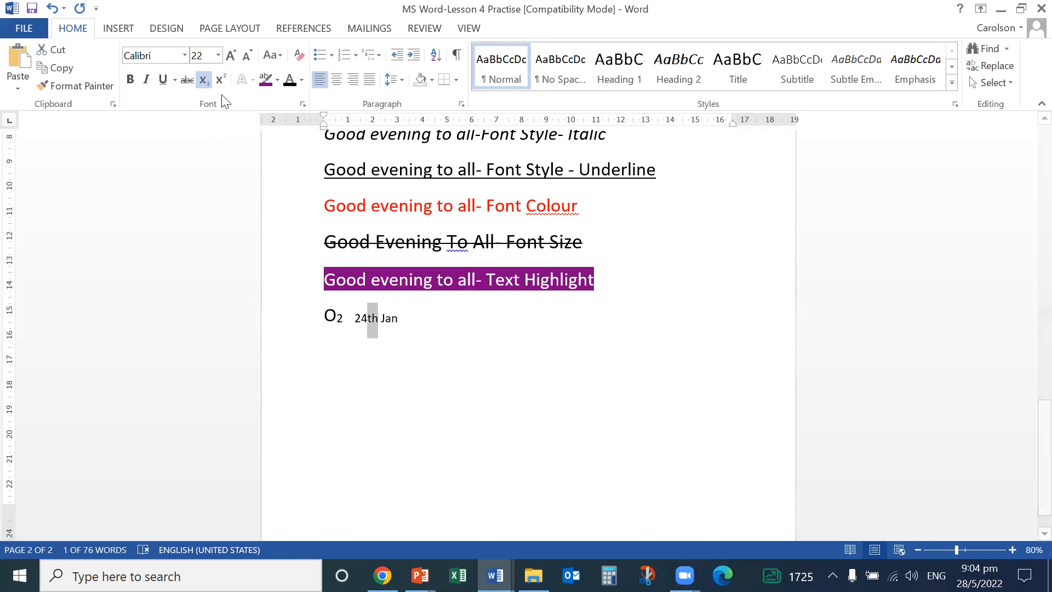
{"action": "left_click", "coordinate": [221, 80]}
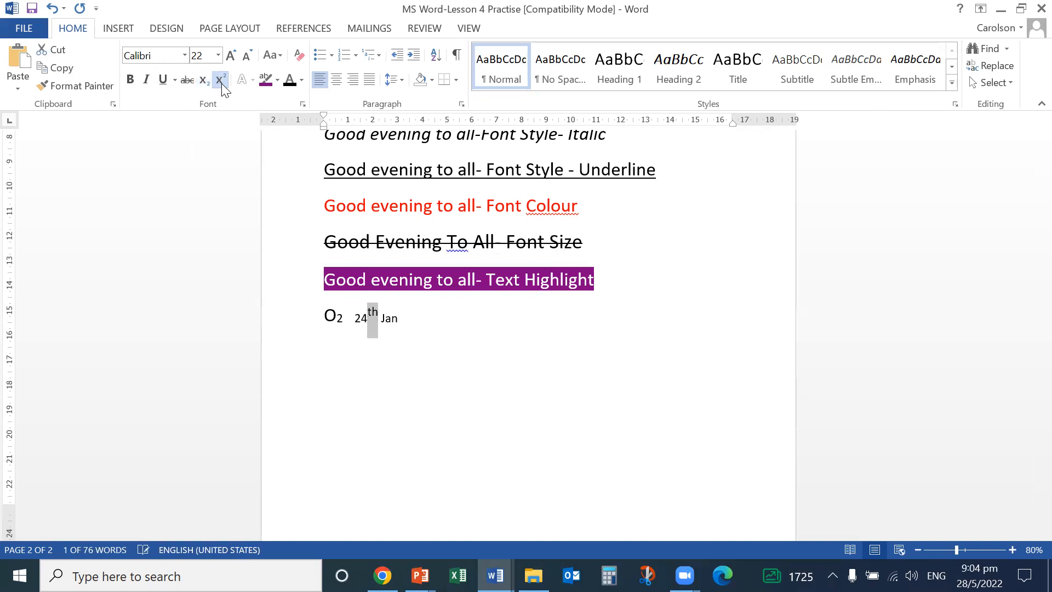
{"action": "left_click", "coordinate": [414, 369]}
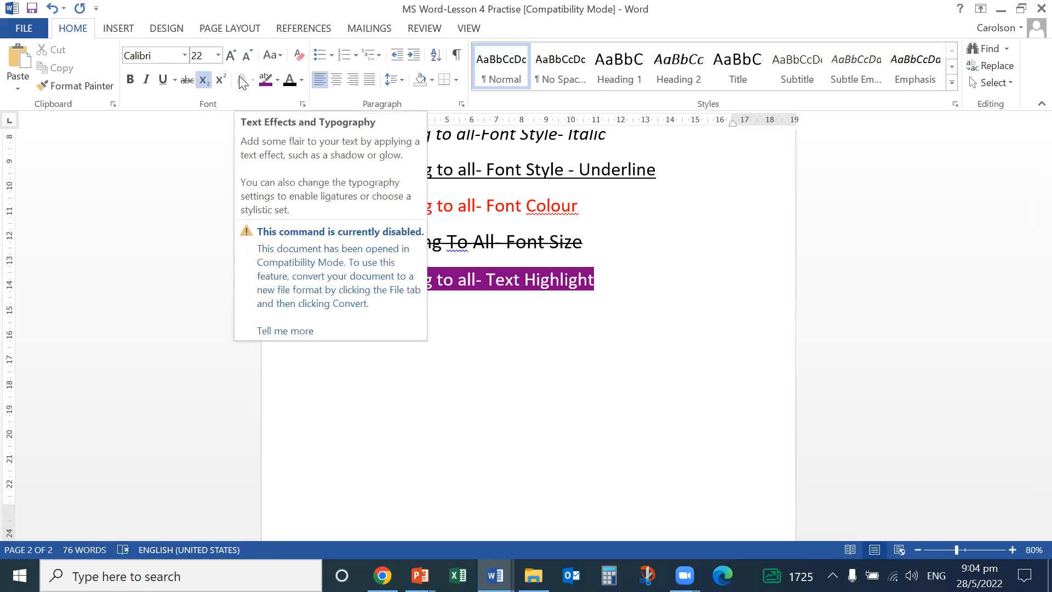
{"action": "left_click", "coordinate": [689, 256]}
{"action": "left_click_drag", "start_coordinate": [597, 201], "coordinate": [325, 207]}
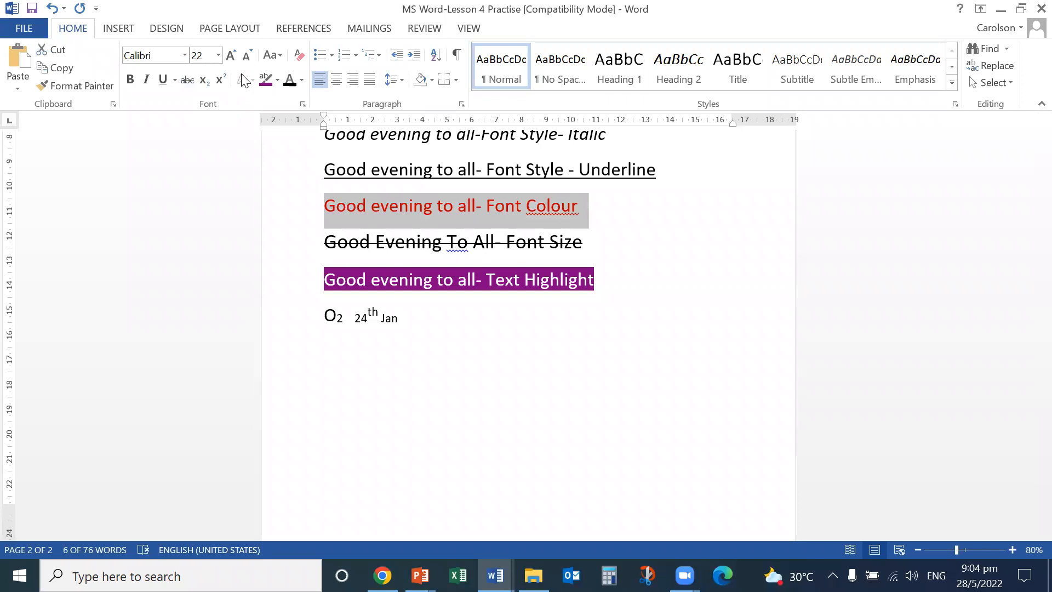
{"action": "left_click", "coordinate": [337, 242]}
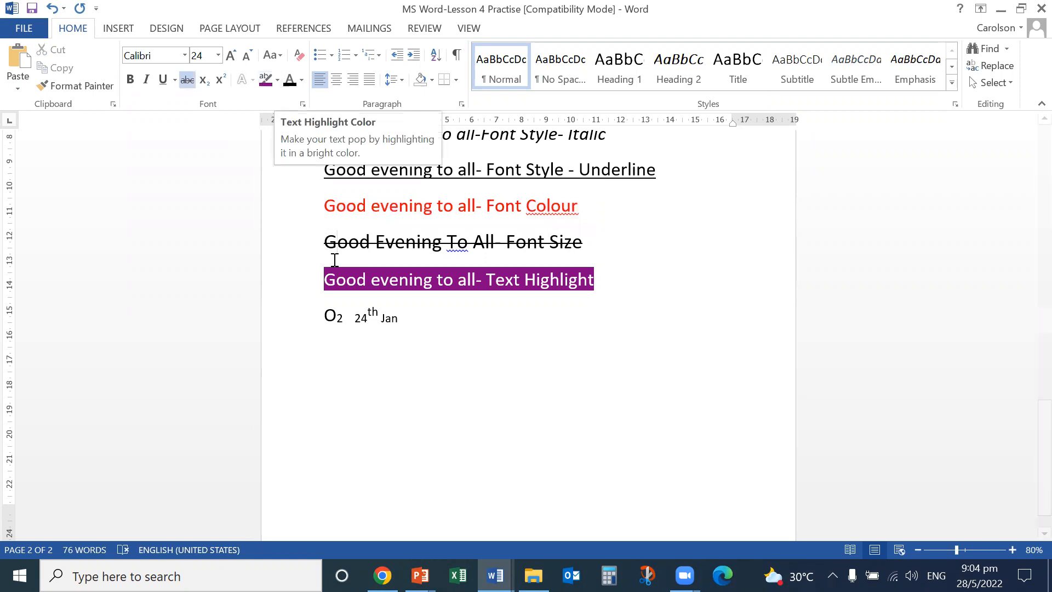
Change the highlight colour of the whole "Good evening to all- Text Highlight" line to yellow.
{"action": "left_click_drag", "start_coordinate": [322, 279], "coordinate": [558, 279]}
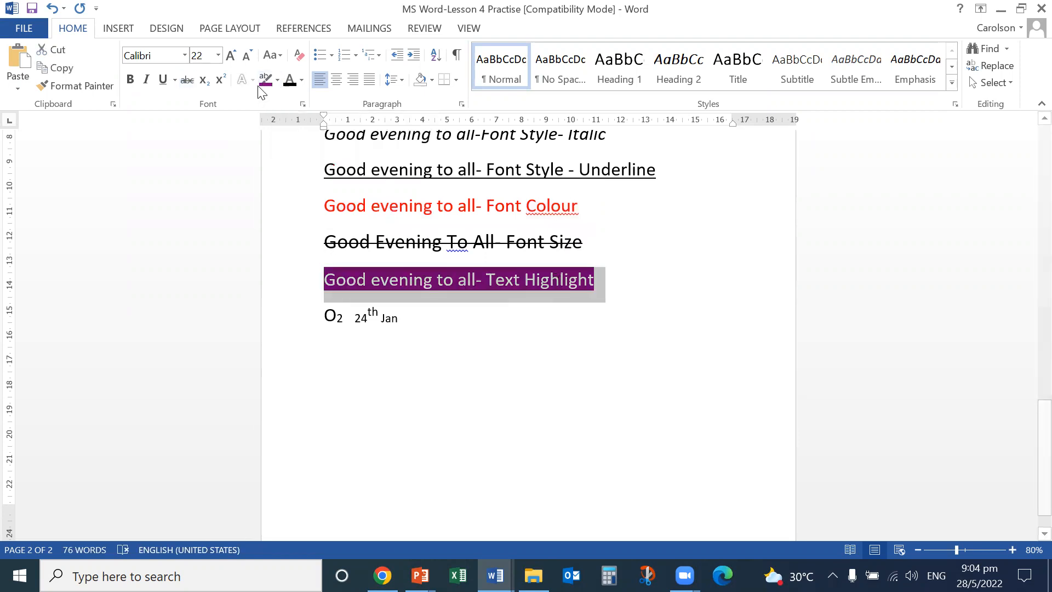
{"action": "left_click", "coordinate": [277, 80]}
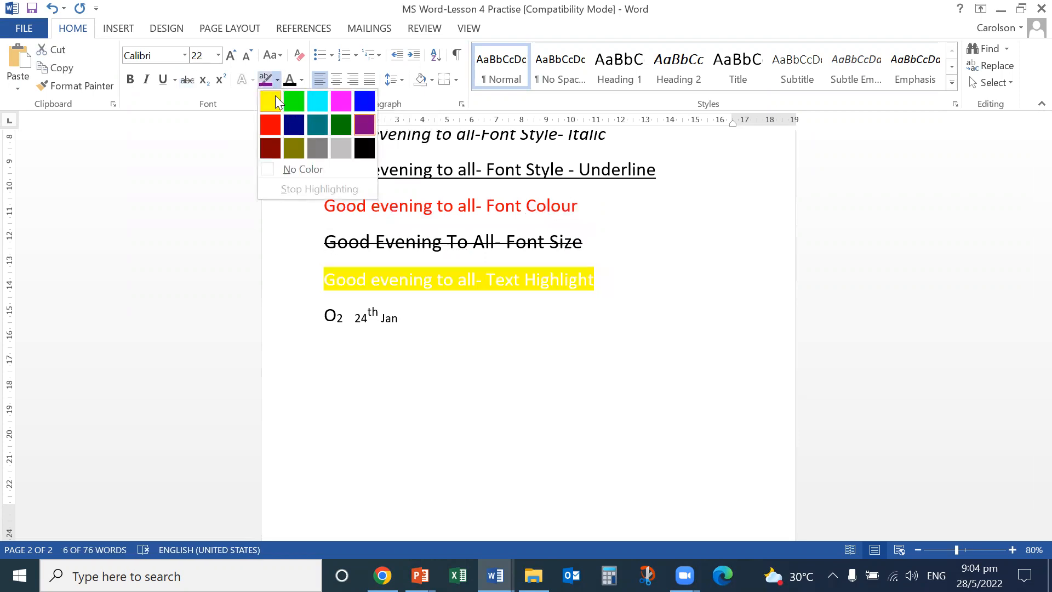
{"action": "left_click", "coordinate": [275, 96]}
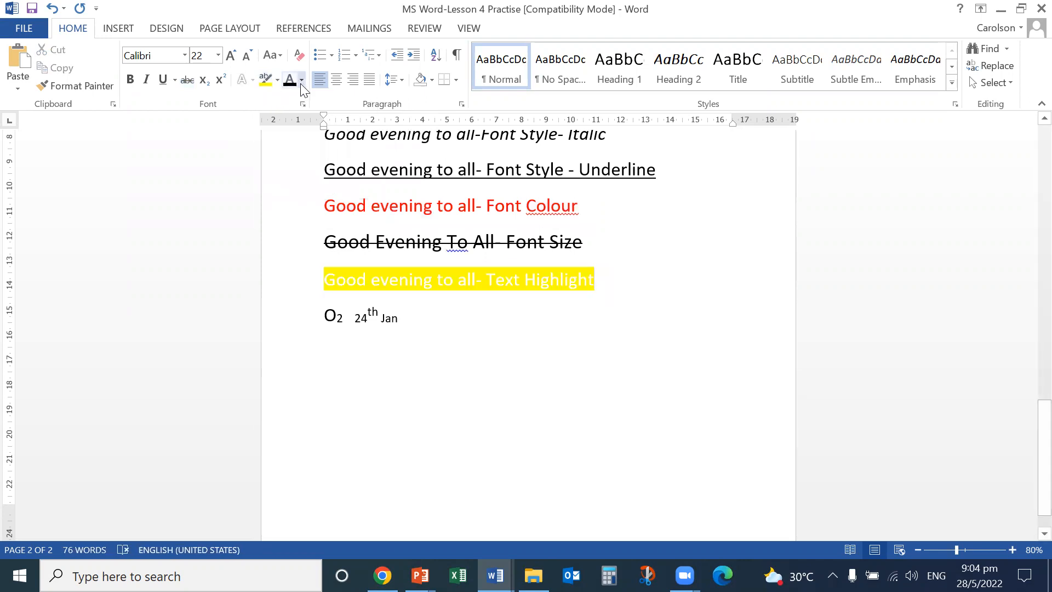
Change the font colour of the "Good evening to all- Font Colour" line to the theme's blue.
{"action": "left_click_drag", "start_coordinate": [323, 205], "coordinate": [578, 208]}
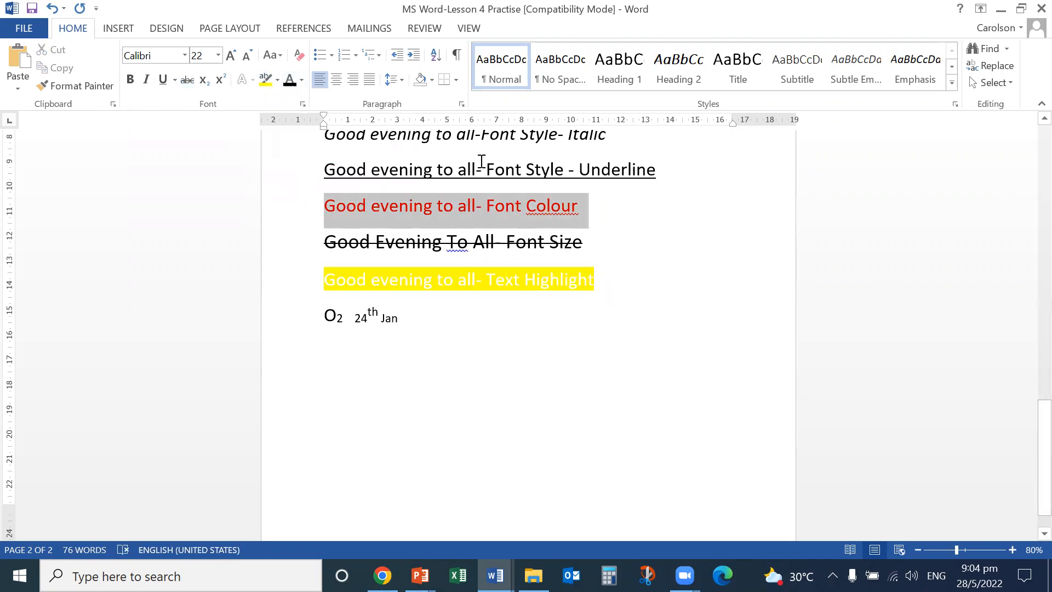
{"action": "left_click", "coordinate": [301, 80]}
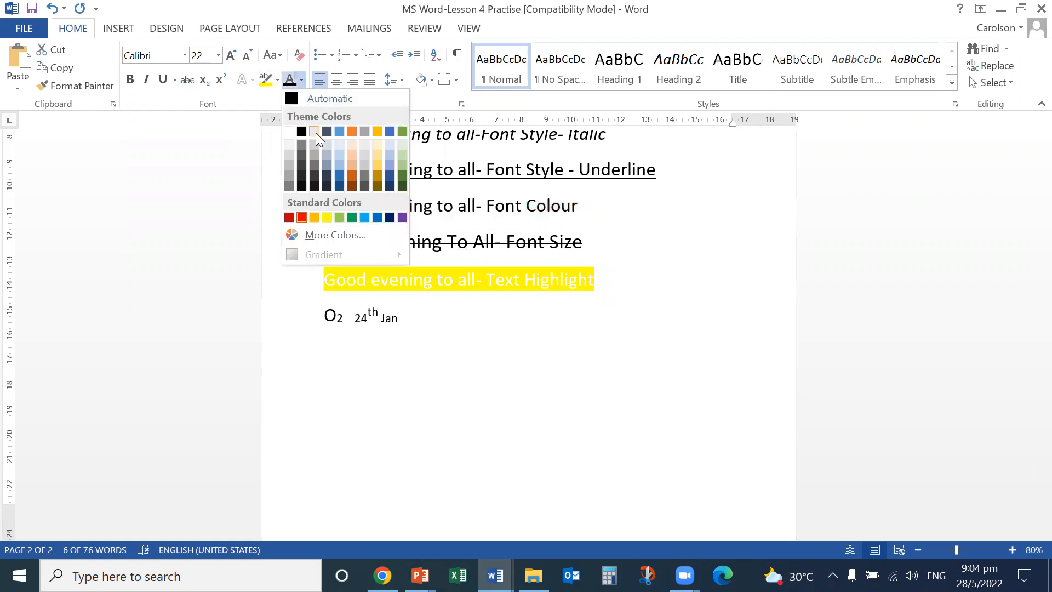
{"action": "left_click", "coordinate": [337, 131]}
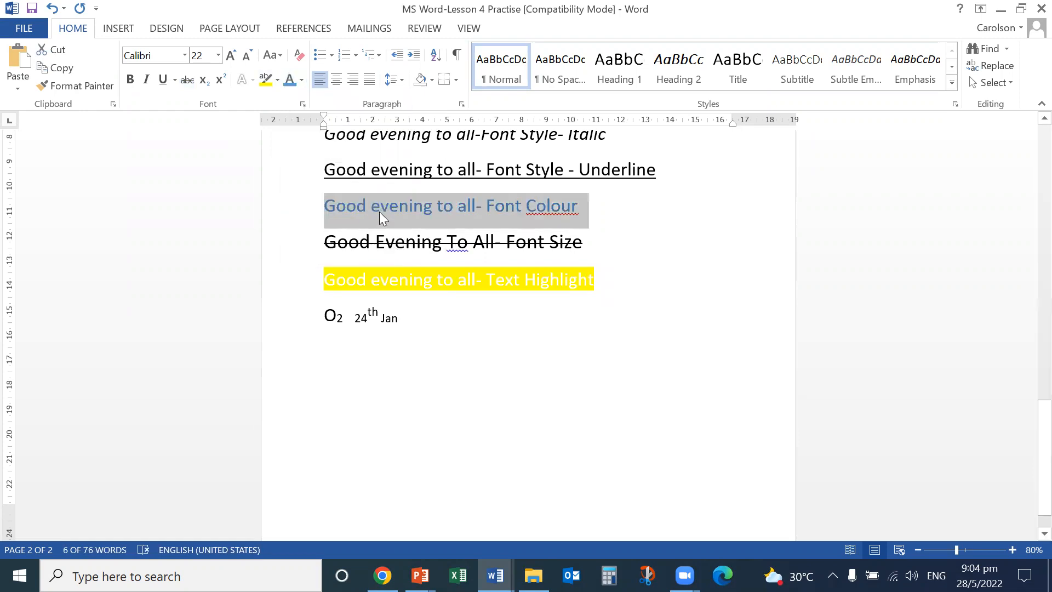
{"action": "left_click", "coordinate": [280, 57]}
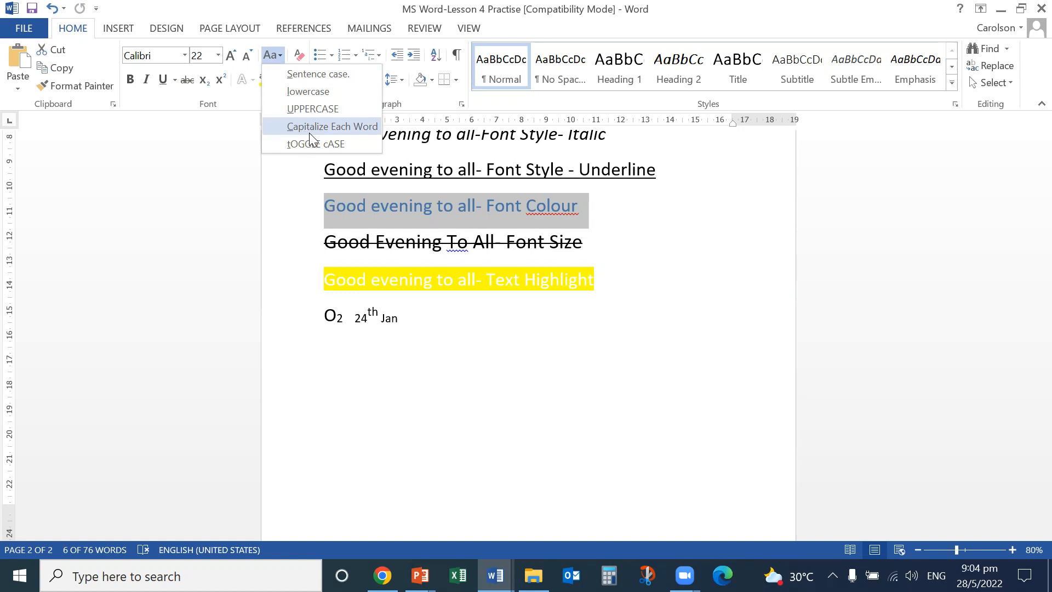
{"action": "left_click", "coordinate": [524, 389]}
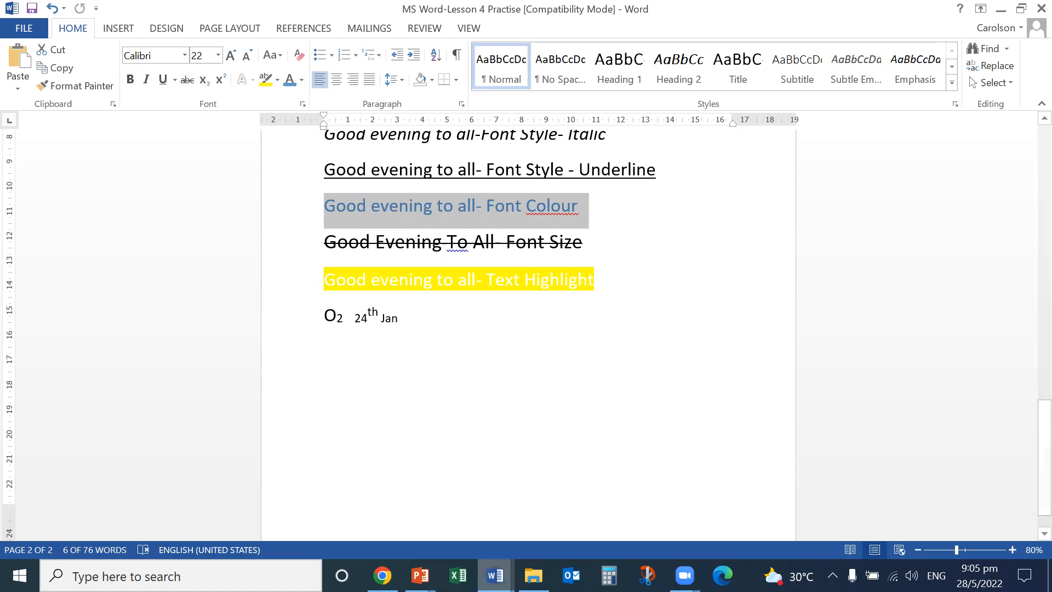
Check the "Formatting Text" slide of MsWord Full Revision in PowerPoint, and return to the example text in the MS Word-Lesson 4 Practise document.
{"action": "mouse_move", "coordinate": [420, 576]}
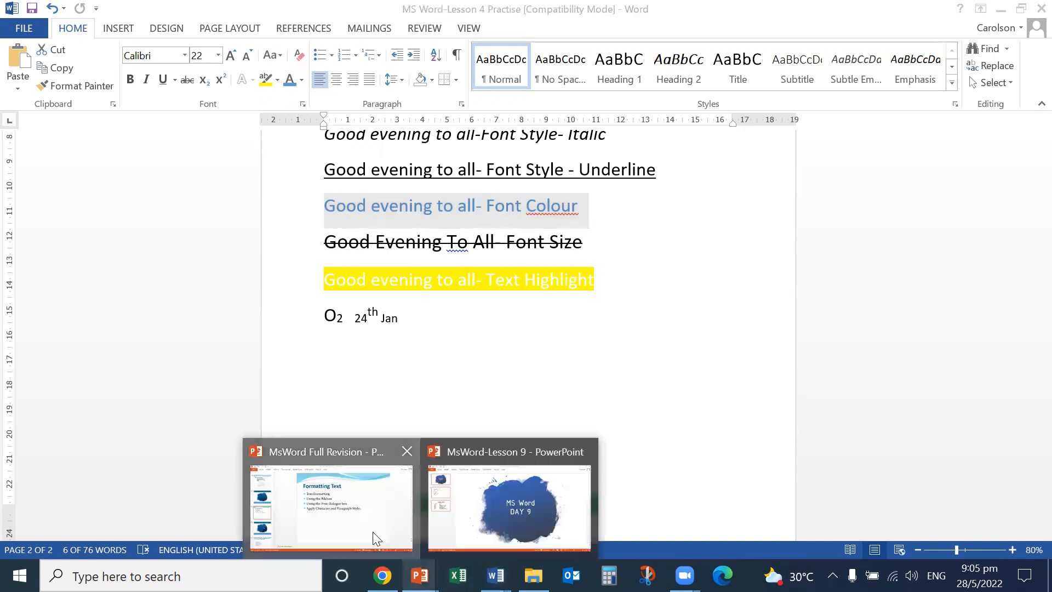
{"action": "left_click", "coordinate": [372, 531]}
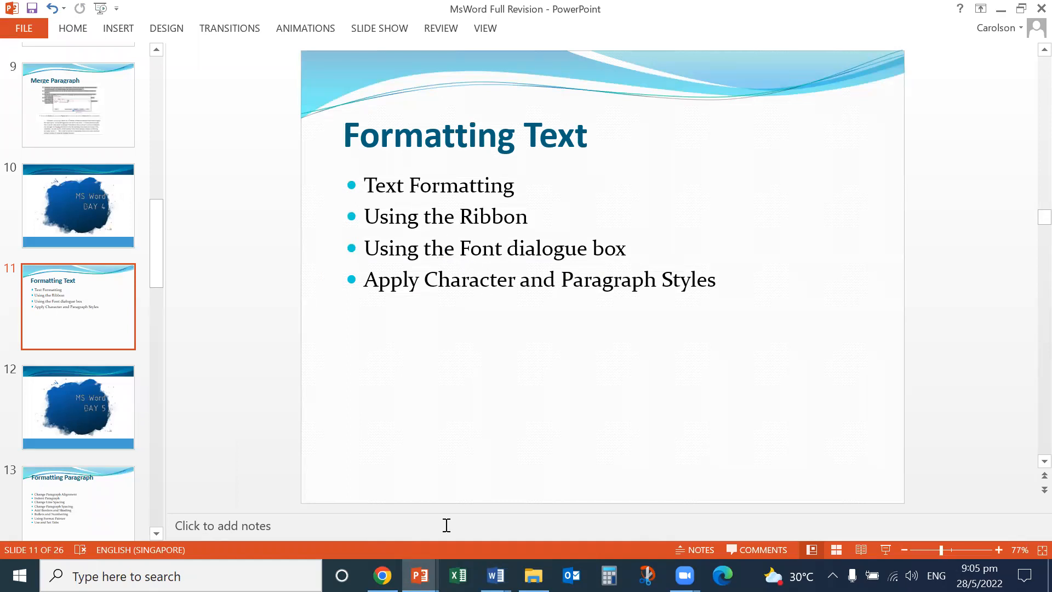
{"action": "left_click", "coordinate": [496, 575]}
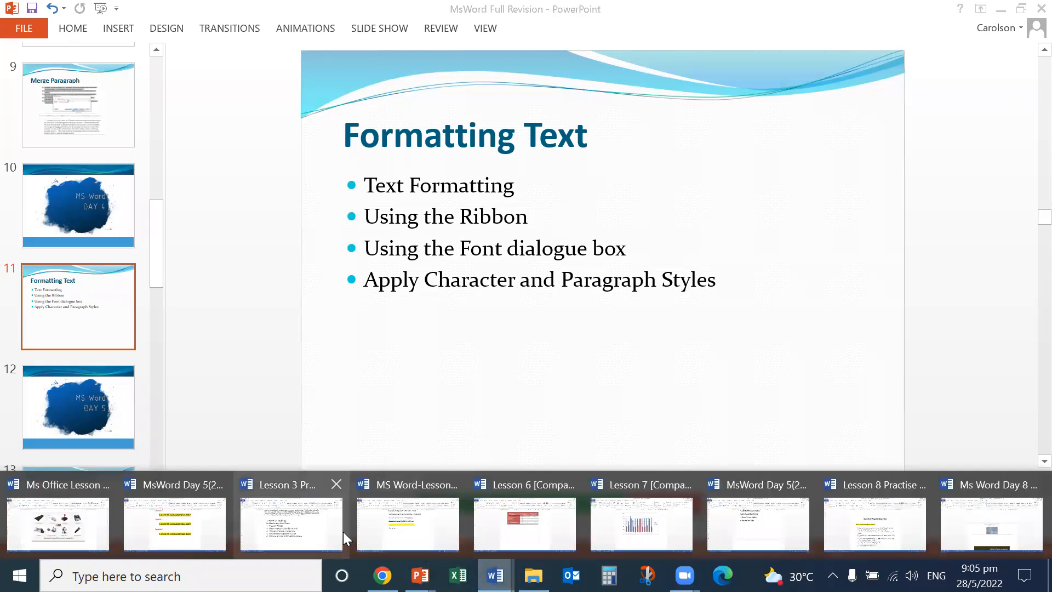
{"action": "left_click", "coordinate": [408, 545]}
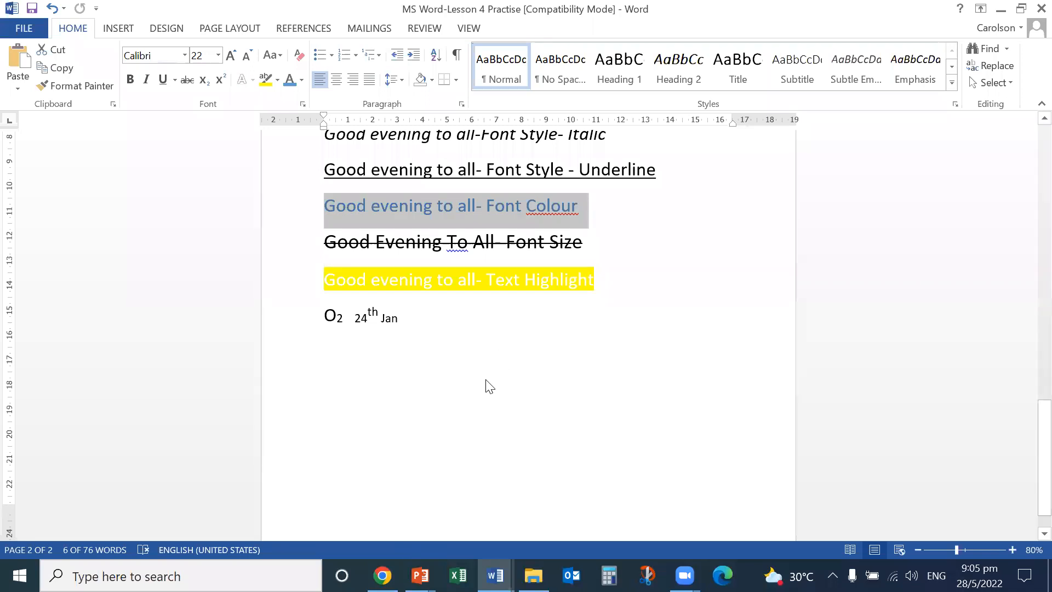
{"action": "scroll", "coordinate": [486, 383], "scroll_direction": "up", "scroll_amount": 5}
{"action": "scroll", "coordinate": [475, 337], "scroll_direction": "down", "scroll_amount": 3}
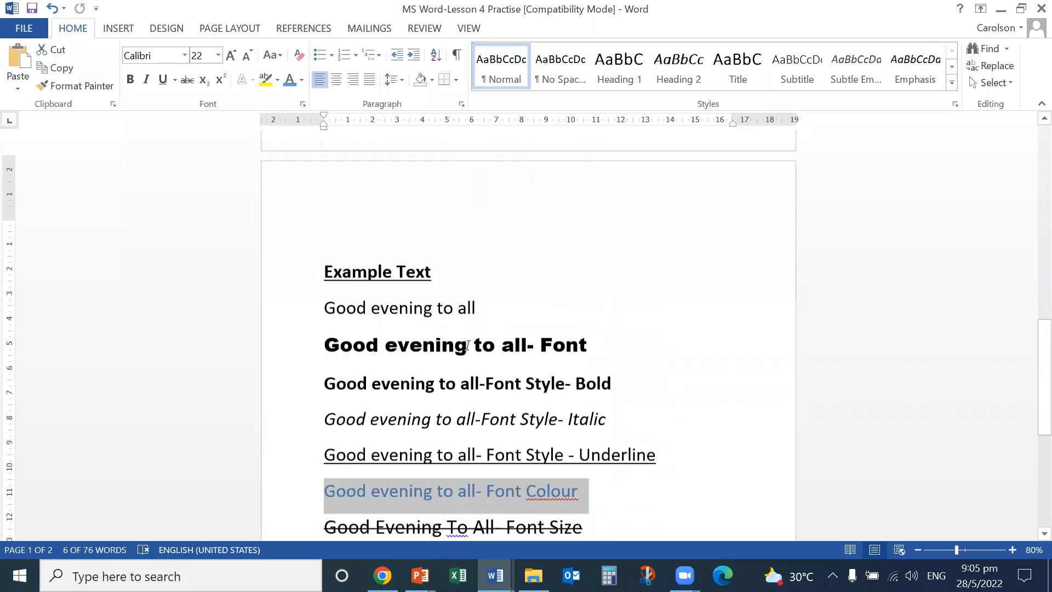
Examine the character spacing and font options of the "Good evening to all- Font Colour" line, leaving them as they are.
{"action": "left_click", "coordinate": [302, 104]}
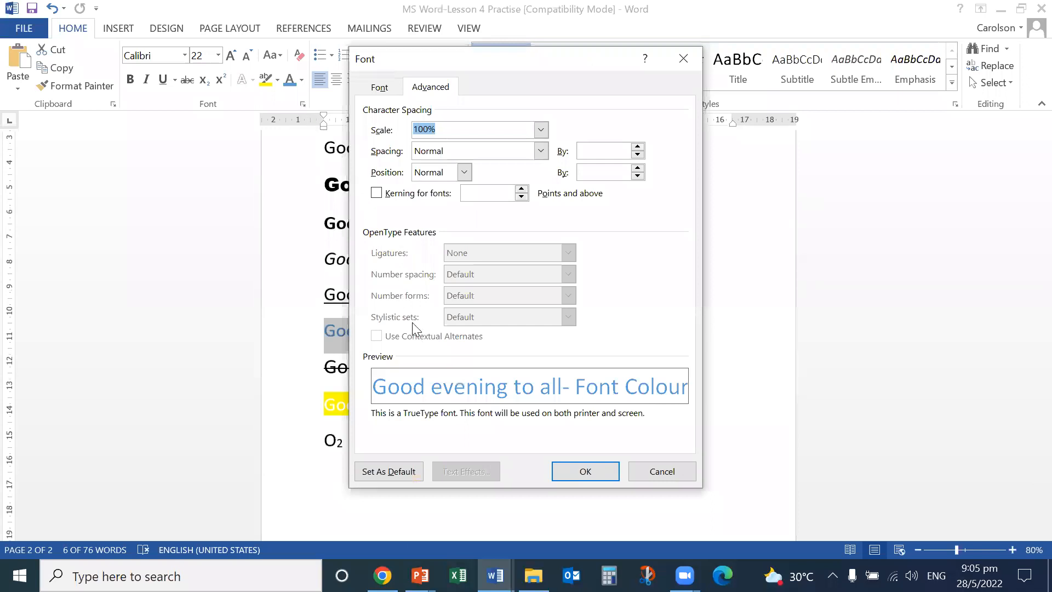
{"action": "left_click", "coordinate": [379, 86]}
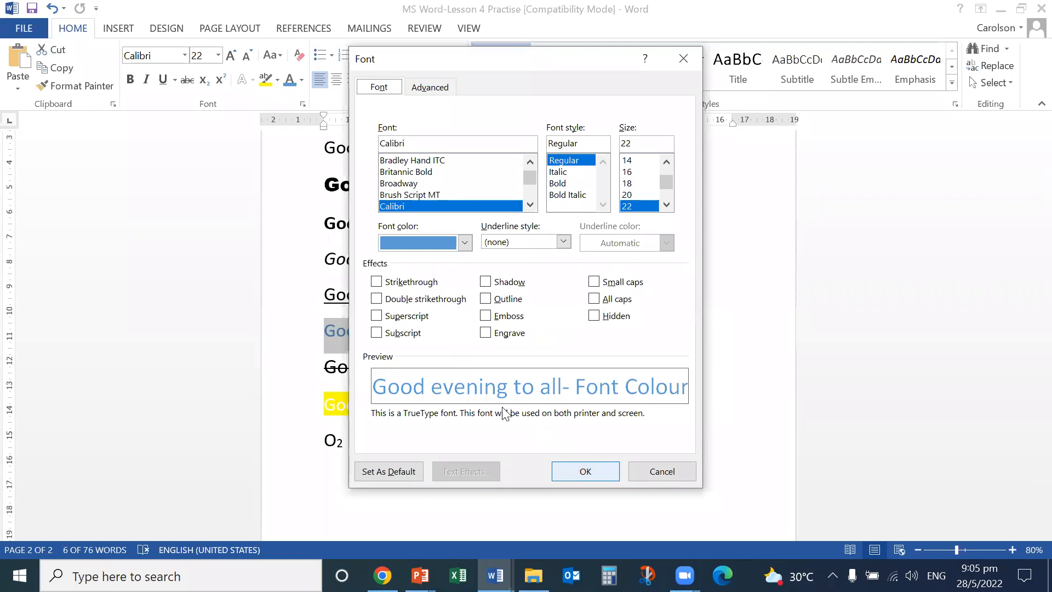
{"action": "left_click", "coordinate": [662, 471]}
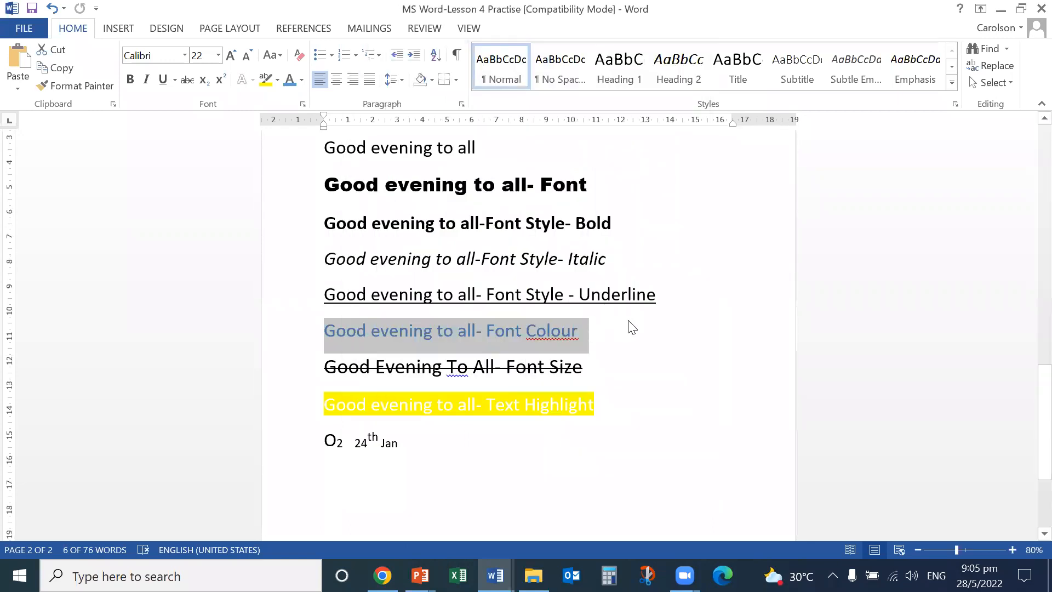
Try double strikethrough on the "Good Evening To All- Font Size" line, discard it and deselect the text.
{"action": "left_click_drag", "start_coordinate": [616, 357], "coordinate": [332, 357]}
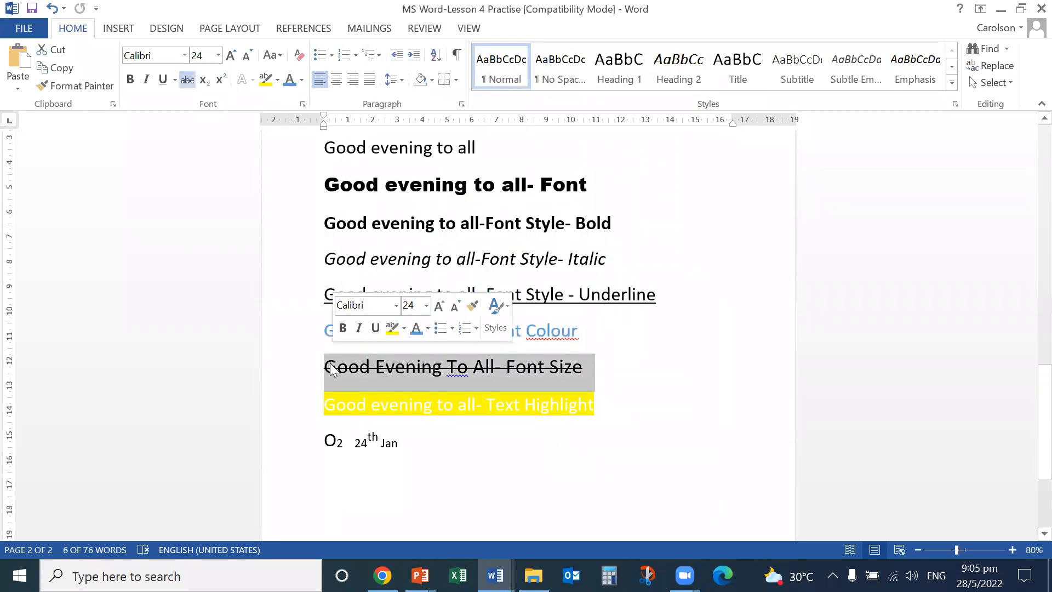
{"action": "left_click", "coordinate": [302, 104]}
{"action": "left_click", "coordinate": [377, 299]}
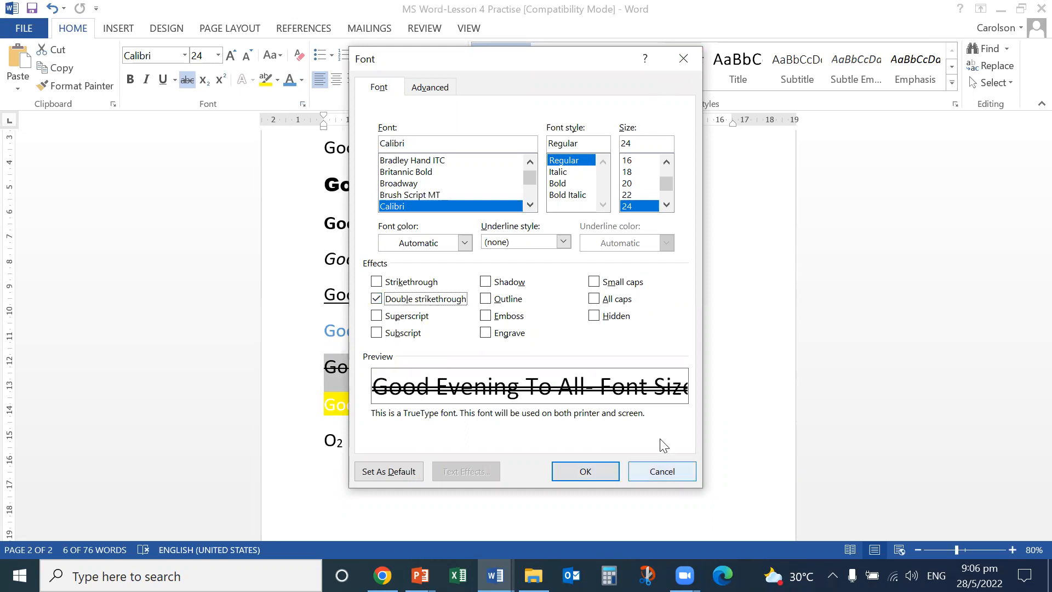
{"action": "key", "text": "Escape"}
{"action": "left_click", "coordinate": [678, 422]}
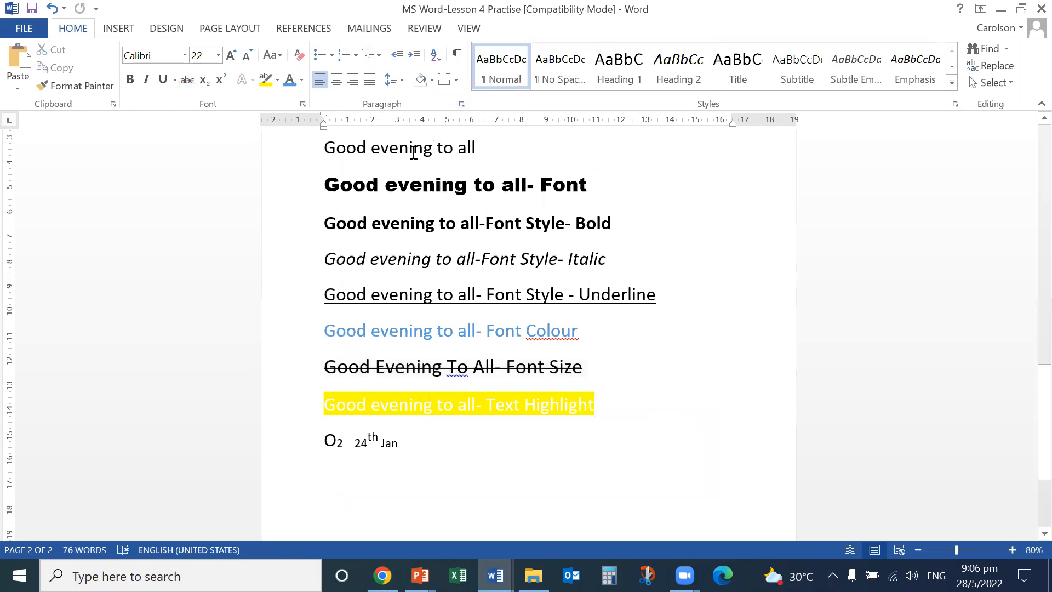
Change the whole numbered topic list under "Day 4" to arrowhead bullets.
{"action": "scroll", "coordinate": [491, 321], "scroll_direction": "down", "scroll_amount": 3}
{"action": "scroll", "coordinate": [472, 282], "scroll_direction": "up", "scroll_amount": 3}
{"action": "scroll", "coordinate": [472, 281], "scroll_direction": "up", "scroll_amount": 12}
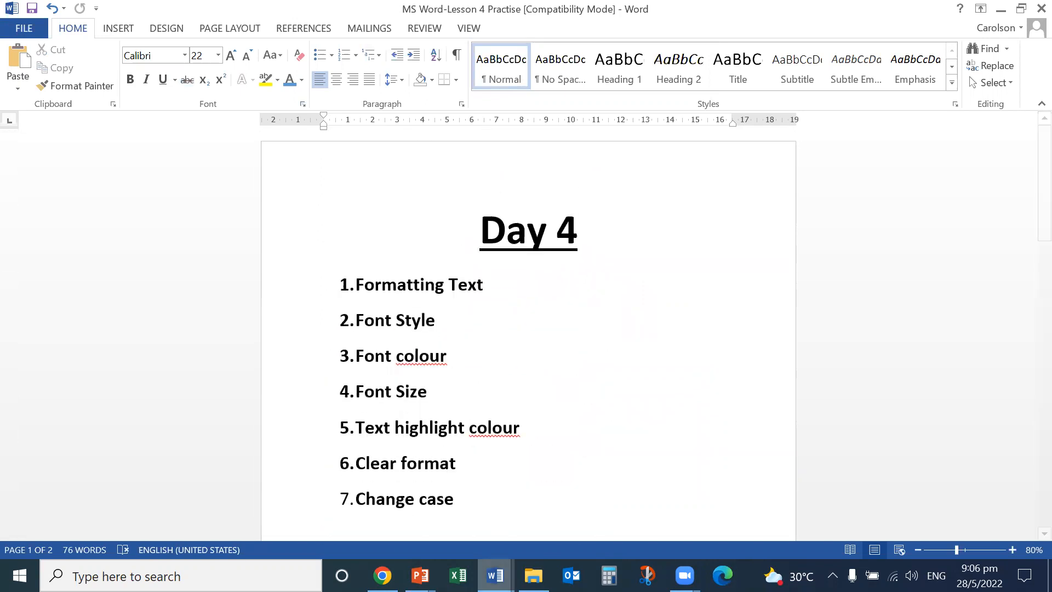
{"action": "mouse_move", "coordinate": [494, 575]}
{"action": "left_click", "coordinate": [498, 321]}
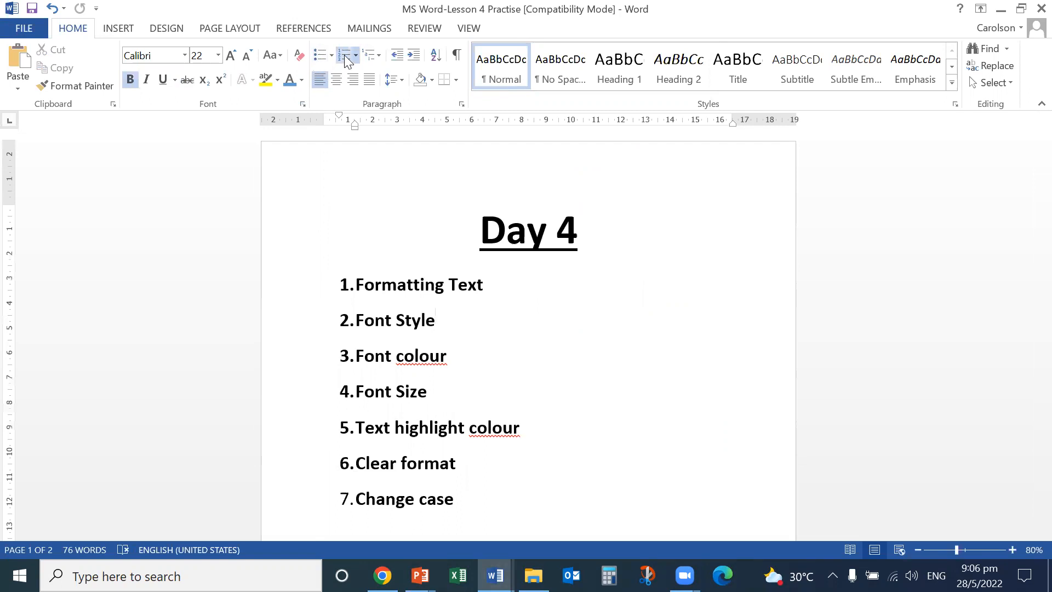
{"action": "scroll", "coordinate": [441, 360], "scroll_direction": "down", "scroll_amount": 3}
{"action": "left_click_drag", "start_coordinate": [504, 422], "coordinate": [301, 202]}
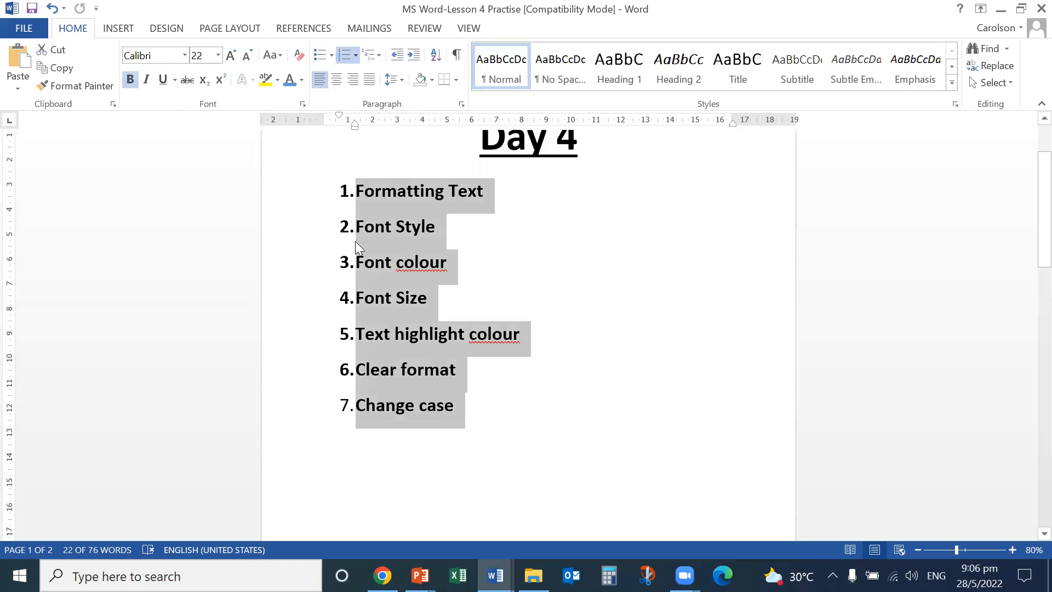
{"action": "left_click", "coordinate": [331, 55]}
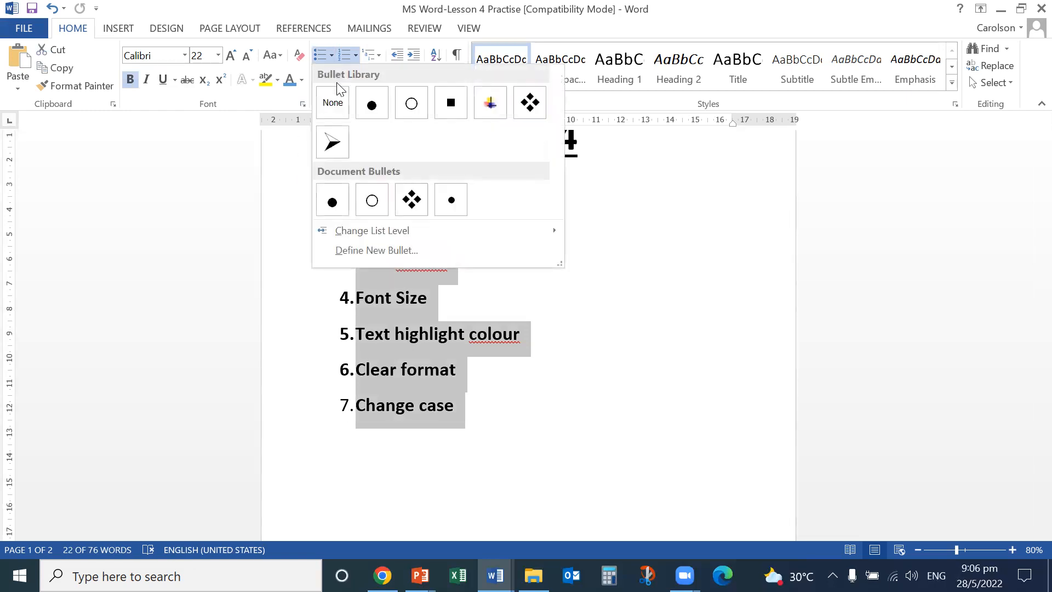
{"action": "left_click", "coordinate": [336, 141]}
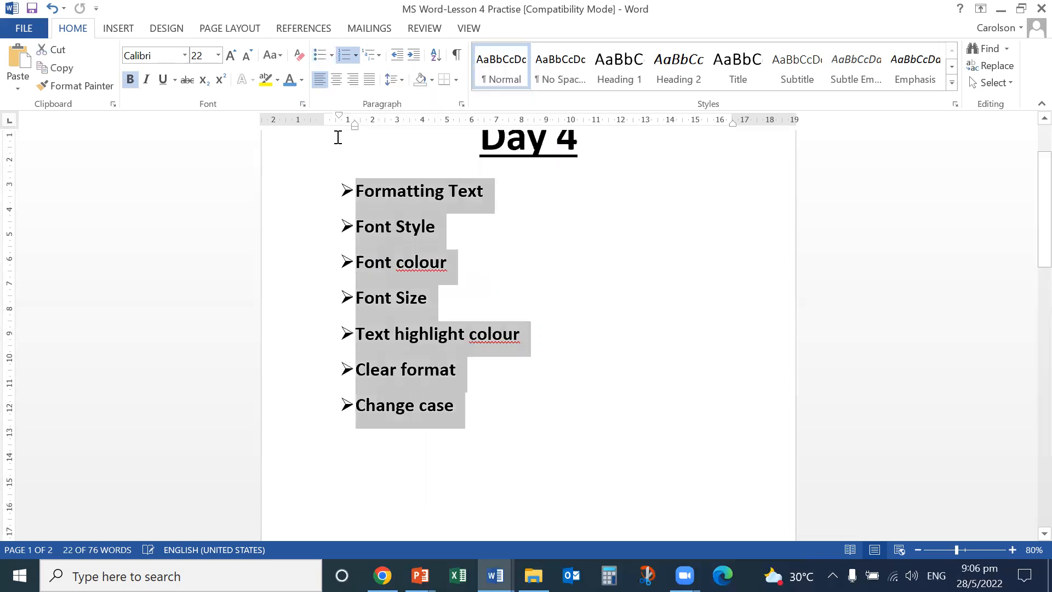
{"action": "left_click", "coordinate": [599, 332]}
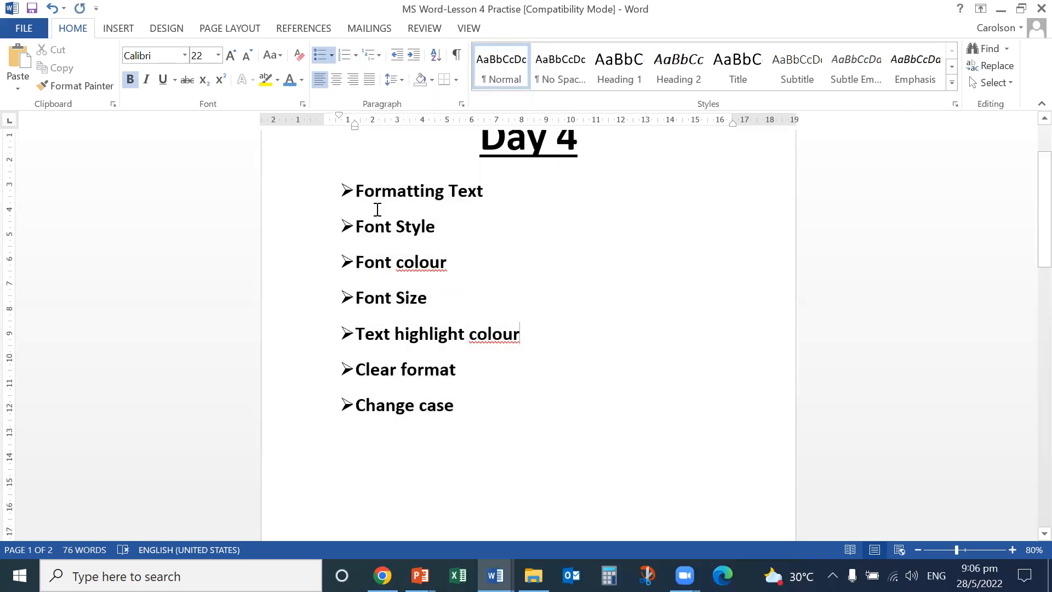
{"action": "left_click", "coordinate": [331, 56]}
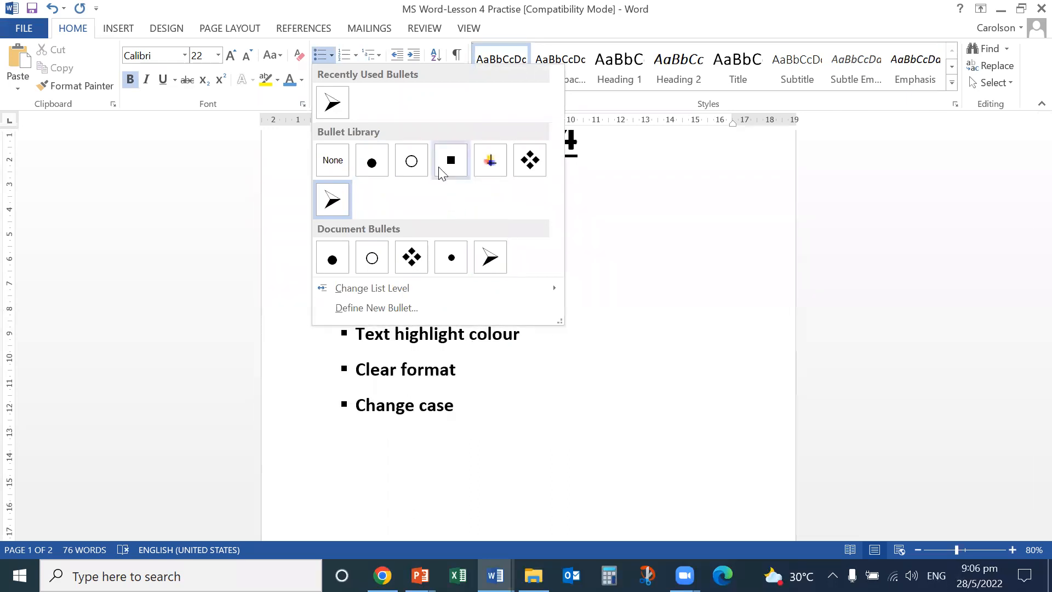
{"action": "left_click", "coordinate": [498, 262]}
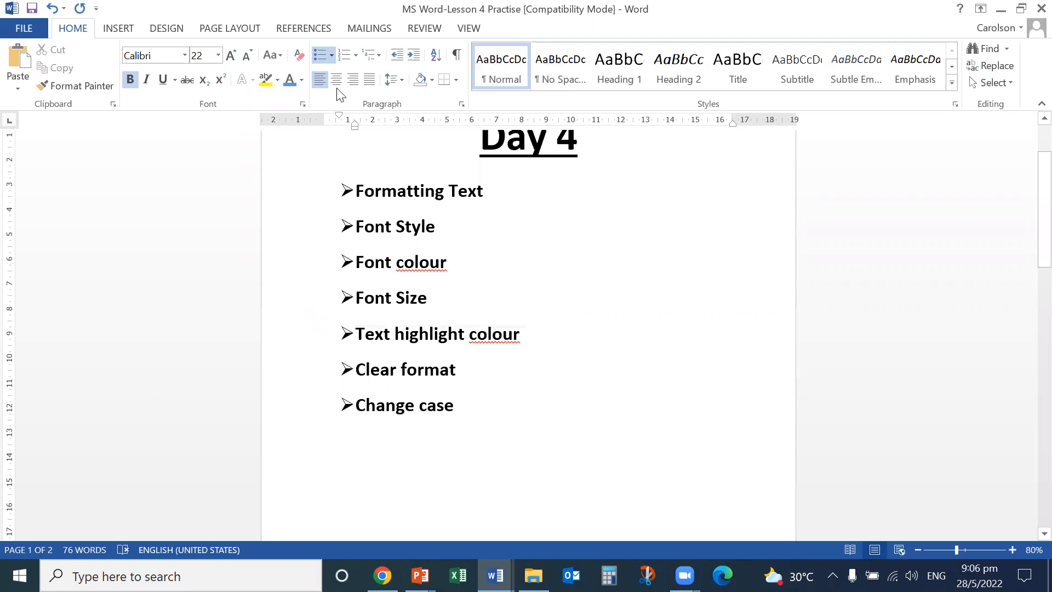
Change the topic list under "Day 4" to lettered numbering in the a), b), c) format.
{"action": "left_click", "coordinate": [355, 55]}
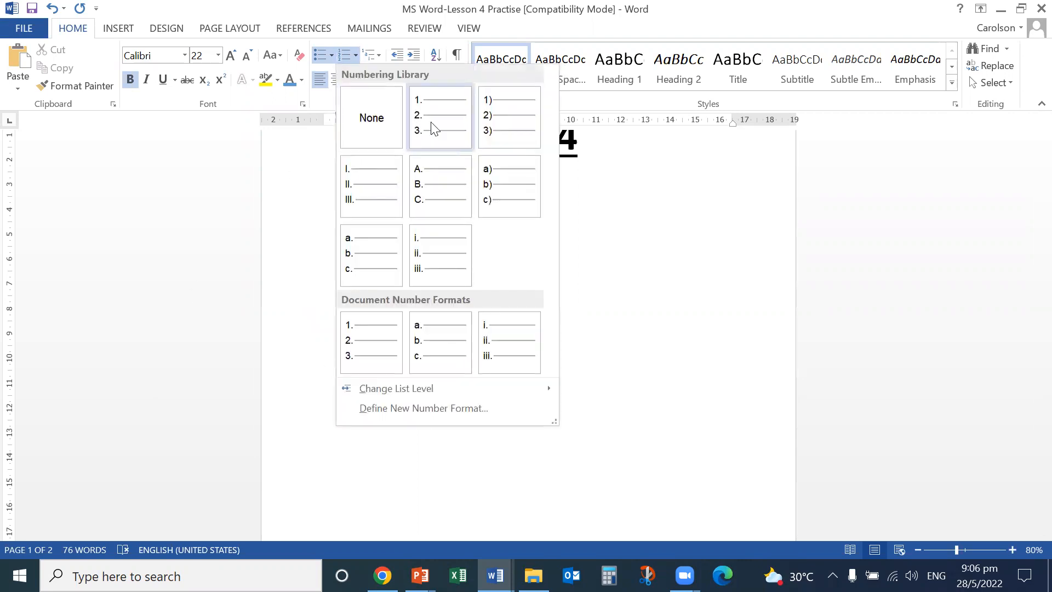
{"action": "left_click", "coordinate": [503, 193]}
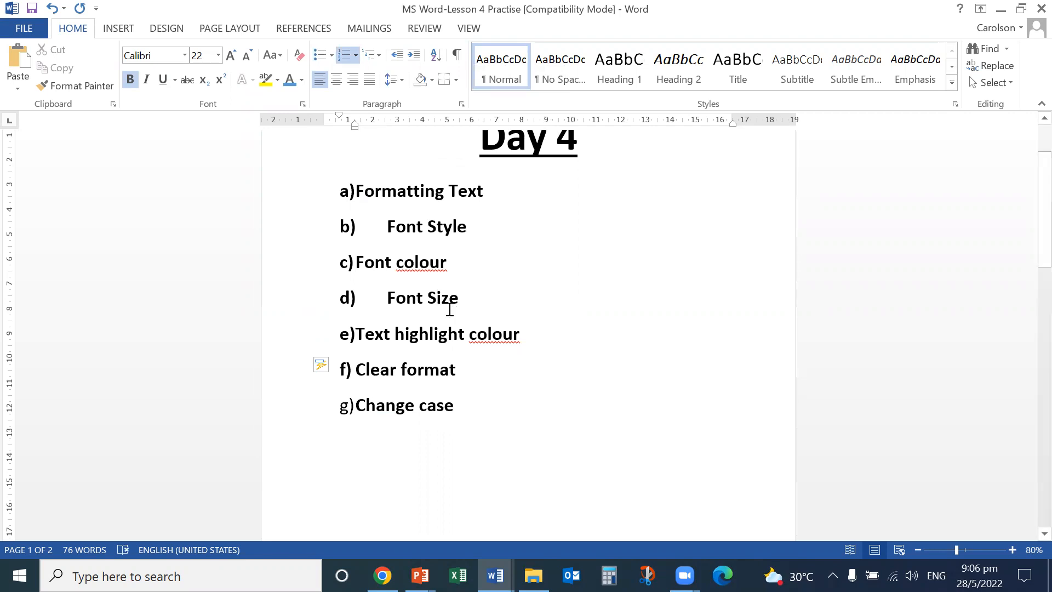
{"action": "scroll", "coordinate": [438, 350], "scroll_direction": "down", "scroll_amount": 15}
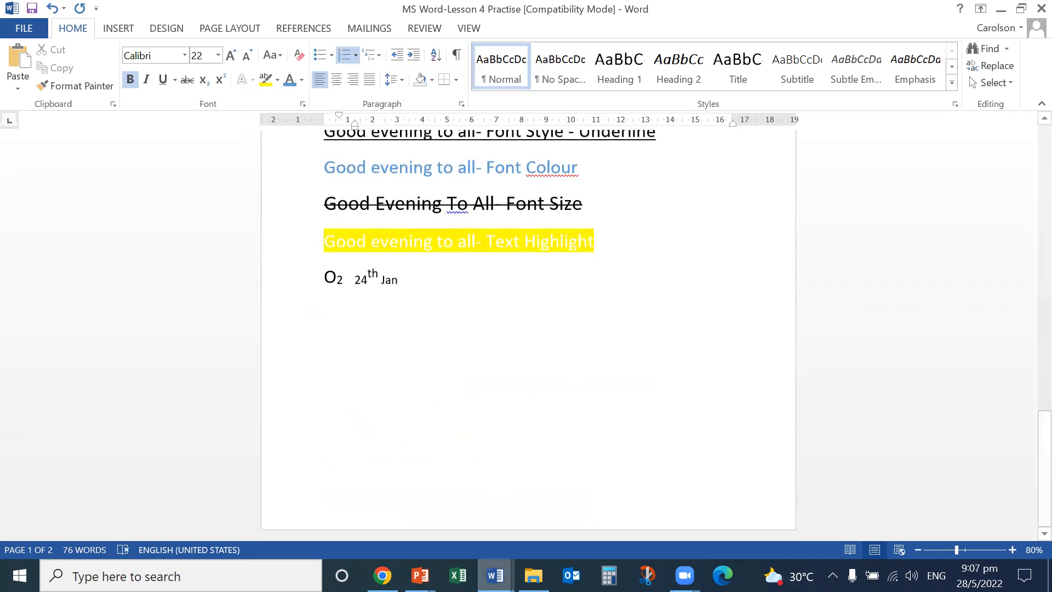
Switch to the Lesson 3 Practice document and find the two paragraphs about Singapore.
{"action": "mouse_move", "coordinate": [495, 575]}
{"action": "left_click", "coordinate": [303, 517]}
{"action": "scroll", "coordinate": [437, 350], "scroll_direction": "up", "scroll_amount": 8}
{"action": "scroll", "coordinate": [427, 387], "scroll_direction": "up", "scroll_amount": 4}
{"action": "scroll", "coordinate": [425, 388], "scroll_direction": "down", "scroll_amount": 6}
{"action": "scroll", "coordinate": [419, 425], "scroll_direction": "up", "scroll_amount": 5}
{"action": "scroll", "coordinate": [424, 431], "scroll_direction": "up", "scroll_amount": 5}
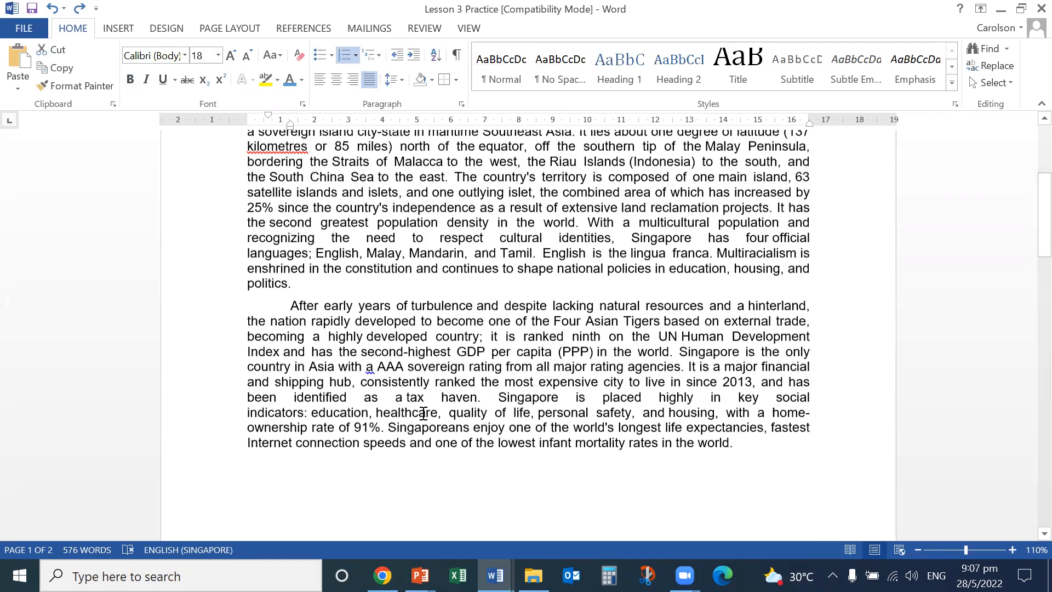
{"action": "scroll", "coordinate": [421, 411], "scroll_direction": "down", "scroll_amount": 4}
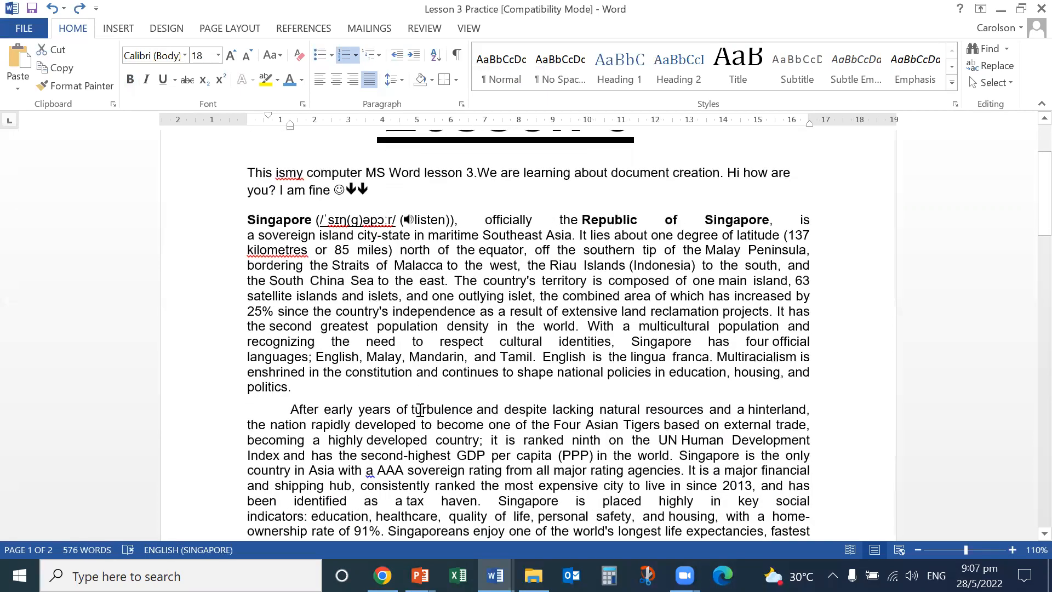
{"action": "scroll", "coordinate": [419, 409], "scroll_direction": "down", "scroll_amount": 1}
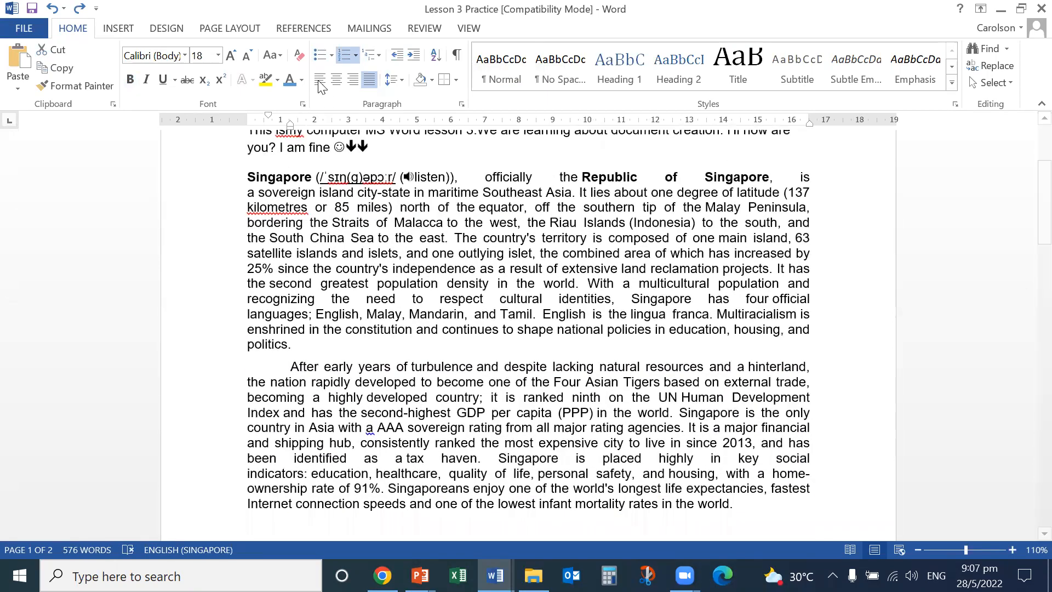
Try left, centre and right alignment on the first Singapore paragraph, and return it to justified alignment.
{"action": "left_click_drag", "start_coordinate": [244, 172], "coordinate": [320, 364]}
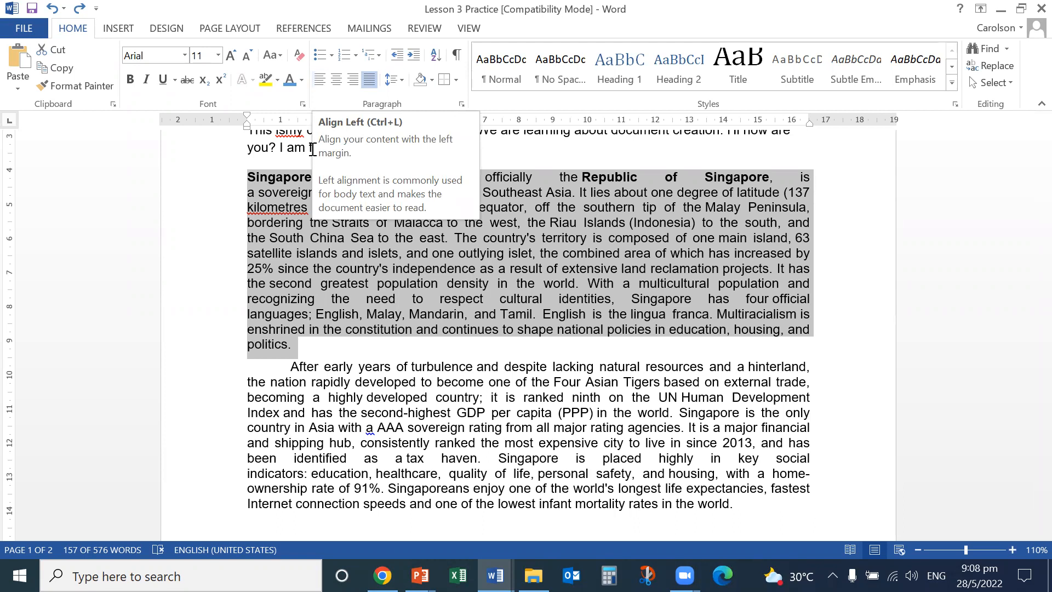
{"action": "left_click", "coordinate": [320, 81]}
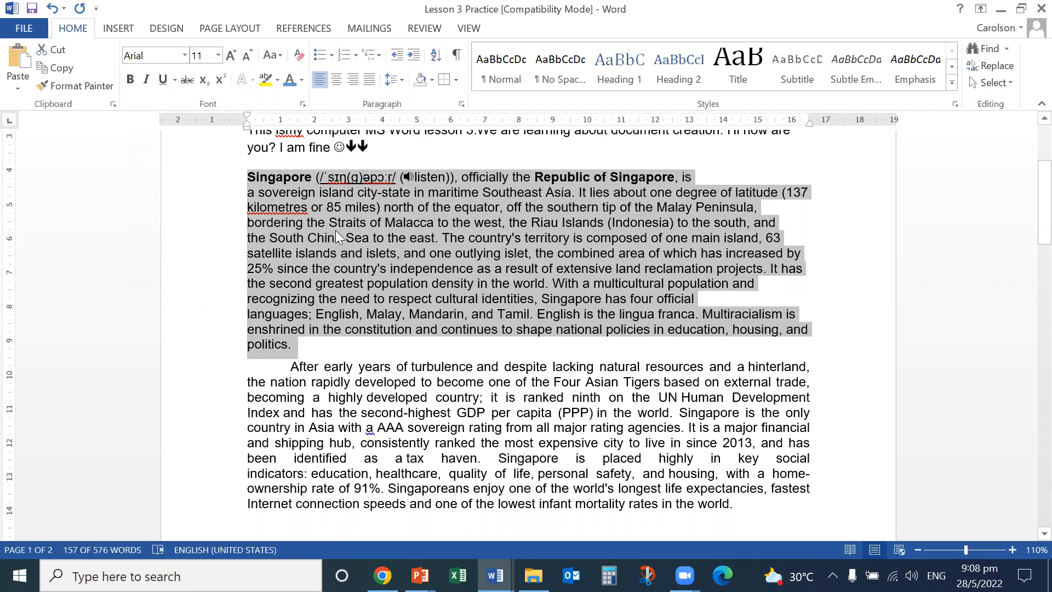
{"action": "left_click", "coordinate": [335, 80]}
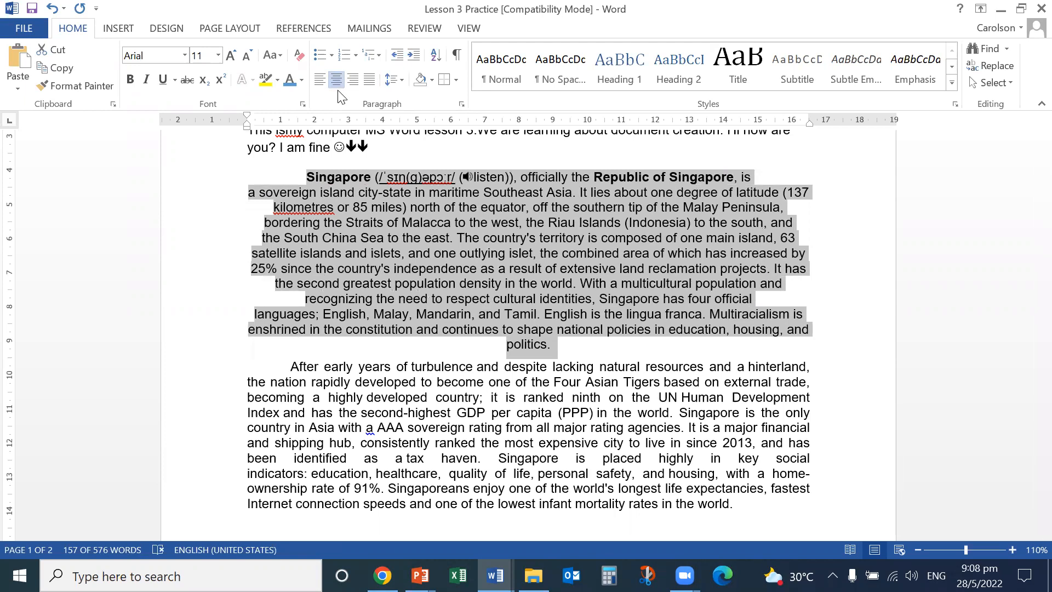
{"action": "left_click", "coordinate": [351, 80]}
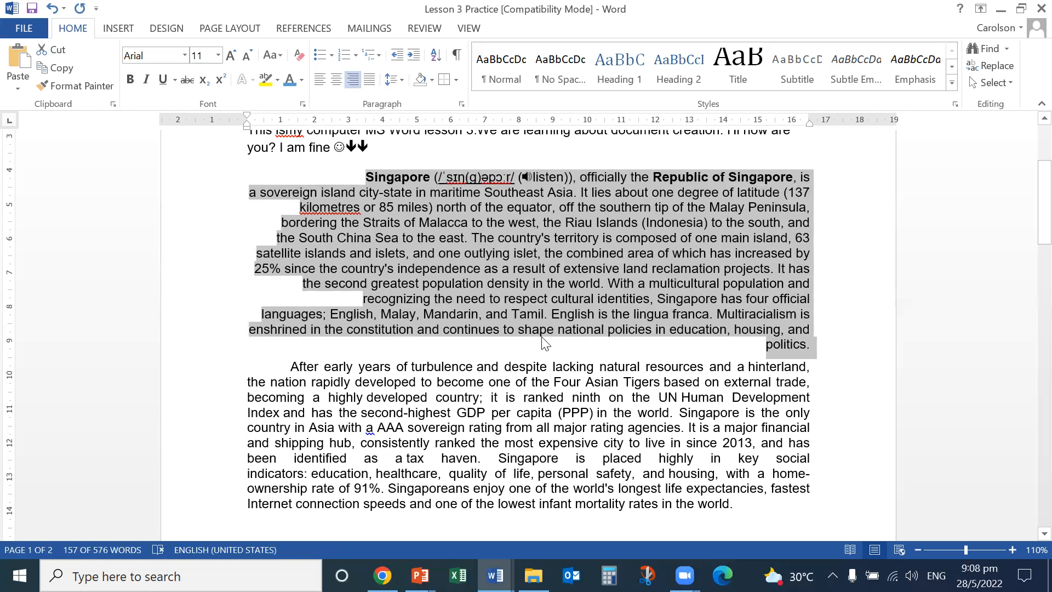
{"action": "left_click", "coordinate": [370, 80]}
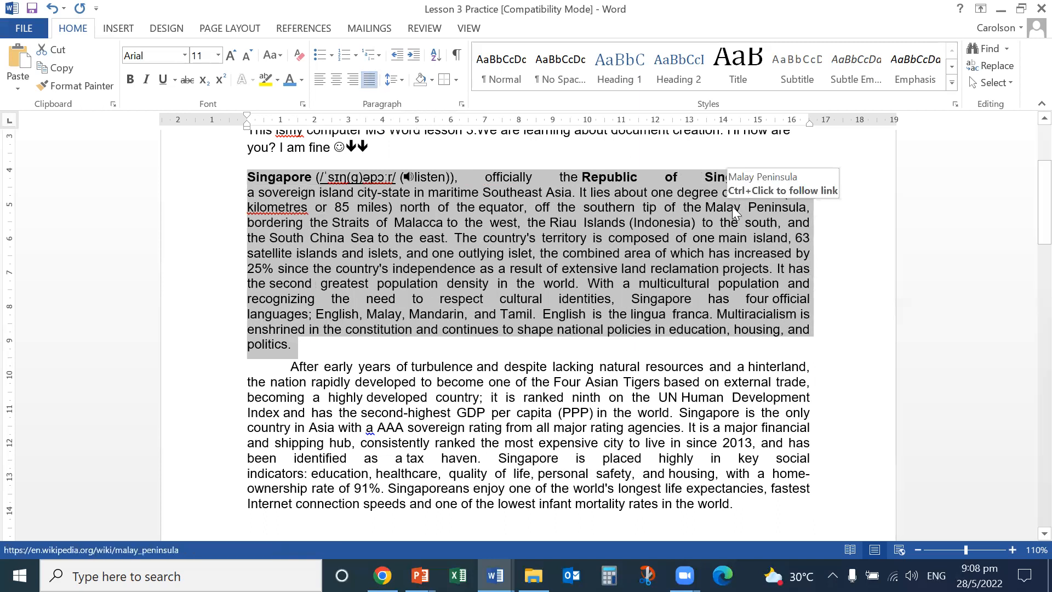
{"action": "left_click", "coordinate": [353, 350]}
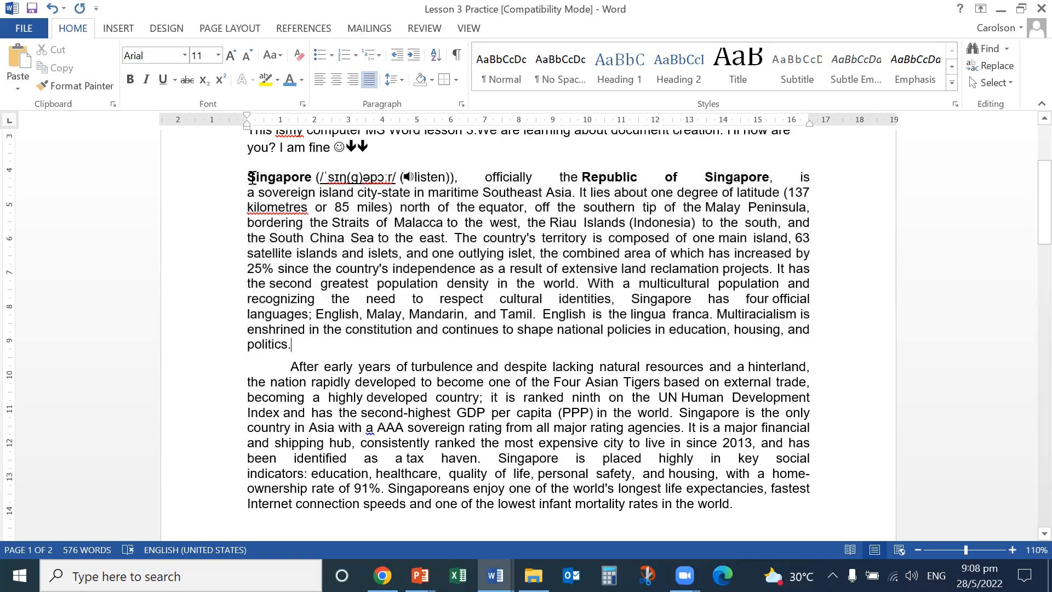
Set the line spacing of the first Singapore paragraph to 1.5.
{"action": "left_click_drag", "start_coordinate": [247, 177], "coordinate": [294, 346]}
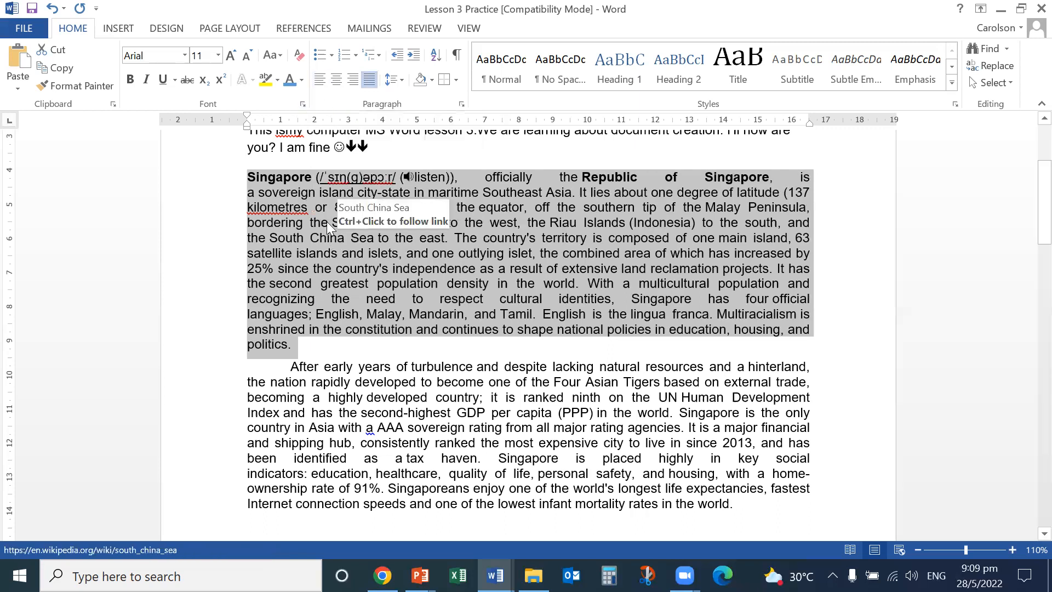
{"action": "left_click", "coordinate": [401, 80]}
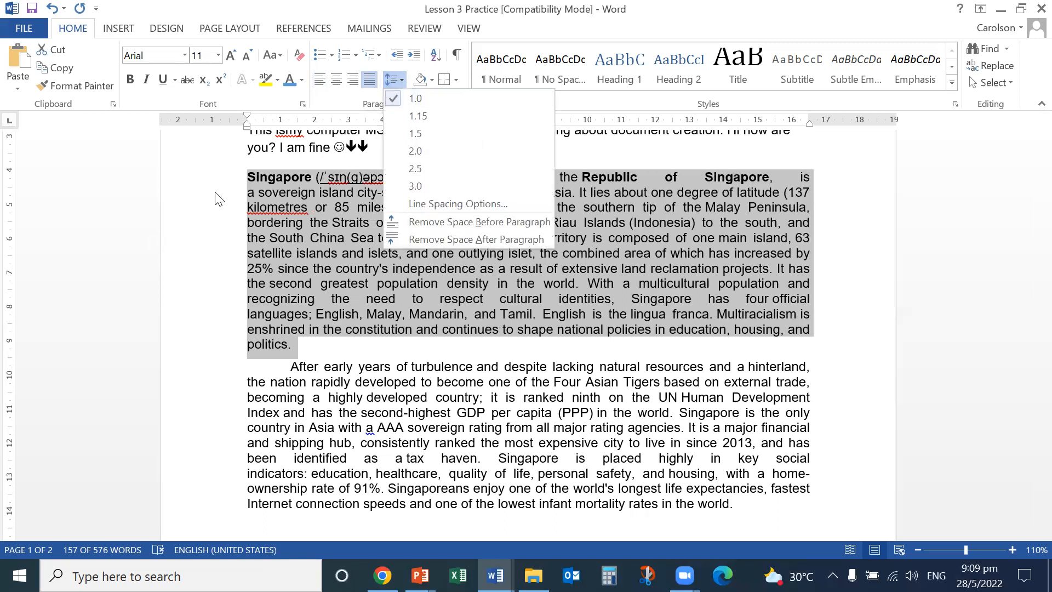
{"action": "left_click", "coordinate": [197, 207]}
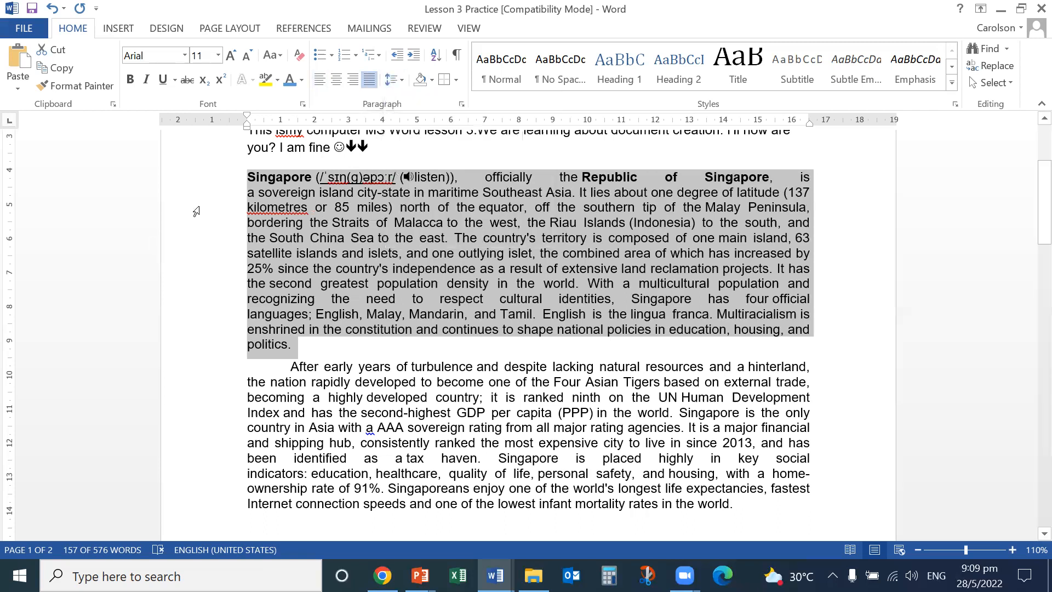
{"action": "left_click", "coordinate": [394, 80]}
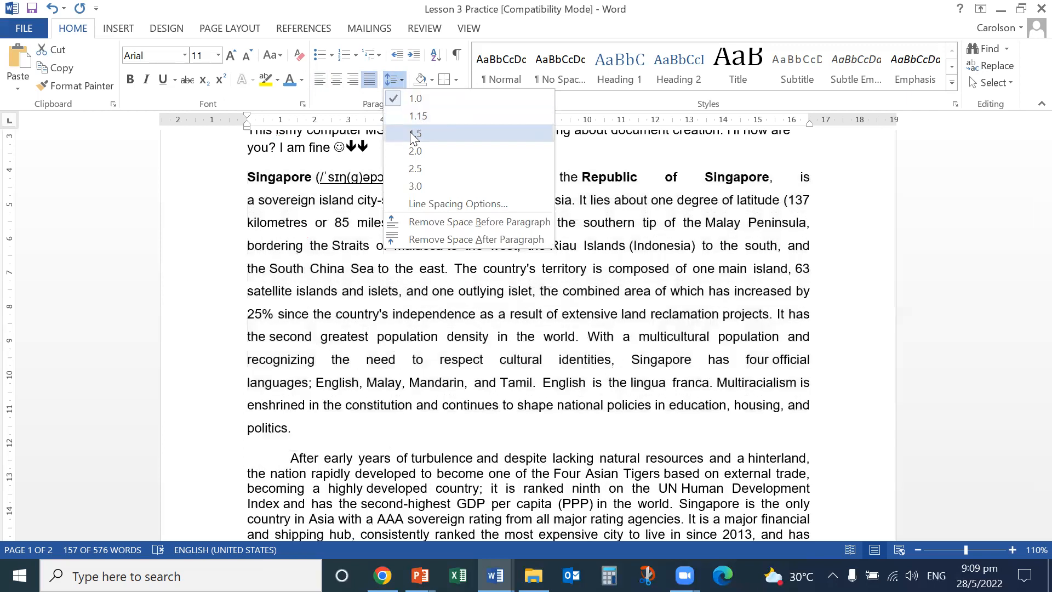
{"action": "left_click", "coordinate": [414, 135]}
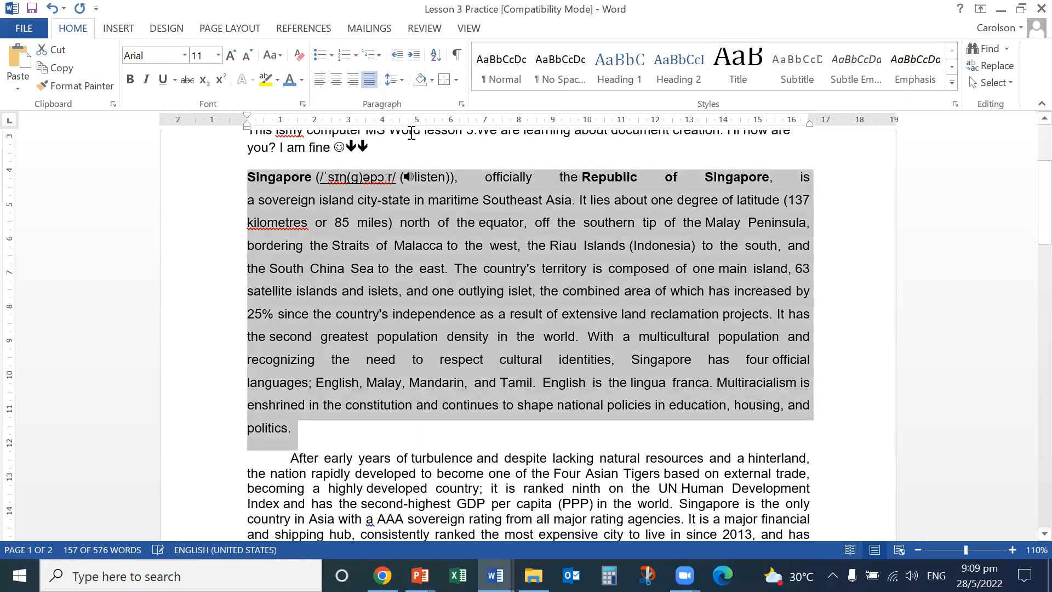
{"action": "left_click", "coordinate": [394, 80]}
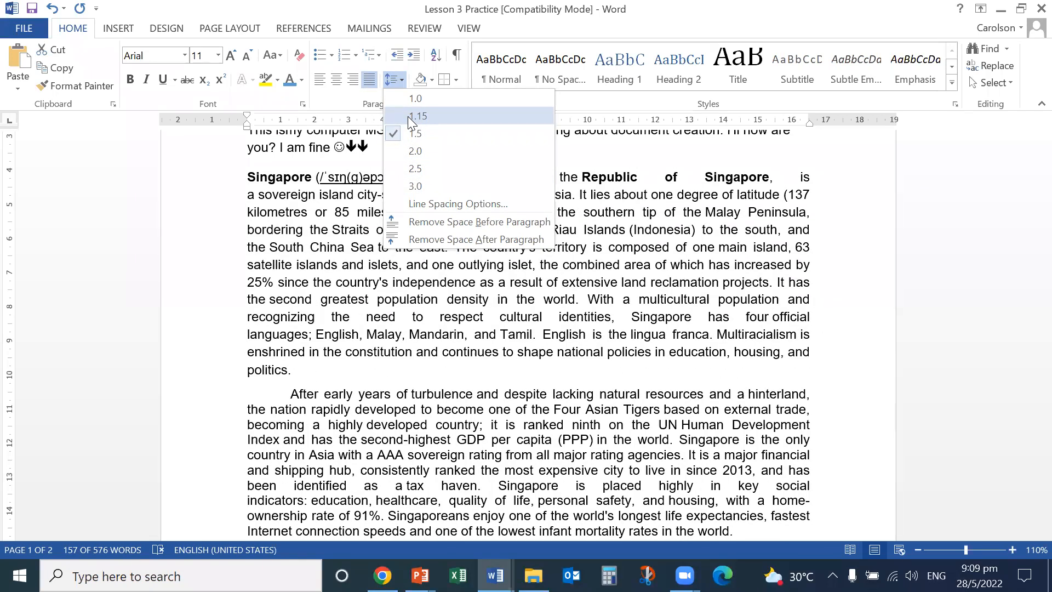
{"action": "left_click", "coordinate": [416, 133]}
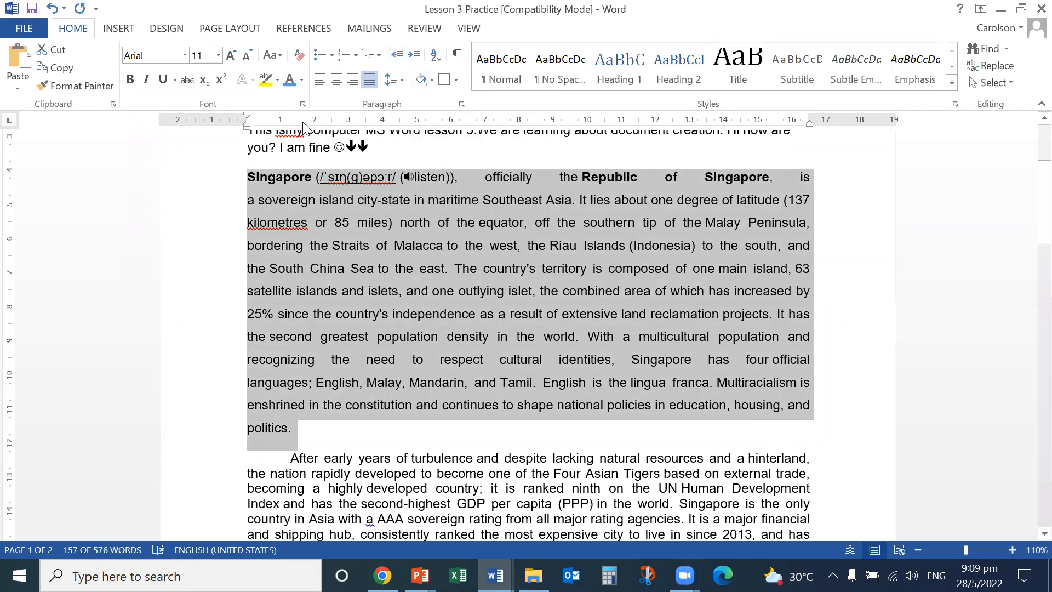
Increase the left indent of the first Singapore paragraph by three levels and decrease it by one level.
{"action": "left_click", "coordinate": [410, 58]}
{"action": "left_click", "coordinate": [409, 58]}
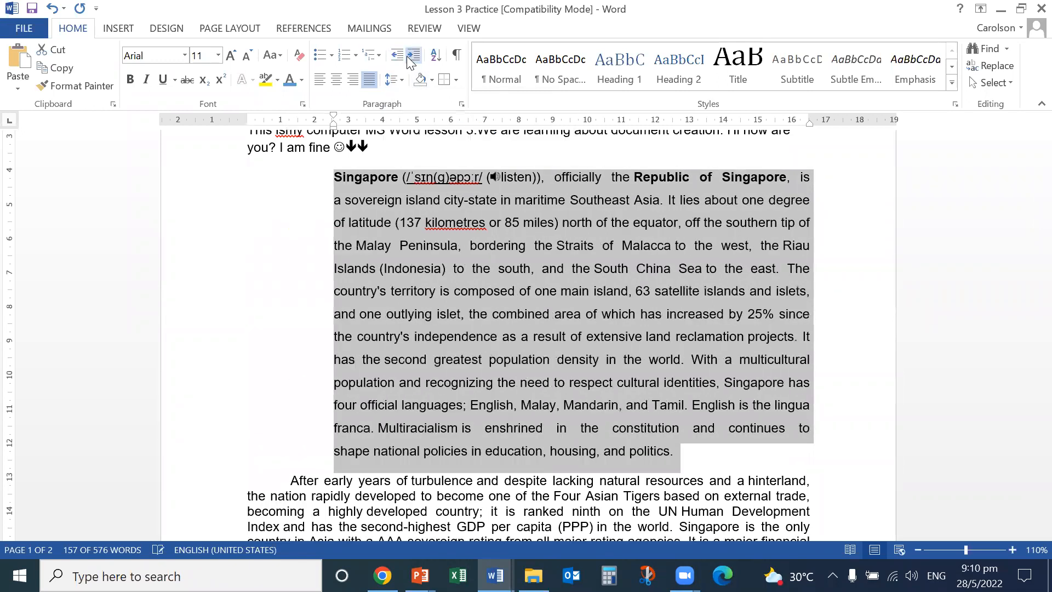
{"action": "left_click", "coordinate": [409, 58]}
{"action": "left_click", "coordinate": [400, 57]}
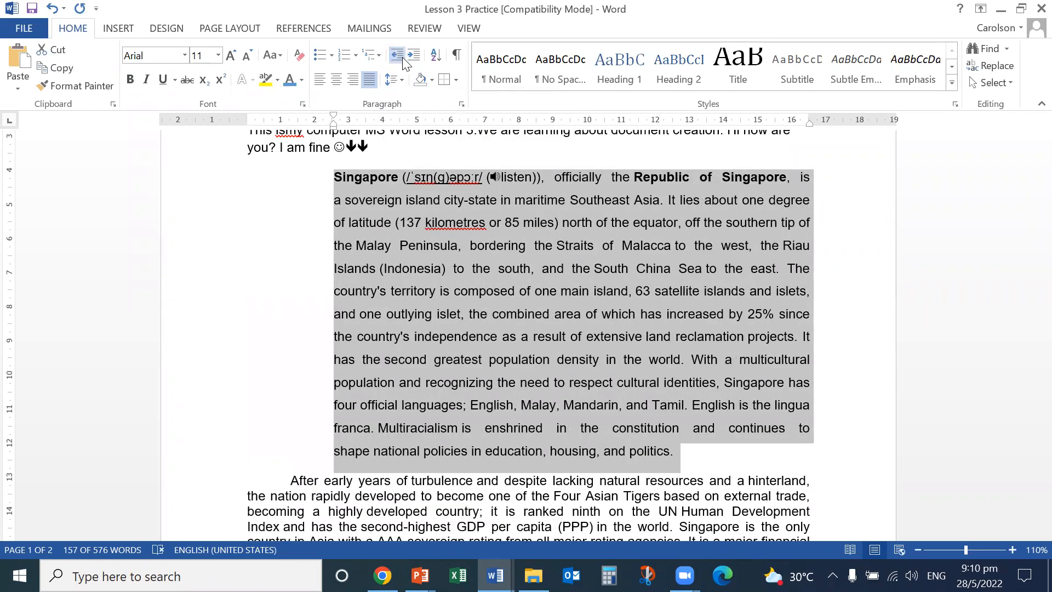
Try deeper left indents on the first Singapore paragraph, and decrease its indent back to the page margin.
{"action": "left_click", "coordinate": [402, 58]}
{"action": "left_click", "coordinate": [411, 57]}
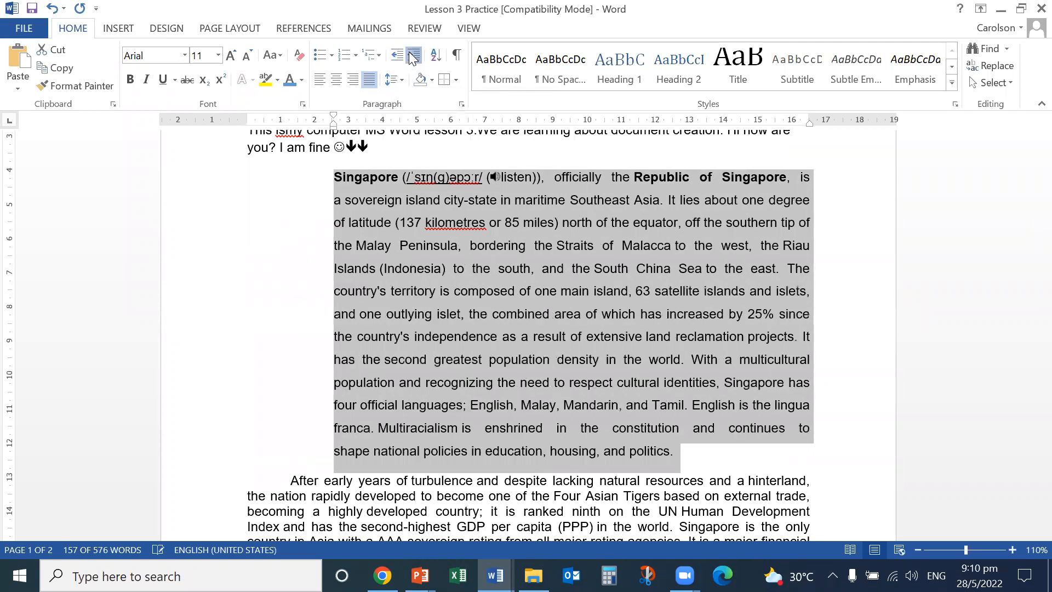
{"action": "left_click", "coordinate": [412, 57]}
{"action": "left_click", "coordinate": [412, 57]}
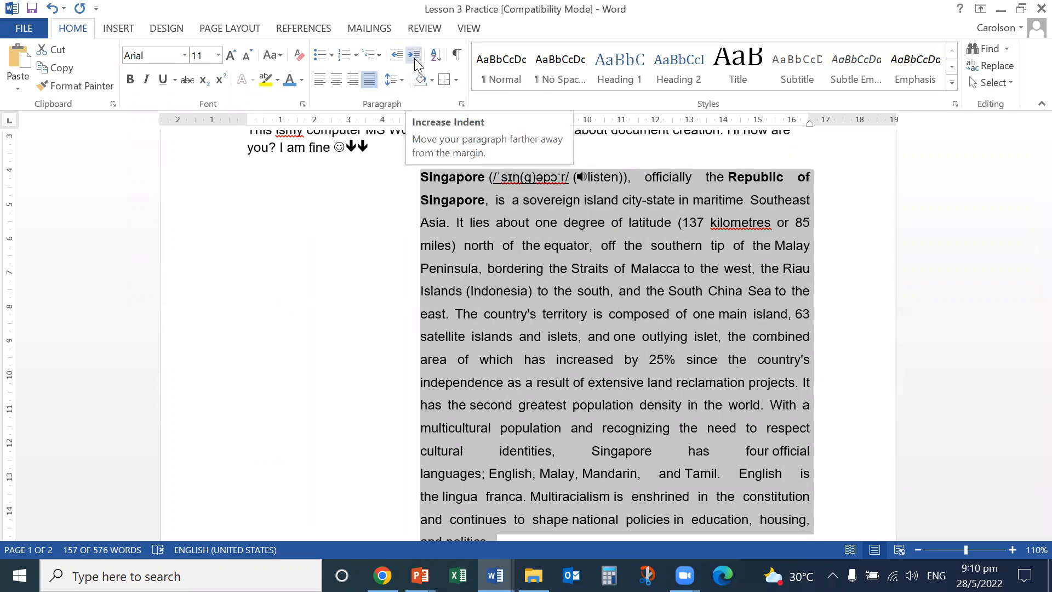
{"action": "left_click", "coordinate": [397, 57]}
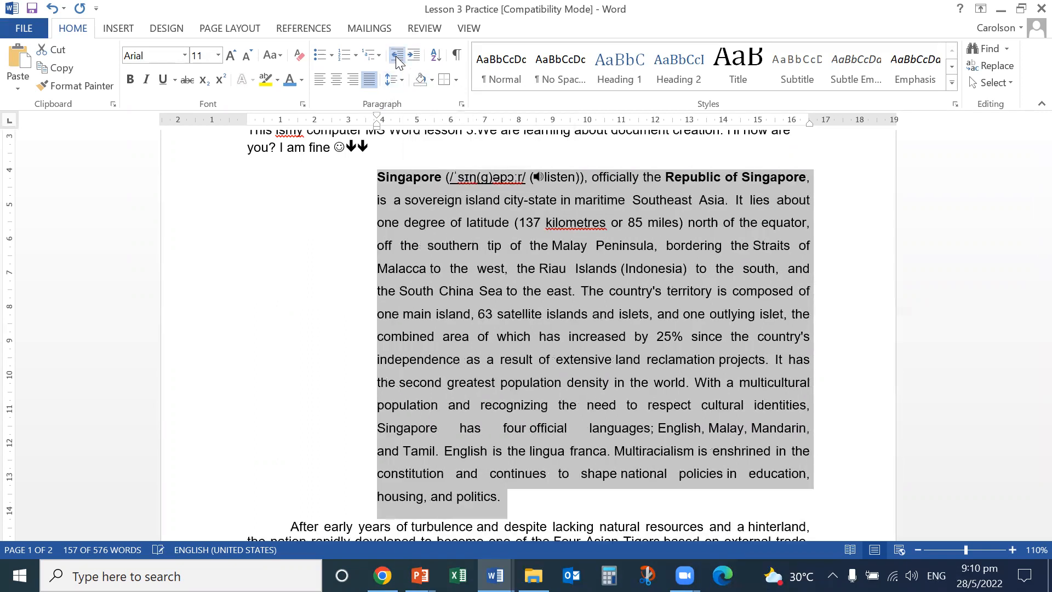
{"action": "left_click", "coordinate": [397, 57]}
{"action": "left_click", "coordinate": [396, 57]}
{"action": "left_click", "coordinate": [396, 57]}
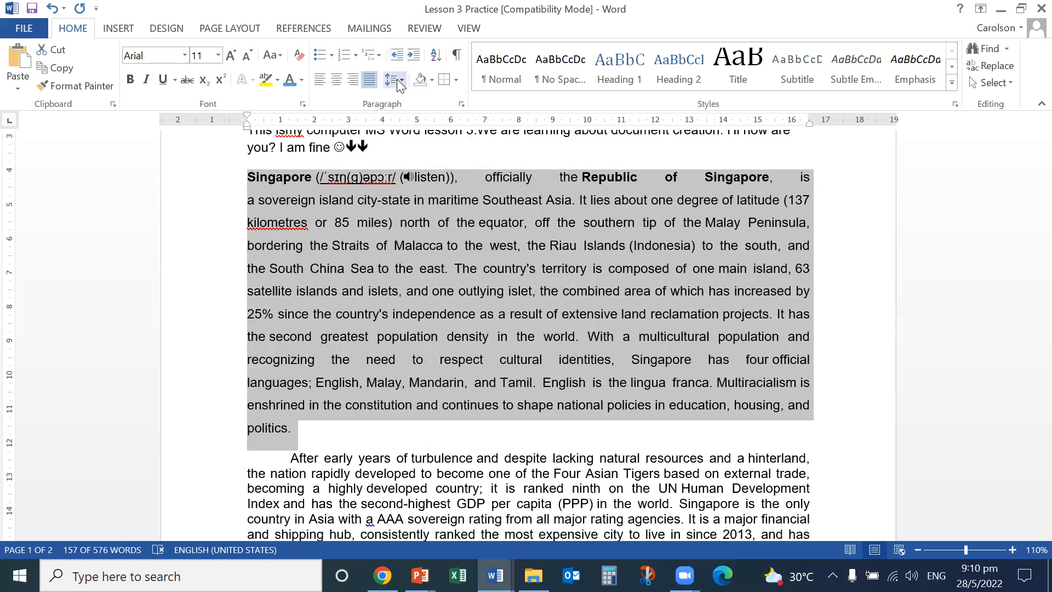
Shade the first Singapore paragraph with Red, Accent 2, Lighter 60%.
{"action": "left_click", "coordinate": [432, 81]}
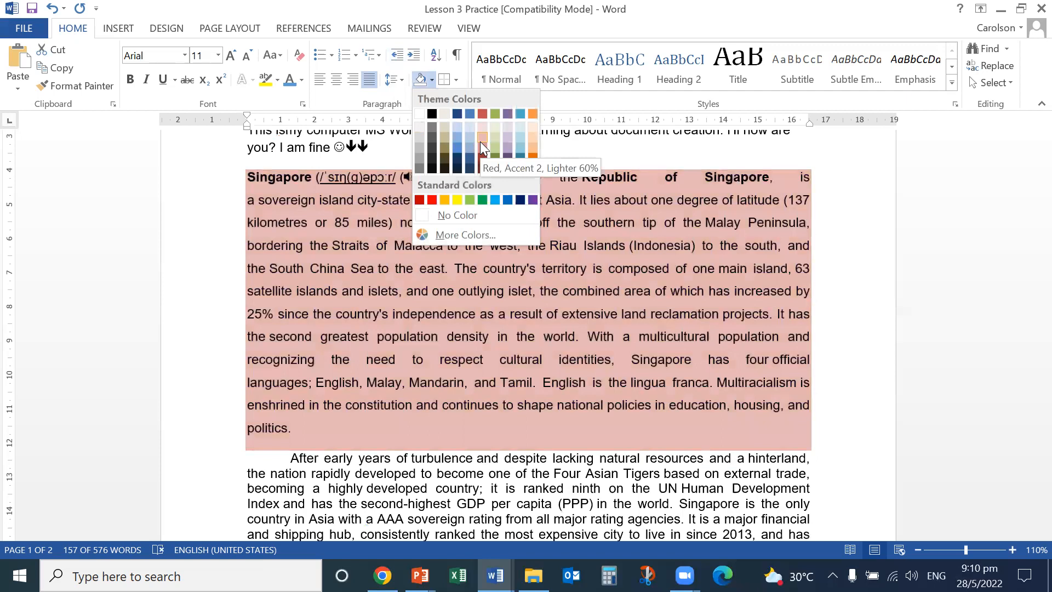
{"action": "left_click", "coordinate": [480, 140]}
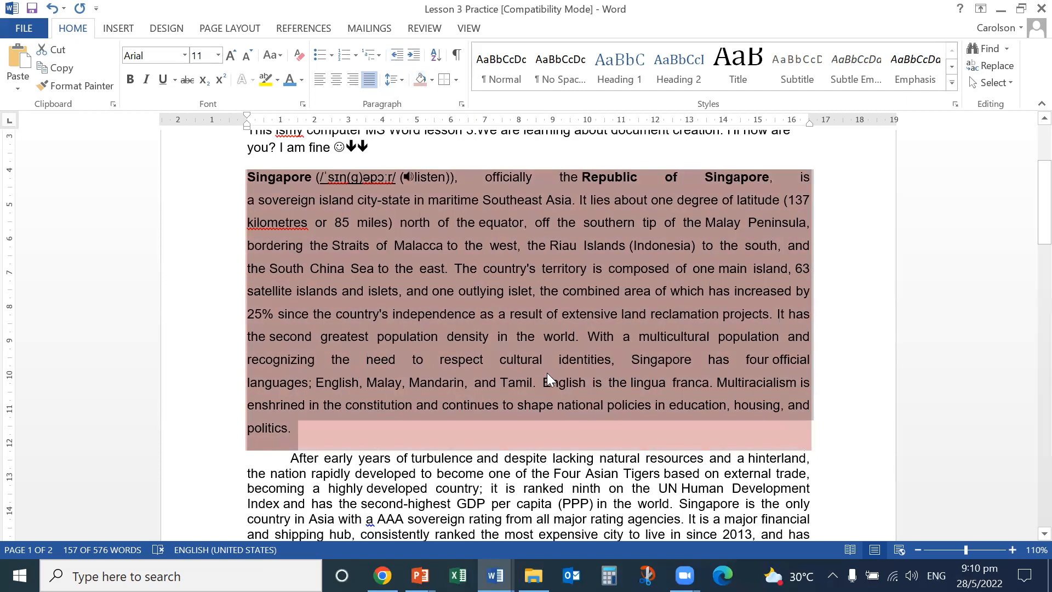
{"action": "left_click", "coordinate": [558, 430]}
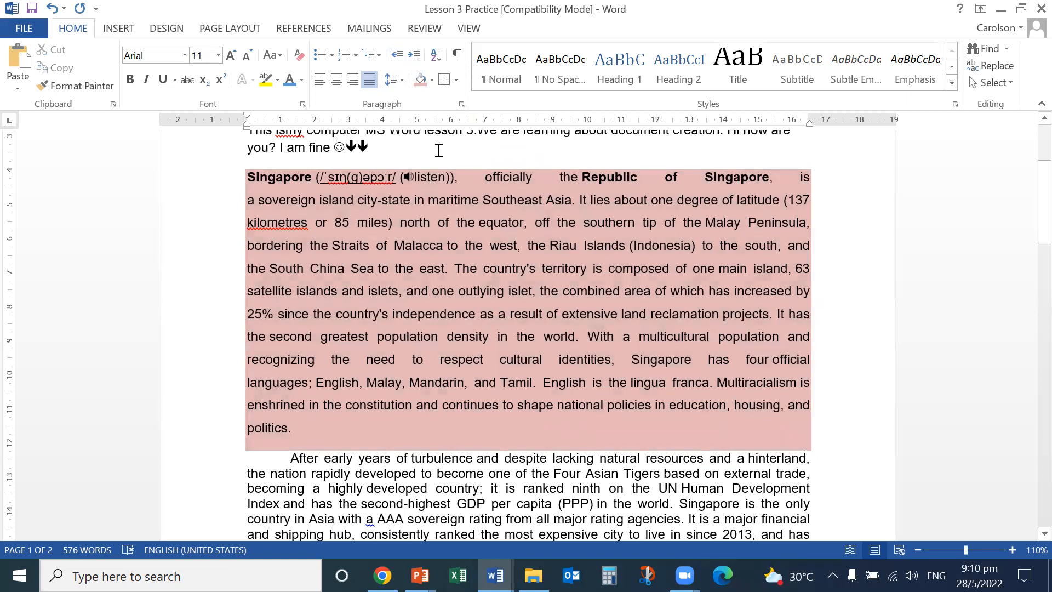
Set the first Singapore paragraph's shading to the lightest grey theme colour and apply Outside Borders.
{"action": "left_click", "coordinate": [433, 81]}
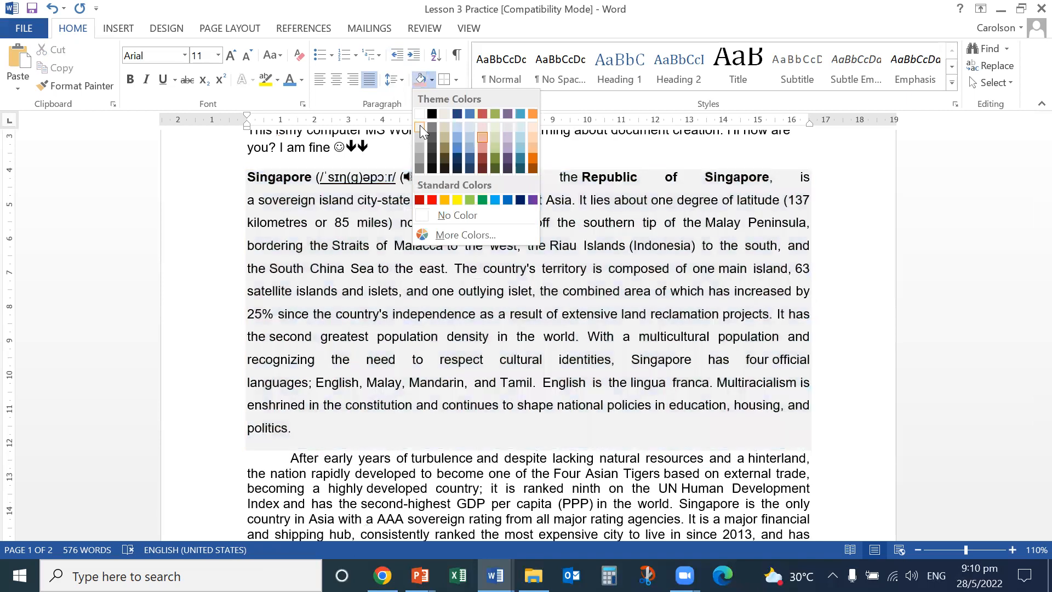
{"action": "left_click", "coordinate": [419, 124]}
{"action": "left_click", "coordinate": [456, 83]}
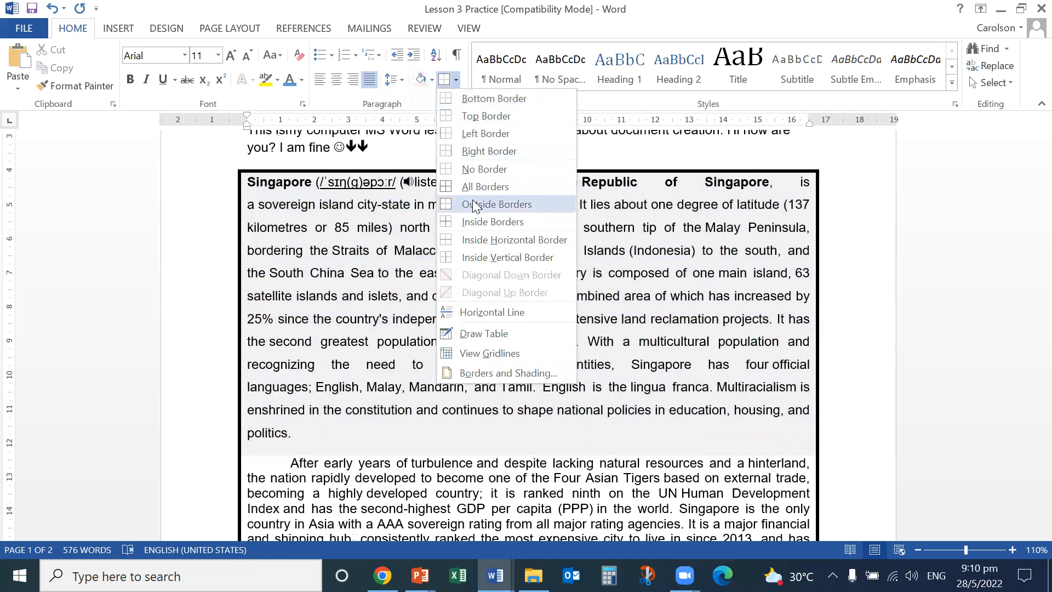
{"action": "left_click", "coordinate": [474, 206]}
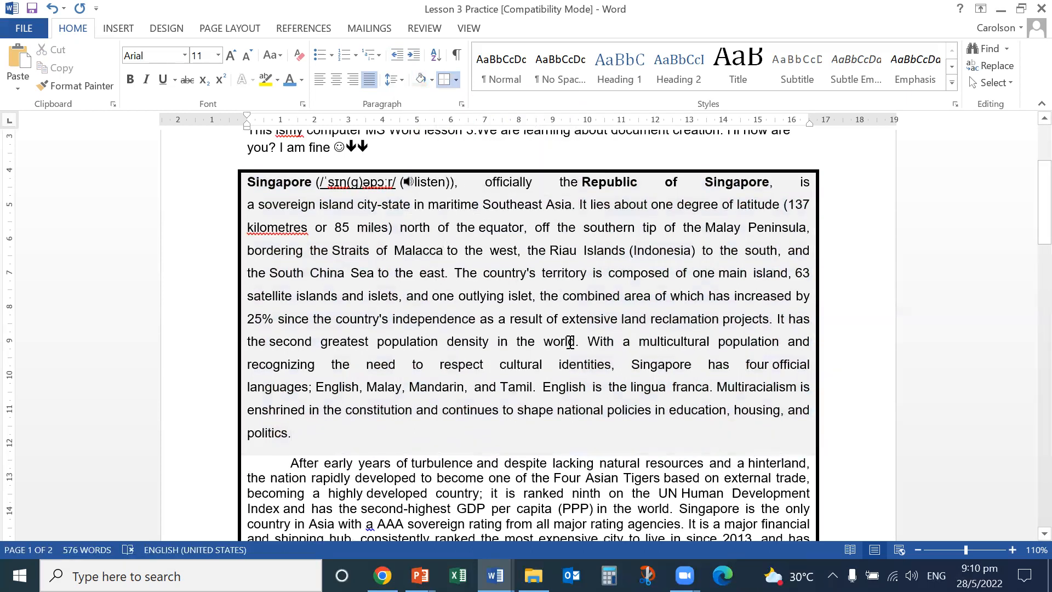
{"action": "scroll", "coordinate": [565, 372], "scroll_direction": "down", "scroll_amount": 3}
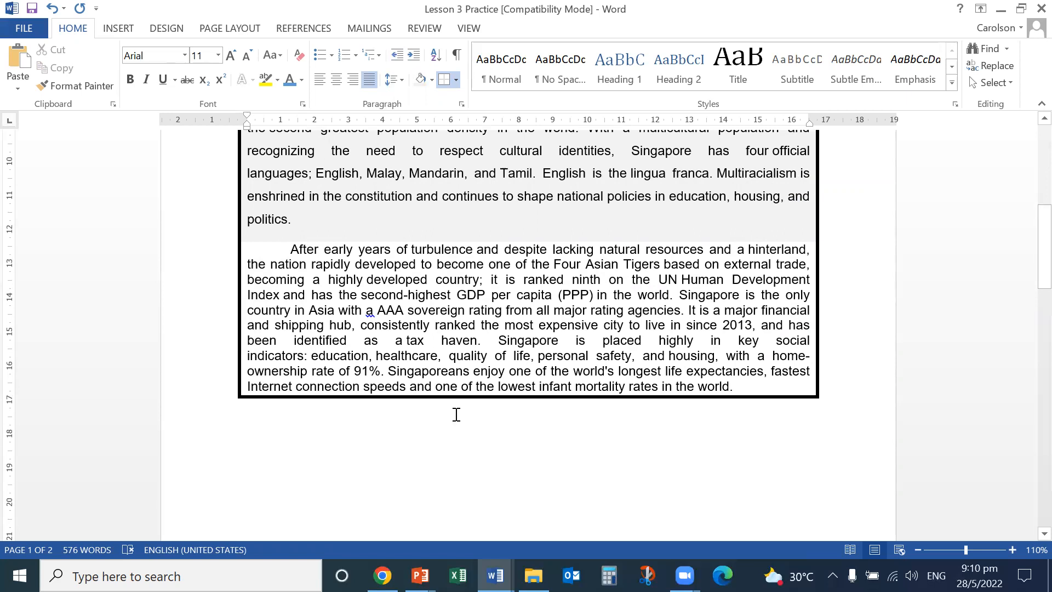
View the indents and spacing options in the Paragraph dialog, and close it without changing anything.
{"action": "left_click", "coordinate": [461, 104]}
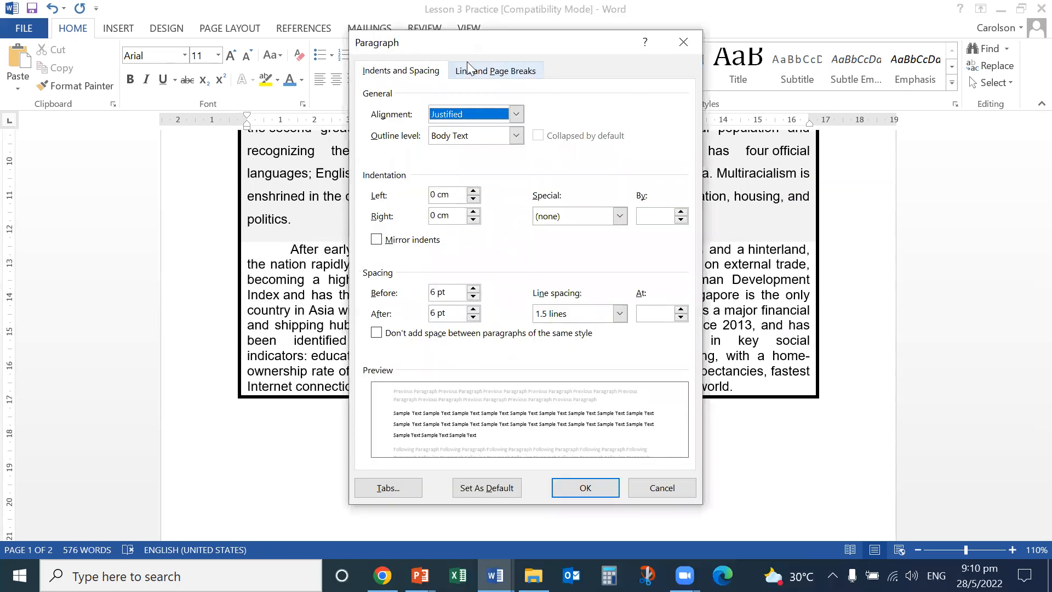
{"action": "left_click", "coordinate": [681, 45]}
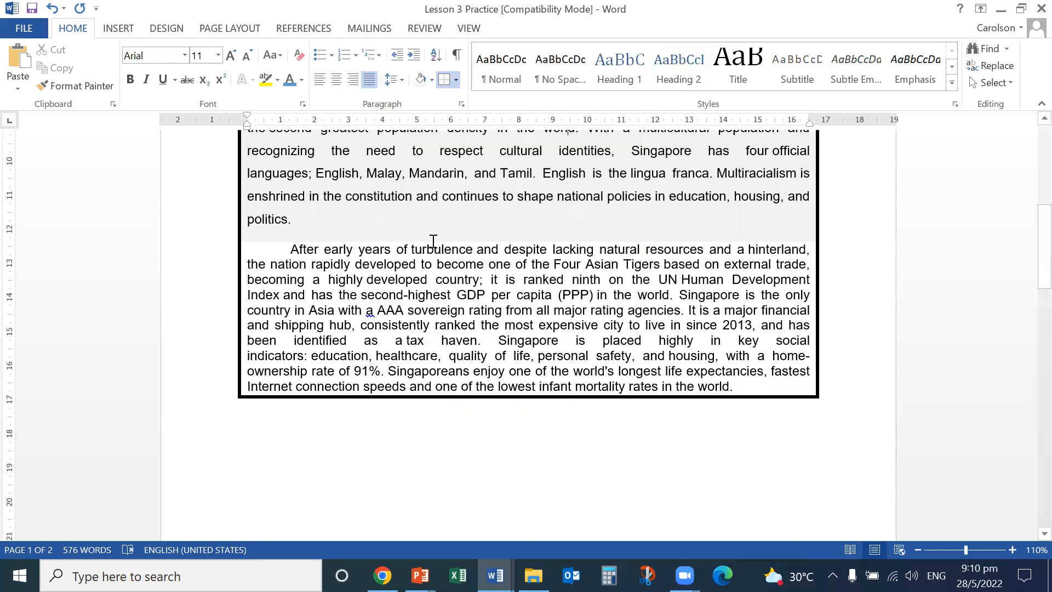
{"action": "scroll", "coordinate": [429, 310], "scroll_direction": "up", "scroll_amount": 2}
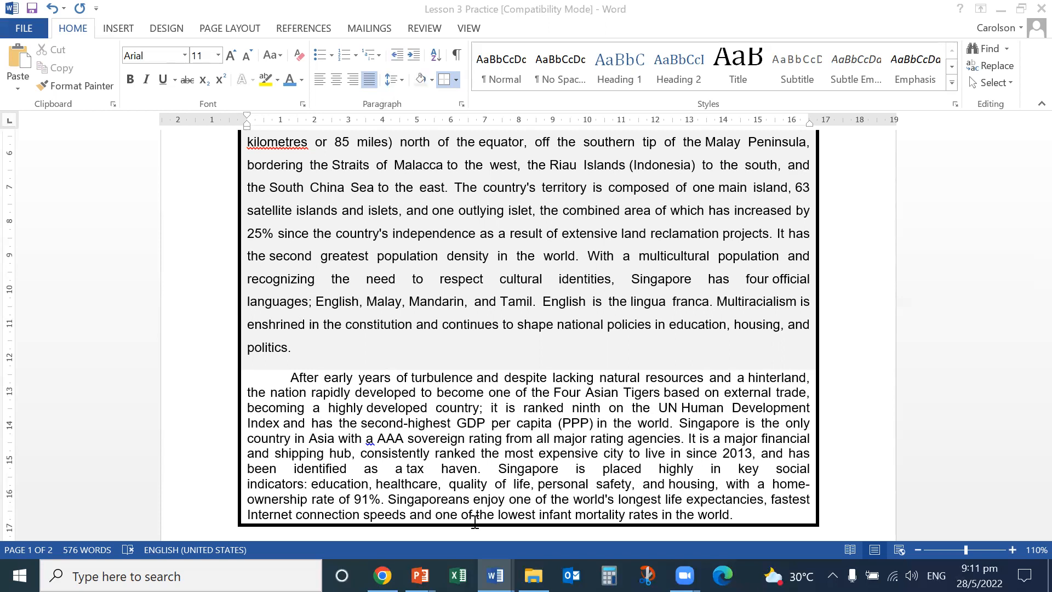
{"action": "left_click", "coordinate": [503, 349]}
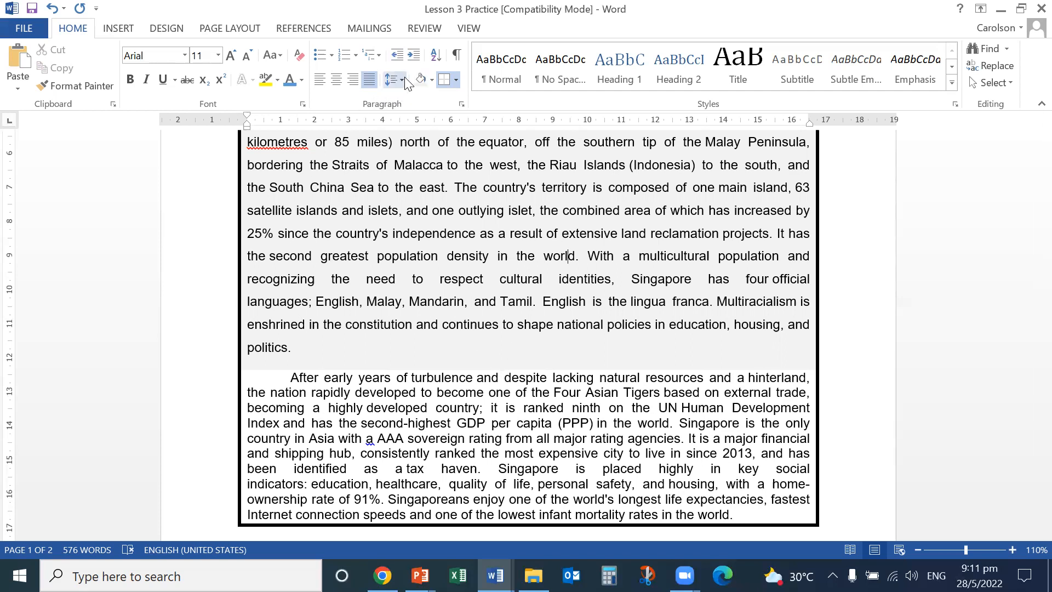
Switch to the MsWord Full Revision presentation in PowerPoint and review the Formatting Text and Formatting Paragraph slides.
{"action": "left_click", "coordinate": [420, 575]}
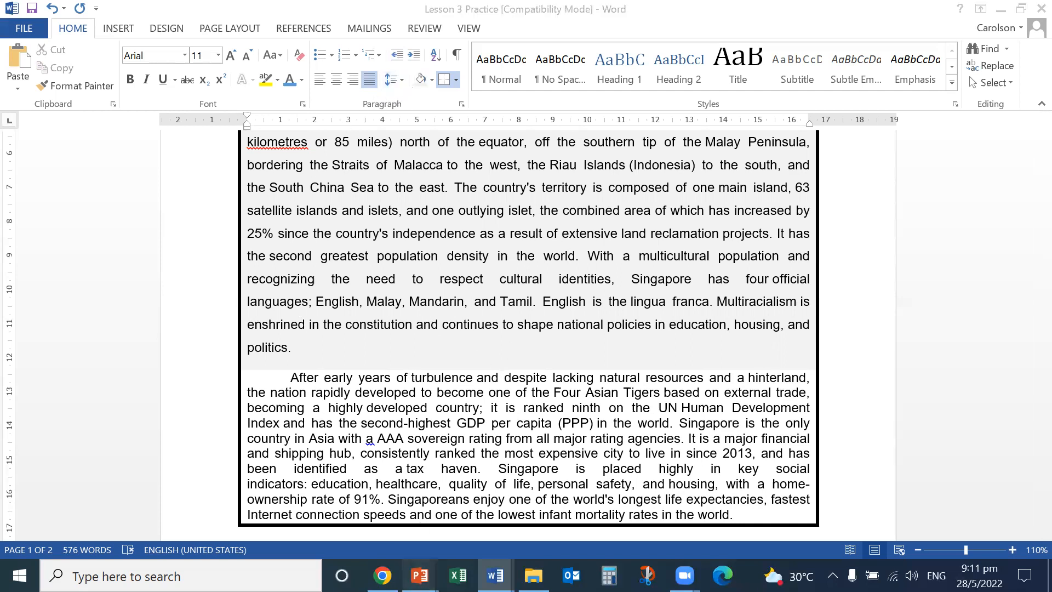
{"action": "left_click", "coordinate": [372, 528]}
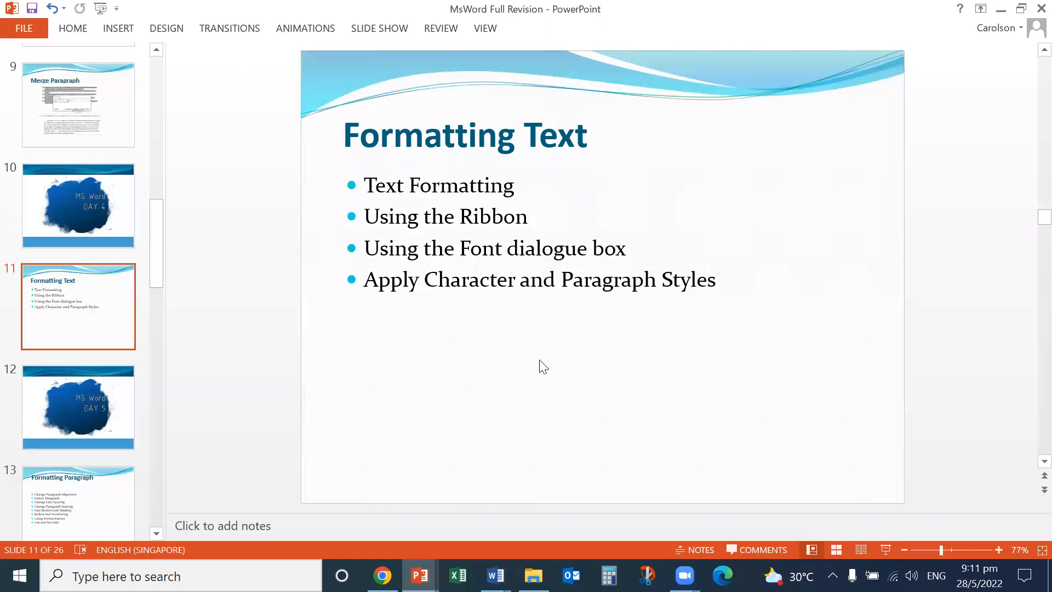
{"action": "left_click", "coordinate": [95, 480]}
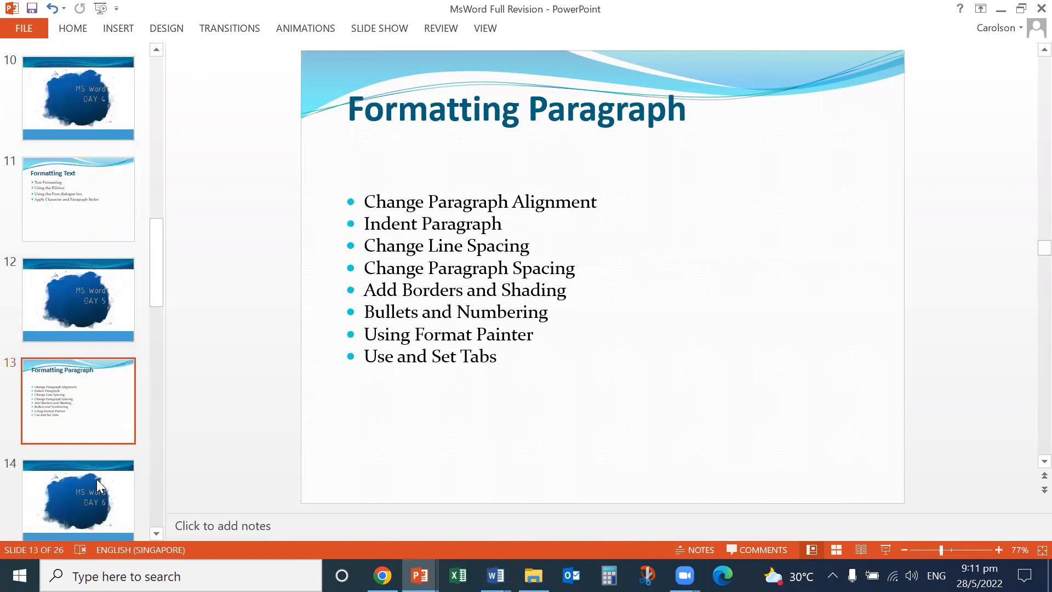
{"action": "left_click", "coordinate": [95, 211]}
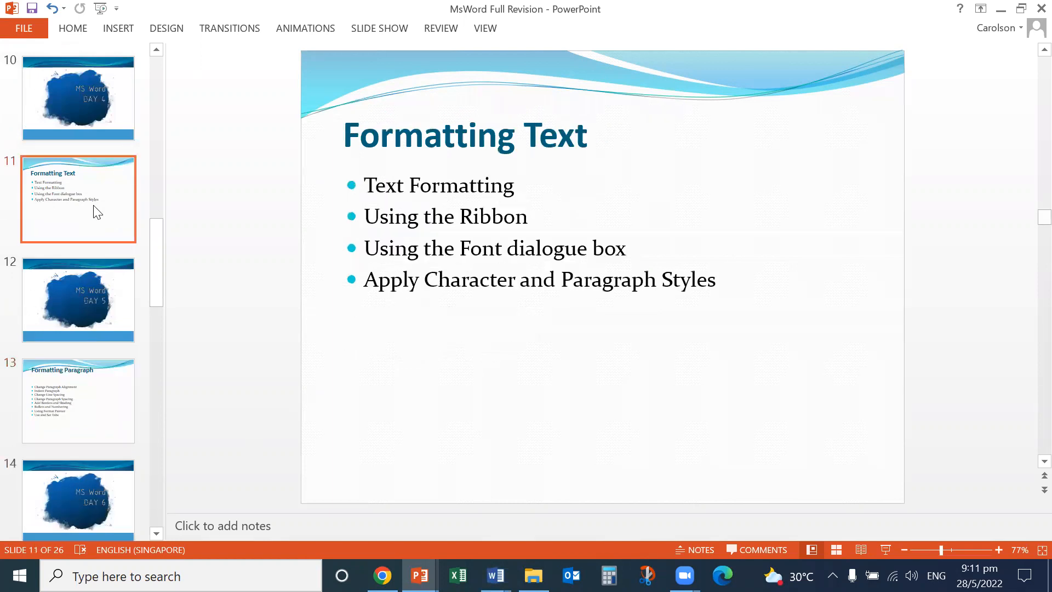
{"action": "left_click", "coordinate": [99, 329]}
{"action": "left_click", "coordinate": [94, 389]}
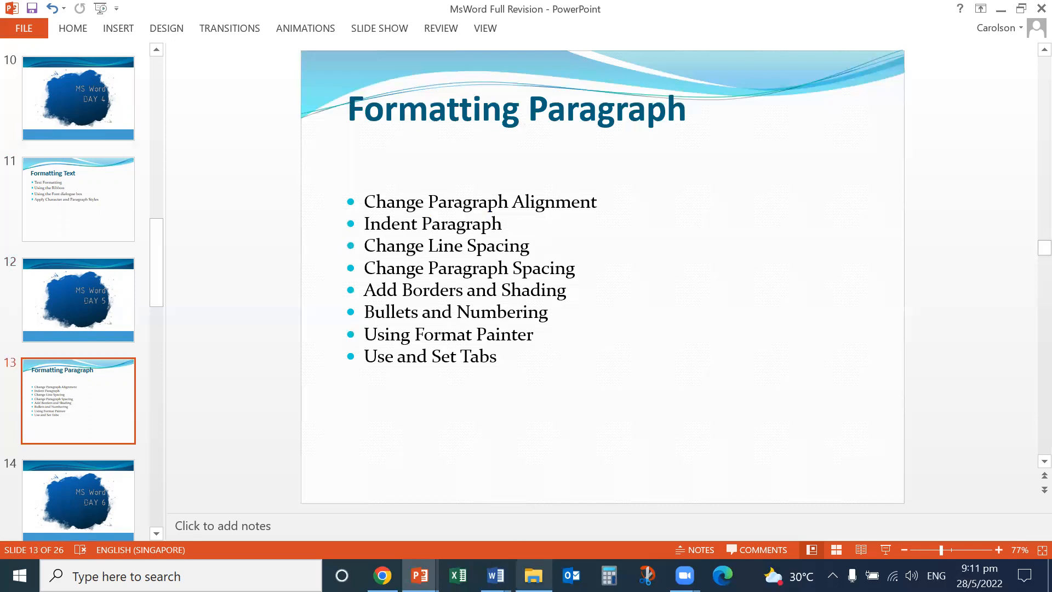
Move past the MS Word Day 6 title slide and show the Tables slide.
{"action": "left_click", "coordinate": [101, 496]}
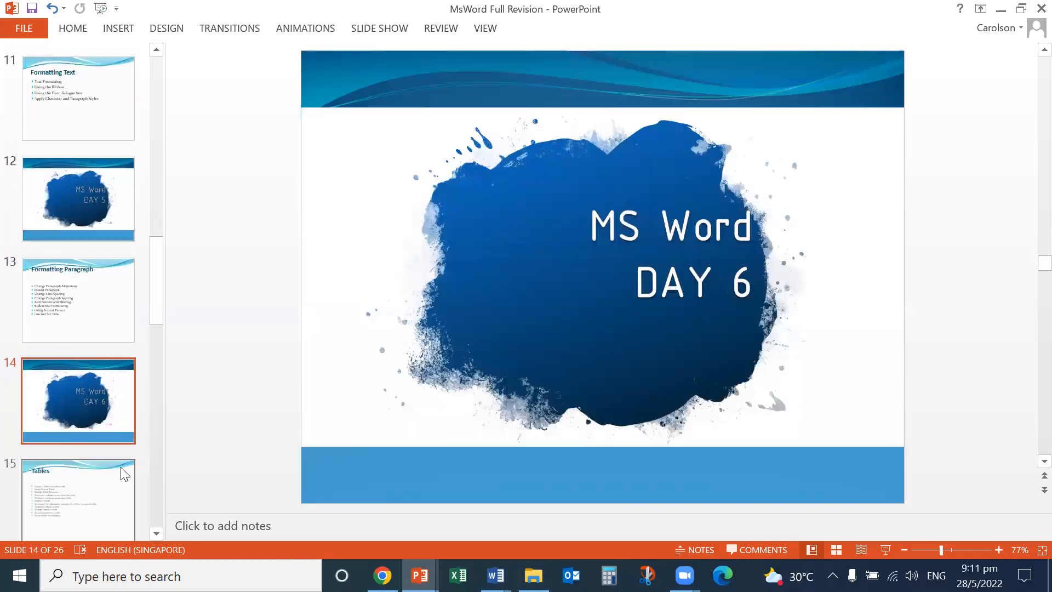
{"action": "scroll", "coordinate": [115, 416], "scroll_direction": "down", "scroll_amount": 2}
{"action": "left_click", "coordinate": [106, 372]}
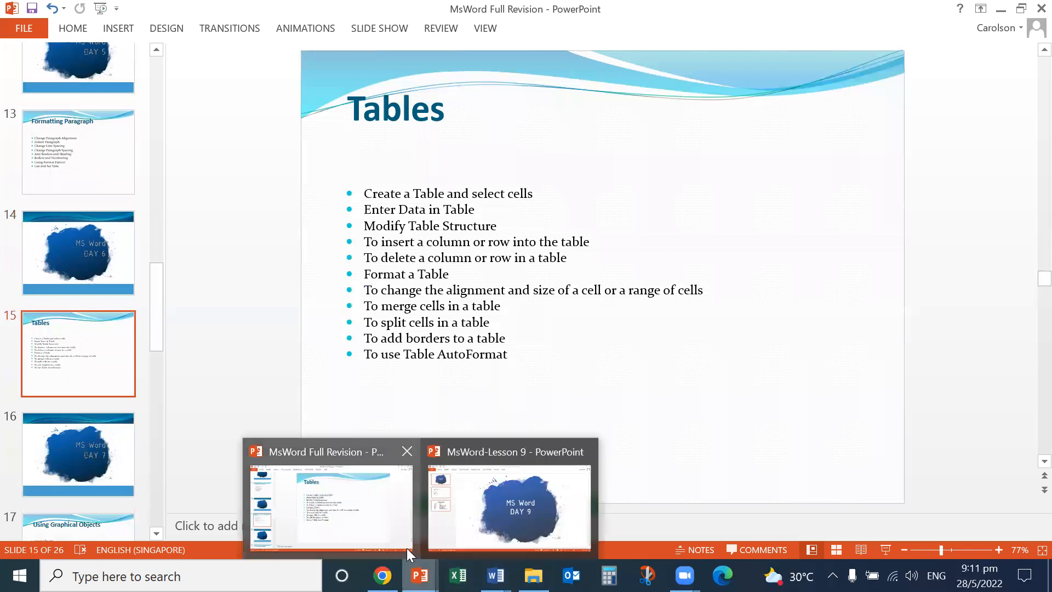
Switch to the Lesson 6 document in Word and place the cursor on the empty line below the Manpower Allocation Report table.
{"action": "mouse_move", "coordinate": [494, 576]}
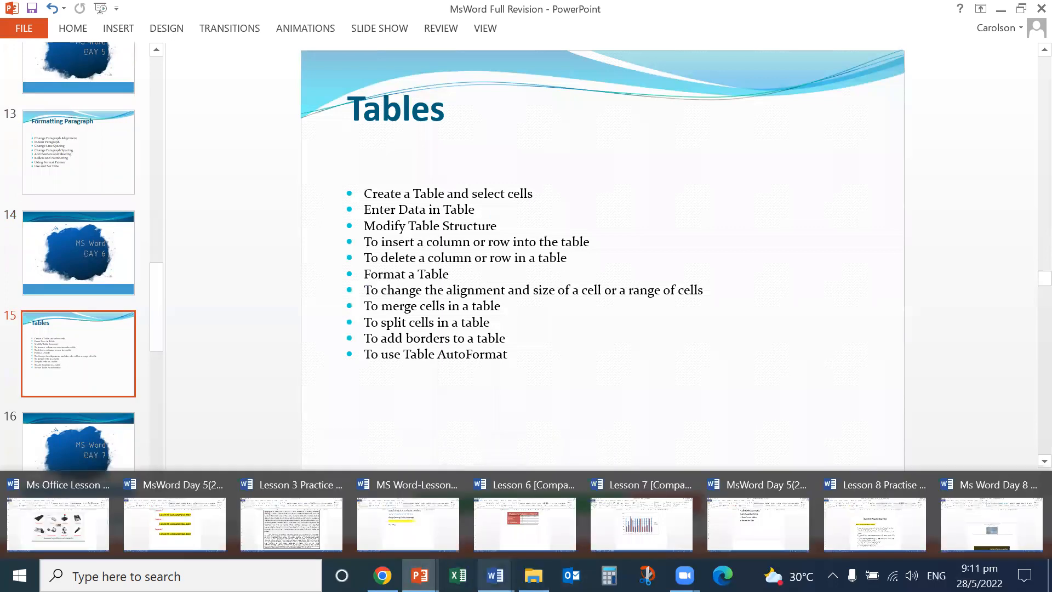
{"action": "left_click", "coordinate": [521, 538]}
{"action": "scroll", "coordinate": [488, 416], "scroll_direction": "up", "scroll_amount": 10}
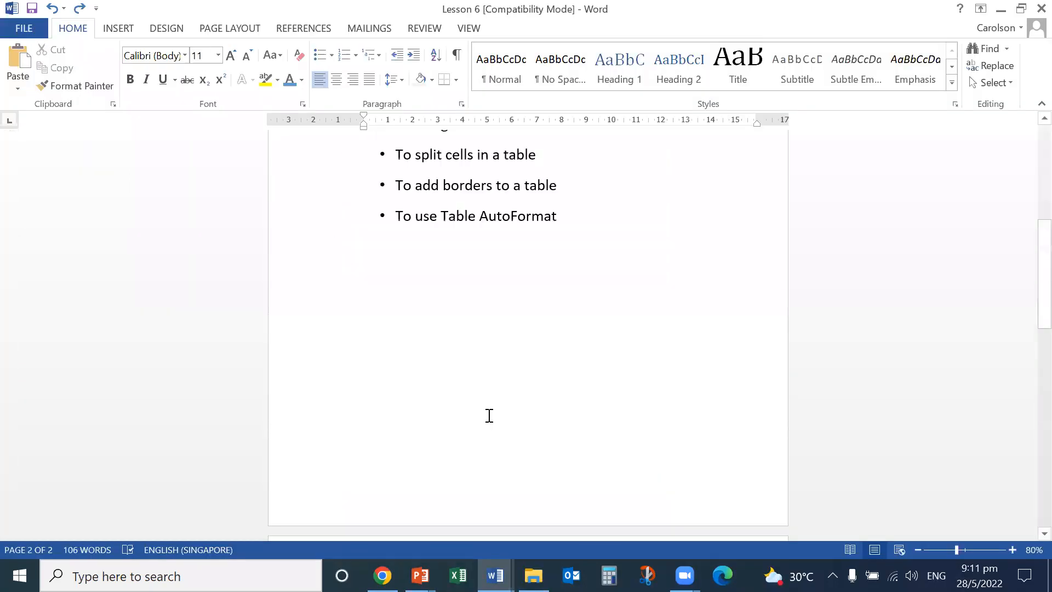
{"action": "scroll", "coordinate": [486, 415], "scroll_direction": "down", "scroll_amount": 10}
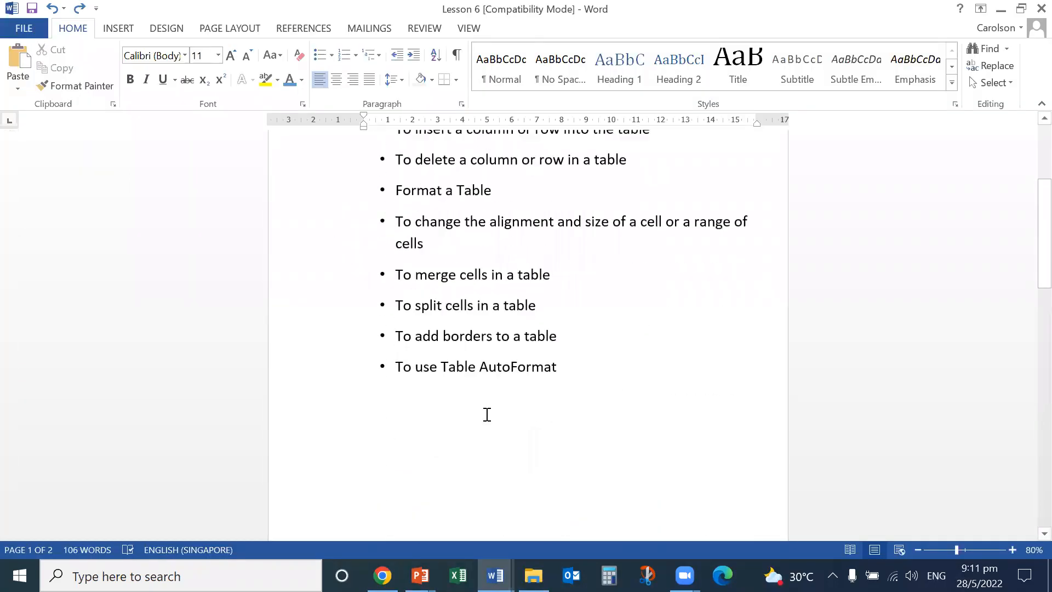
{"action": "scroll", "coordinate": [482, 416], "scroll_direction": "down", "scroll_amount": 5}
{"action": "left_click", "coordinate": [364, 225]}
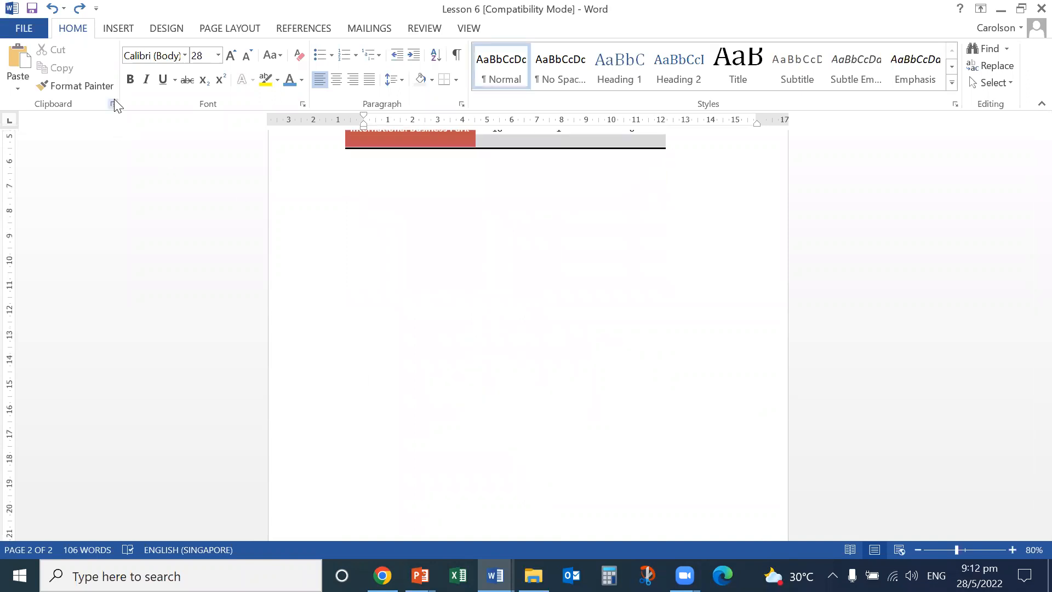
{"action": "left_click", "coordinate": [117, 28]}
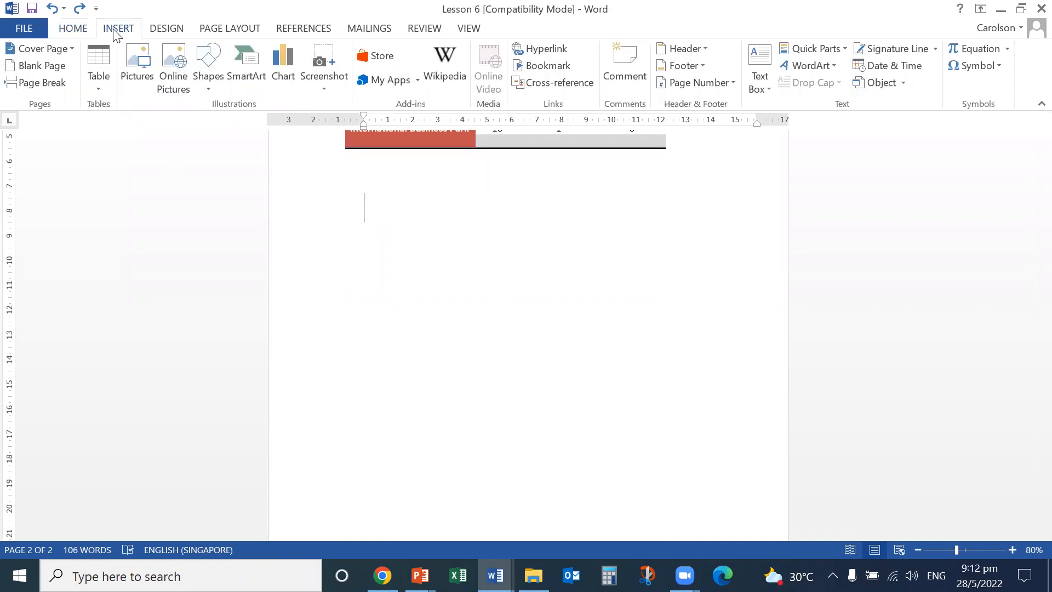
{"action": "left_click", "coordinate": [103, 86]}
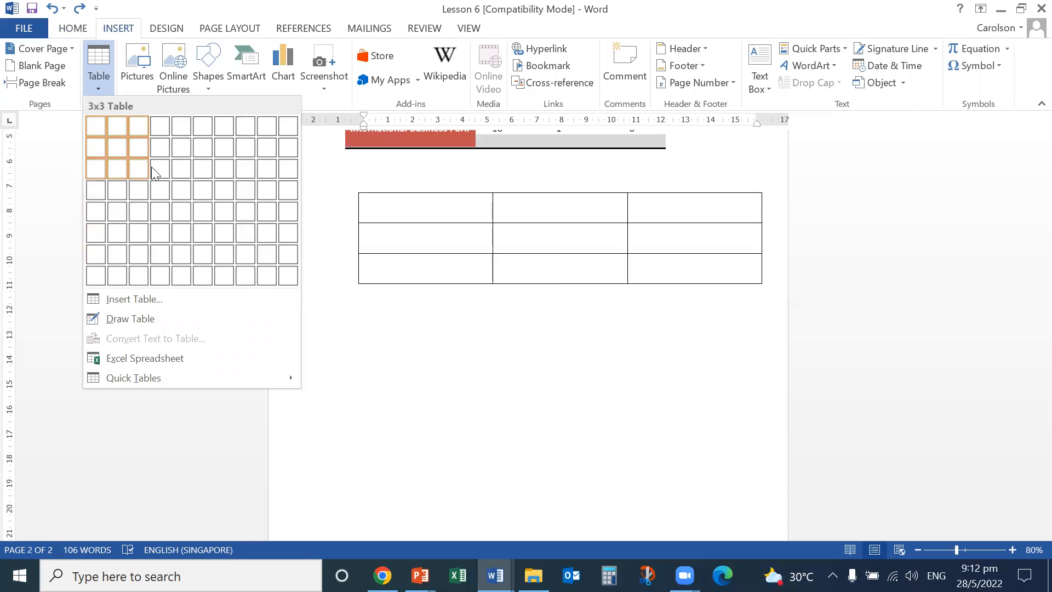
{"action": "left_click", "coordinate": [470, 419]}
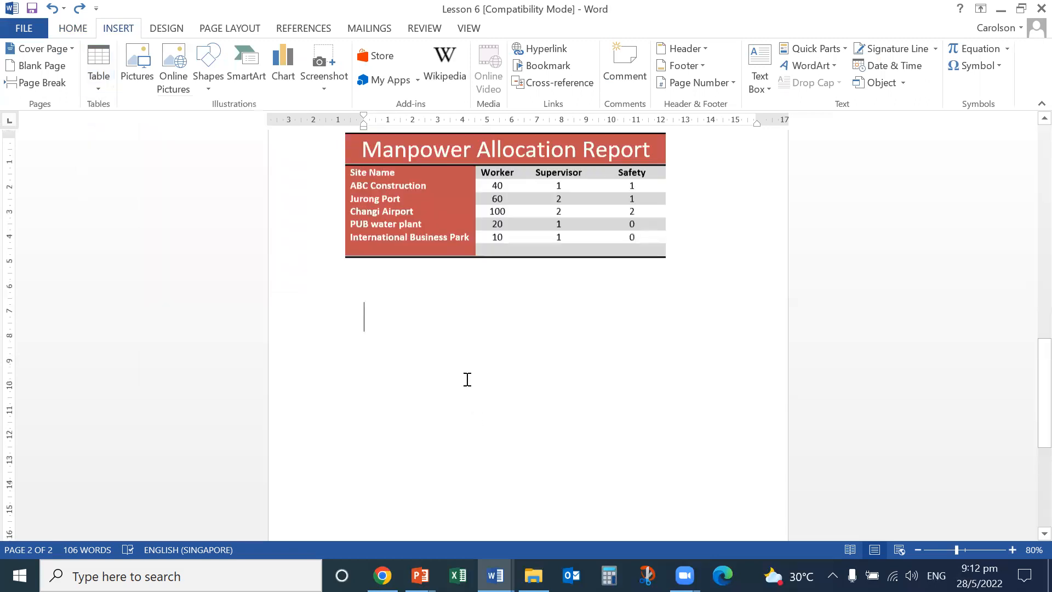
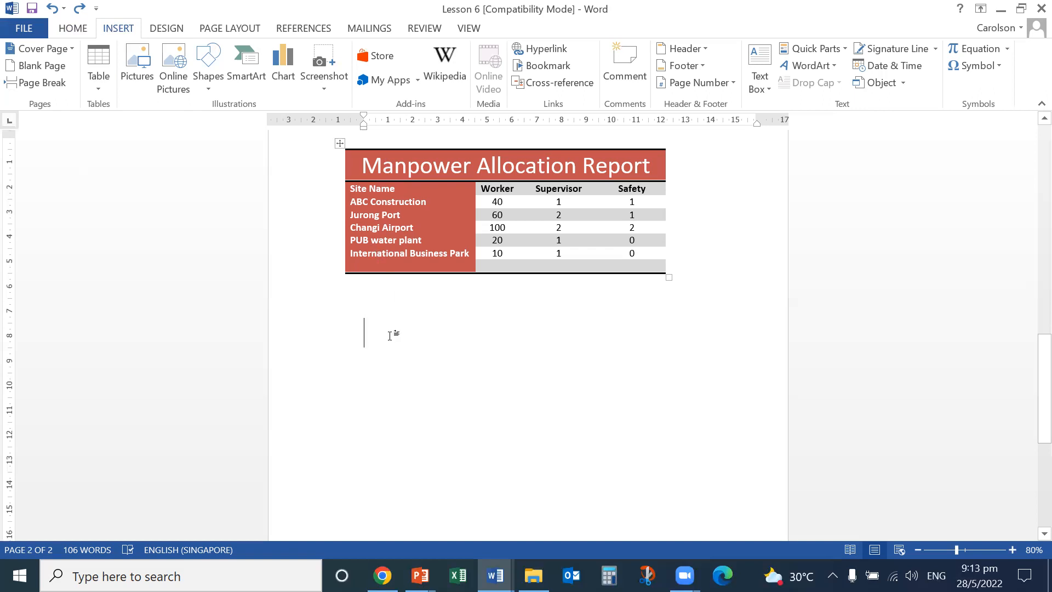
Insert a table with four columns and eight rows below the Manpower Allocation Report table.
{"action": "left_click", "coordinate": [101, 82]}
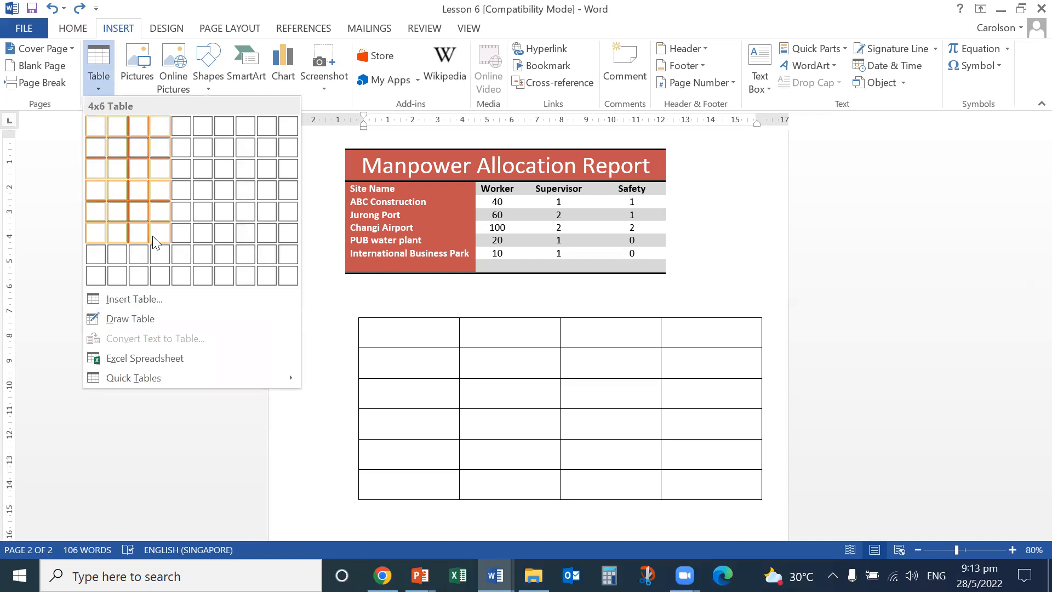
{"action": "left_click", "coordinate": [157, 256]}
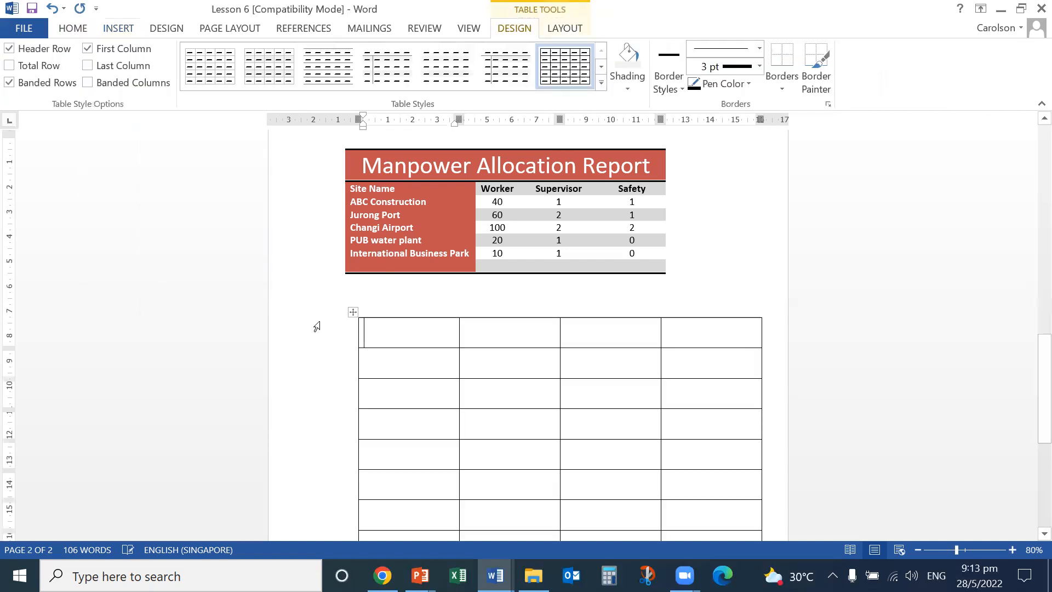
{"action": "scroll", "coordinate": [582, 315], "scroll_direction": "down", "scroll_amount": 1}
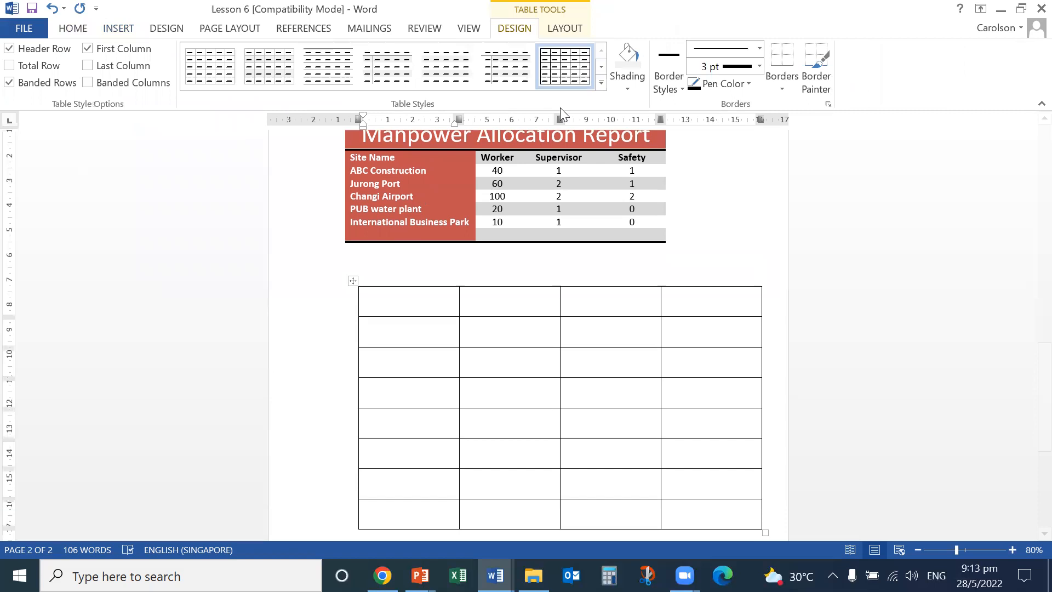
Look through the available table styles for the new table without applying one.
{"action": "left_click", "coordinate": [601, 83]}
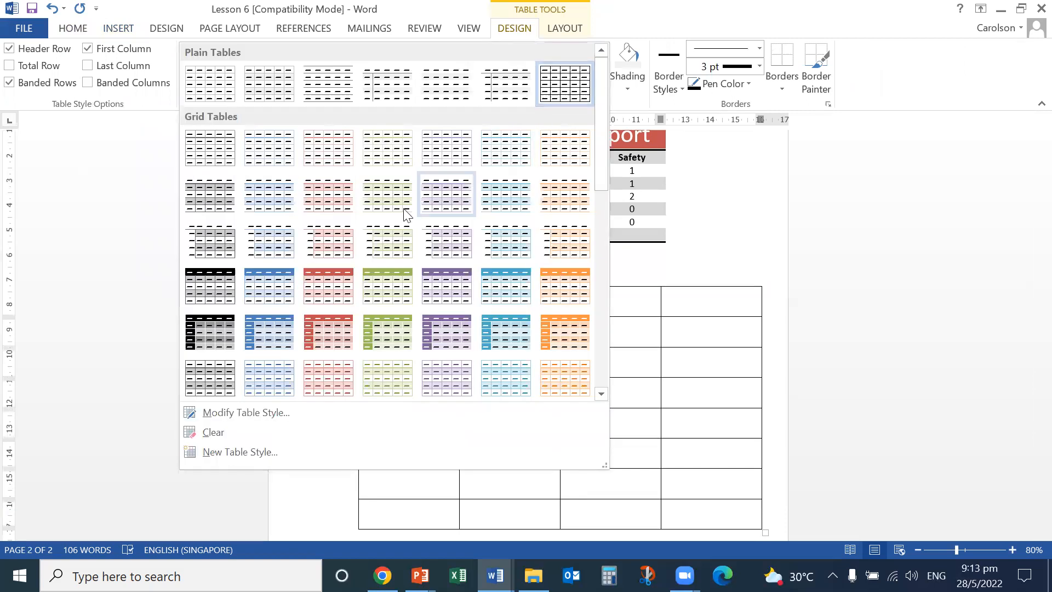
{"action": "left_click", "coordinate": [743, 196]}
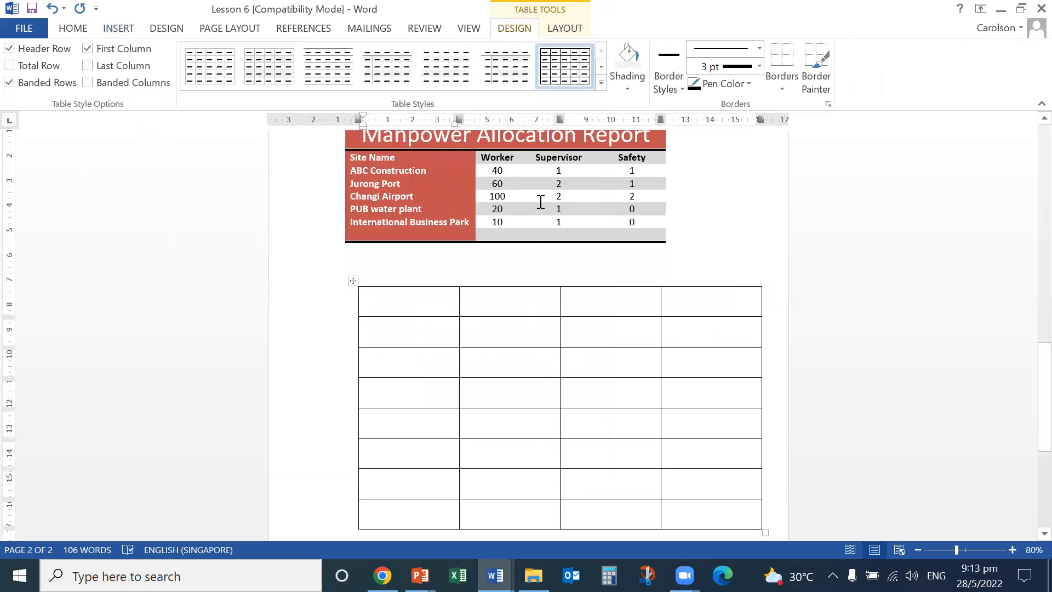
Try the red grid table style with solid header row and first column, and undo both the styling and the table insertion.
{"action": "left_click", "coordinate": [601, 83]}
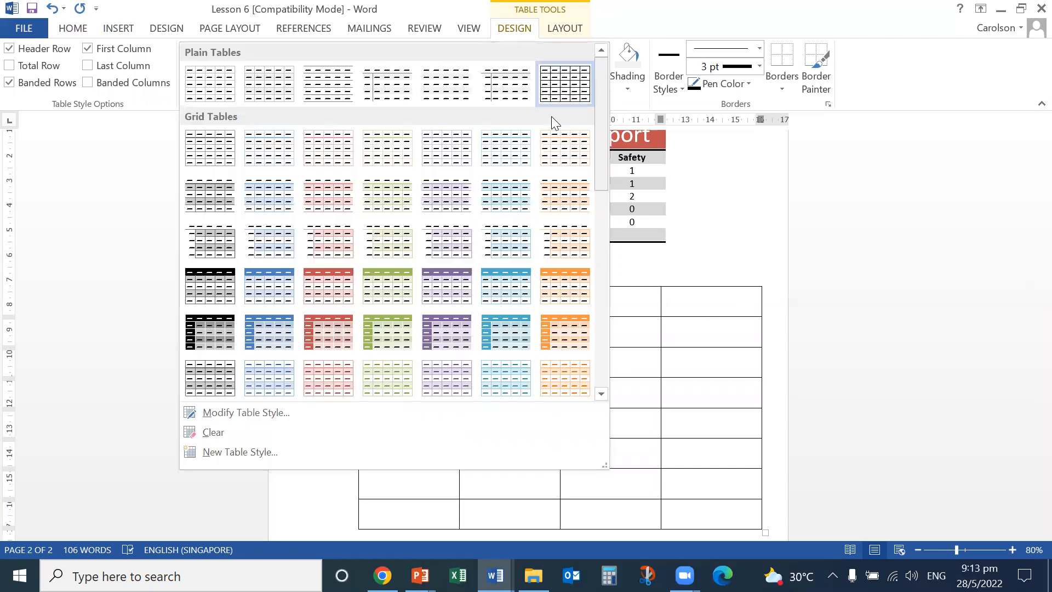
{"action": "left_click", "coordinate": [319, 338]}
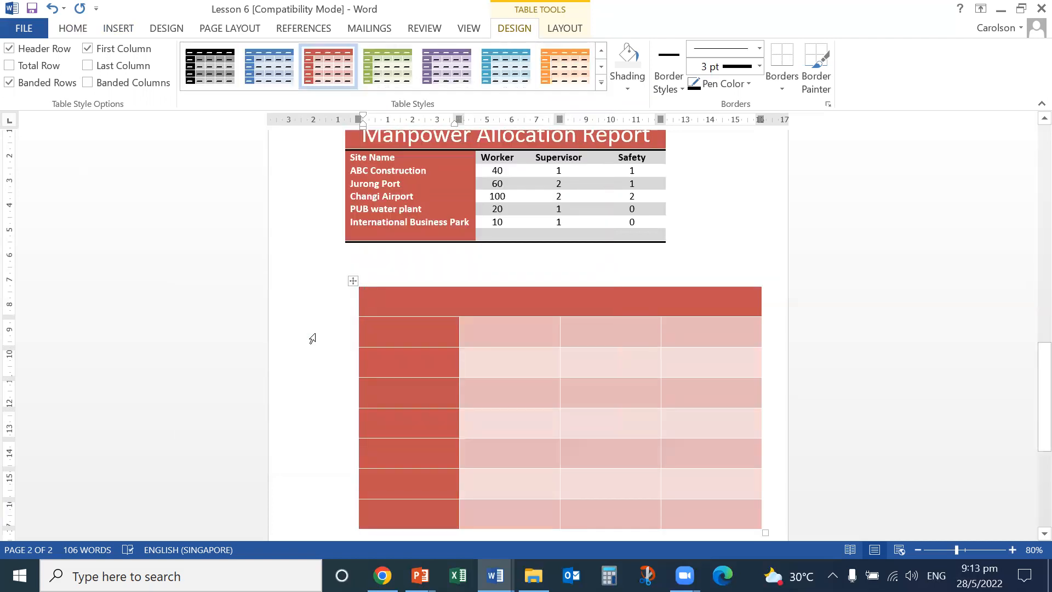
{"action": "scroll", "coordinate": [677, 229], "scroll_direction": "up", "scroll_amount": 1}
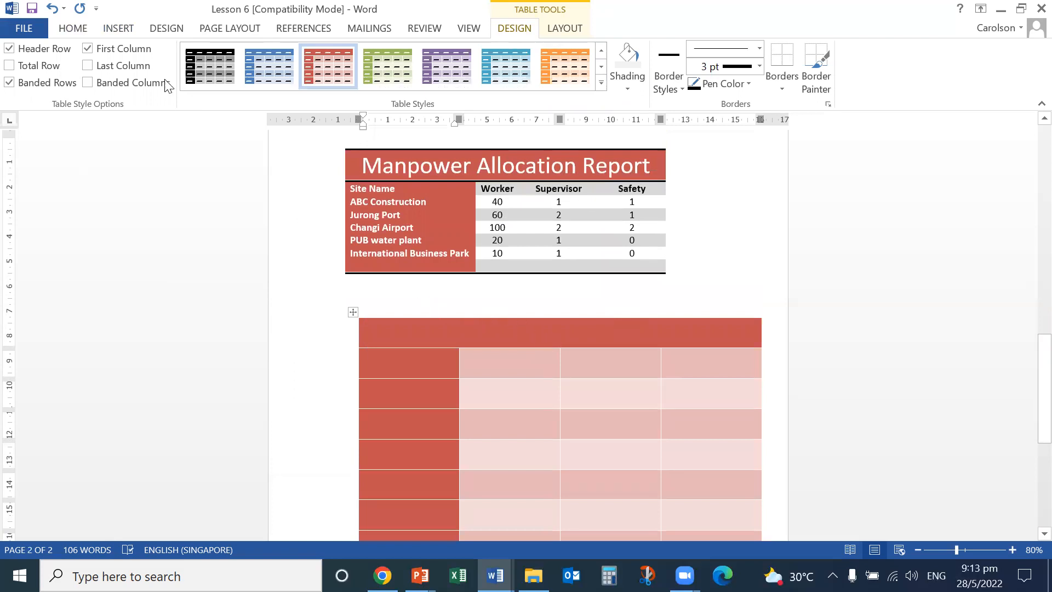
{"action": "left_click", "coordinate": [53, 12]}
{"action": "left_click", "coordinate": [53, 13]}
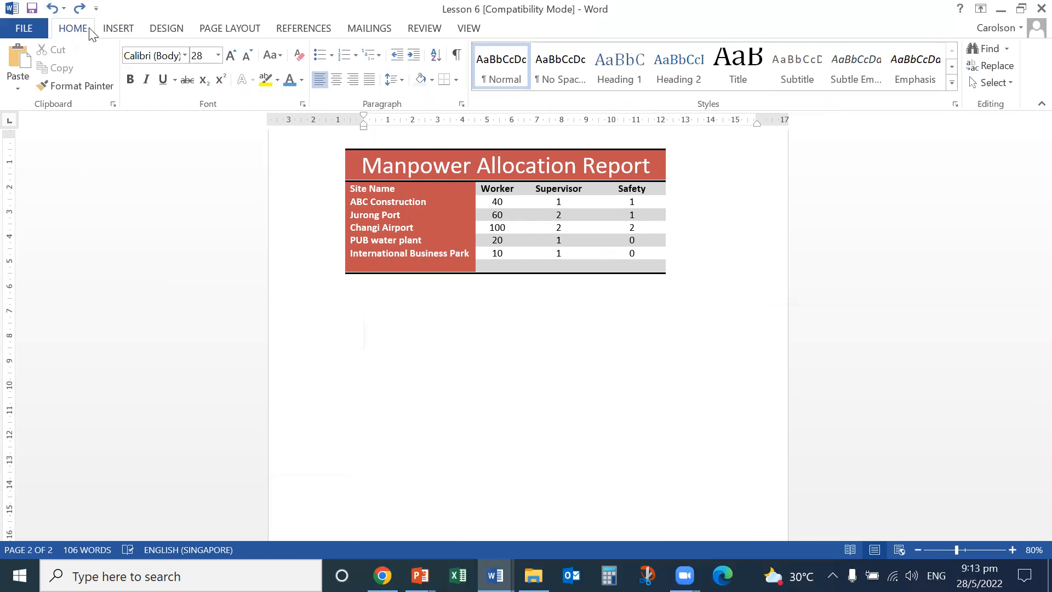
Insert a table with four columns and eight rows below the Manpower Allocation Report table.
{"action": "left_click", "coordinate": [123, 35]}
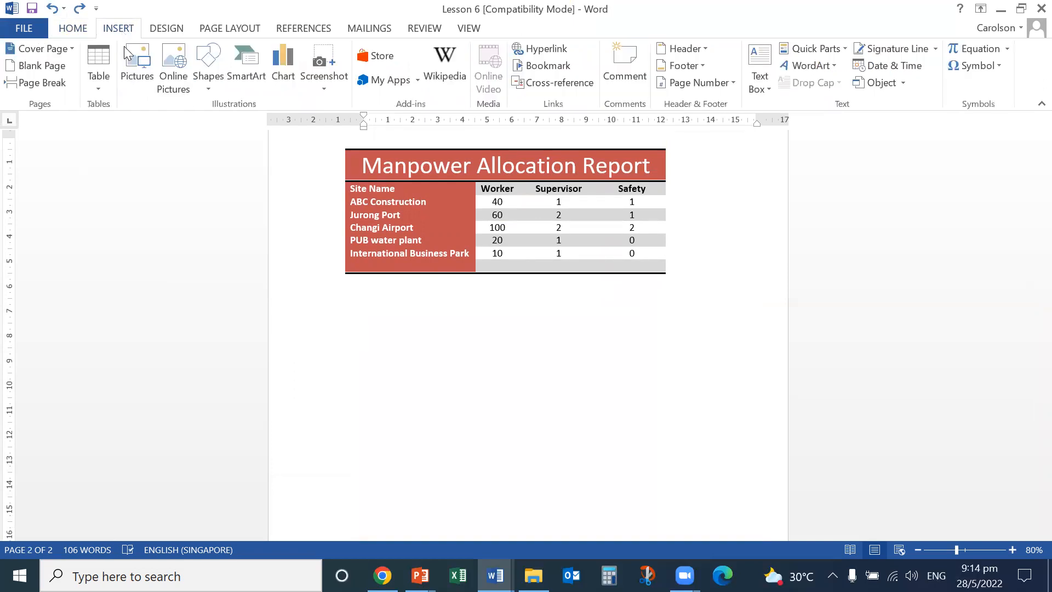
{"action": "left_click", "coordinate": [98, 57]}
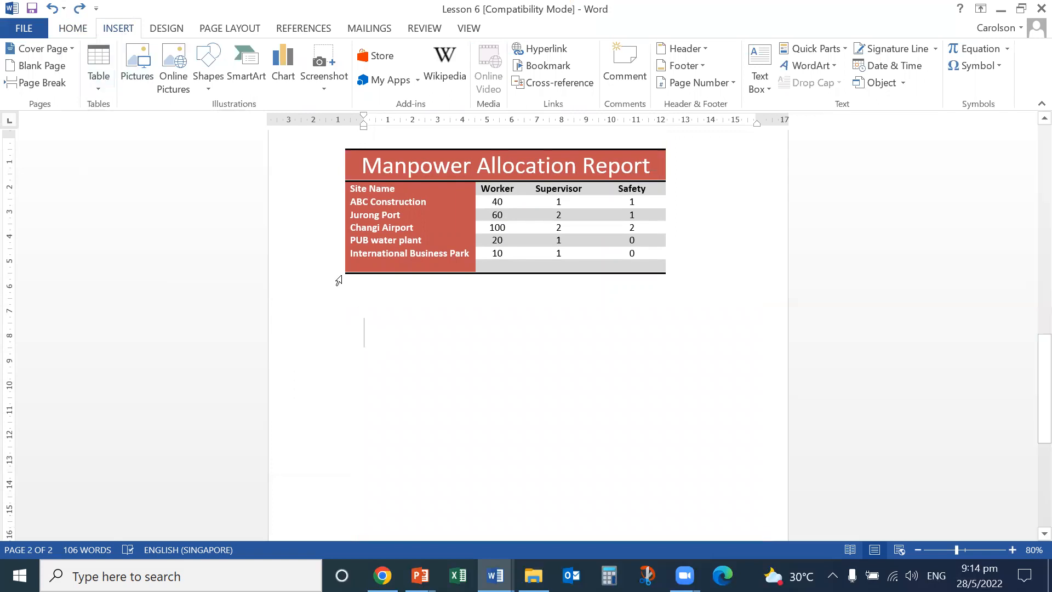
{"action": "left_click", "coordinate": [111, 88]}
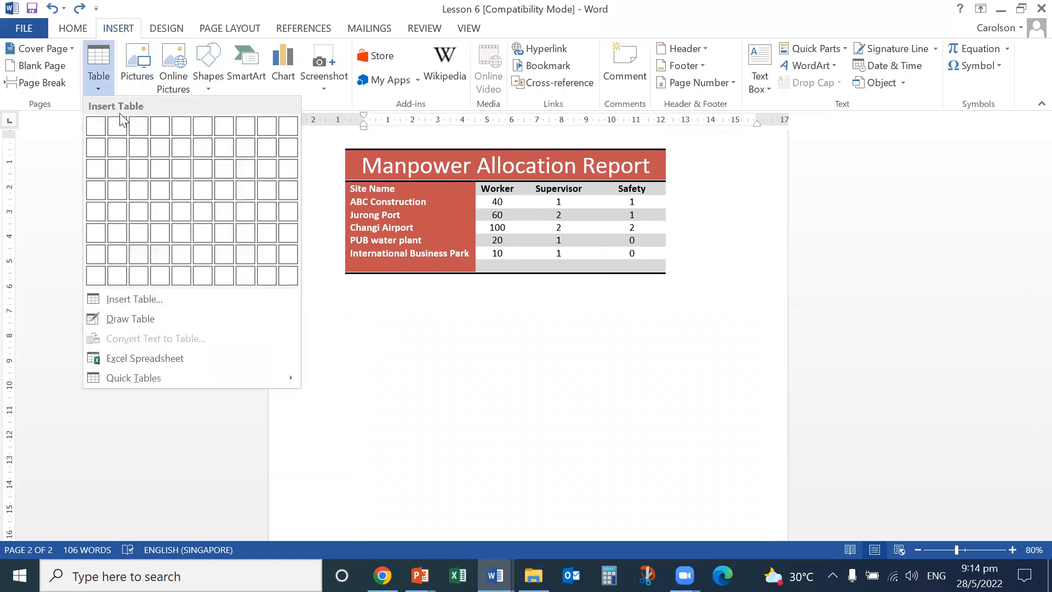
{"action": "left_click", "coordinate": [158, 276]}
{"action": "scroll", "coordinate": [394, 376], "scroll_direction": "down", "scroll_amount": 1}
{"action": "scroll", "coordinate": [384, 291], "scroll_direction": "down", "scroll_amount": 1}
{"action": "left_click_drag", "start_coordinate": [392, 270], "coordinate": [707, 278]}
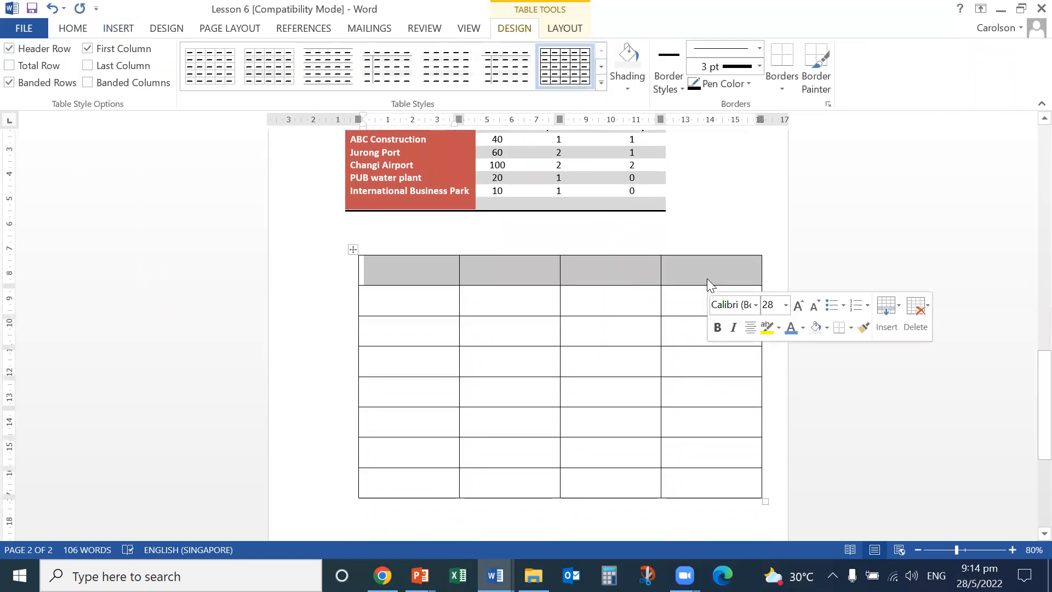
{"action": "right_click", "coordinate": [707, 279]}
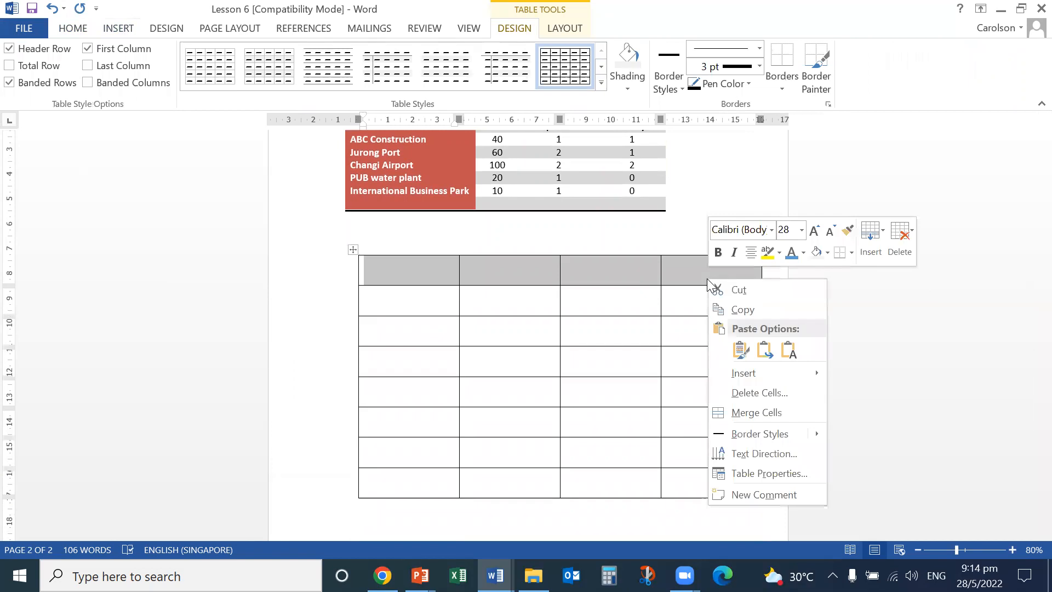
{"action": "left_click", "coordinate": [711, 196]}
{"action": "left_click", "coordinate": [537, 237]}
{"action": "scroll", "coordinate": [536, 237], "scroll_direction": "up", "scroll_amount": 3}
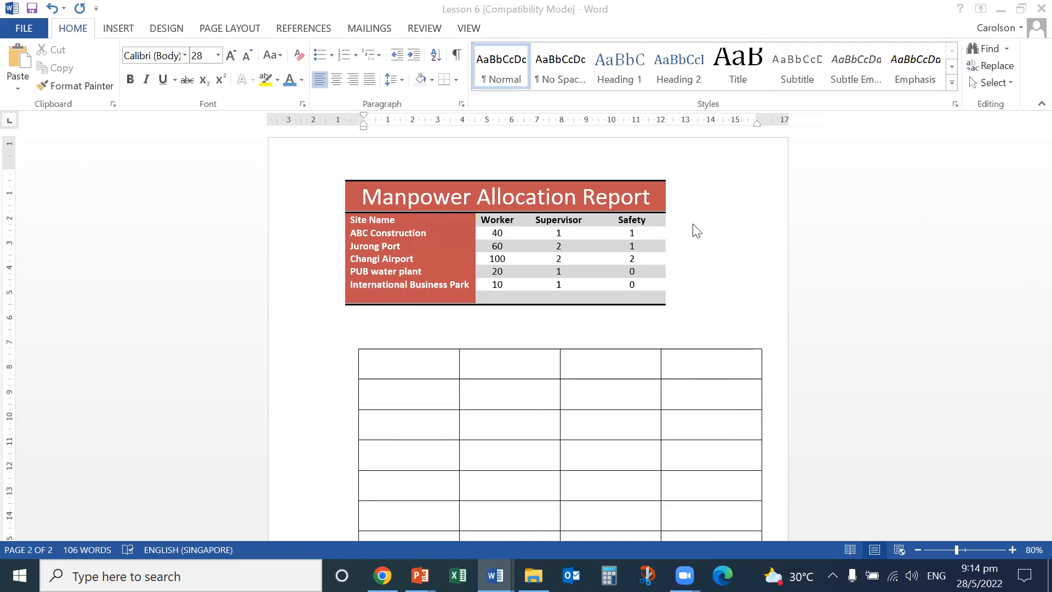
Merge the four cells of the new table's first row into a single cell.
{"action": "left_click", "coordinate": [421, 363]}
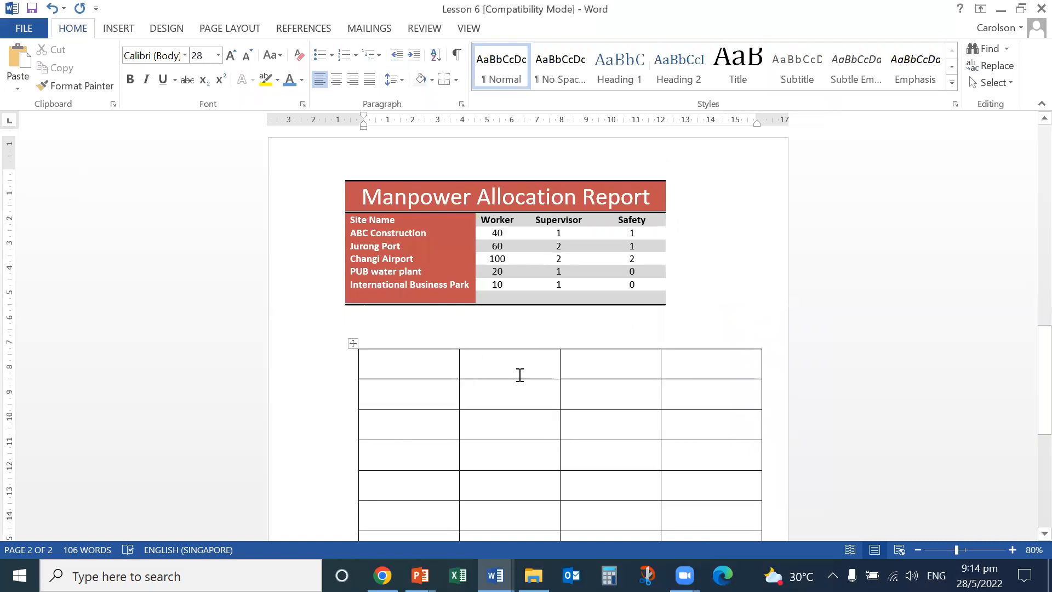
{"action": "left_click_drag", "start_coordinate": [413, 373], "coordinate": [682, 370]}
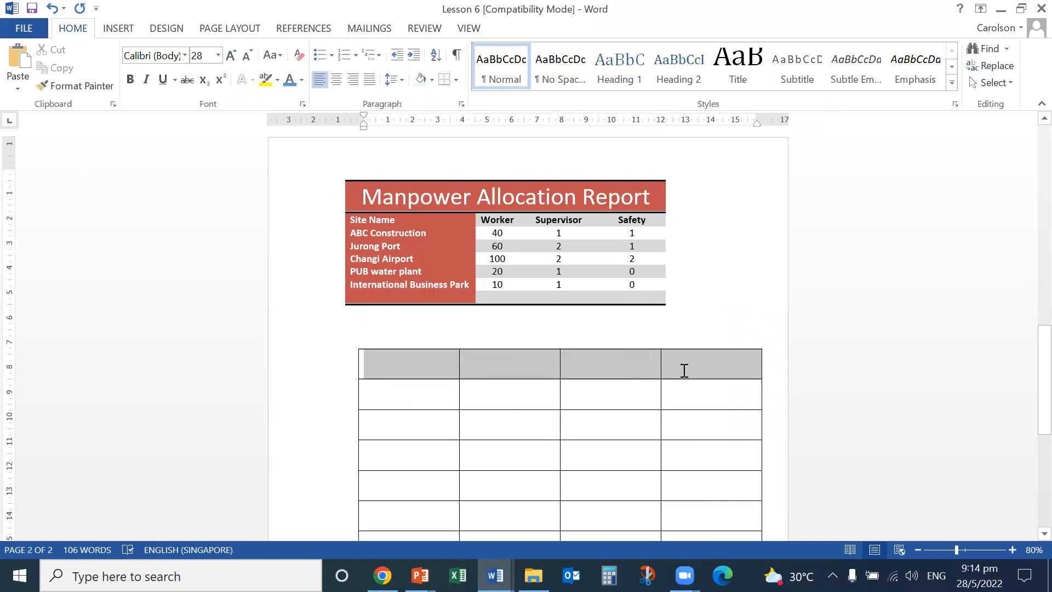
{"action": "right_click", "coordinate": [683, 370]}
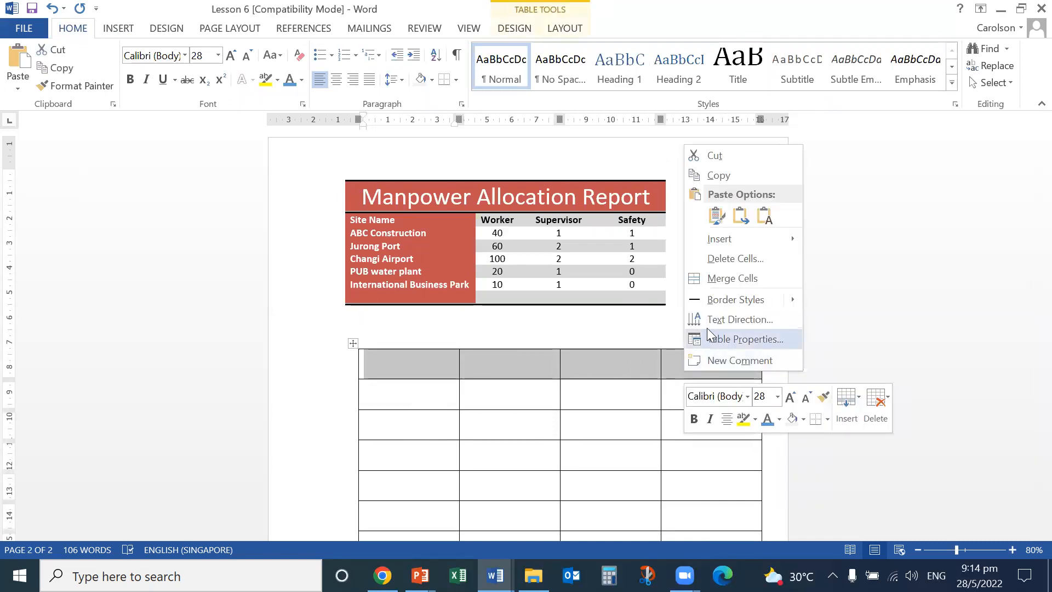
{"action": "left_click", "coordinate": [729, 278]}
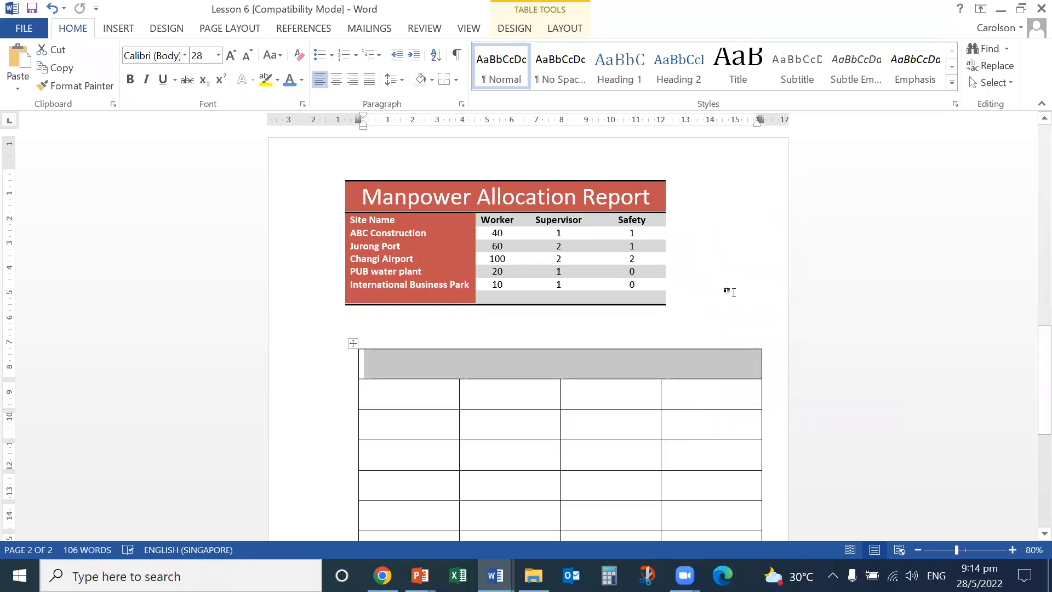
{"action": "left_click", "coordinate": [737, 310]}
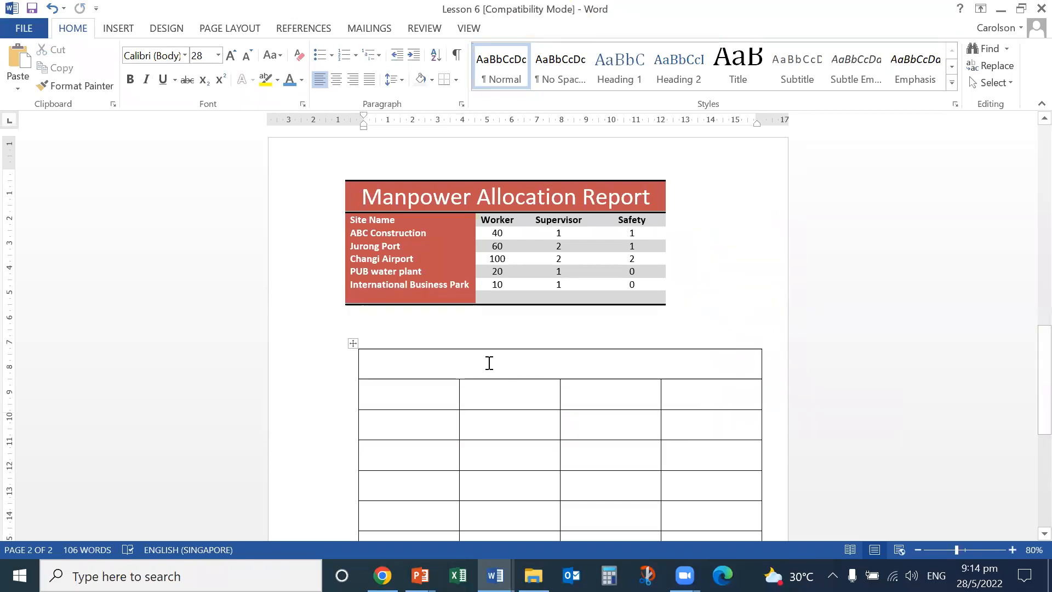
Apply the red grid table style with solid header row, solid first column and banded rows to the new table.
{"action": "scroll", "coordinate": [519, 370], "scroll_direction": "down", "scroll_amount": 1}
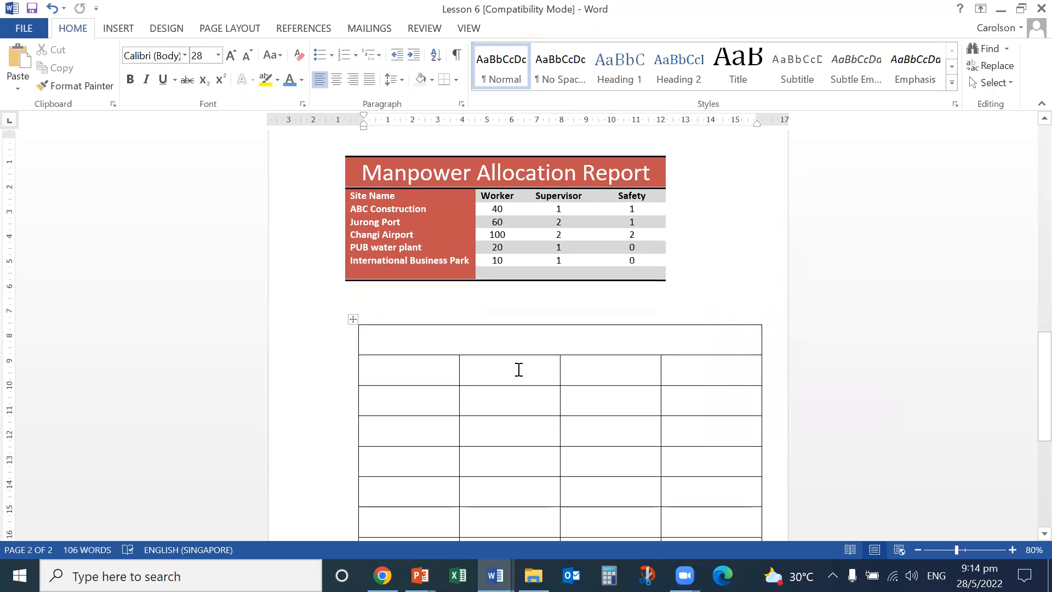
{"action": "scroll", "coordinate": [519, 369], "scroll_direction": "down", "scroll_amount": 2}
{"action": "mouse_move", "coordinate": [465, 305]}
{"action": "left_mouse_down"}
{"action": "mouse_move", "coordinate": [542, 439]}
{"action": "mouse_move", "coordinate": [714, 526]}
{"action": "left_mouse_up"}
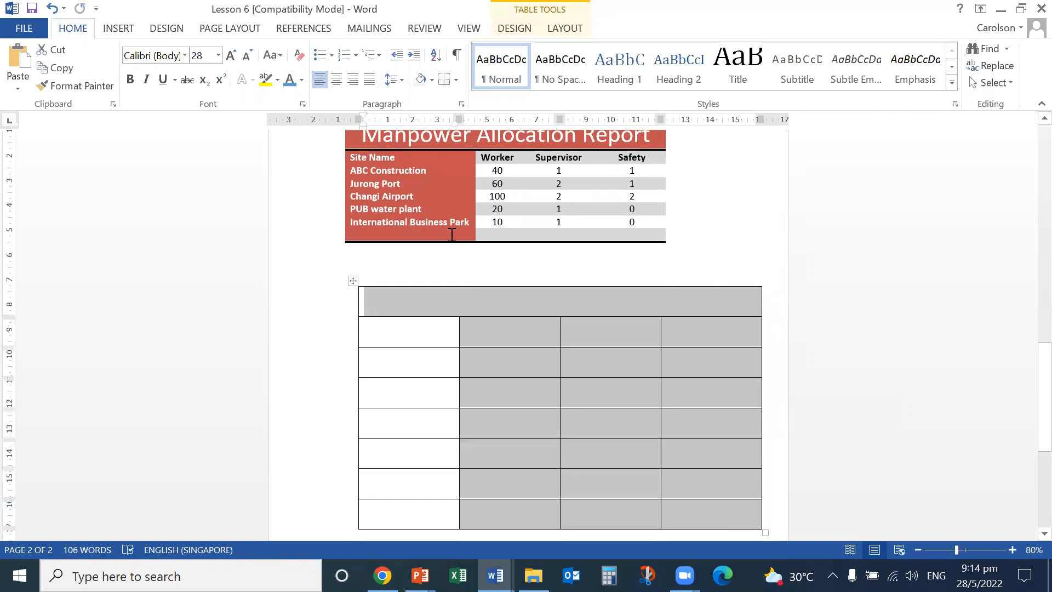
{"action": "left_click", "coordinate": [511, 28]}
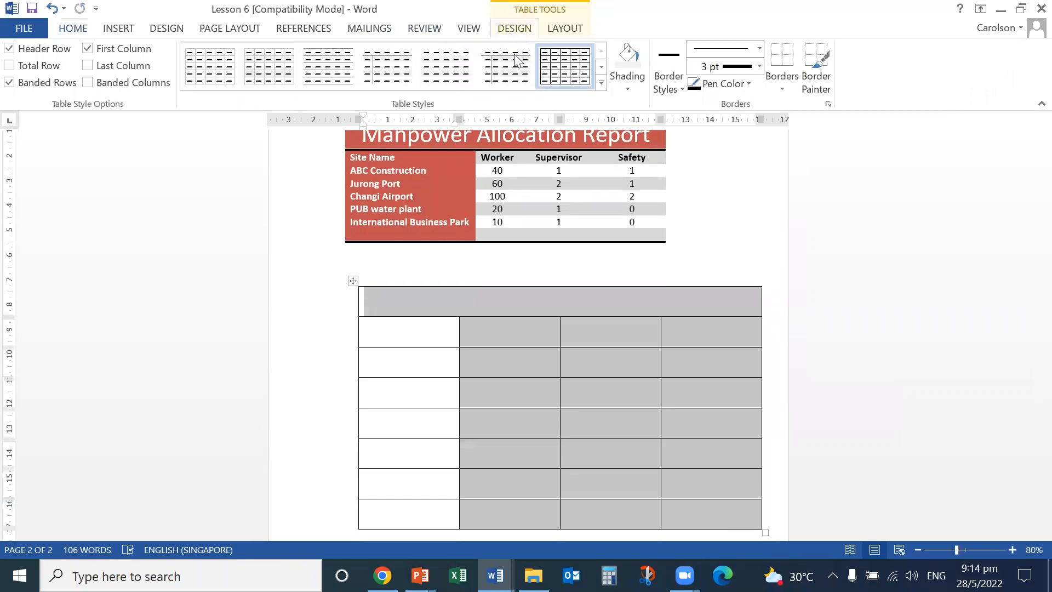
{"action": "left_click", "coordinate": [601, 83]}
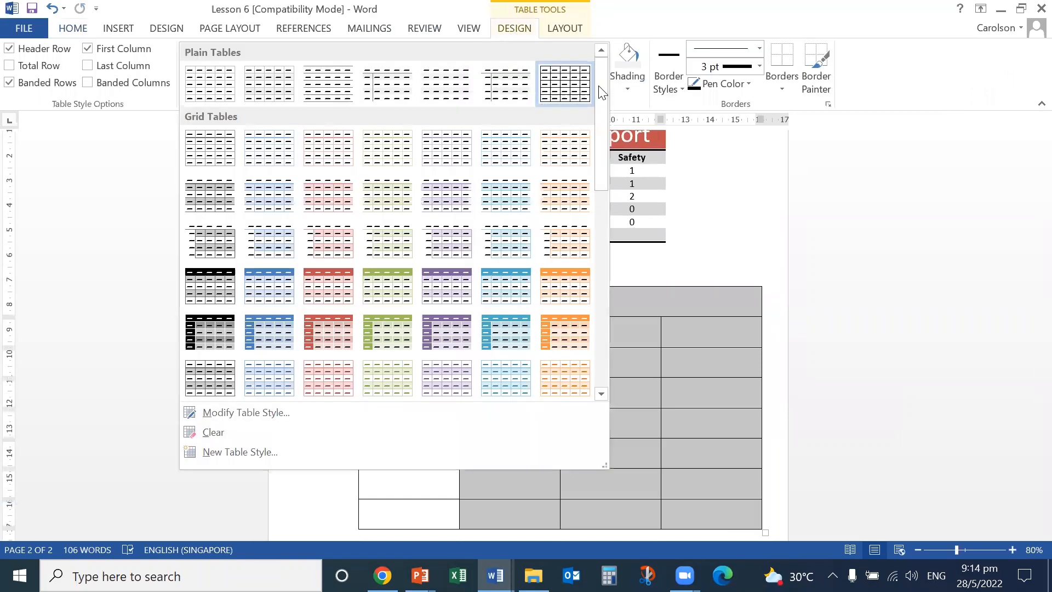
{"action": "left_click", "coordinate": [331, 334]}
{"action": "left_click", "coordinate": [703, 266]}
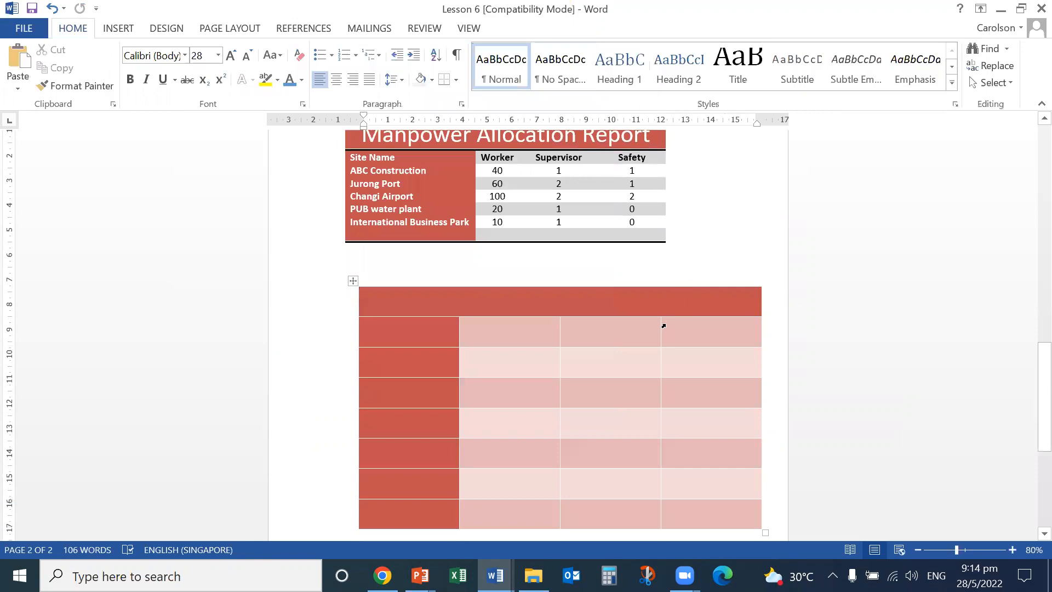
{"action": "scroll", "coordinate": [654, 334], "scroll_direction": "down", "scroll_amount": 1}
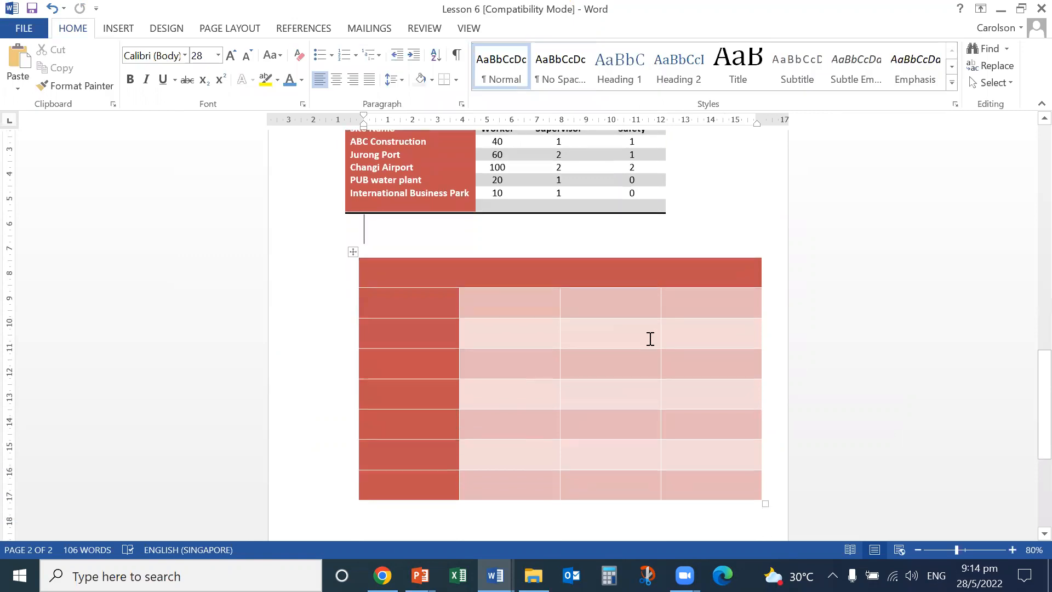
{"action": "scroll", "coordinate": [650, 338], "scroll_direction": "down", "scroll_amount": 1}
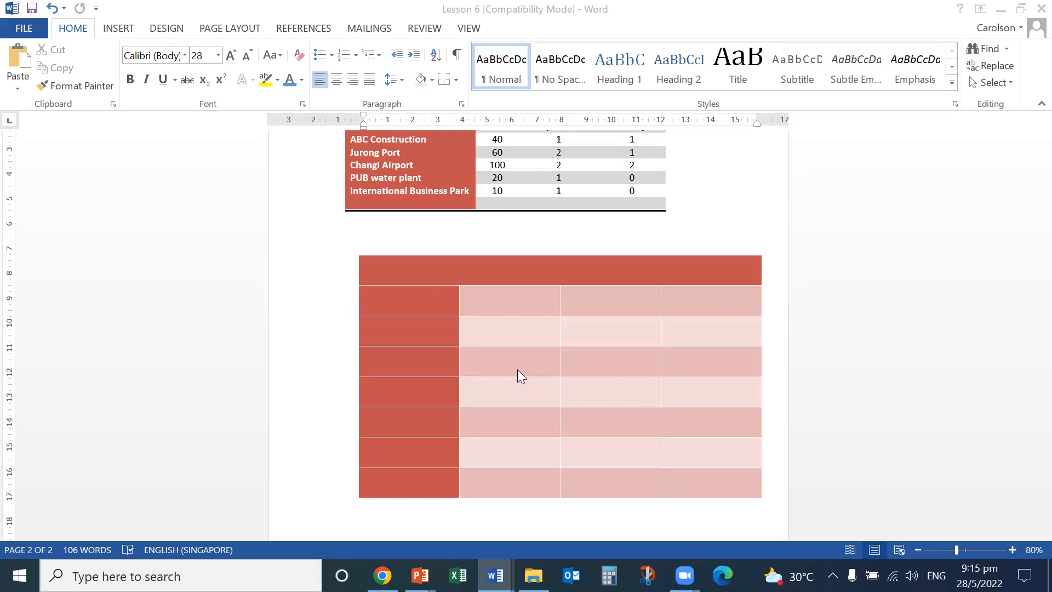
{"action": "scroll", "coordinate": [501, 319], "scroll_direction": "up", "scroll_amount": 2}
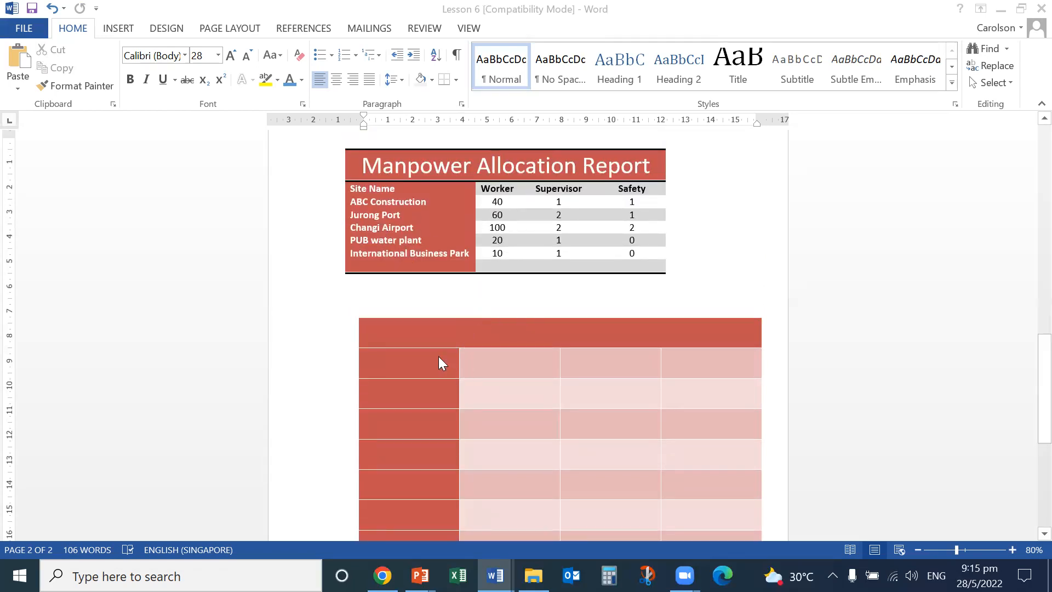
{"action": "scroll", "coordinate": [436, 378], "scroll_direction": "down", "scroll_amount": 2}
{"action": "scroll", "coordinate": [432, 394], "scroll_direction": "down", "scroll_amount": 1}
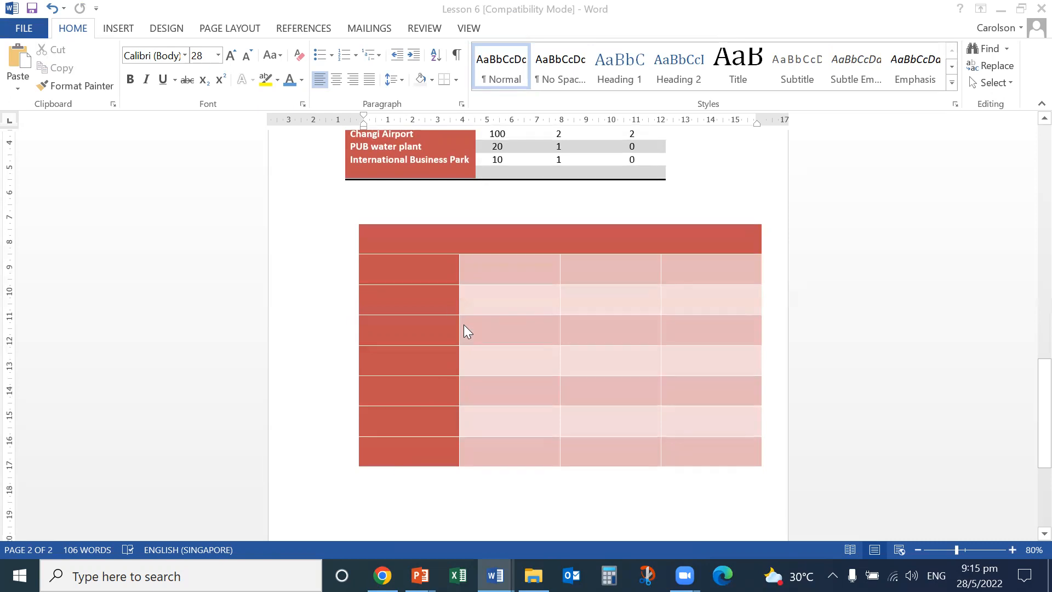
{"action": "scroll", "coordinate": [420, 392], "scroll_direction": "up", "scroll_amount": 3}
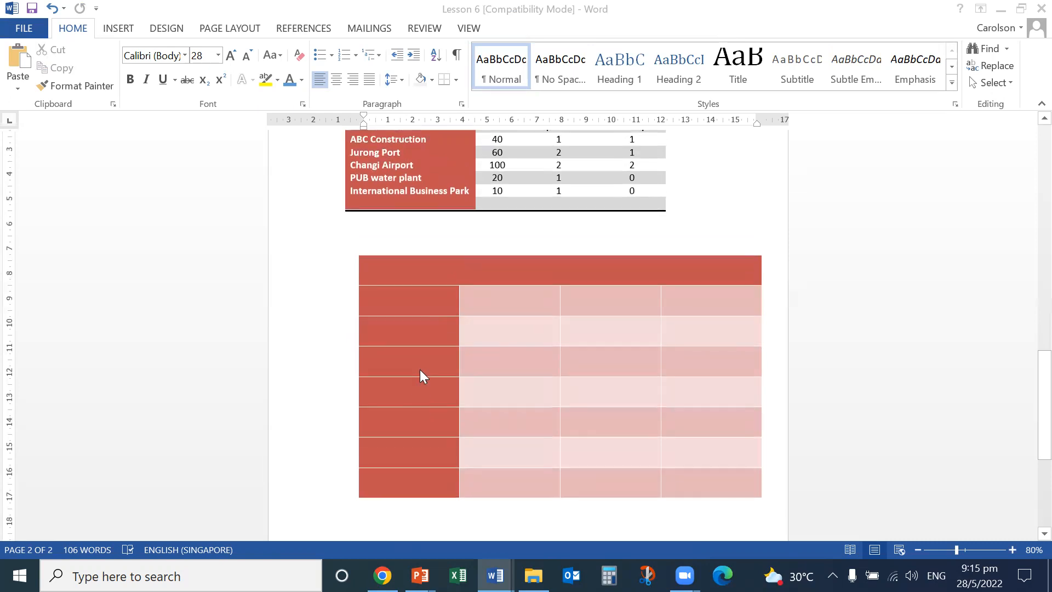
{"action": "left_click", "coordinate": [119, 33]}
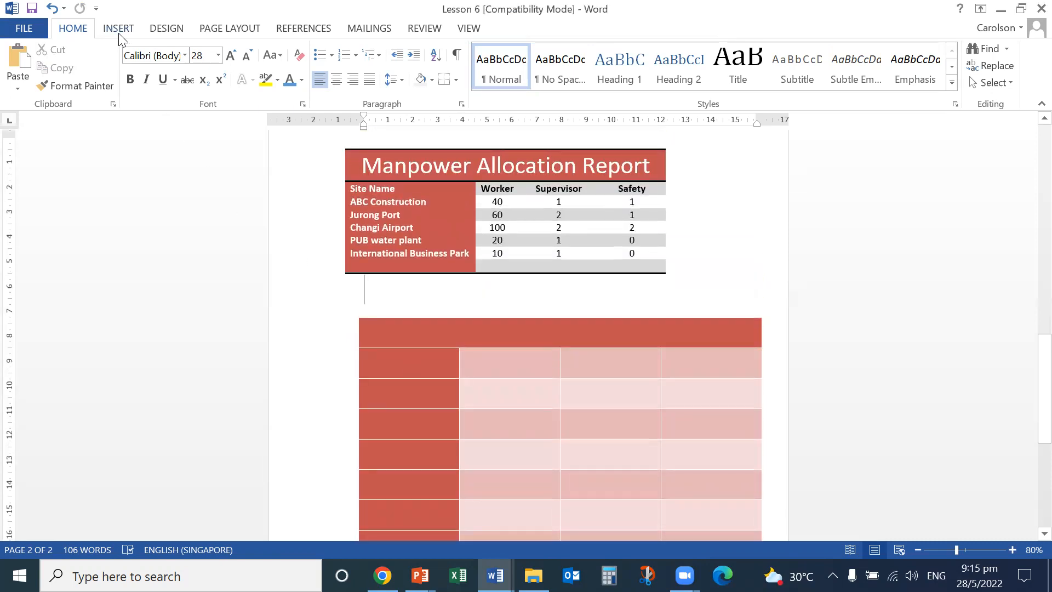
{"action": "left_click", "coordinate": [119, 29]}
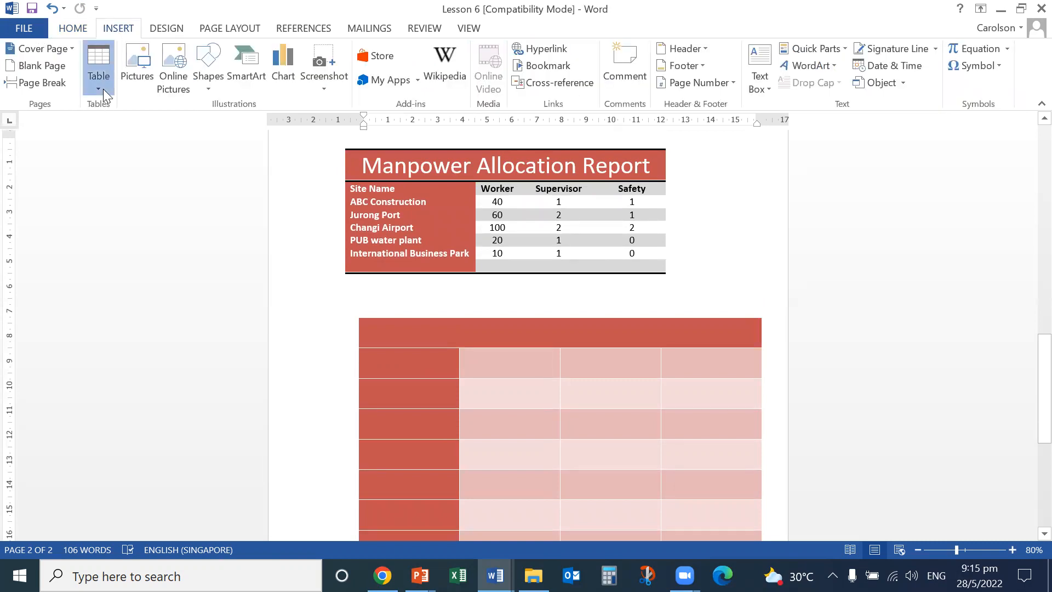
{"action": "left_click", "coordinate": [103, 88]}
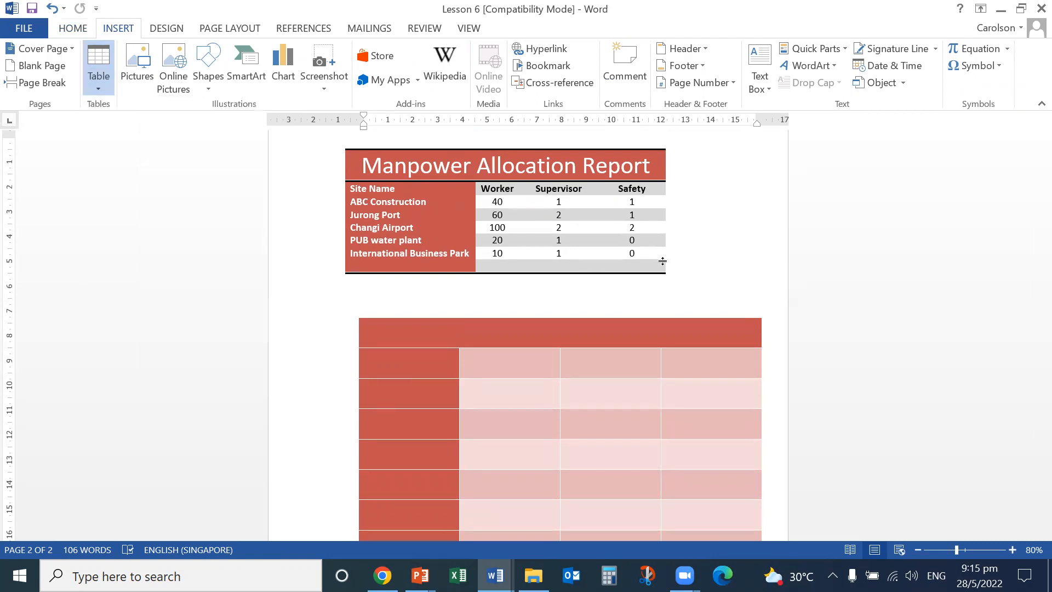
{"action": "left_click", "coordinate": [595, 335]}
On the empty line below the red table, insert a table by specifying 4 columns and 8 rows.
{"action": "scroll", "coordinate": [629, 376], "scroll_direction": "down", "scroll_amount": 6}
{"action": "left_click", "coordinate": [507, 318]}
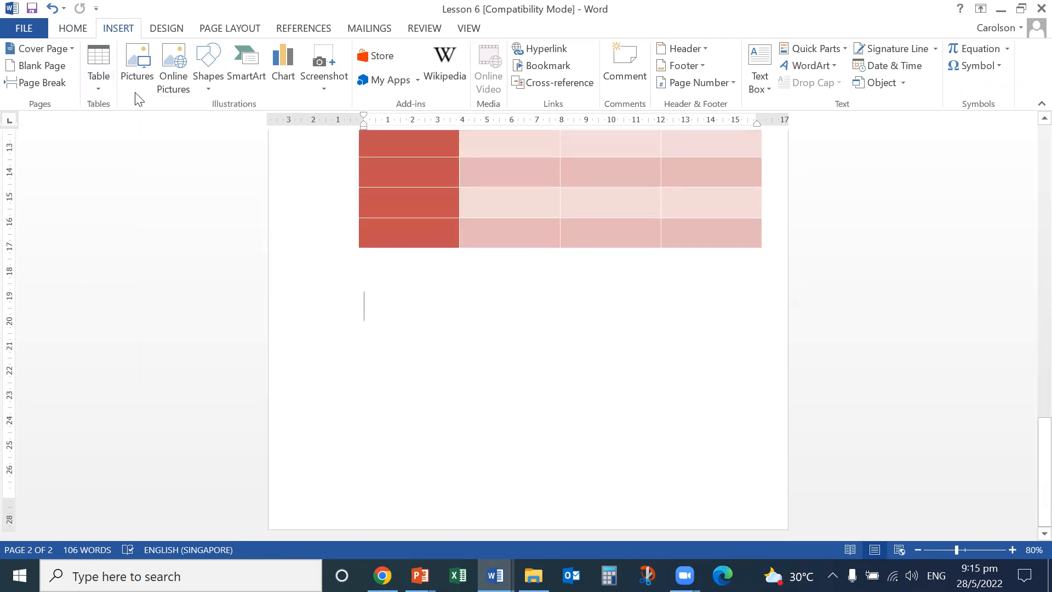
{"action": "left_click", "coordinate": [102, 84]}
{"action": "left_click", "coordinate": [138, 299]}
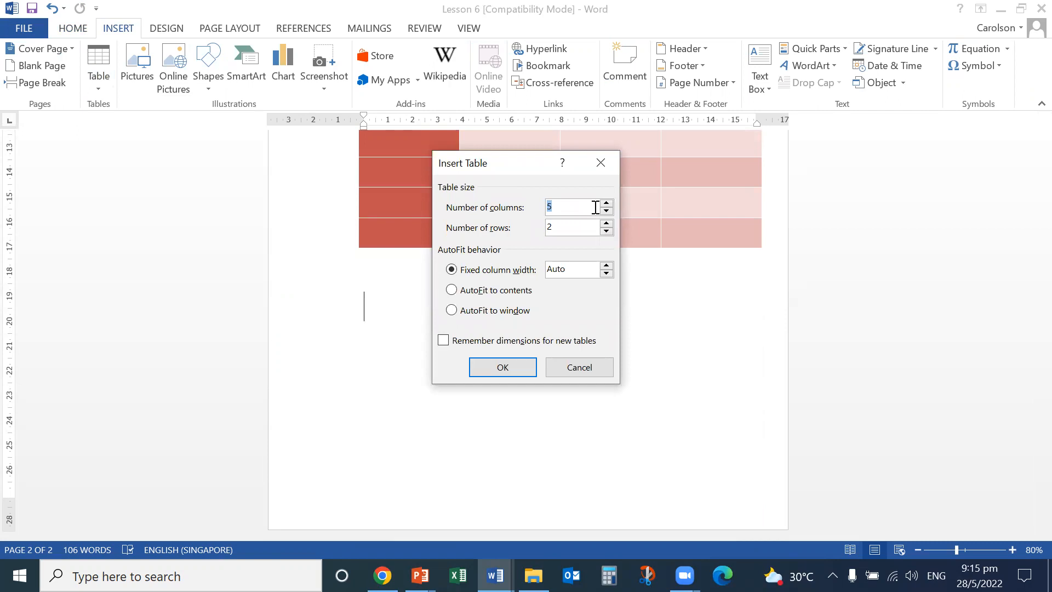
{"action": "type", "text": "4"}
{"action": "key", "text": "Tab"}
{"action": "type", "text": "8"}
{"action": "left_click", "coordinate": [502, 365]}
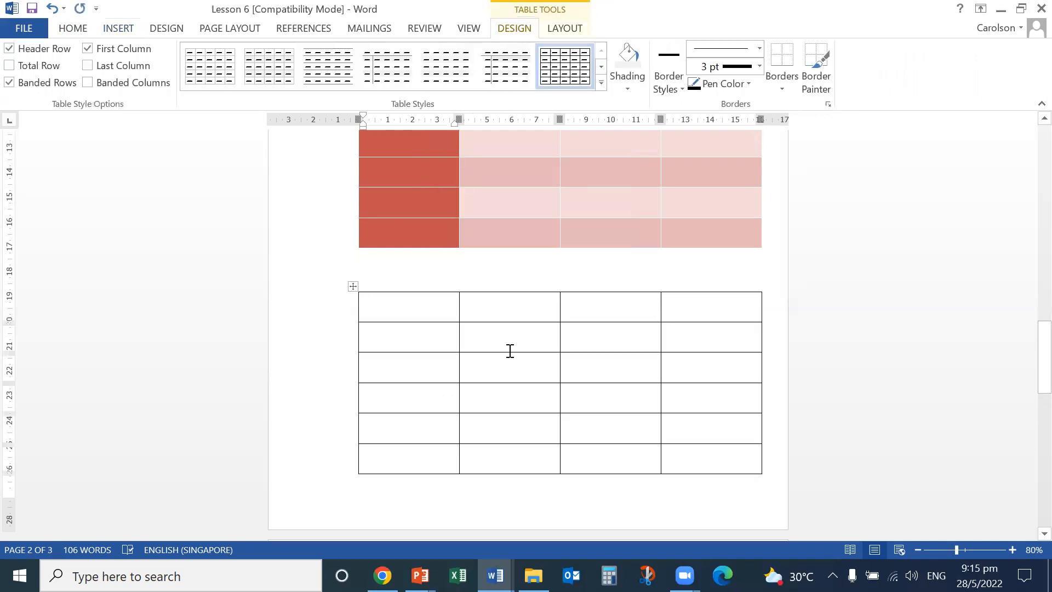
Delete the empty line between the red table and the new unstyled table below it.
{"action": "scroll", "coordinate": [532, 319], "scroll_direction": "down", "scroll_amount": 1}
{"action": "scroll", "coordinate": [495, 357], "scroll_direction": "down", "scroll_amount": 4}
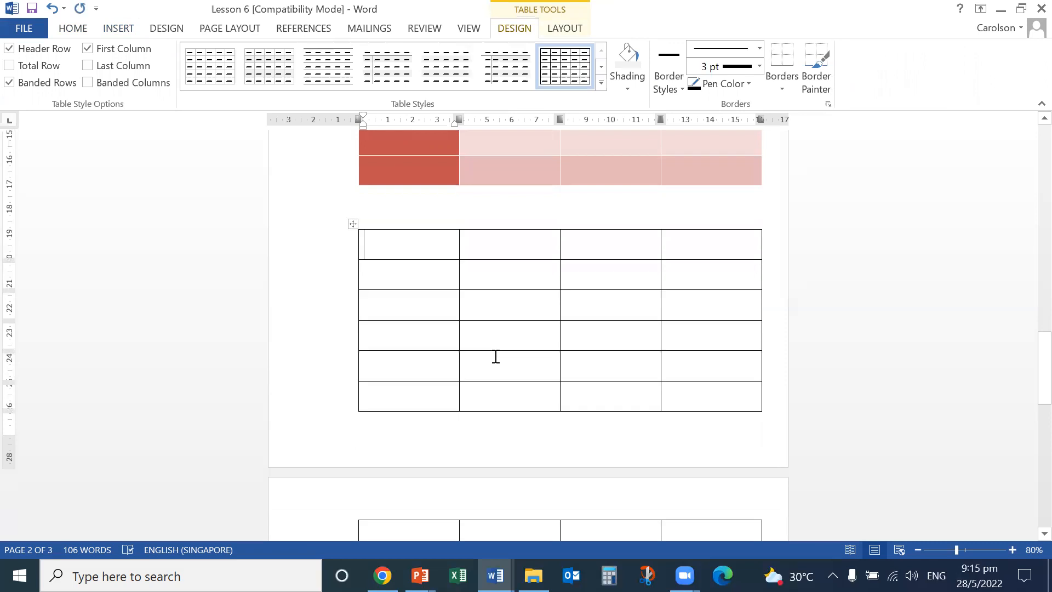
{"action": "scroll", "coordinate": [495, 359], "scroll_direction": "up", "scroll_amount": 3}
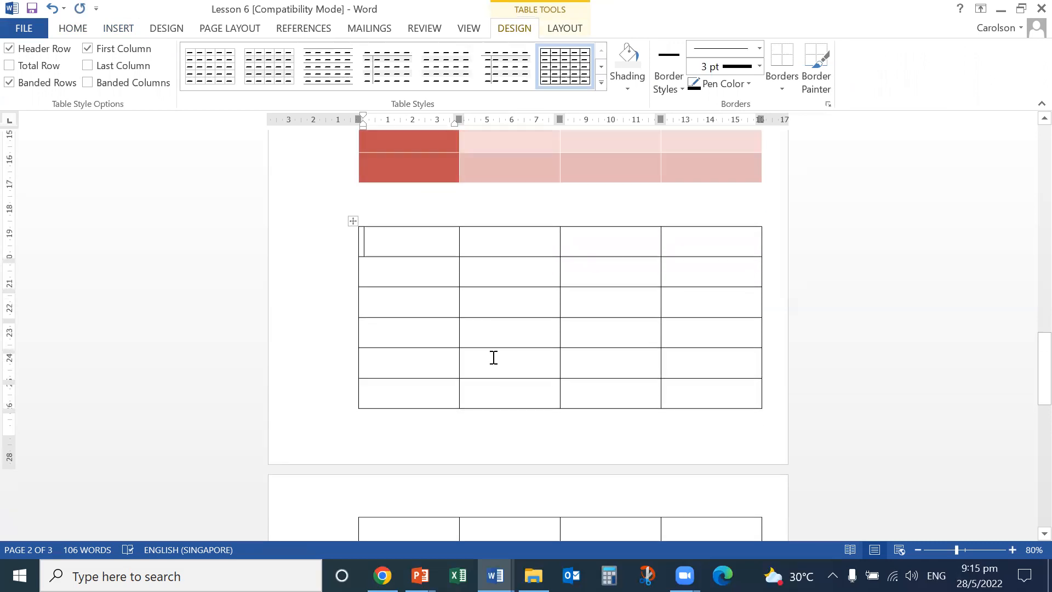
{"action": "left_click", "coordinate": [482, 213]}
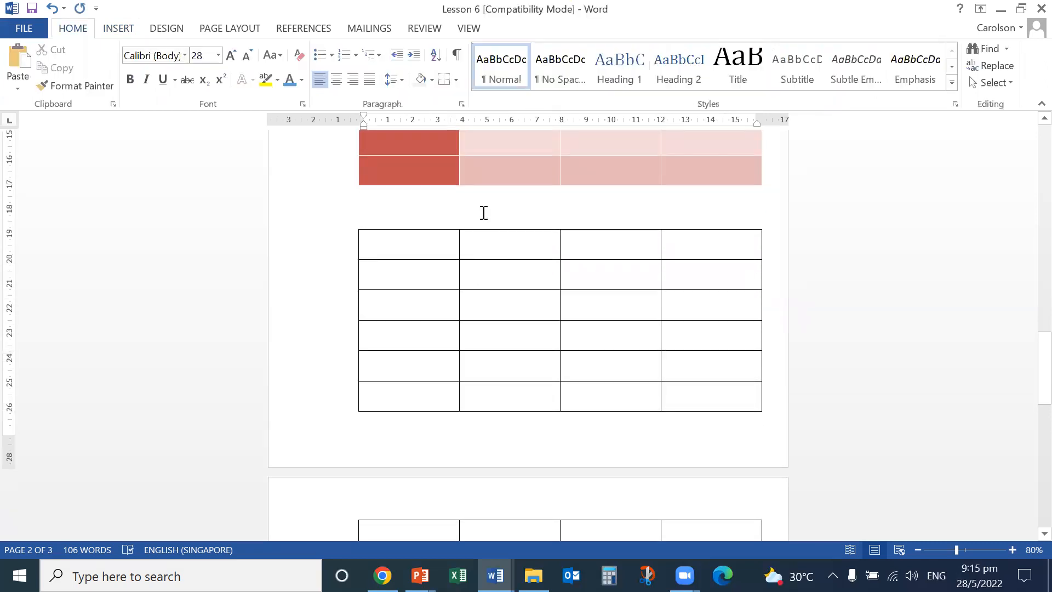
{"action": "key", "text": "Delete"}
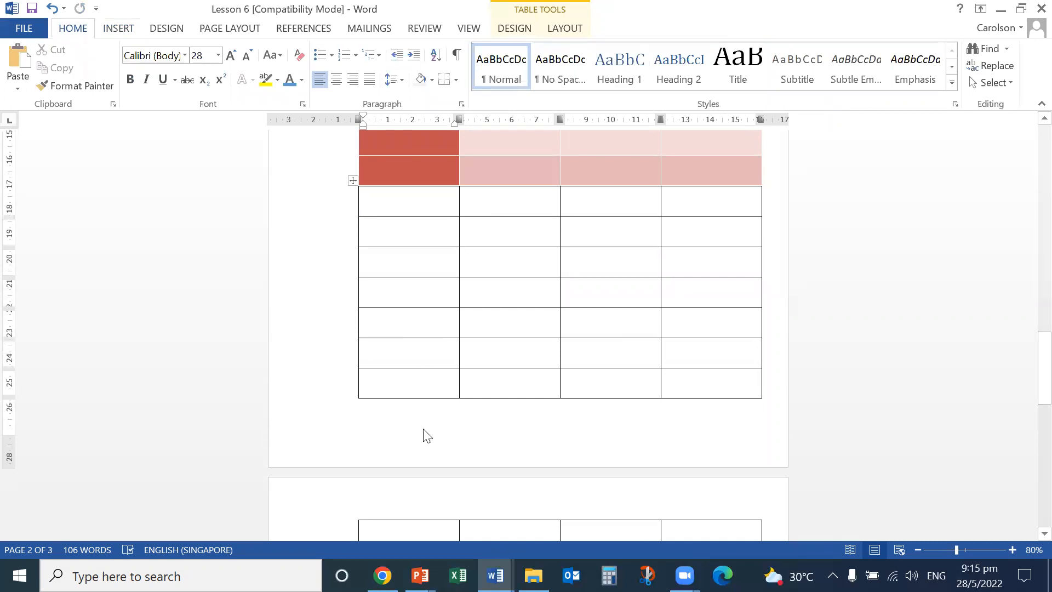
Delete the entire third row of the unstyled table below the red table.
{"action": "left_click_drag", "start_coordinate": [422, 263], "coordinate": [679, 263]}
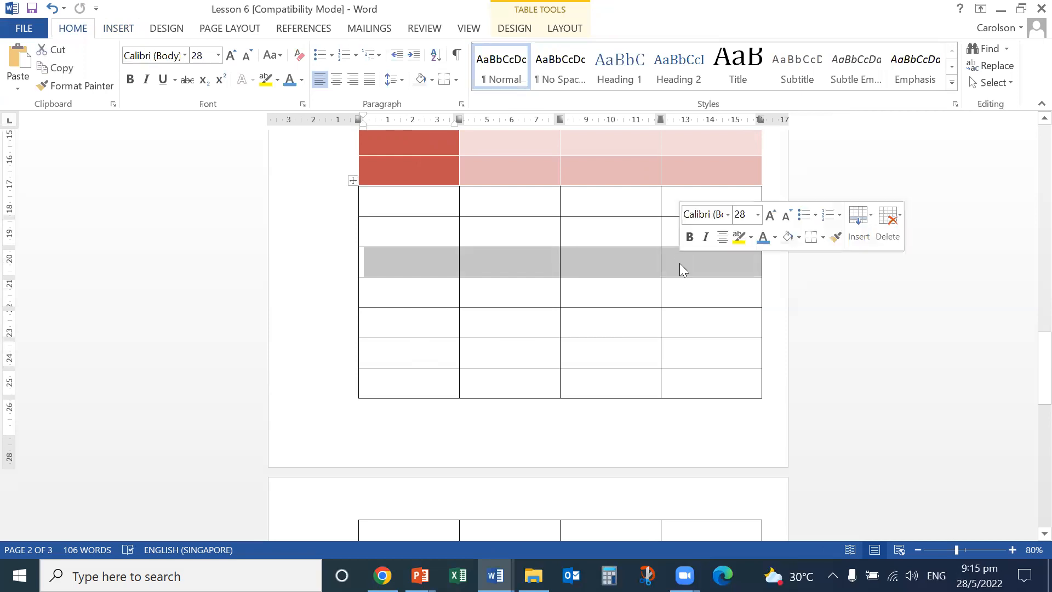
{"action": "right_click", "coordinate": [680, 264]}
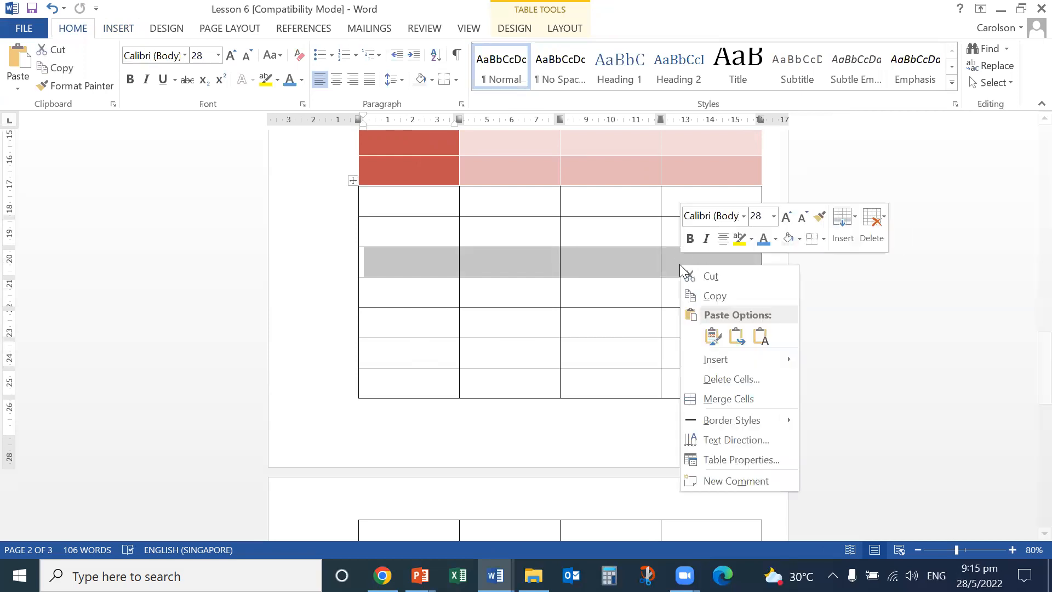
{"action": "left_click", "coordinate": [732, 378]}
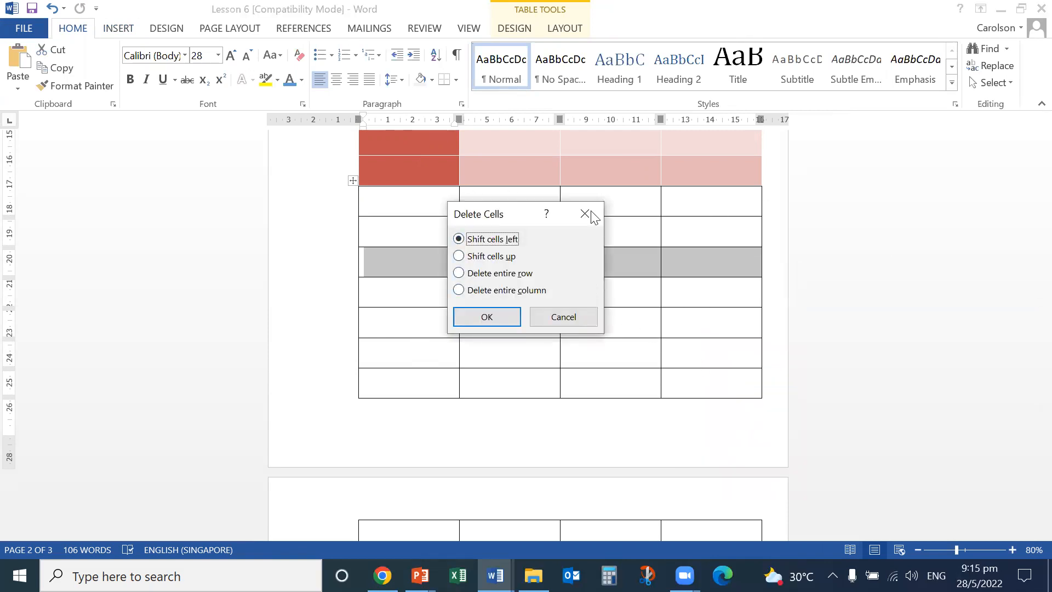
{"action": "left_click", "coordinate": [459, 276]}
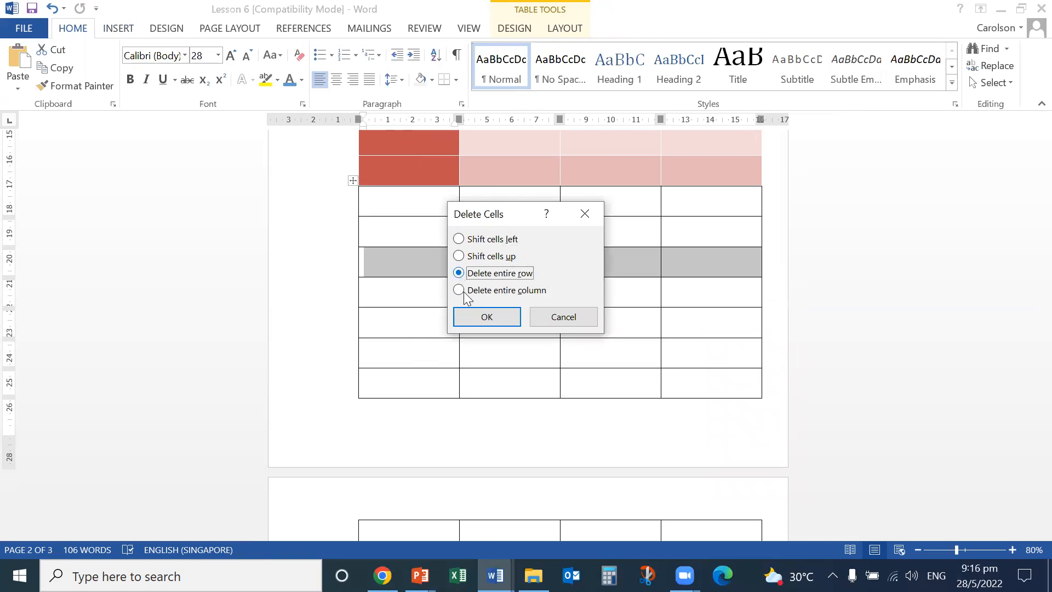
{"action": "left_click", "coordinate": [477, 320]}
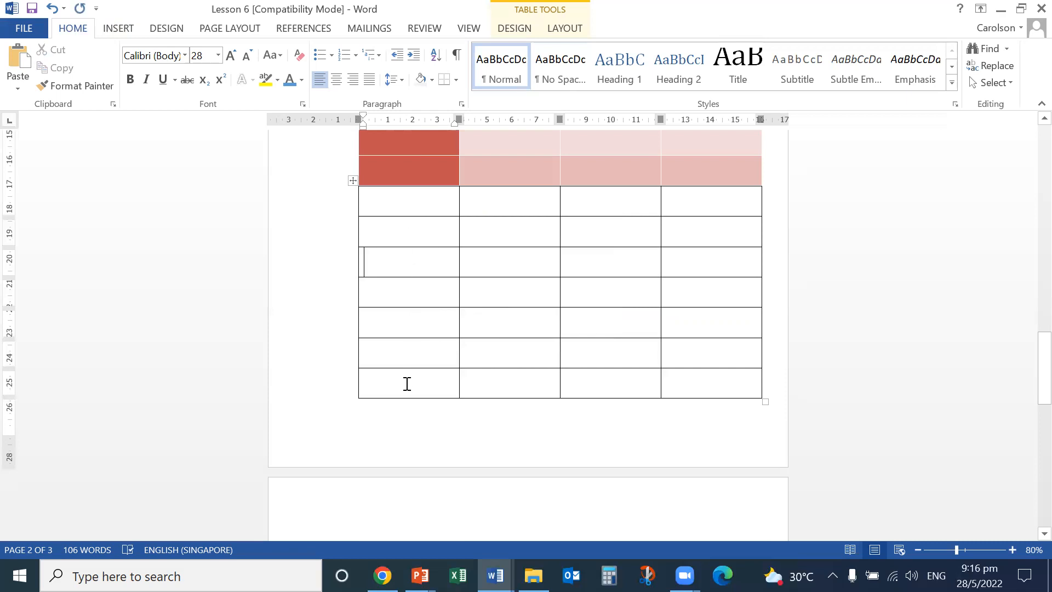
Delete the first column of the unstyled table.
{"action": "left_click", "coordinate": [424, 203]}
{"action": "left_click_drag", "start_coordinate": [424, 203], "coordinate": [431, 383]}
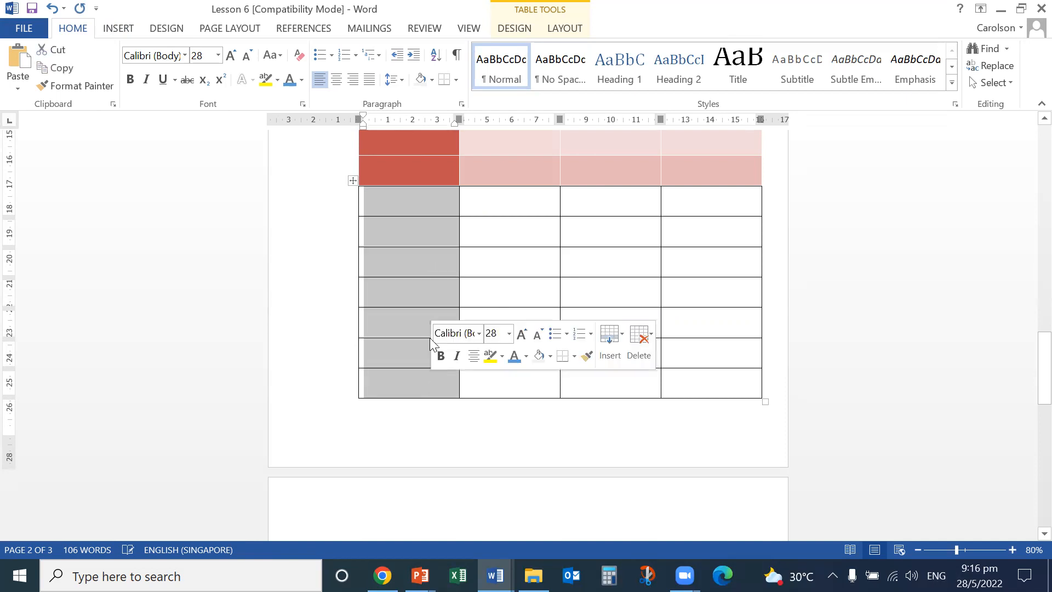
{"action": "right_click", "coordinate": [408, 209]}
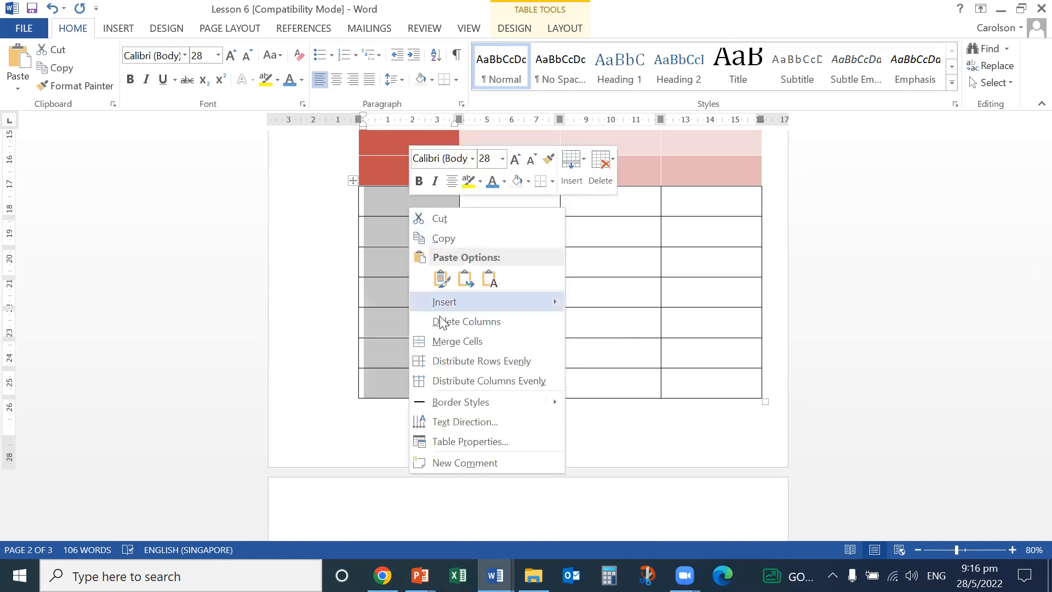
{"action": "left_click", "coordinate": [489, 323]}
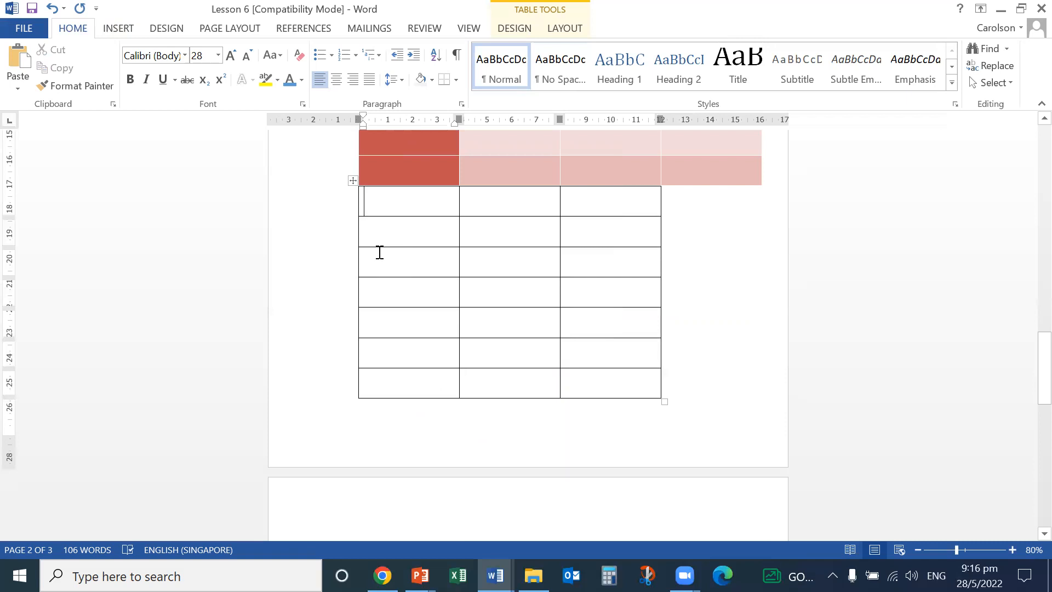
Insert a new column directly to the right of the unstyled table's first column.
{"action": "right_click", "coordinate": [397, 202]}
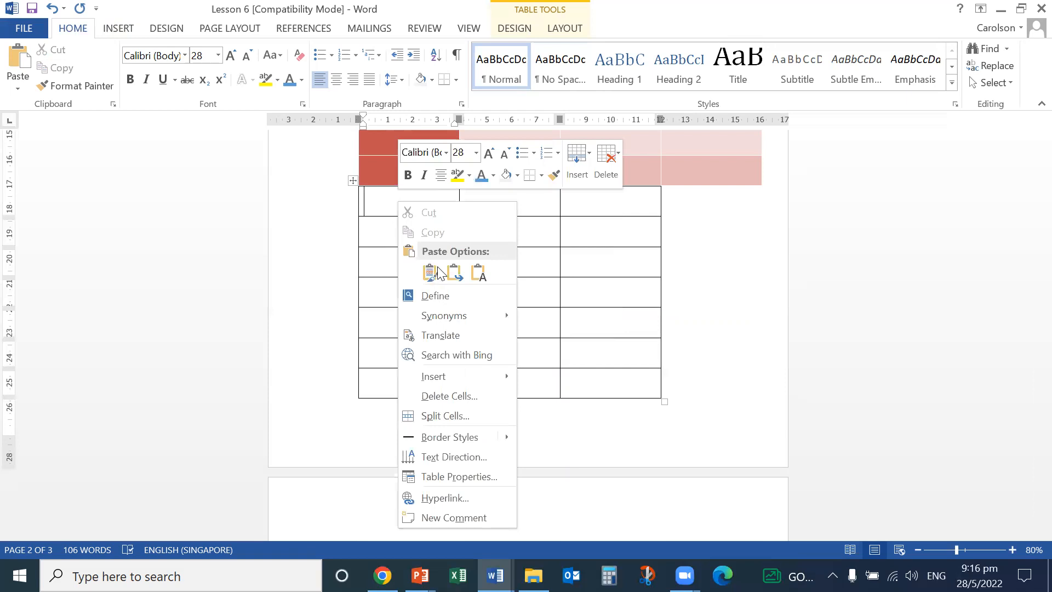
{"action": "left_click", "coordinate": [712, 374]}
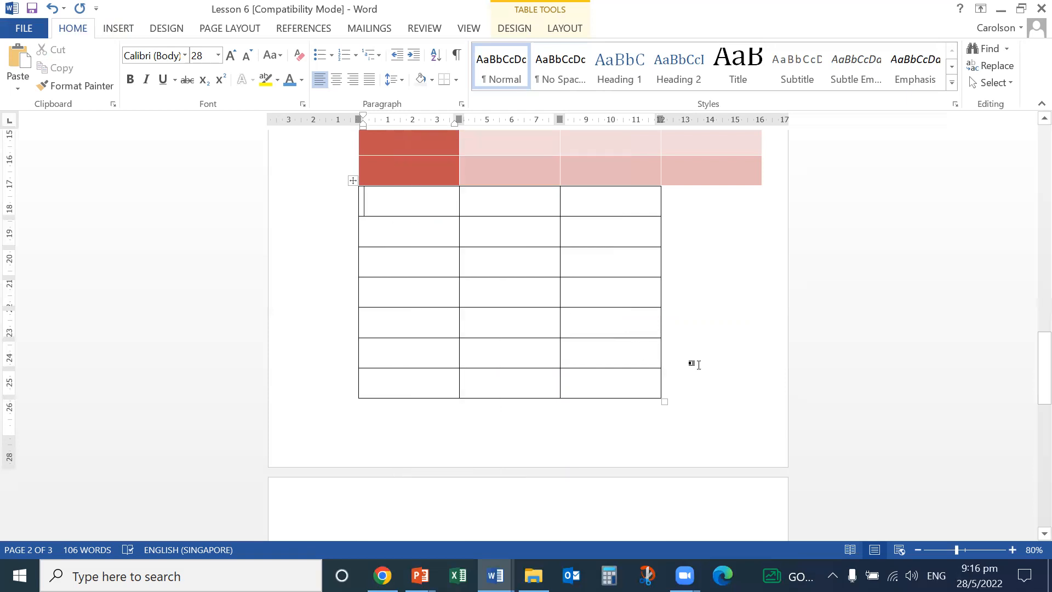
{"action": "left_click", "coordinate": [414, 262]}
{"action": "right_click", "coordinate": [414, 261]}
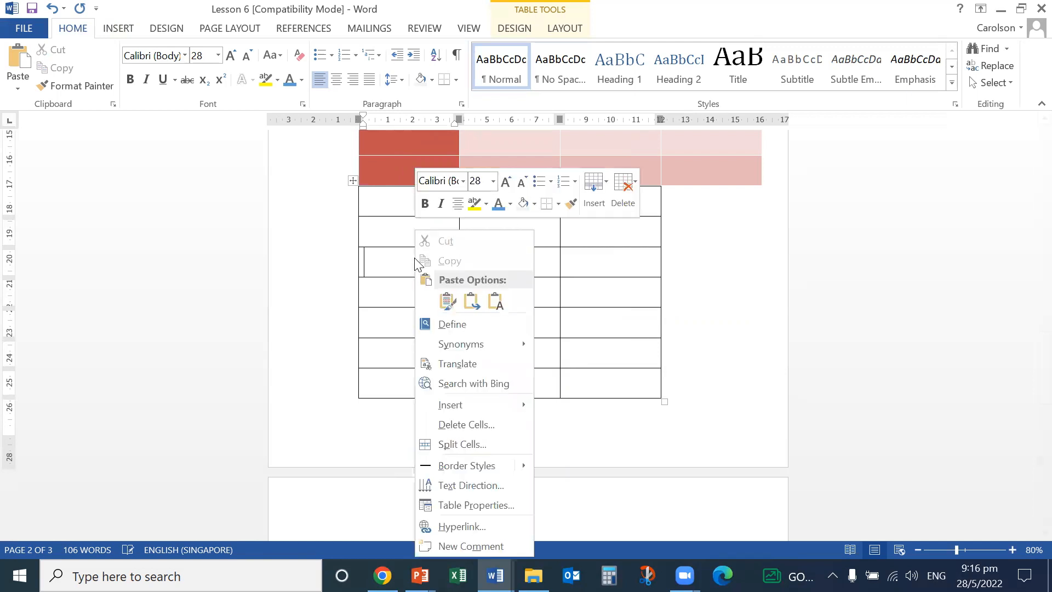
{"action": "mouse_move", "coordinate": [463, 403]}
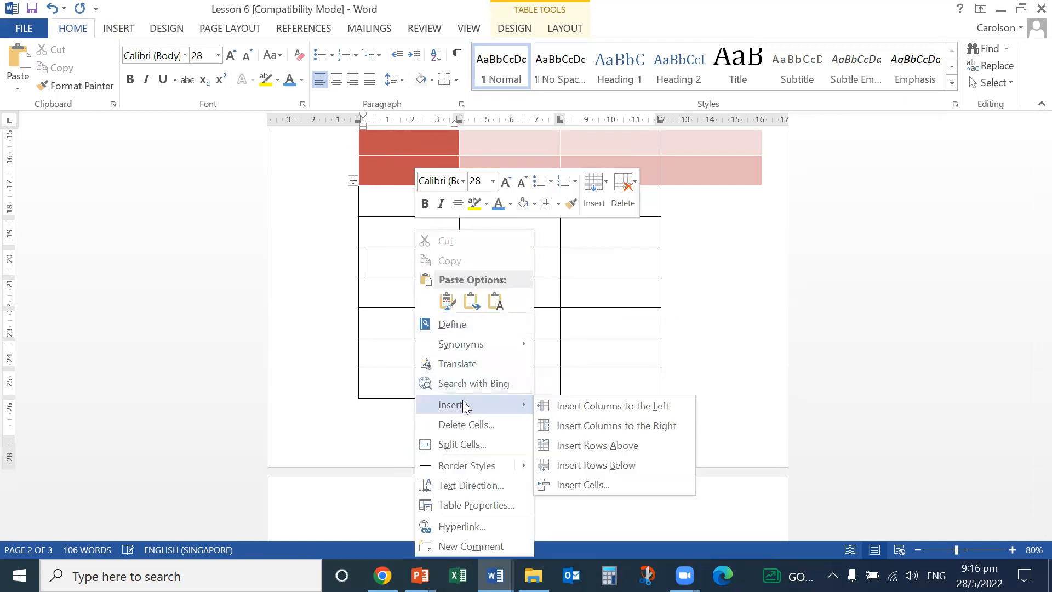
{"action": "left_click", "coordinate": [588, 425]}
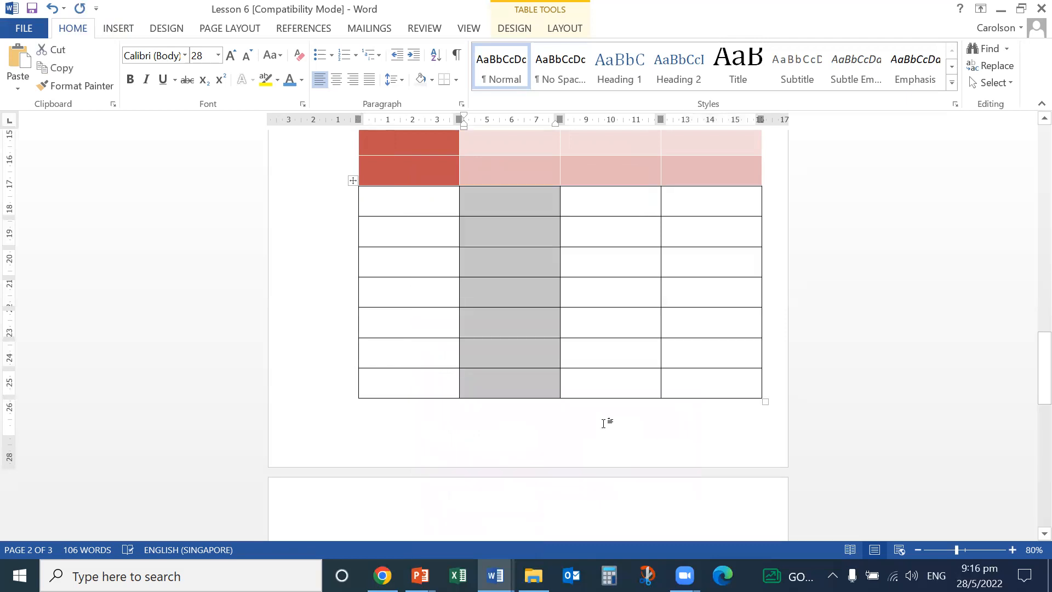
Insert a new row below the last row of the unstyled table.
{"action": "left_click", "coordinate": [421, 380]}
{"action": "right_click", "coordinate": [422, 382]}
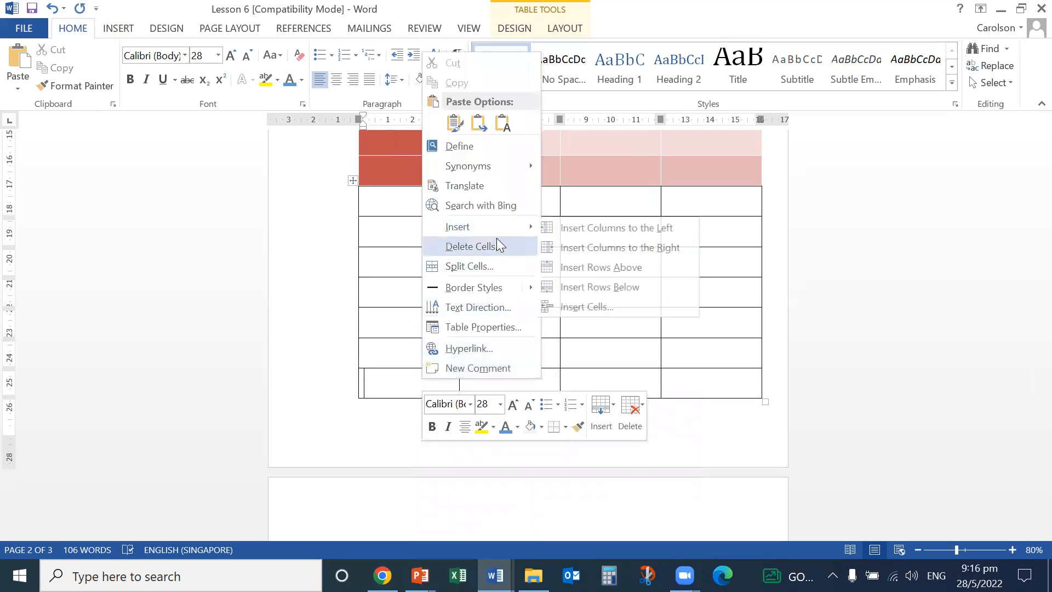
{"action": "mouse_move", "coordinate": [506, 227]}
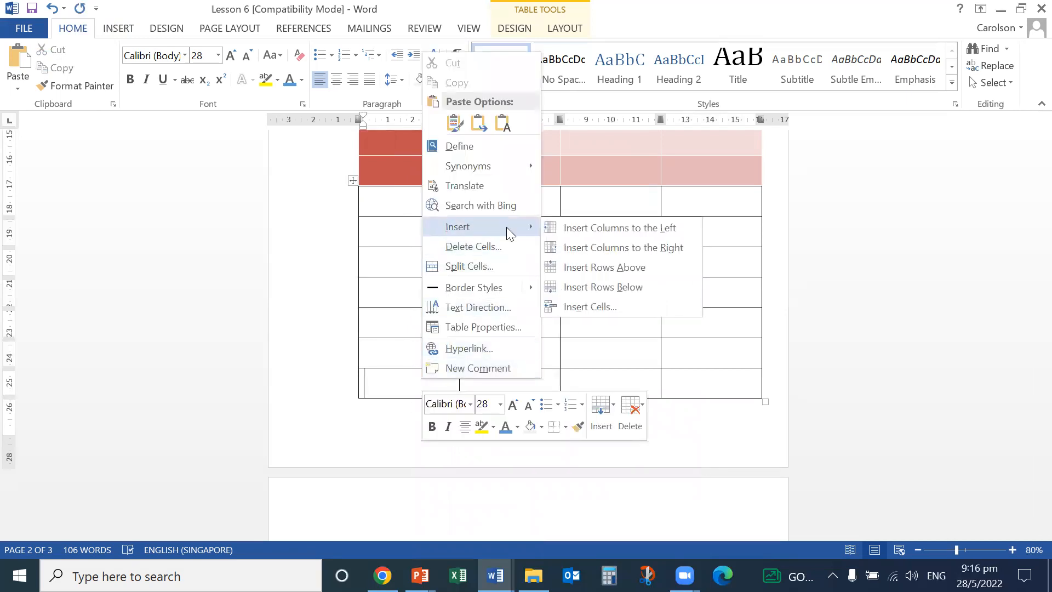
{"action": "left_click", "coordinate": [607, 287]}
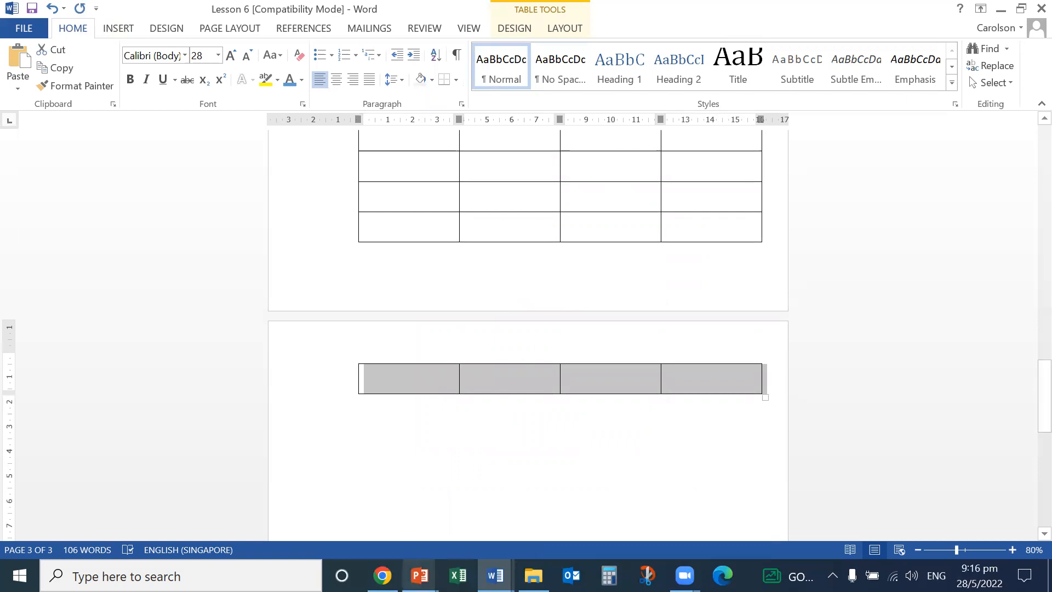
Switch to the MsWord Full Revision presentation in PowerPoint to review the Tables topic list, and return to the Lesson 6 Word document.
{"action": "left_click", "coordinate": [420, 575]}
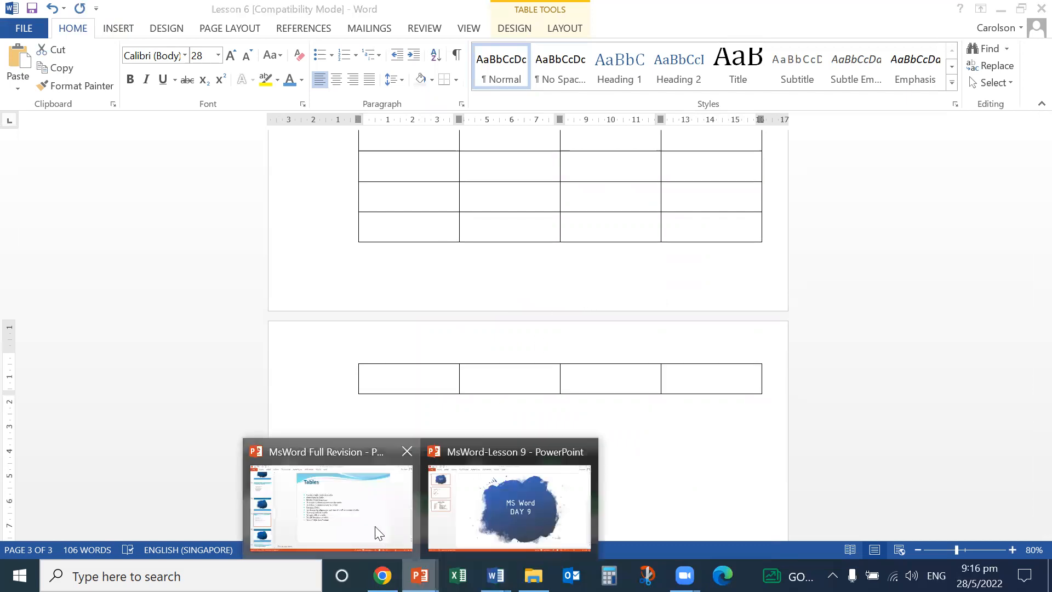
{"action": "left_click", "coordinate": [377, 532]}
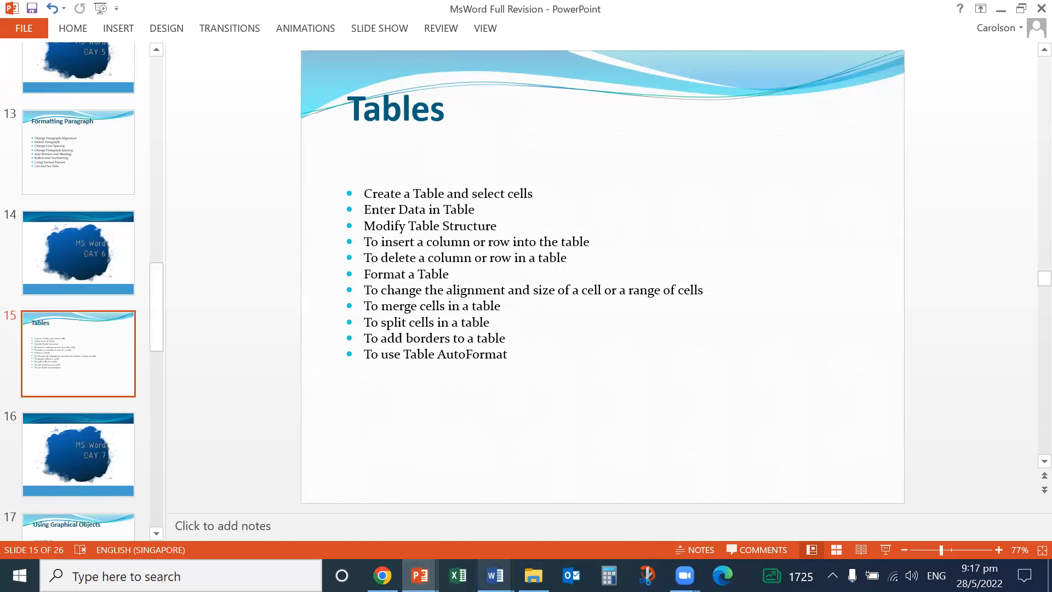
{"action": "mouse_move", "coordinate": [494, 575]}
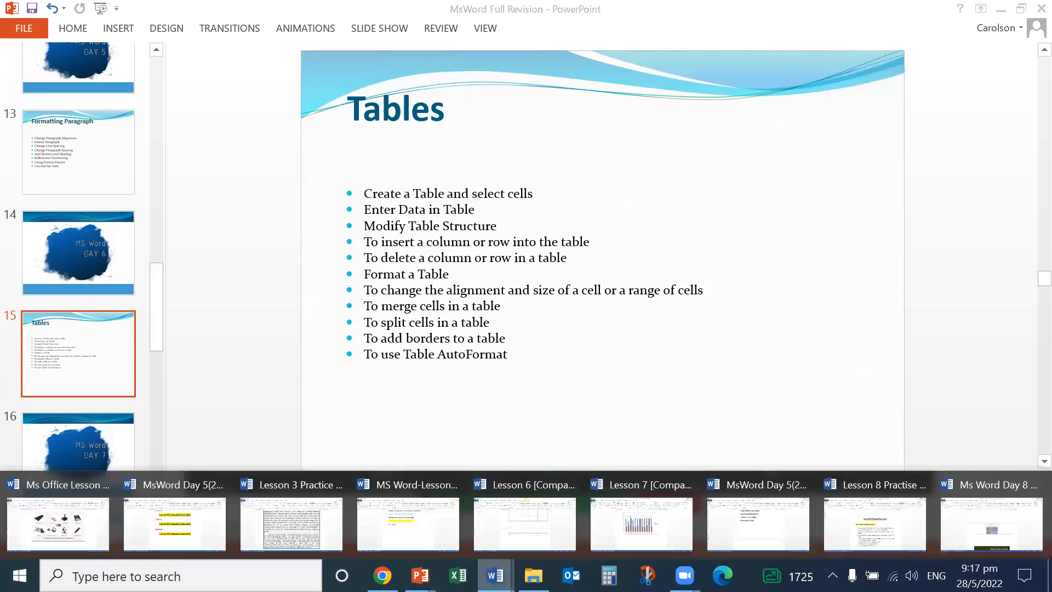
{"action": "left_click", "coordinate": [501, 538]}
Split the first cell of the unstyled table's first row into 2 columns and 1 row.
{"action": "scroll", "coordinate": [425, 260], "scroll_direction": "up", "scroll_amount": 5}
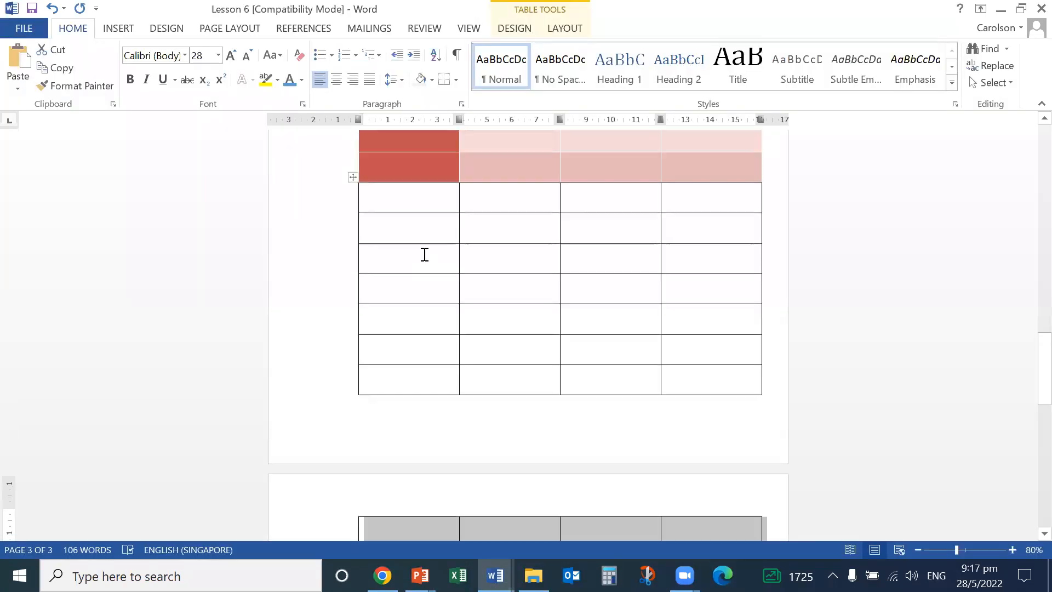
{"action": "left_click", "coordinate": [405, 201]}
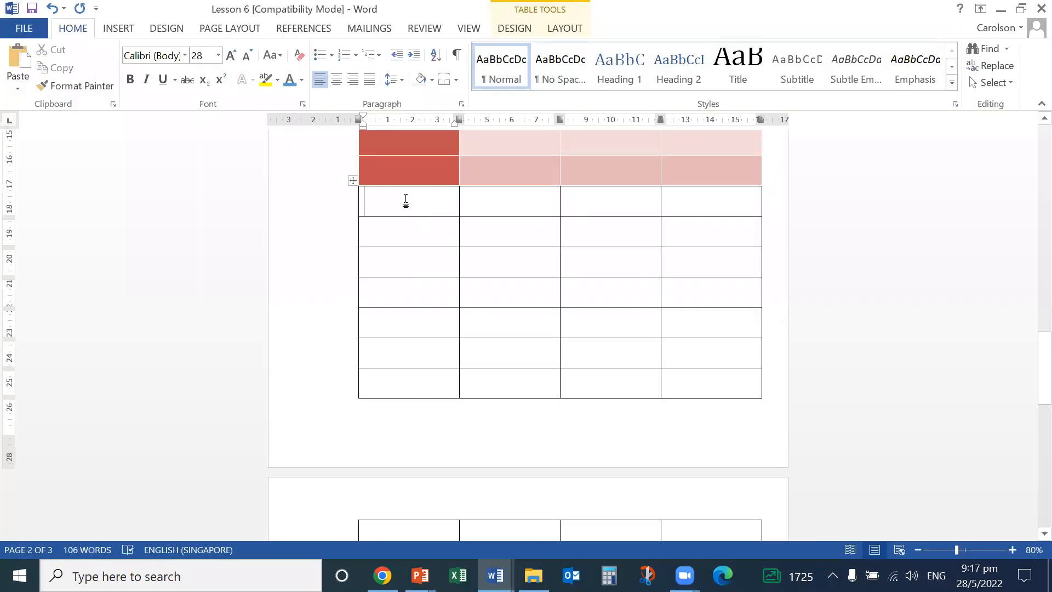
{"action": "right_click", "coordinate": [406, 200]}
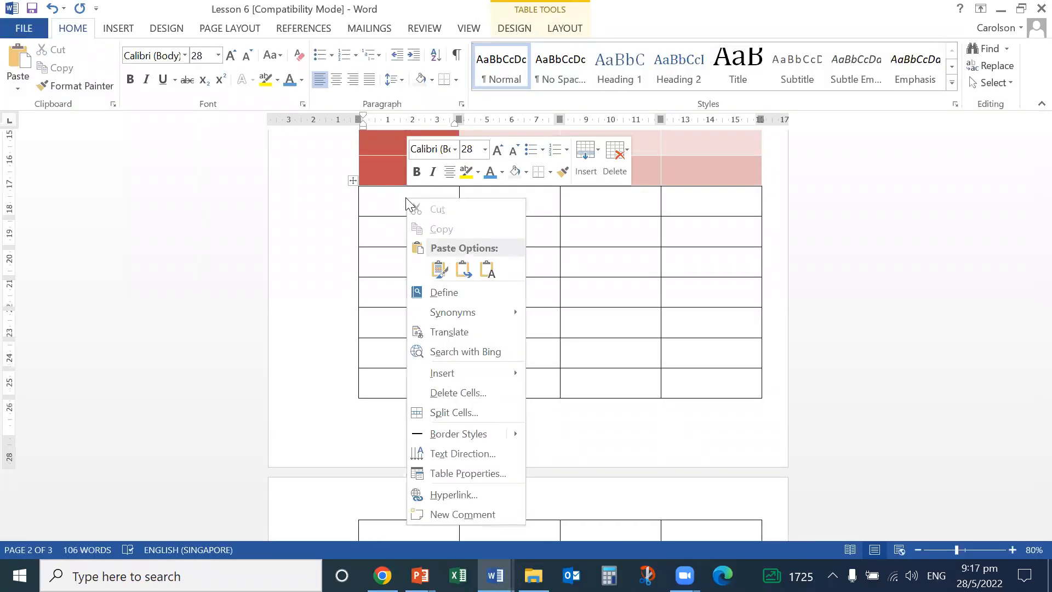
{"action": "left_click", "coordinate": [452, 413]}
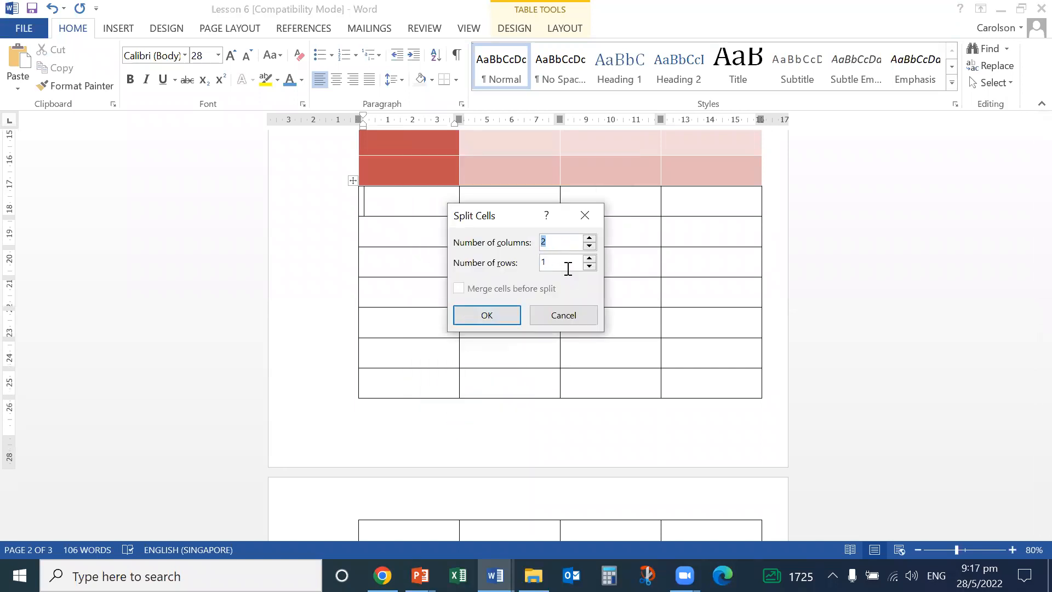
{"action": "left_click", "coordinate": [486, 315]}
{"action": "left_click", "coordinate": [429, 293]}
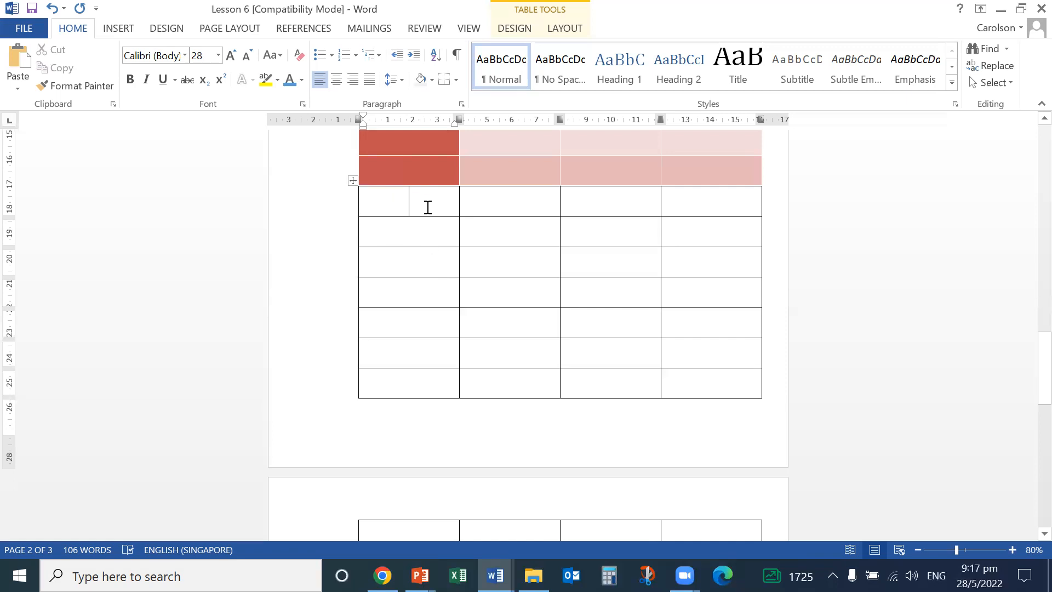
Split the first cell of the unstyled table's second row into 3 columns and 2 rows.
{"action": "left_click", "coordinate": [392, 231]}
{"action": "right_click", "coordinate": [392, 230]}
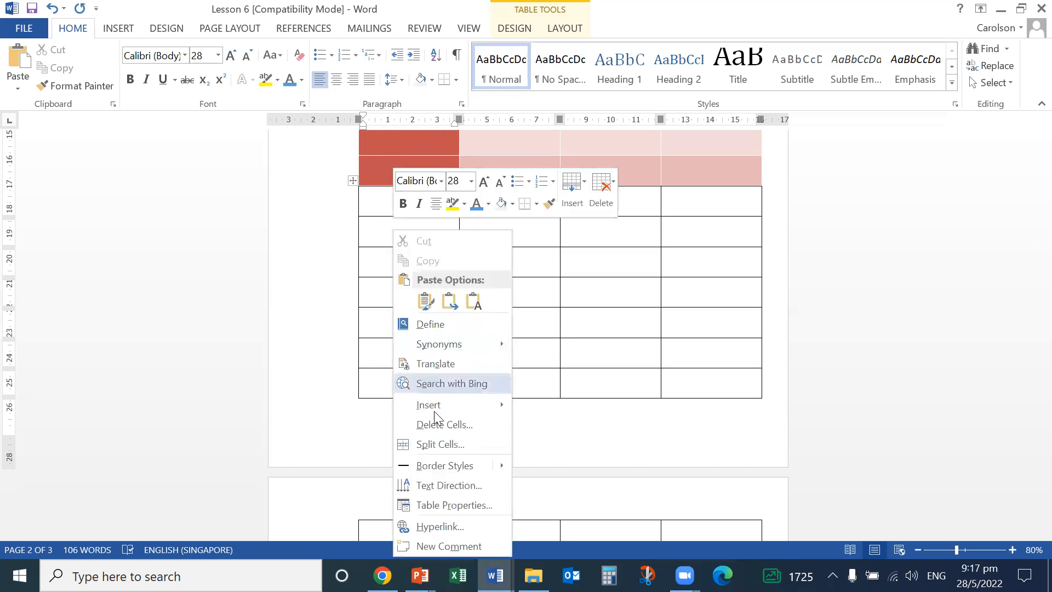
{"action": "left_click", "coordinate": [445, 449]}
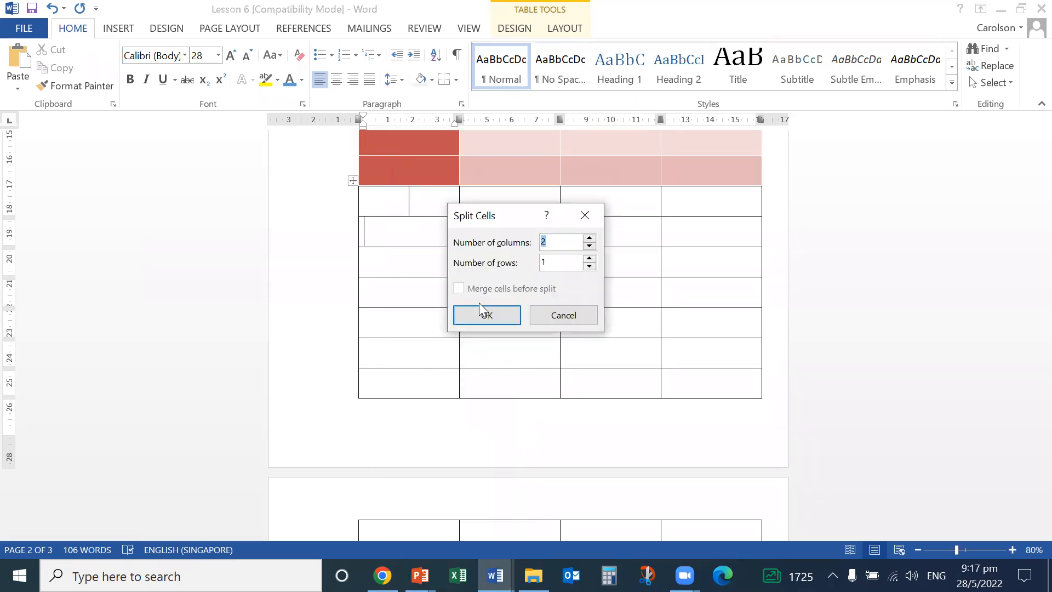
{"action": "left_click", "coordinate": [587, 239]}
{"action": "left_click", "coordinate": [500, 312]}
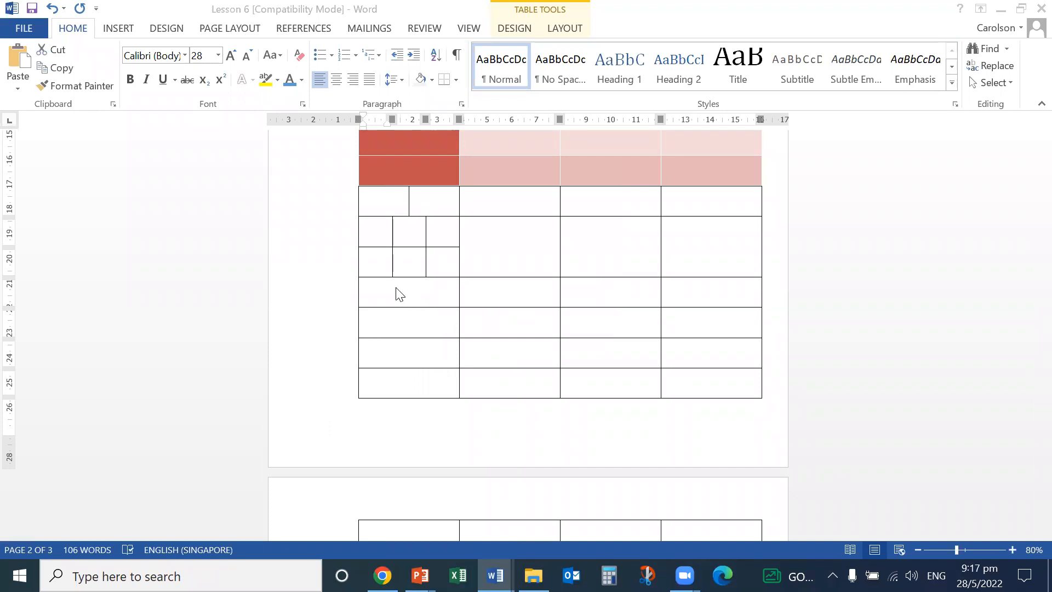
Paint the dark ½ pt double-line theme border along the vertical line between the second and third columns, from the last row up to the second.
{"action": "left_click", "coordinate": [361, 250]}
{"action": "right_click", "coordinate": [362, 250]}
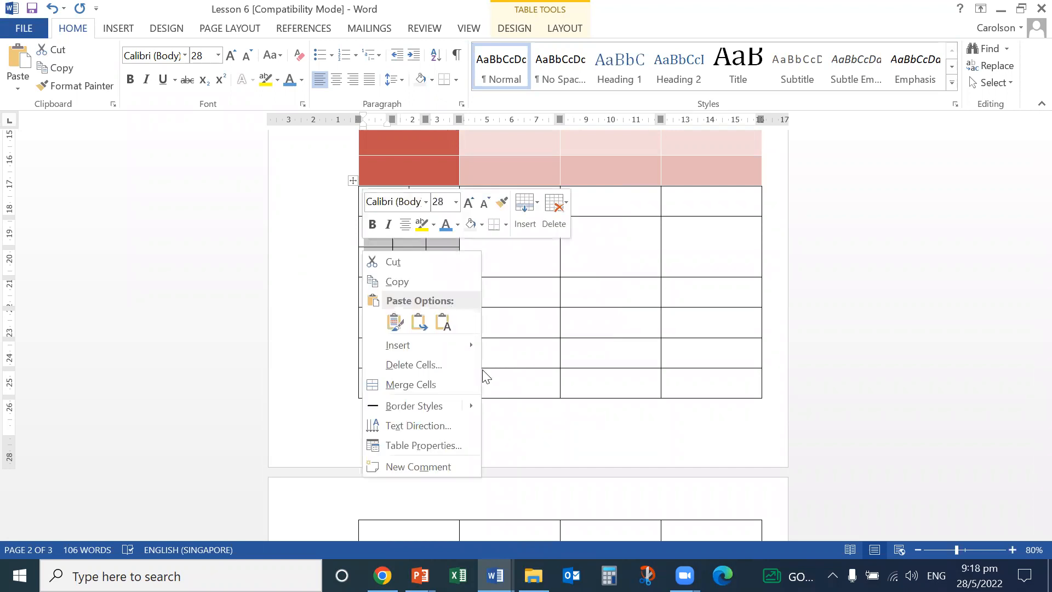
{"action": "mouse_move", "coordinate": [470, 403]}
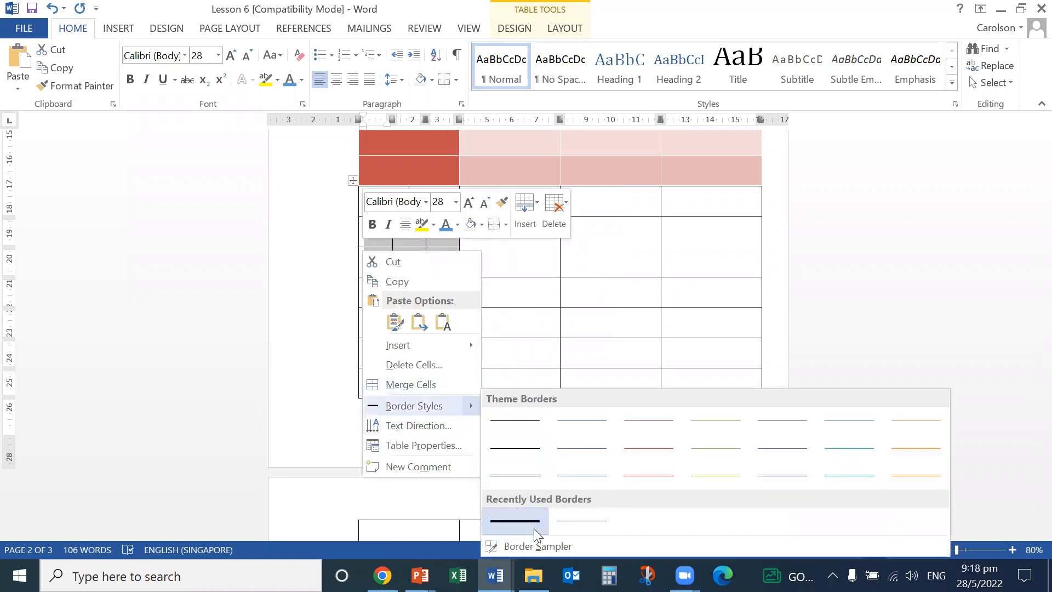
{"action": "left_click", "coordinate": [520, 475]}
{"action": "left_click", "coordinate": [515, 377]}
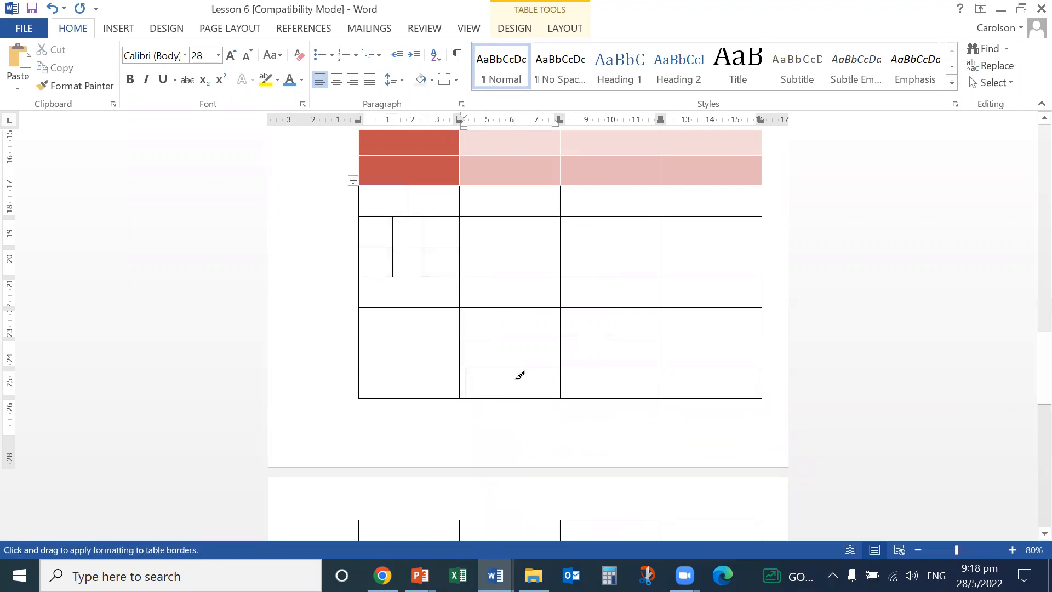
{"action": "left_click", "coordinate": [560, 380]}
{"action": "left_click", "coordinate": [560, 359]}
{"action": "left_click", "coordinate": [561, 320]}
{"action": "left_click", "coordinate": [560, 276]}
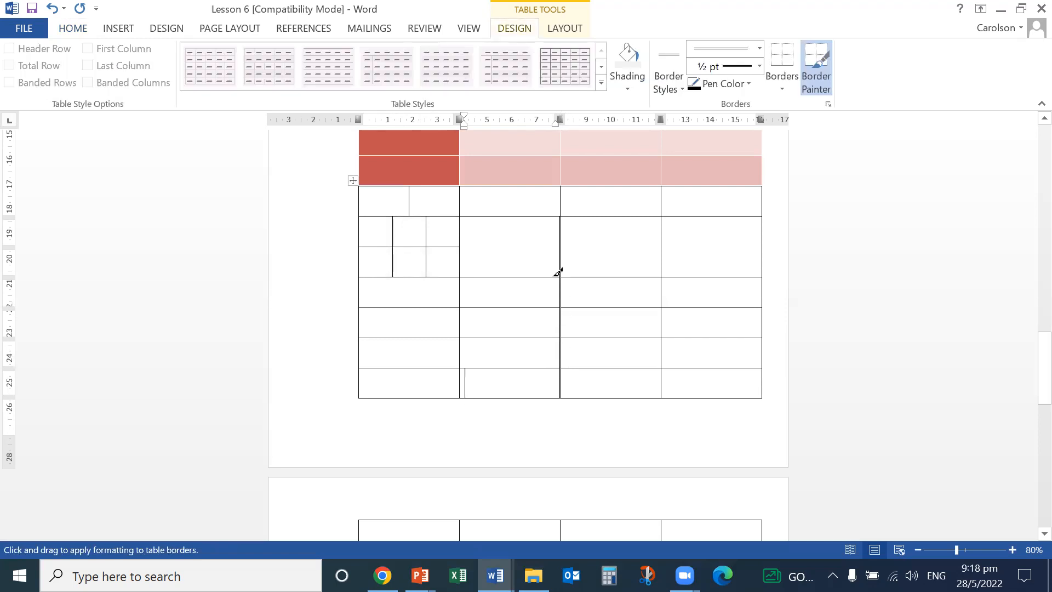
Undo the most recent border painting strokes on the unstyled table.
{"action": "left_click", "coordinate": [461, 229]}
{"action": "left_click", "coordinate": [52, 8]}
{"action": "left_click", "coordinate": [52, 9]}
{"action": "left_click", "coordinate": [359, 164]}
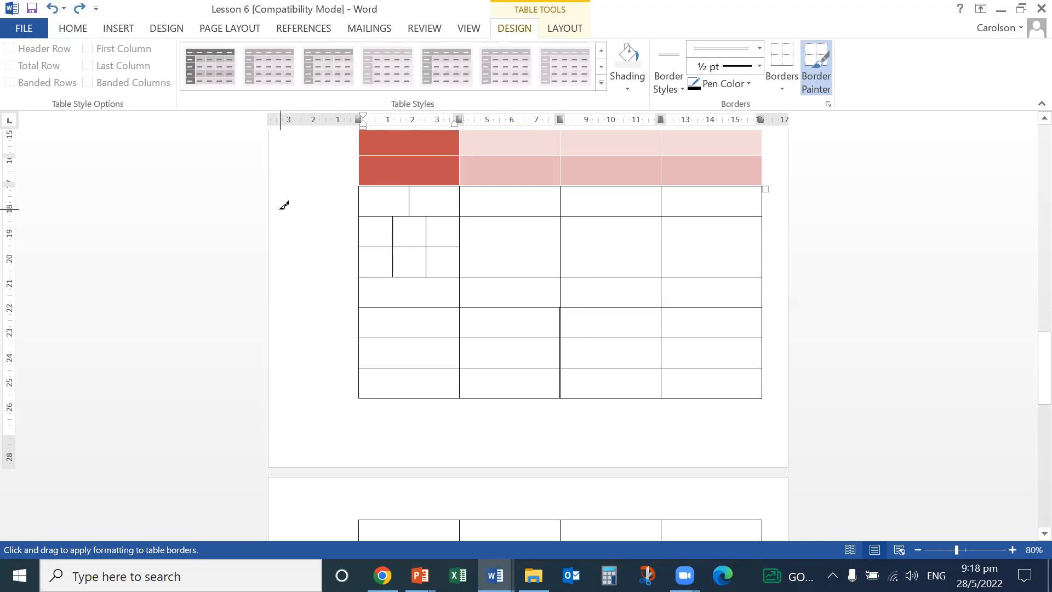